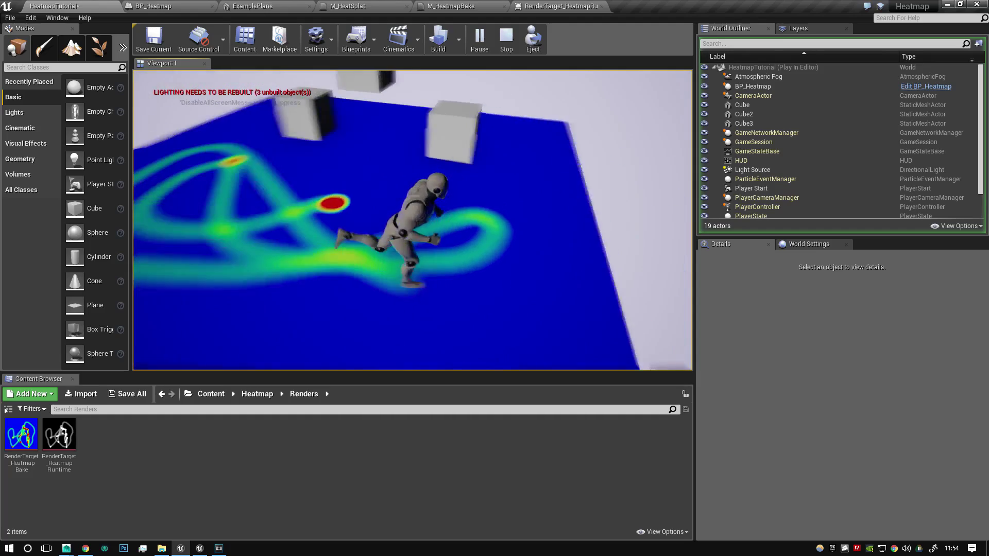
# Step: Run the character around the heatmap floor in the play session to paint heat trails, and end the session
pyautogui.press('w')
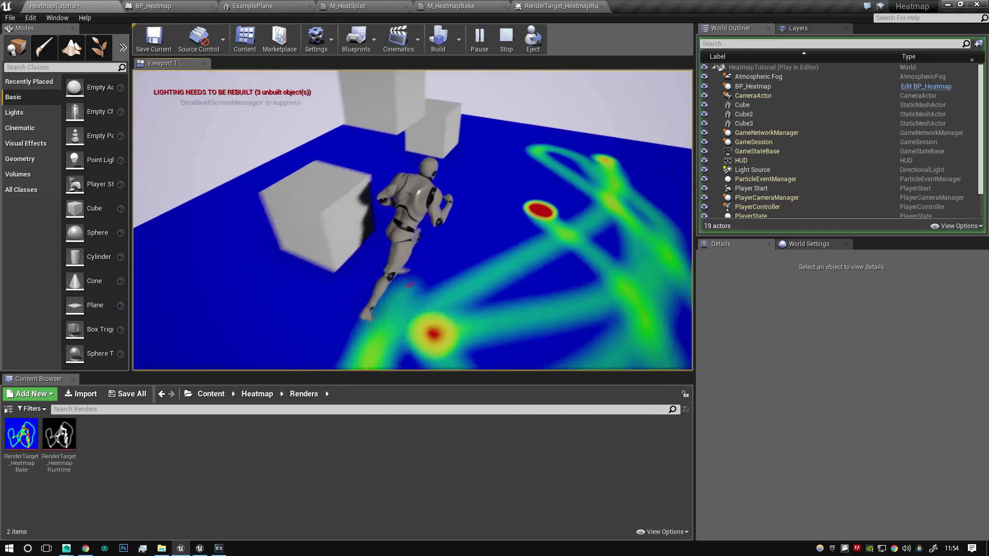
pyautogui.press('d')
pyautogui.press('w')
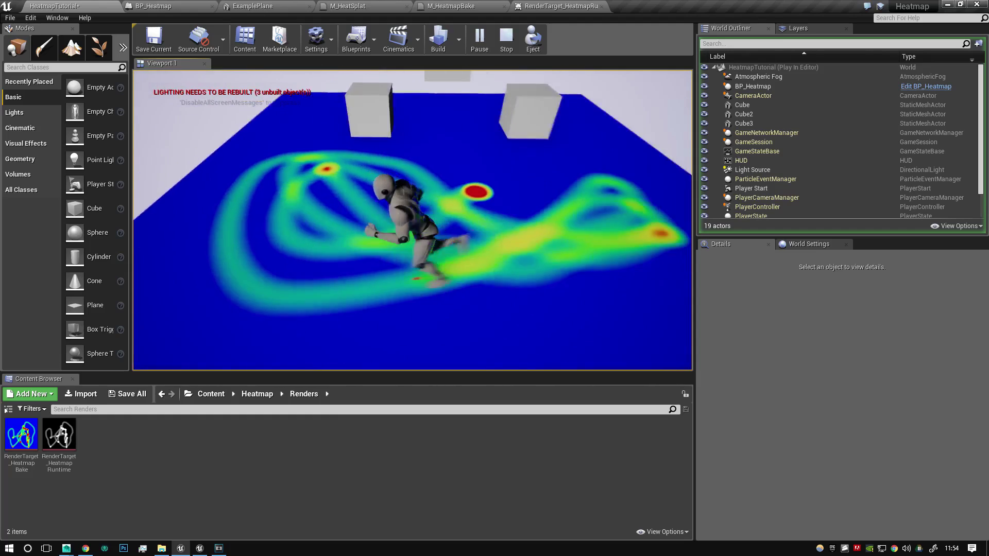
pyautogui.press('w')
pyautogui.press('a')
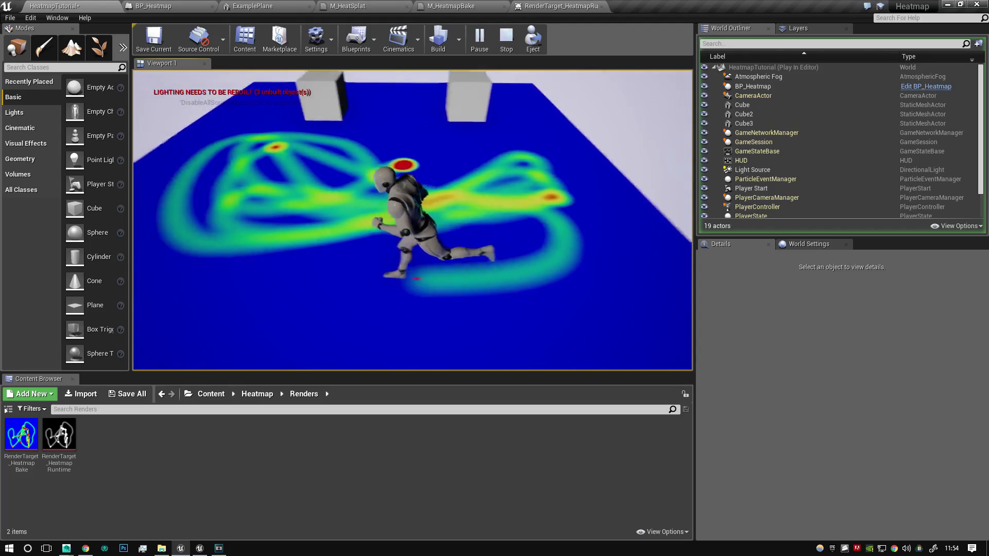
pyautogui.press('w')
pyautogui.press('d')
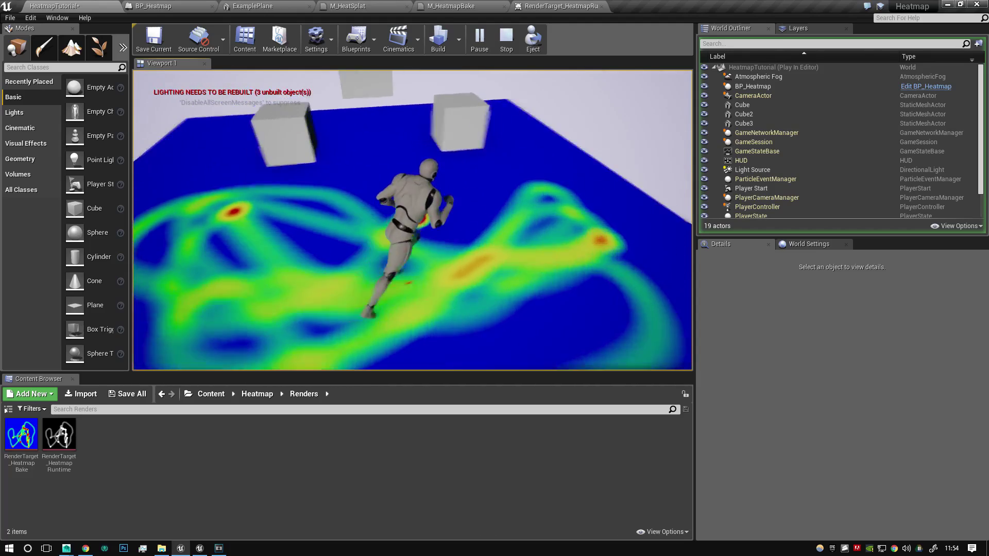
pyautogui.press('w')
pyautogui.press('a')
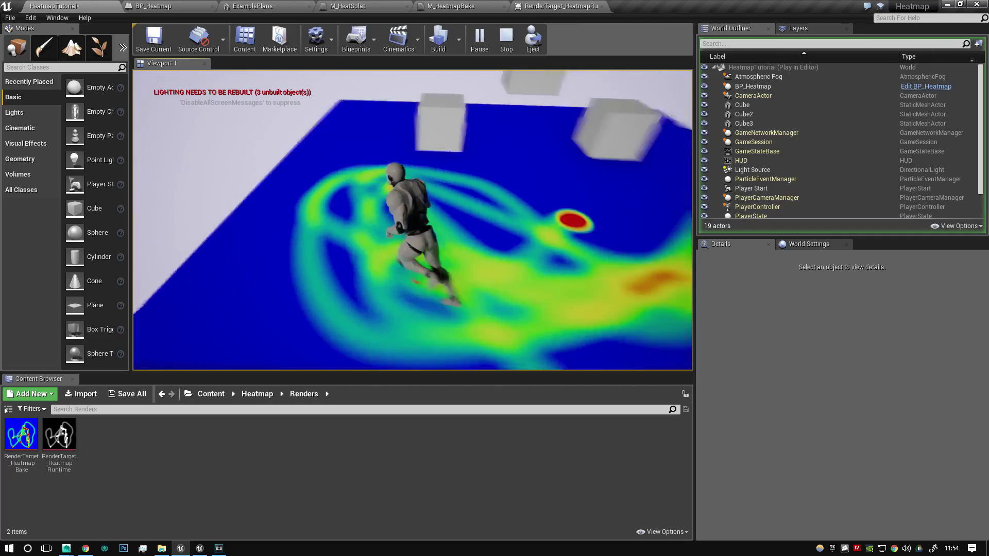
pyautogui.press('d')
pyautogui.press('w')
pyautogui.press('d')
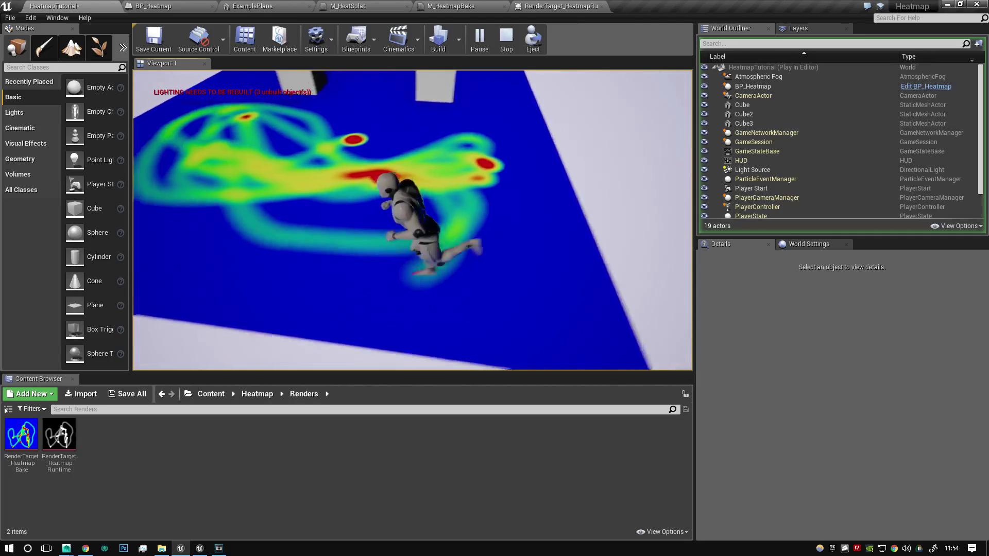
pyautogui.press('a')
pyautogui.press('w')
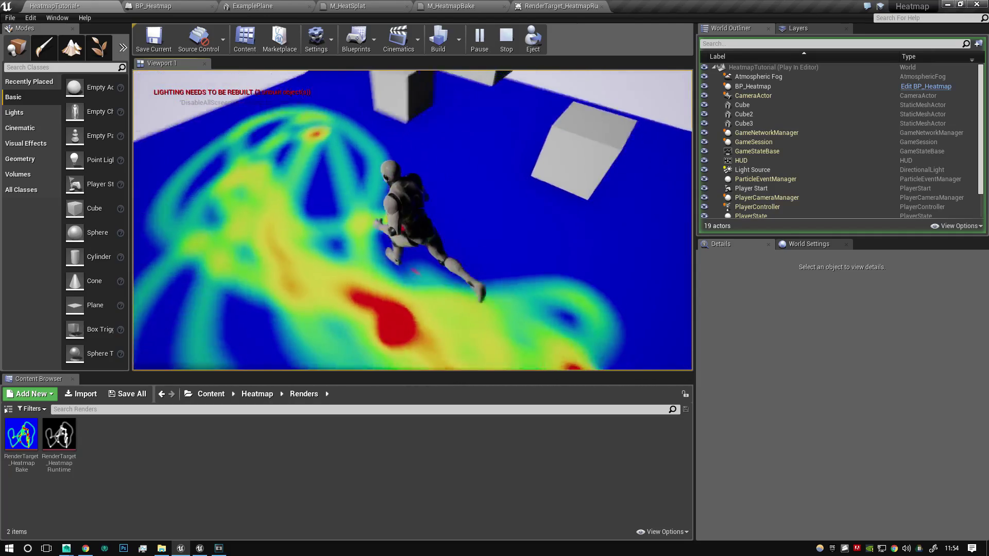
pyautogui.press('a')
pyautogui.press('w')
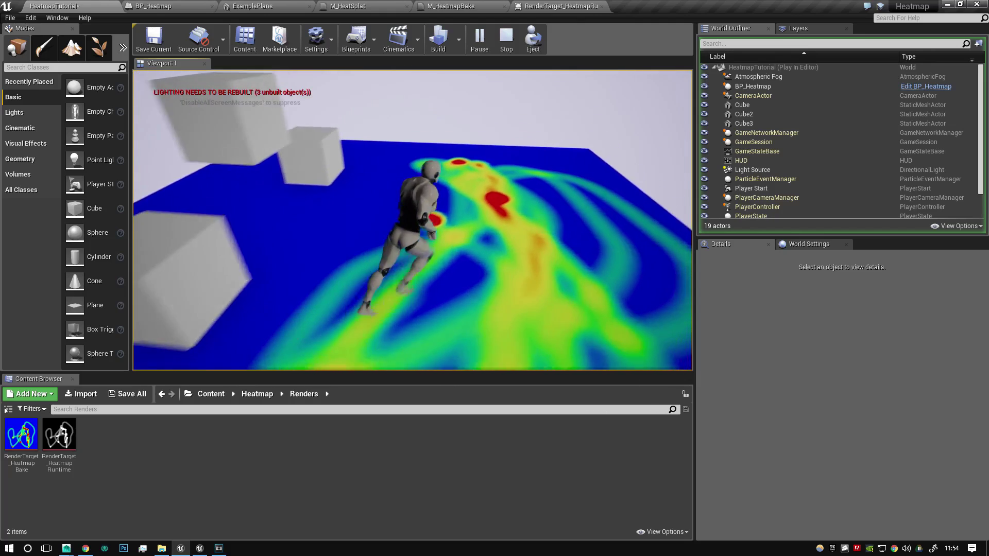
pyautogui.press('Escape')
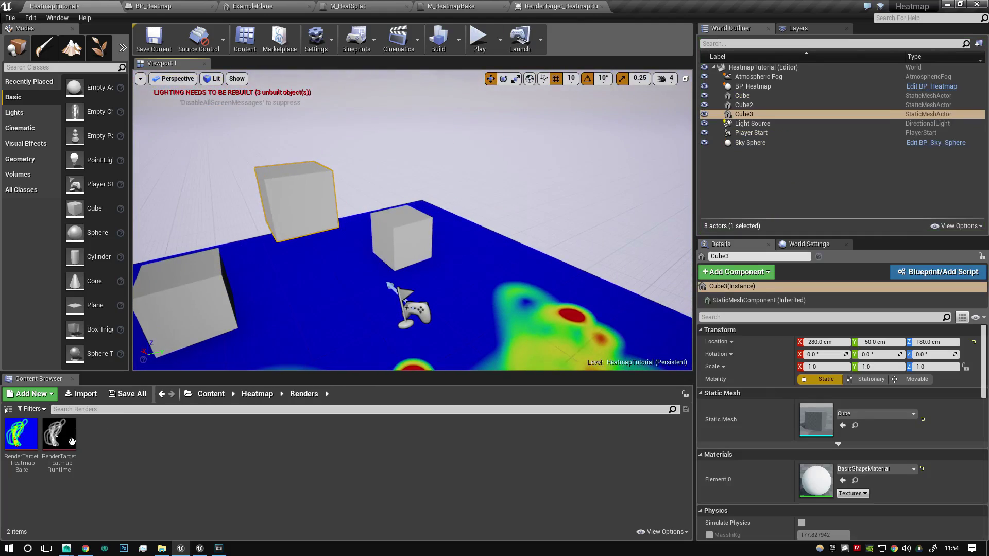
# Step: Inspect the RenderTarget_HeatmapBake texture, and look at its available asset actions from the HeatmapTutorial level
pyautogui.doubleClick(21, 435)
pyautogui.scroll(-2, 365, 294)
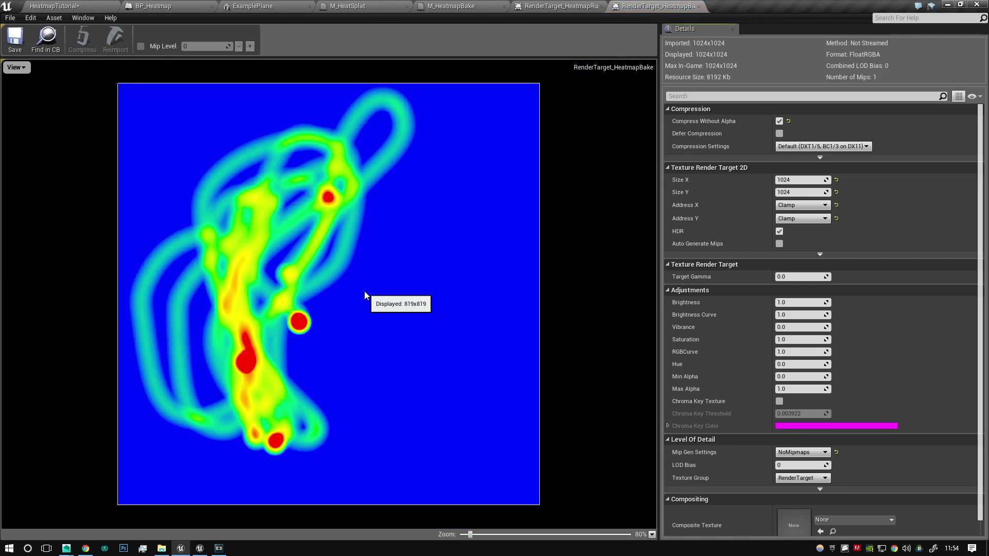
pyautogui.click(61, 6)
pyautogui.rightClick(22, 455)
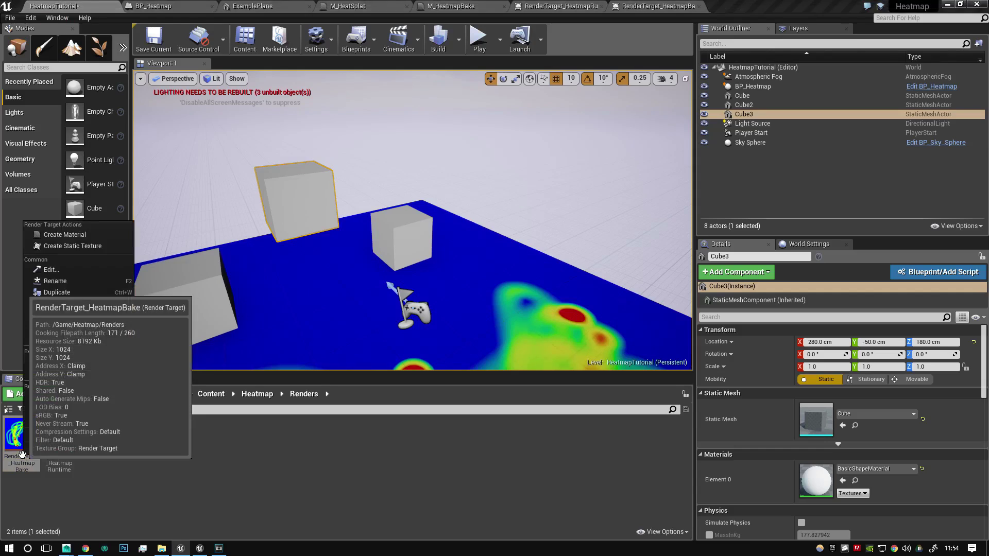
pyautogui.moveTo(82, 326)
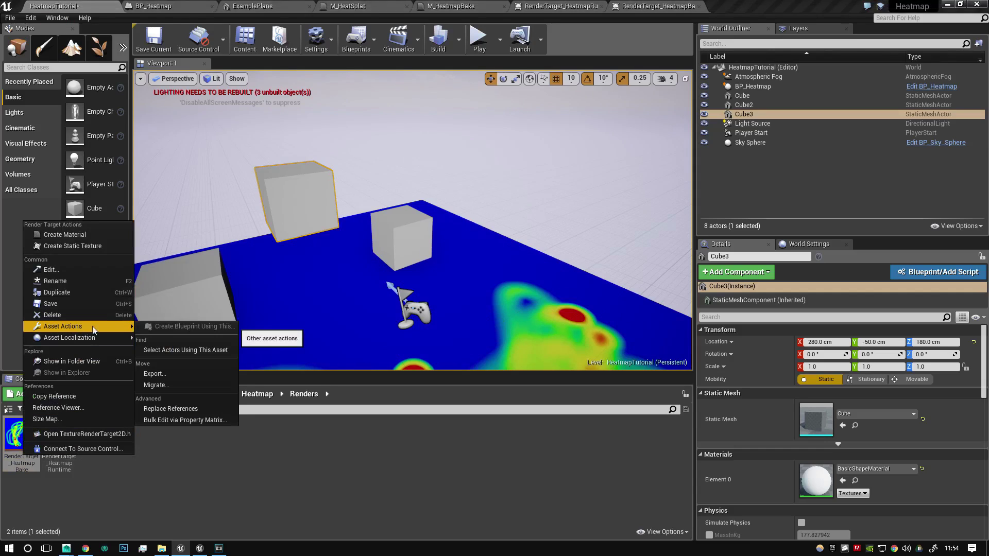
pyautogui.moveTo(403, 274)
pyautogui.mouseDown(button='right')
pyautogui.moveTo(356, 275)
pyautogui.moveTo(403, 274)
pyautogui.mouseUp(button='right')
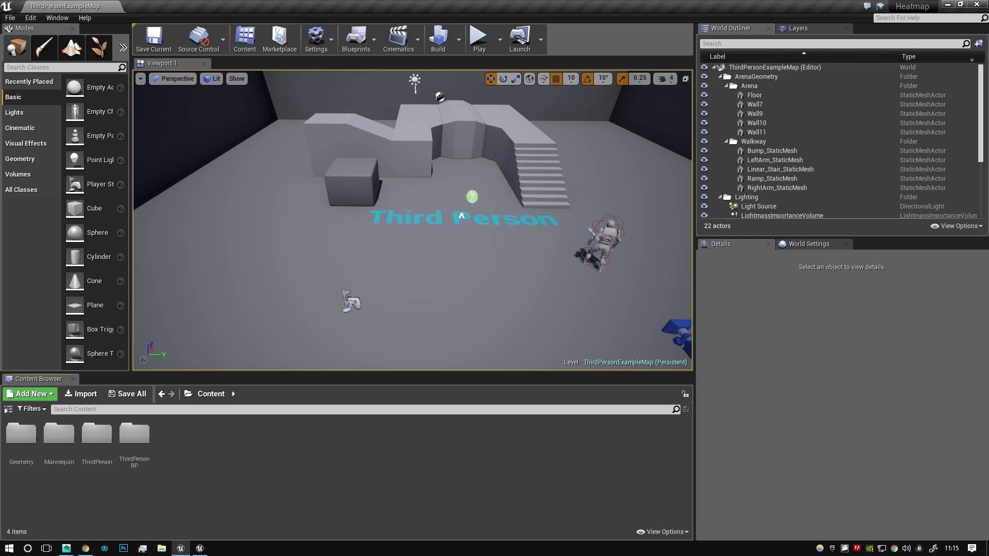
# Step: Create a new folder named Heatmap in the project's Content folder
pyautogui.rightClick(245, 458)
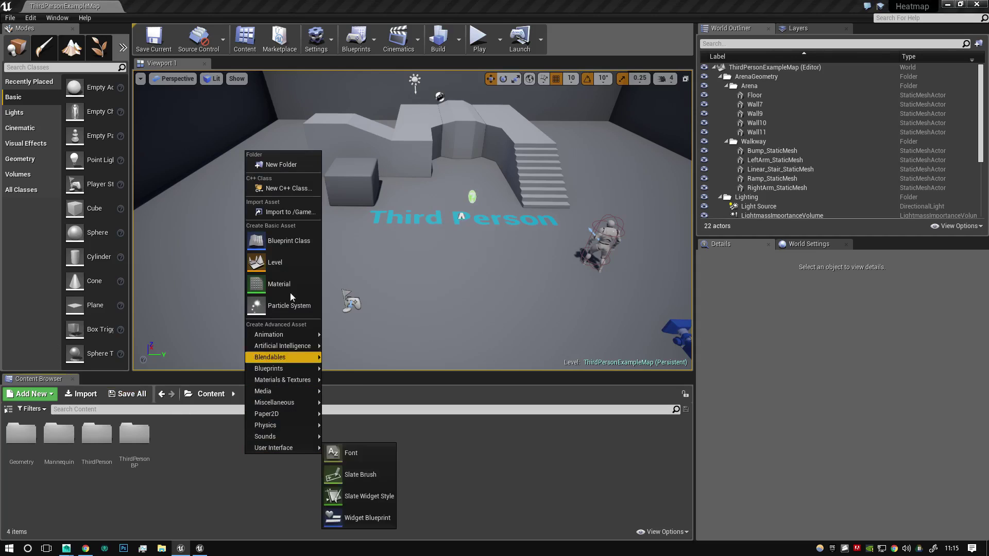
pyautogui.click(277, 165)
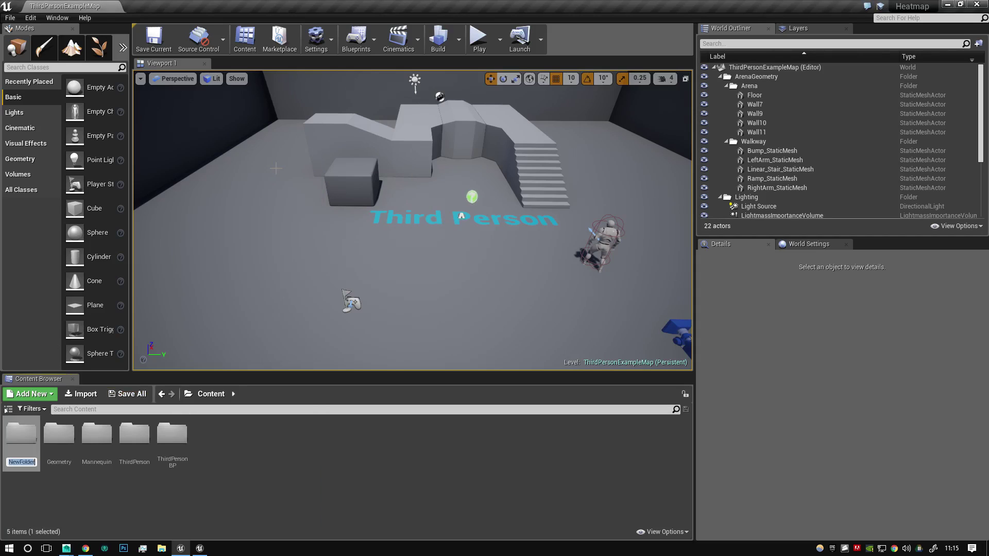
pyautogui.write('Heatmap')
pyautogui.press('Return')
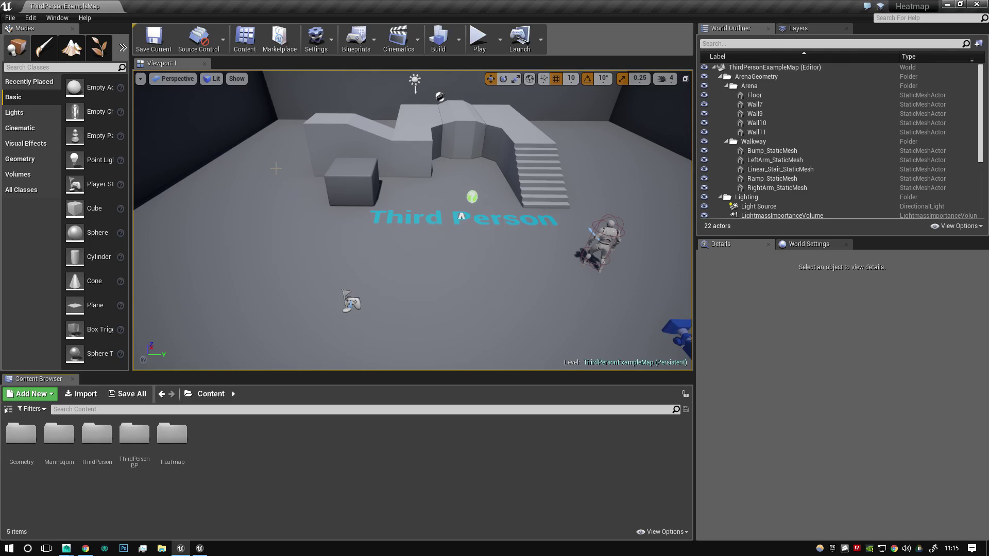
# Step: Create a Models subfolder inside the Heatmap folder
pyautogui.doubleClick(172, 435)
pyautogui.rightClick(183, 464)
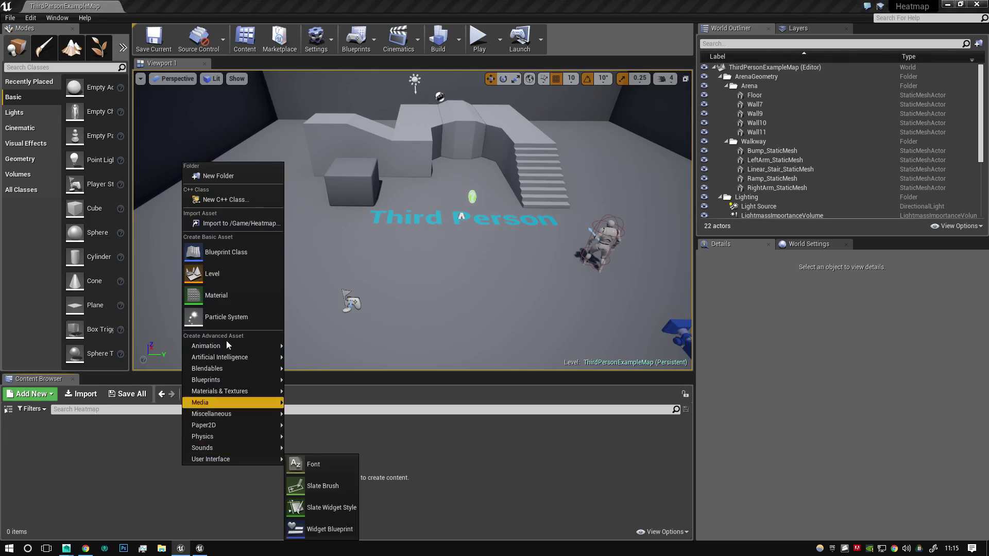
pyautogui.click(250, 175)
pyautogui.write('Models')
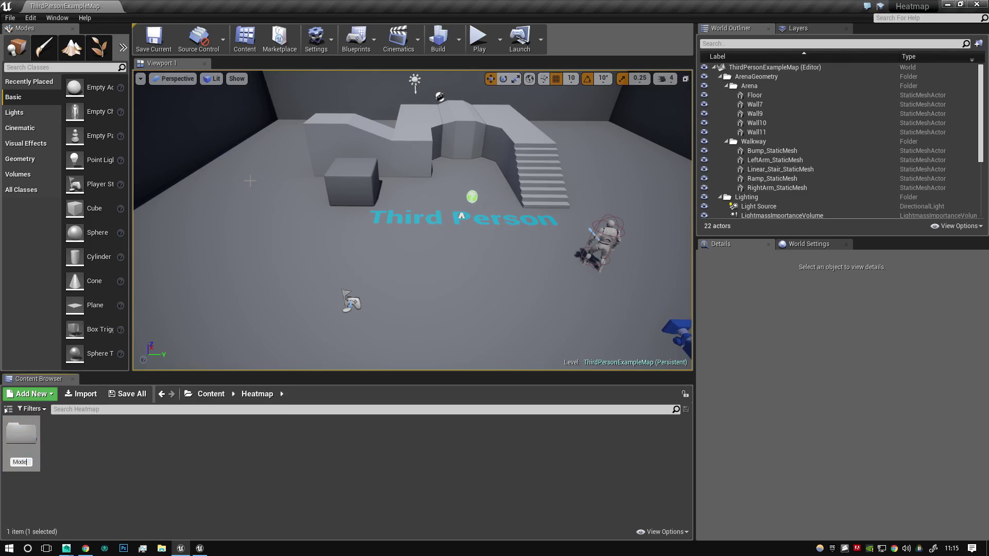
pyautogui.press('Return')
# Step: Add two more subfolders named Renders and Blueprints inside the Heatmap folder
pyautogui.rightClick(183, 459)
pyautogui.click(239, 171)
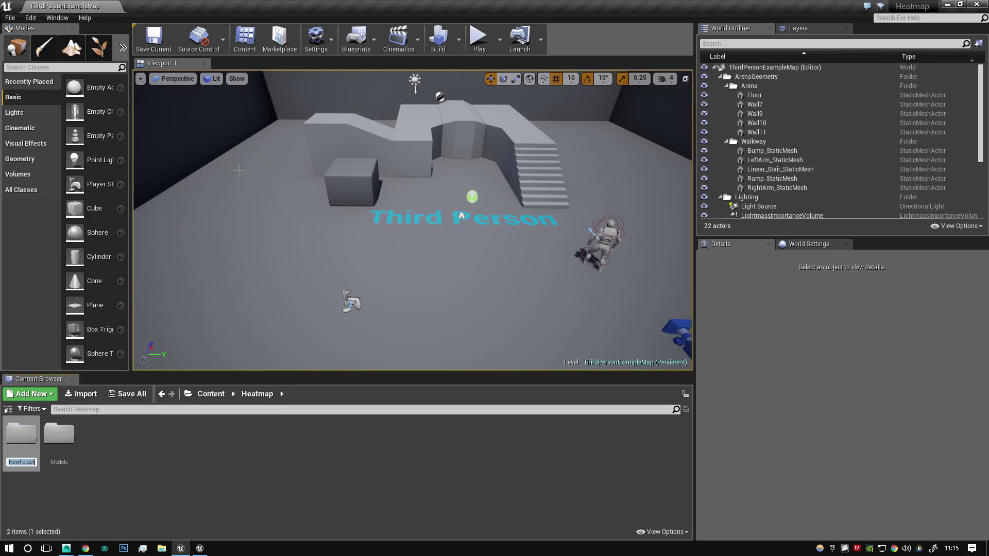
pyautogui.write('Renders')
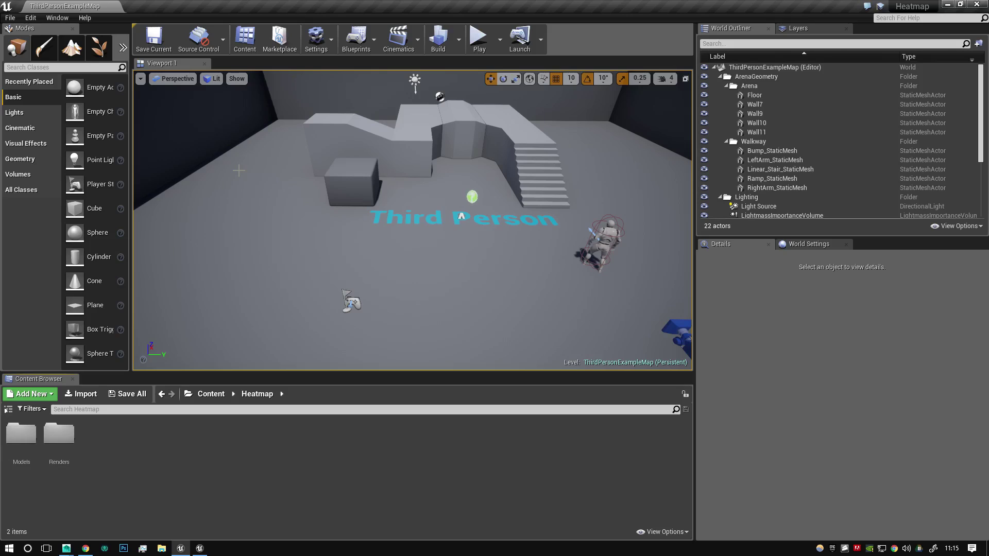
pyautogui.press('Return')
pyautogui.rightClick(108, 457)
pyautogui.click(153, 166)
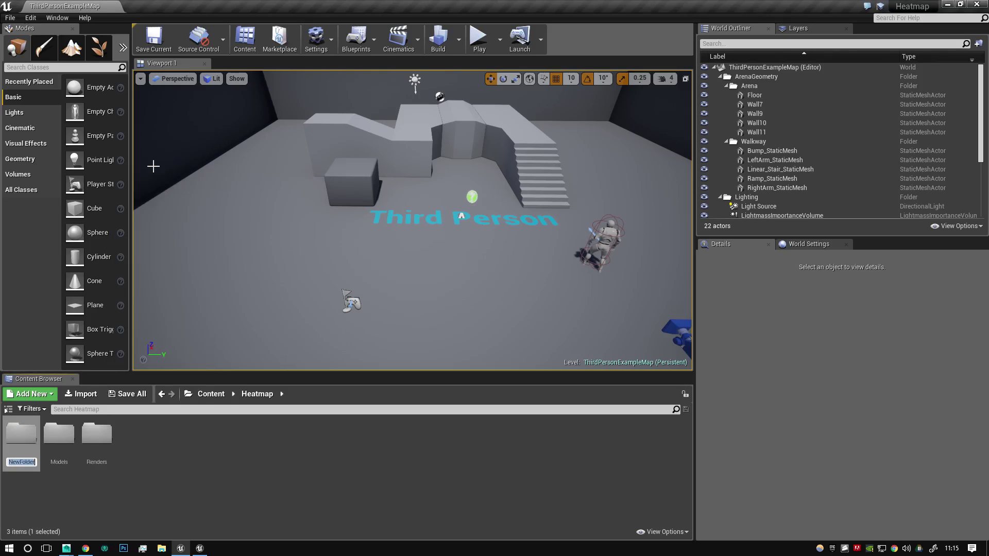
pyautogui.write('Blueprints')
pyautogui.press('Return')
# Step: Add a subfolder named Materials inside the Heatmap folder
pyautogui.rightClick(177, 472)
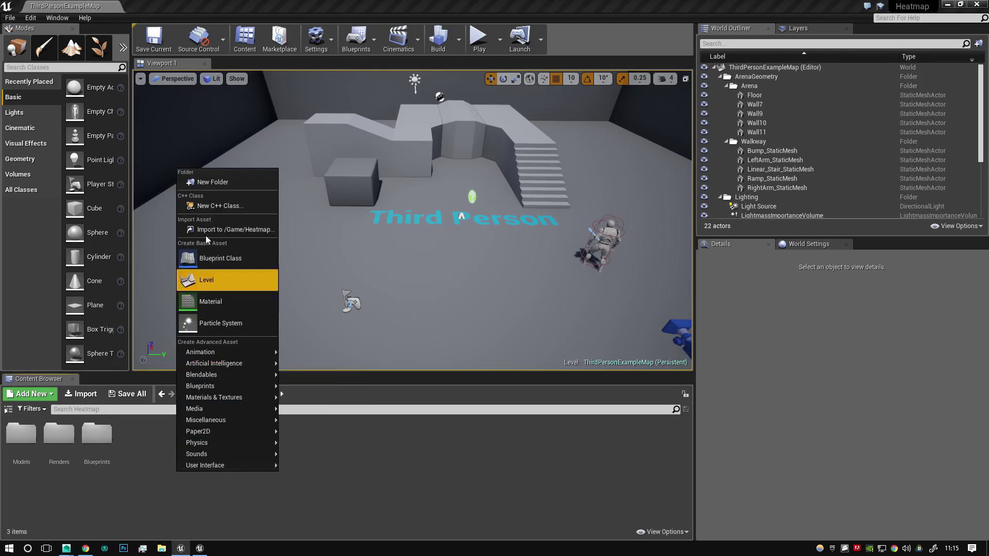
pyautogui.click(221, 183)
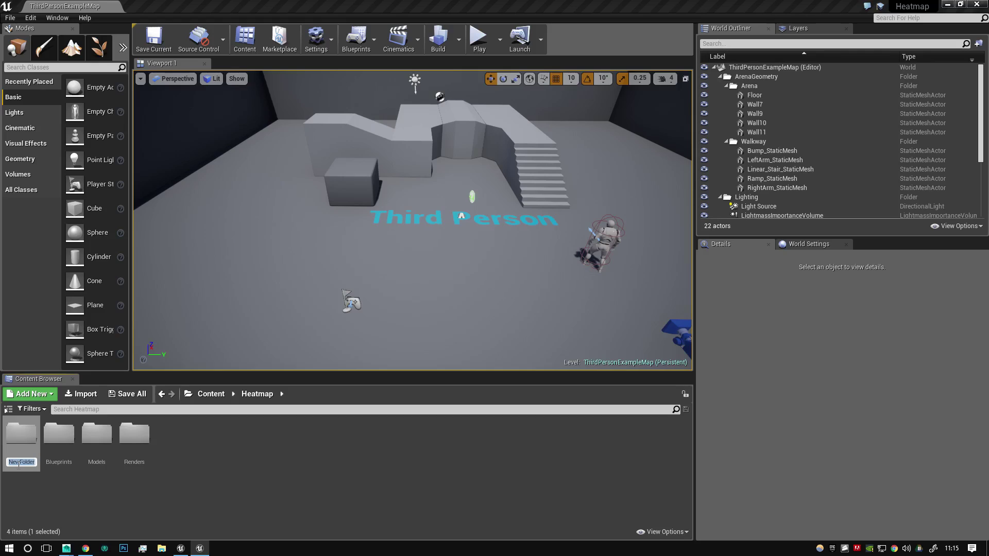
pyautogui.write('mAT')
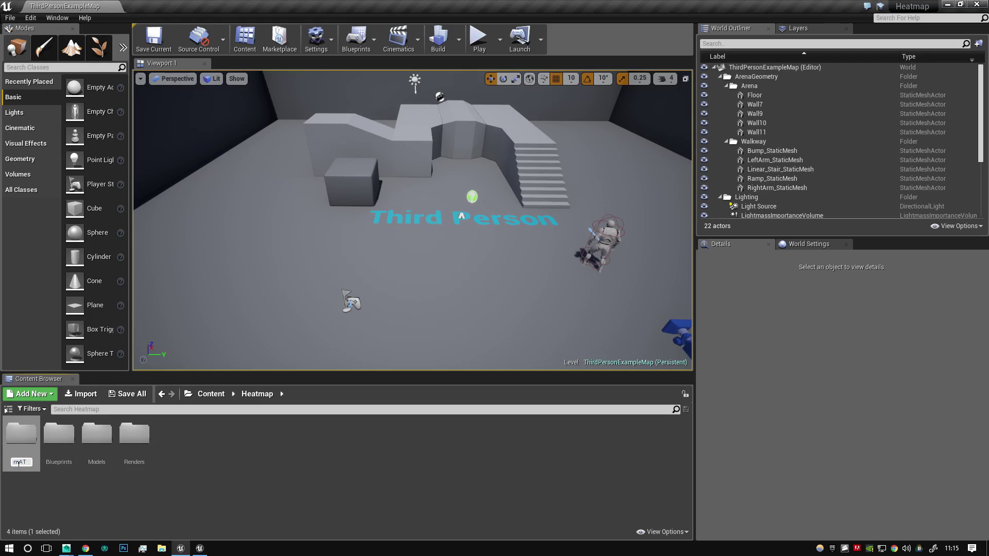
pyautogui.press('BackSpace')
pyautogui.press('BackSpace')
pyautogui.press('BackSpace')
pyautogui.write('Materials')
pyautogui.press('Return')
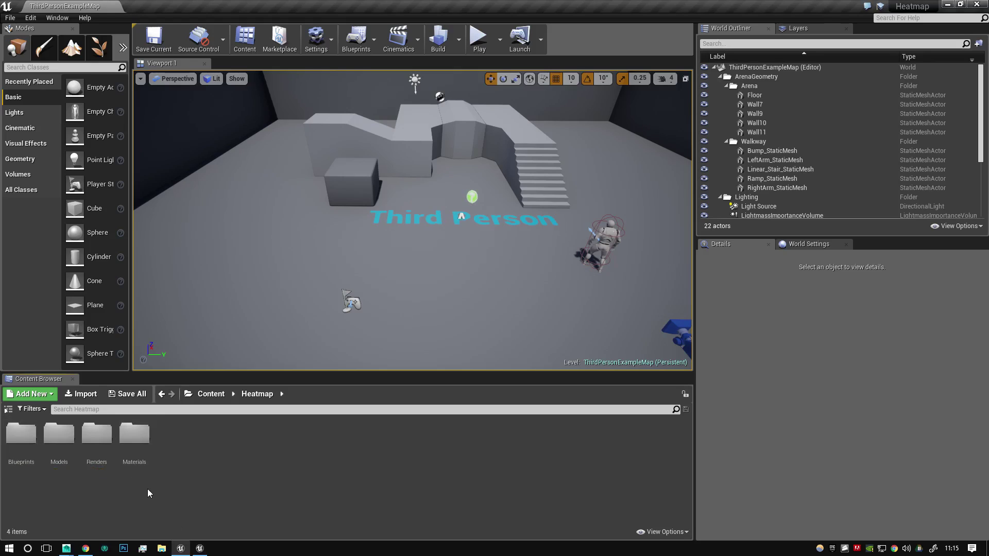
# Step: Switch to Maya, select the example plane and frame it in the perspective view
pyautogui.moveTo(74, 545)
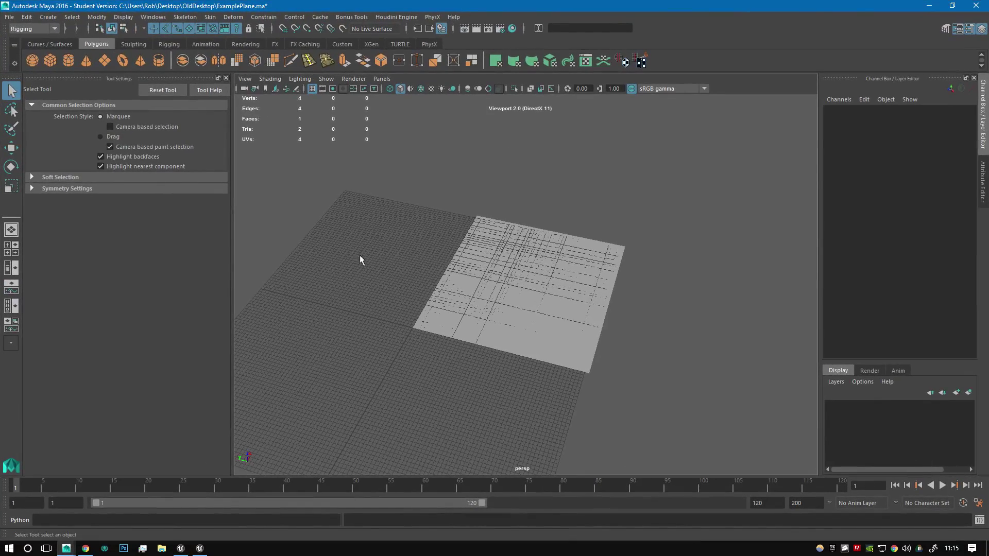
pyautogui.keyDown('alt'); pyautogui.moveTo(360, 255); pyautogui.dragTo(388, 266); pyautogui.keyUp('alt')
pyautogui.click(502, 293)
pyautogui.press('f')
pyautogui.keyDown('alt'); pyautogui.moveTo(369, 327); pyautogui.dragTo(379, 355); pyautogui.keyUp('alt')
pyautogui.keyDown('alt'); pyautogui.moveTo(378, 356); pyautogui.dragTo(338, 225, button='right'); pyautogui.keyUp('alt')
pyautogui.keyDown('alt'); pyautogui.moveTo(337, 225); pyautogui.dragTo(302, 233); pyautogui.keyUp('alt')
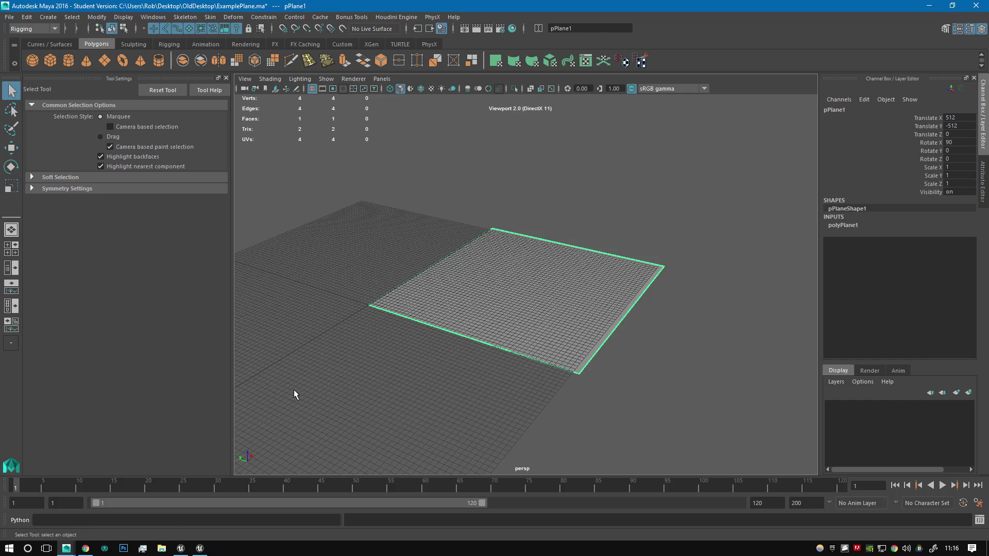
pyautogui.keyDown('alt'); pyautogui.moveTo(293, 390); pyautogui.dragTo(509, 317); pyautogui.keyUp('alt')
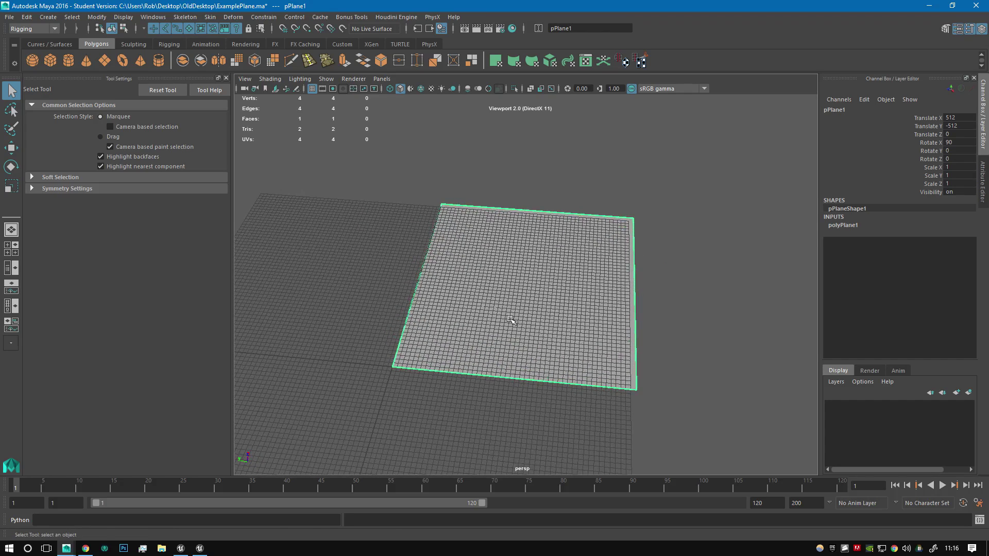
# Step: Activate the Move tool on the plane and show the construction attributes of its polyPlane1 input
pyautogui.press('w')
pyautogui.click(984, 190)
pyautogui.click(986, 133)
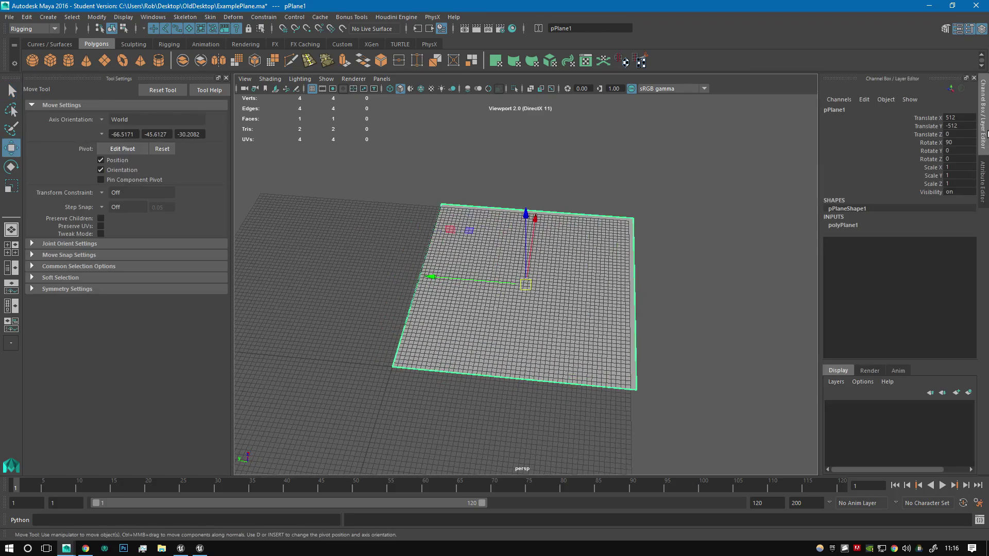
pyautogui.click(896, 223)
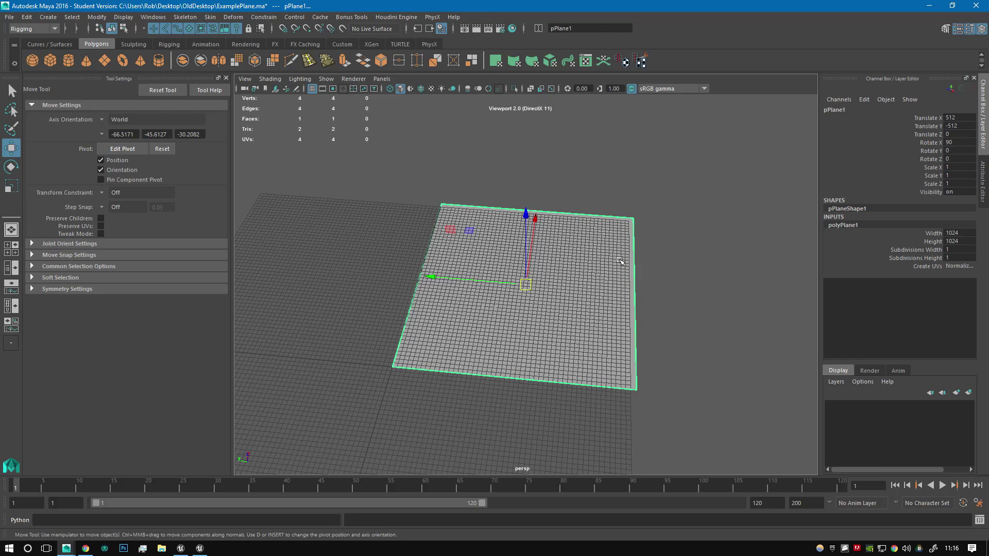
# Step: Examine the plane's placement relative to the grid origin from several angles, along with its translate, width and height values
pyautogui.scroll(-3, 619, 262)
pyautogui.scroll(7, 598, 266)
pyautogui.keyDown('alt'); pyautogui.moveTo(621, 320); pyautogui.dragTo(641, 347); pyautogui.keyUp('alt')
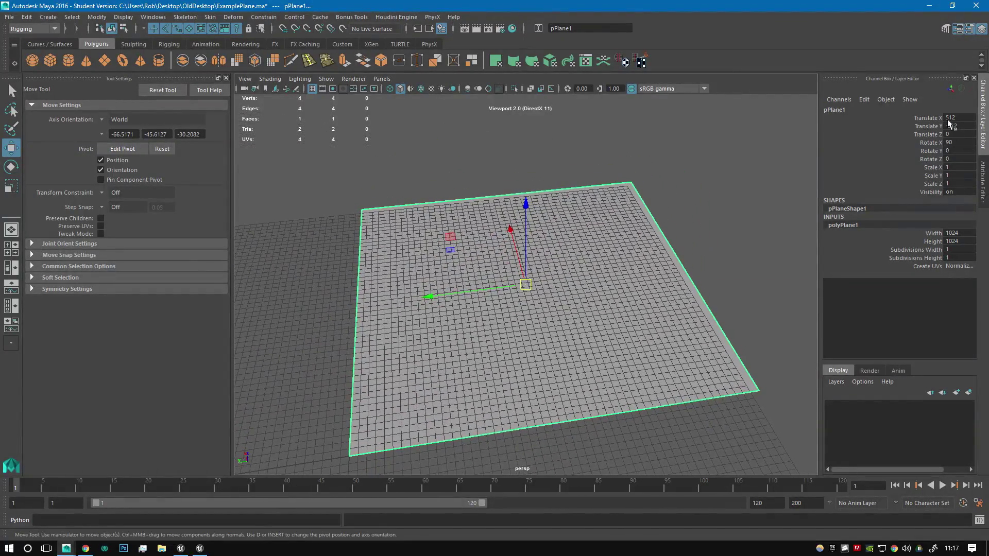
pyautogui.keyDown('alt'); pyautogui.moveTo(648, 258); pyautogui.dragTo(623, 256); pyautogui.keyUp('alt')
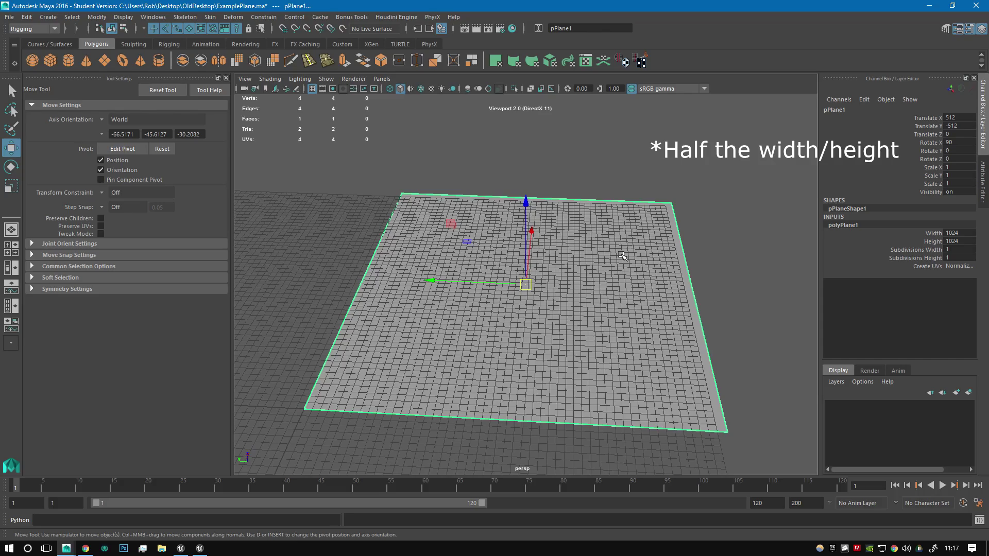
pyautogui.scroll(-2, 618, 265)
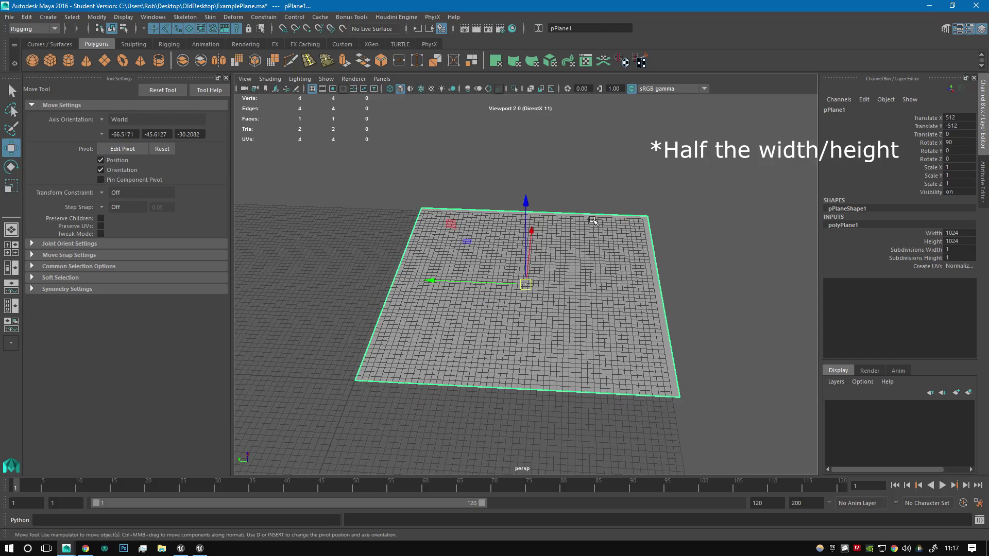
pyautogui.keyDown('alt'); pyautogui.moveTo(549, 315); pyautogui.dragTo(461, 361); pyautogui.keyUp('alt')
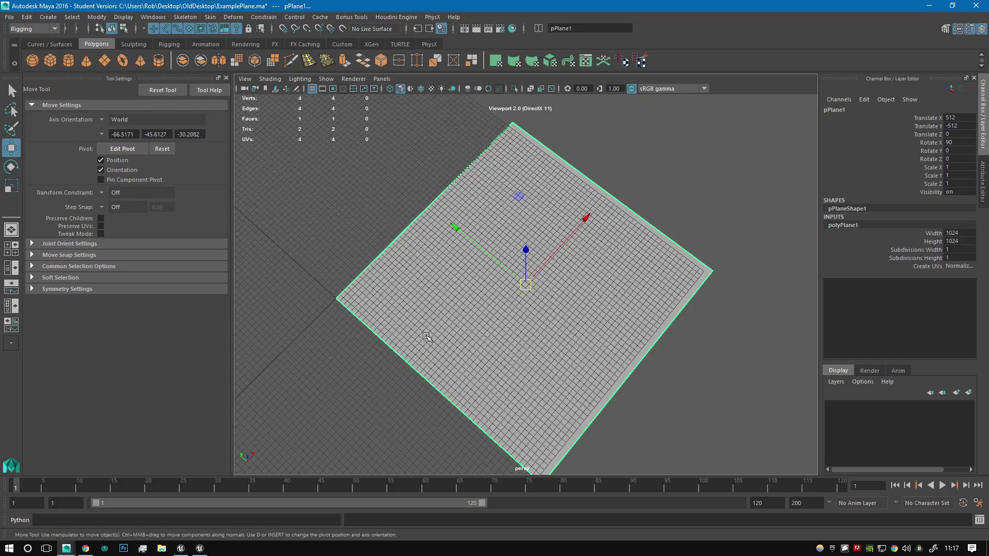
pyautogui.keyDown('alt'); pyautogui.moveTo(429, 337); pyautogui.dragTo(527, 296); pyautogui.keyUp('alt')
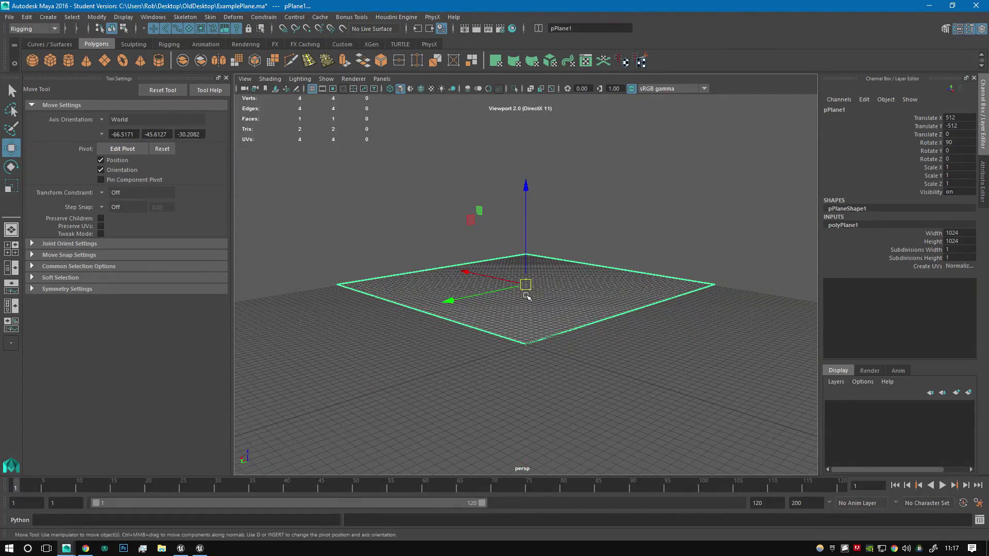
# Step: Export the selected plane as an FBX file named ExamplePlane into the HeatmapWorkingDir folder
pyautogui.click(10, 17)
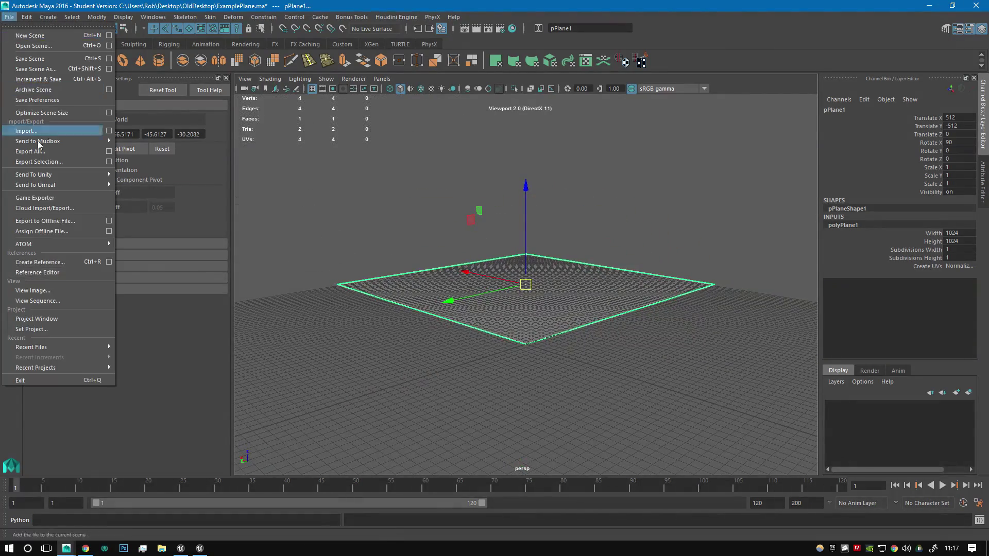
pyautogui.click(45, 164)
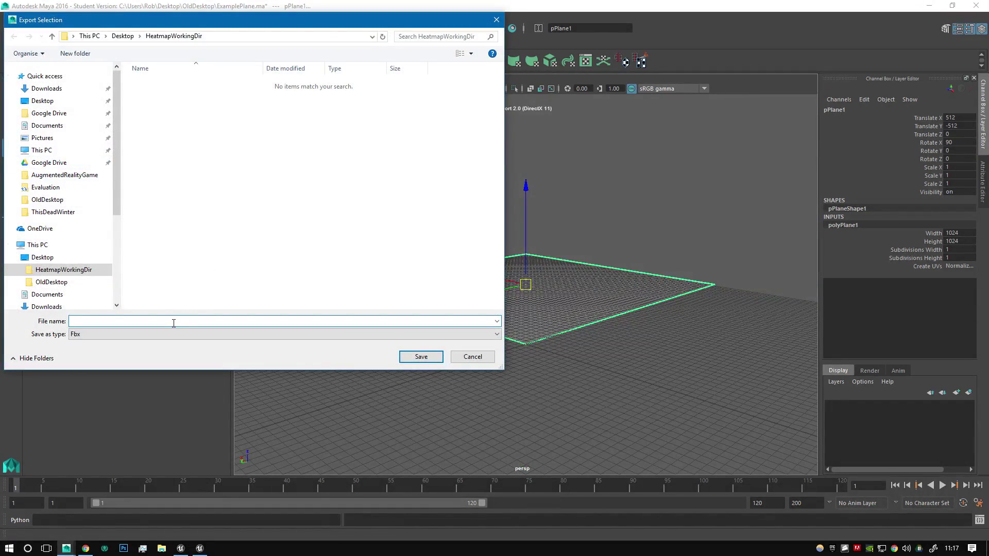
pyautogui.write('ExamplePlane')
pyautogui.press('Return')
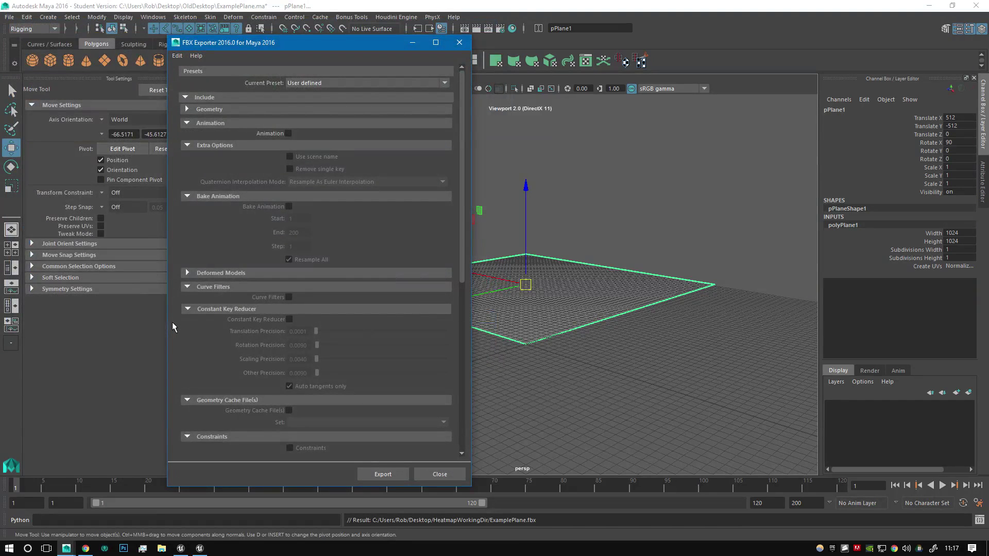
pyautogui.click(382, 474)
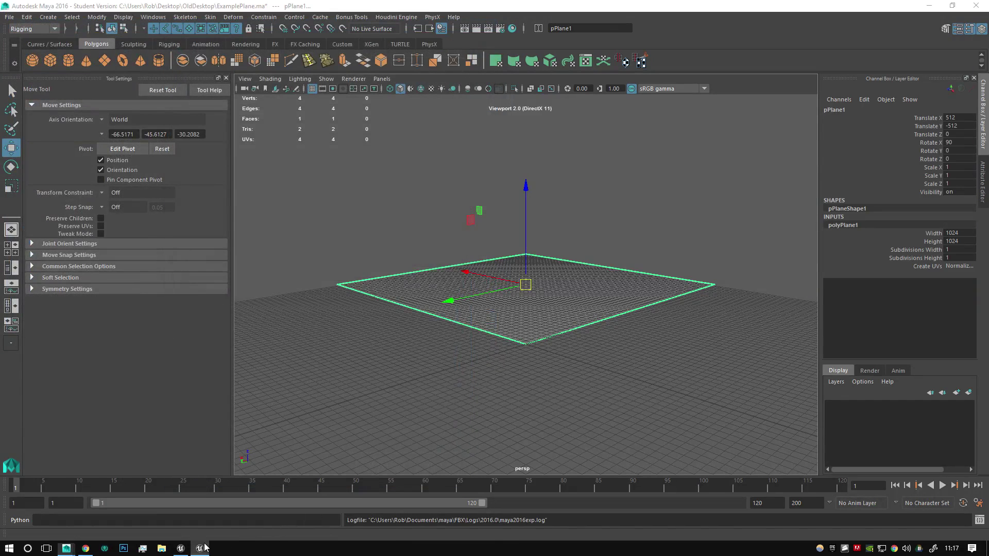
# Step: Switch to Unreal Editor and import ExamplePlane.fbx from HeatmapWorkingDir into the Heatmap/Models folder, keeping the offered FBX import options
pyautogui.click(181, 548)
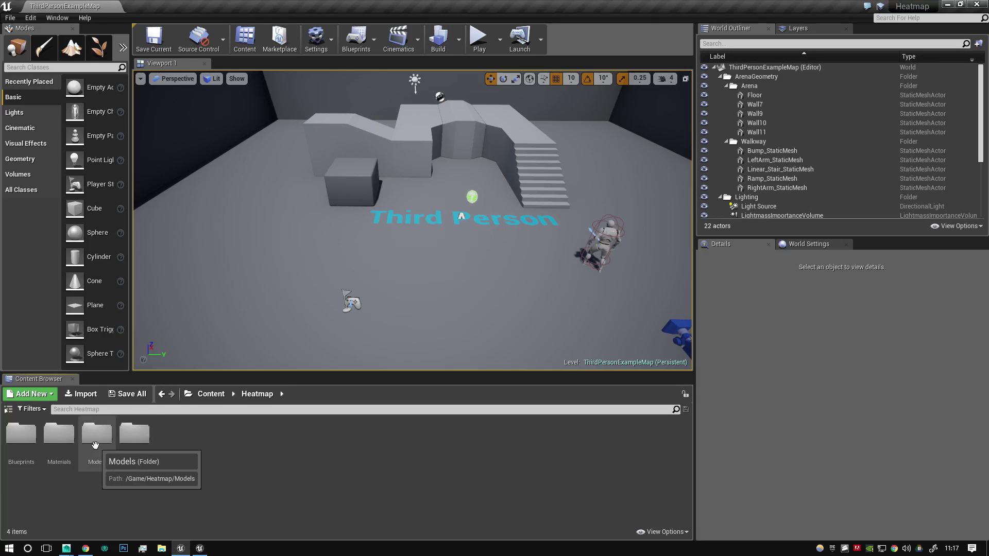
pyautogui.doubleClick(100, 454)
pyautogui.rightClick(136, 446)
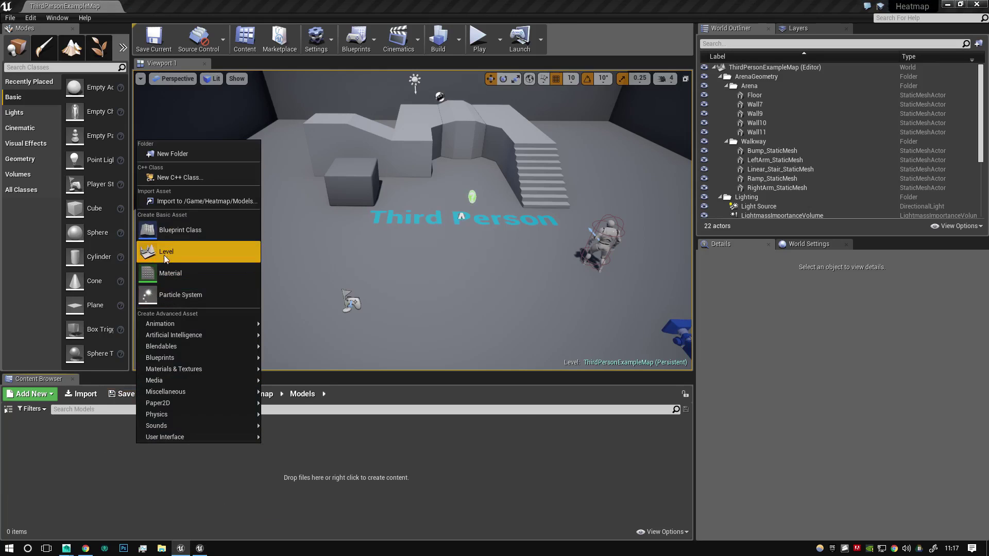
pyautogui.click(172, 209)
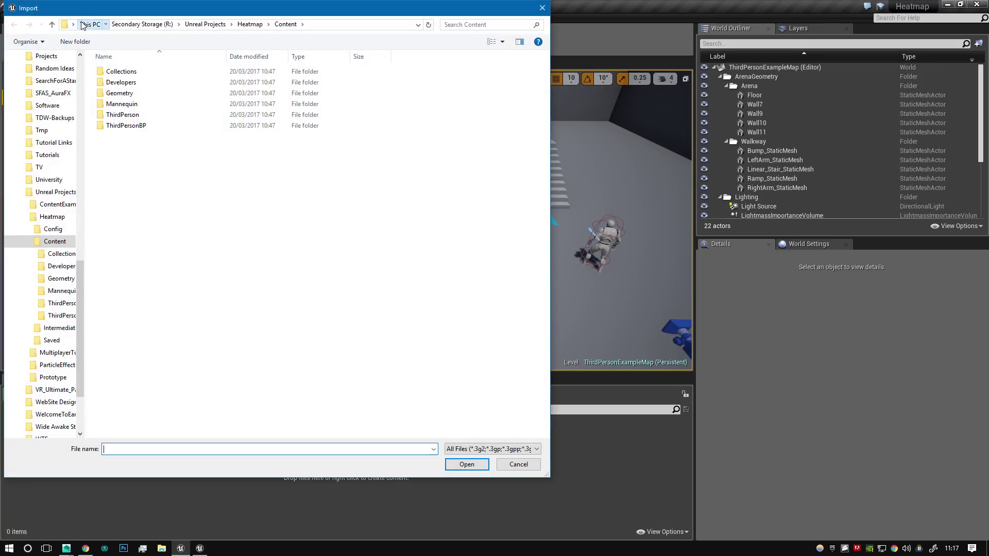
pyautogui.click(82, 24)
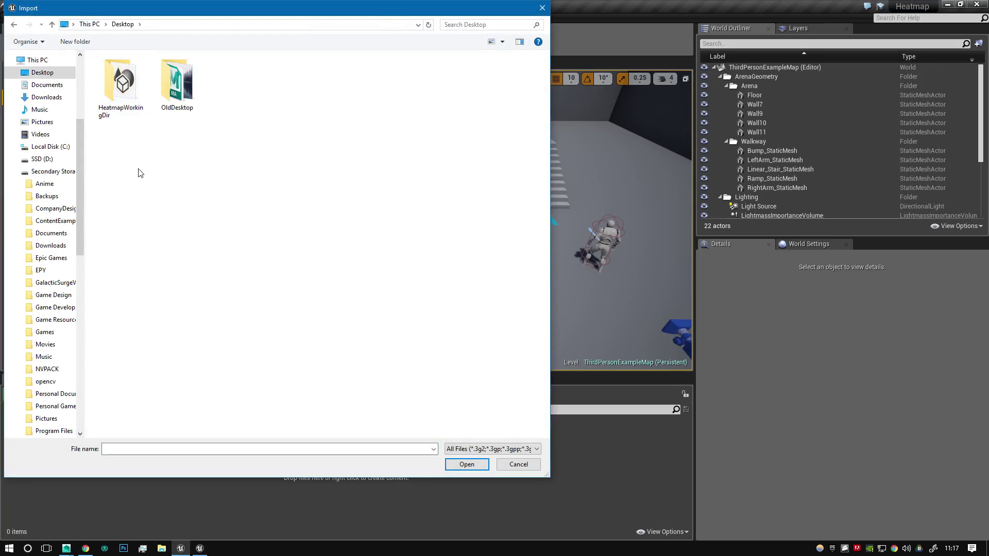
pyautogui.doubleClick(119, 82)
pyautogui.click(134, 72)
pyautogui.doubleClick(133, 73)
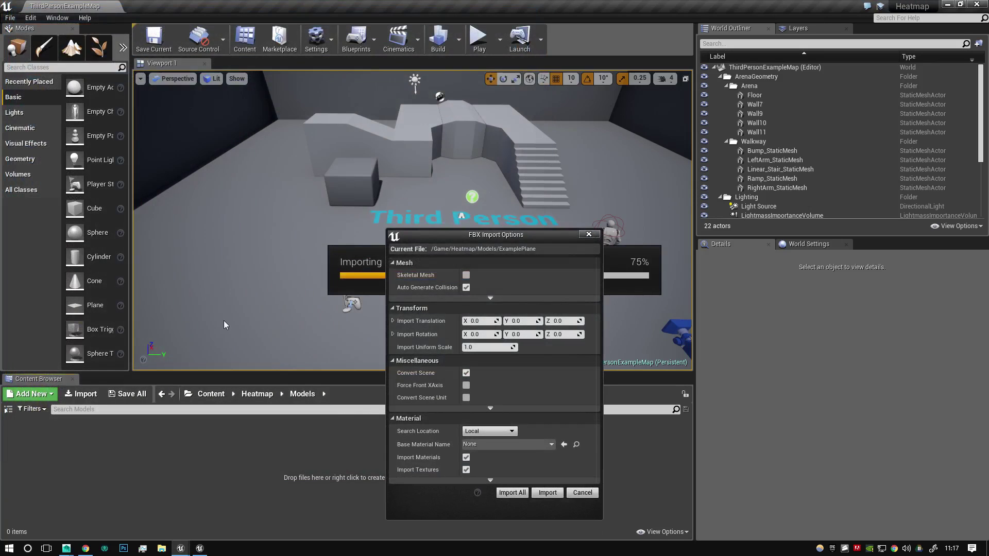
pyautogui.click(512, 493)
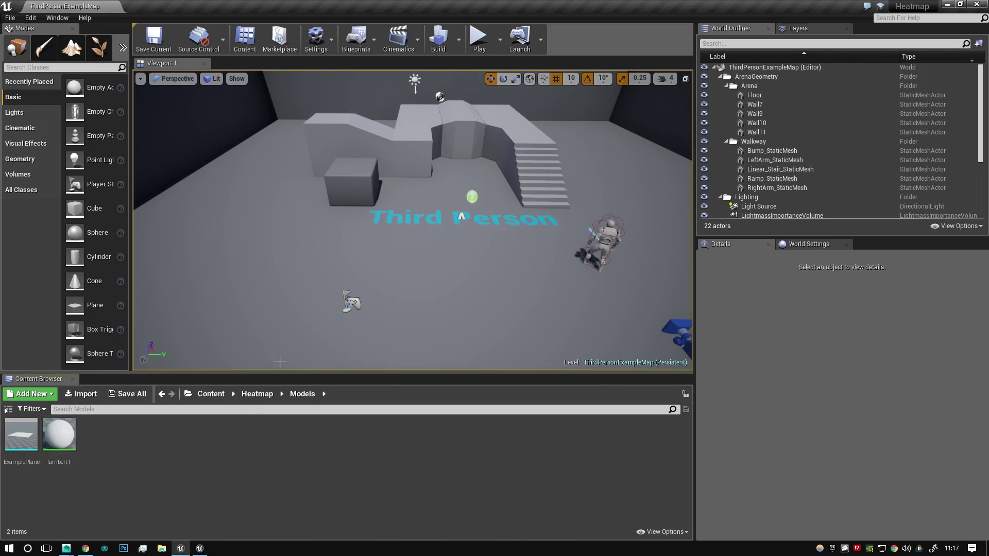
# Step: Create a new level that includes a floor, light, player start and sky, and briefly play-test it
pyautogui.click(10, 17)
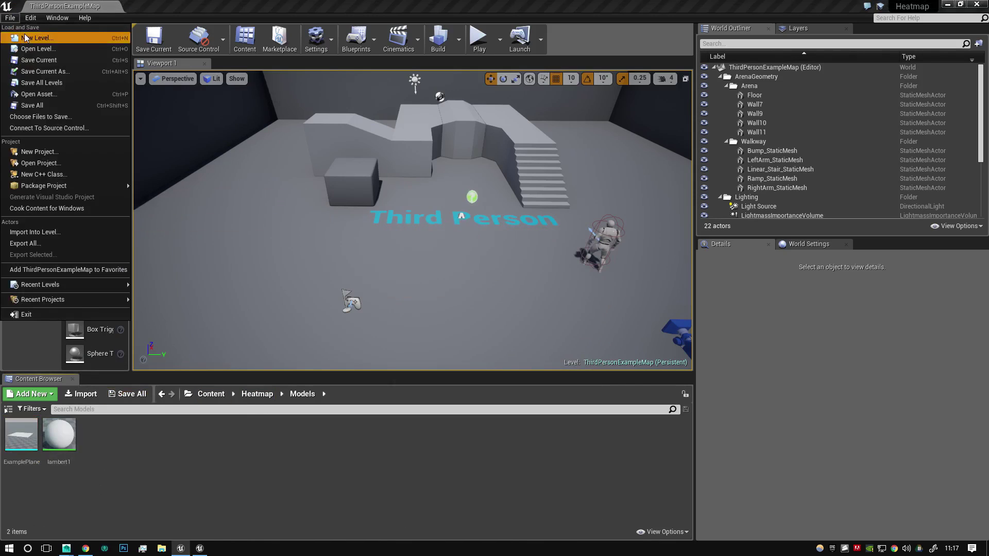
pyautogui.click(24, 37)
pyautogui.click(407, 221)
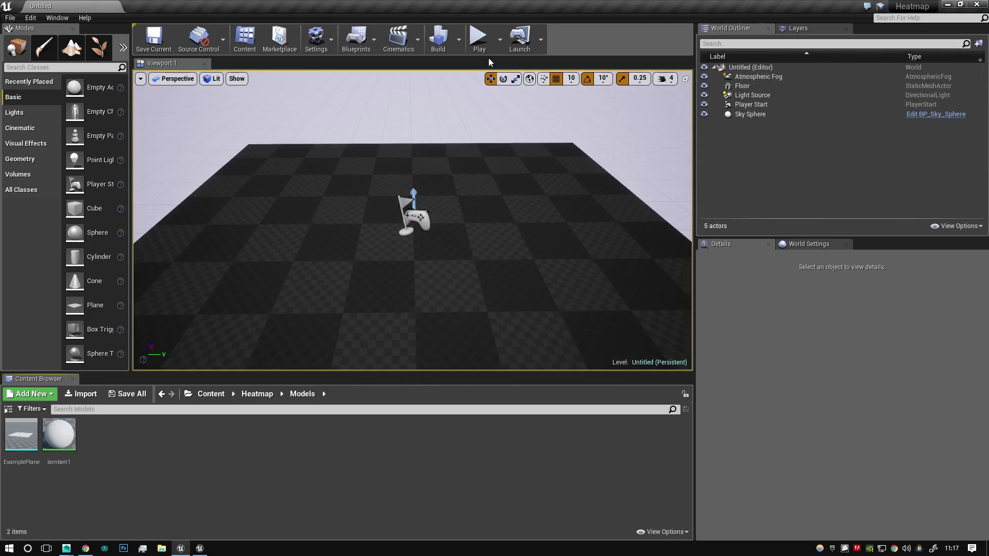
pyautogui.click(478, 37)
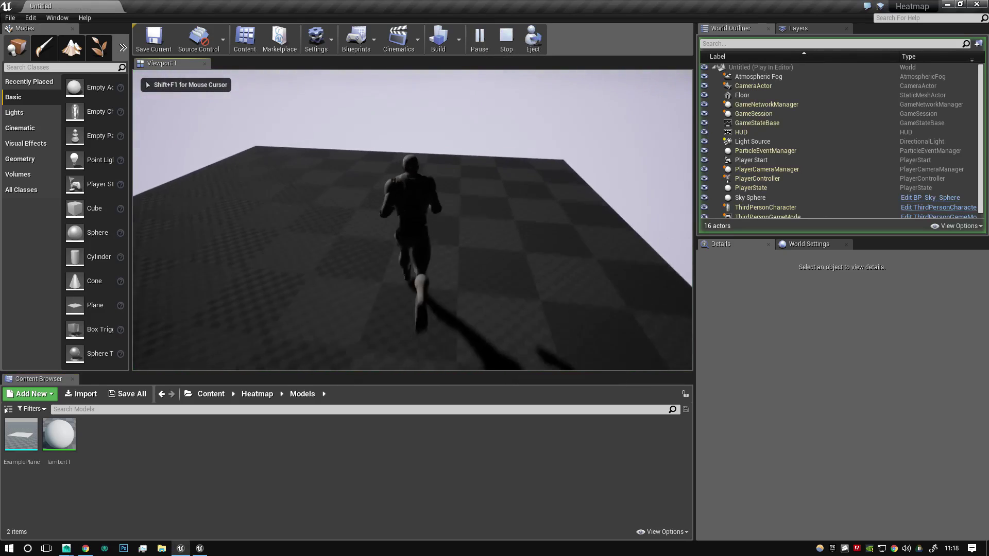
pyautogui.press('Escape')
# Step: Delete the checkered floor from the new level
pyautogui.moveTo(259, 353); pyautogui.dragTo(291, 294, button='right')
pyautogui.click(291, 293)
pyautogui.press('Delete')
pyautogui.scroll(-5, 322, 176)
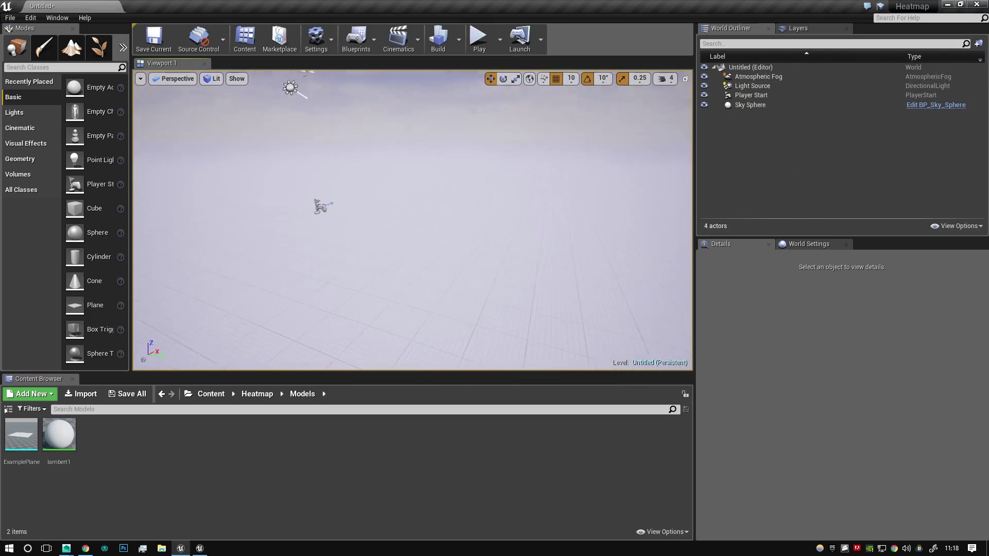
# Step: Create an Actor Blueprint class named BP_Heatmap in the Heatmap/Blueprints folder
pyautogui.click(257, 395)
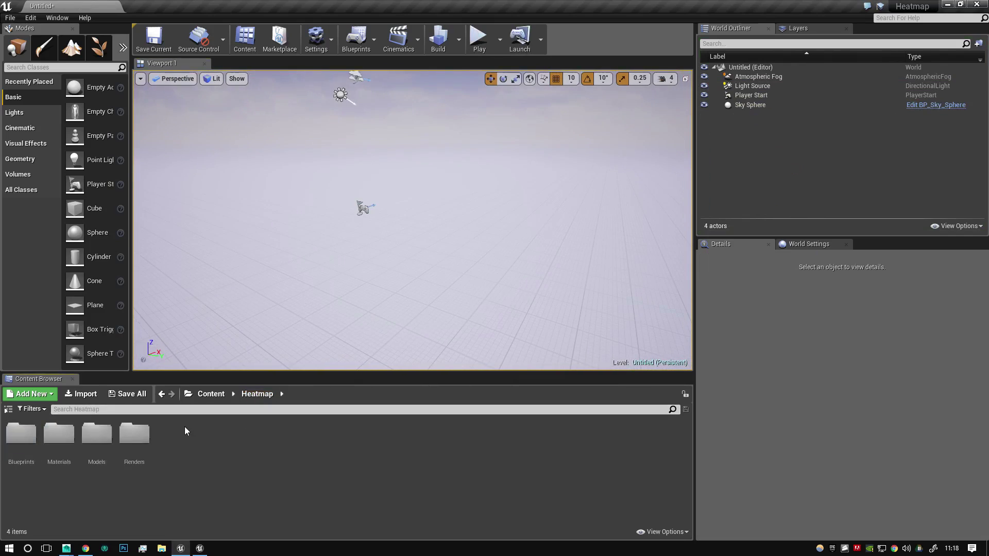
pyautogui.doubleClick(21, 435)
pyautogui.rightClick(61, 452)
pyautogui.click(113, 242)
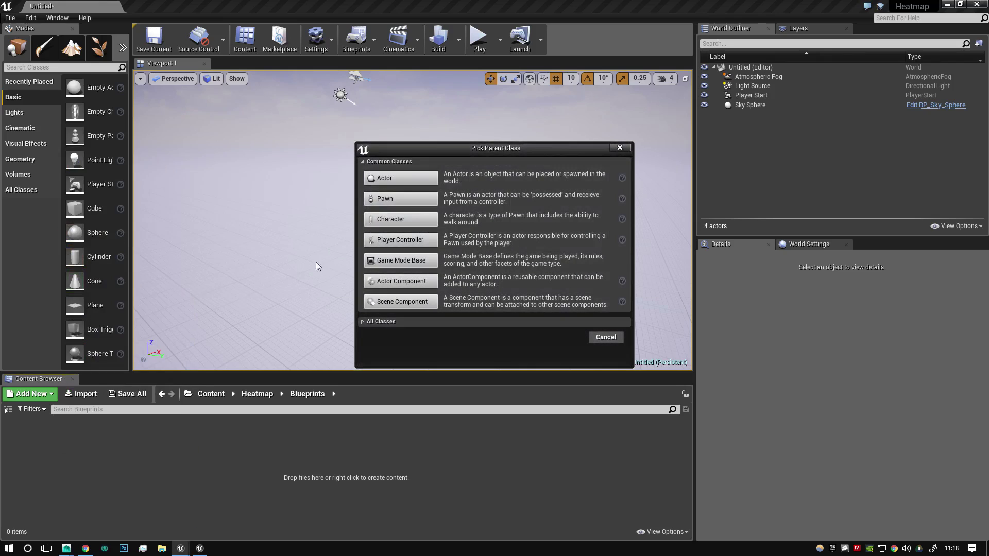
pyautogui.click(403, 175)
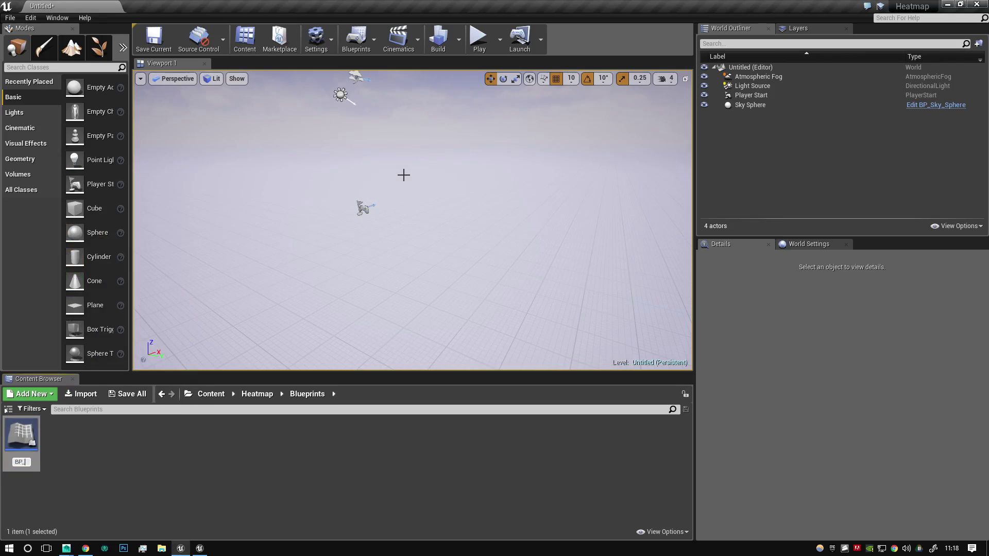
pyautogui.write('BP_Heatmap')
pyautogui.press('Return')
# Step: Open BP_Heatmap, dock its editor beside the level editor, and add a Static Mesh component
pyautogui.doubleClick(23, 443)
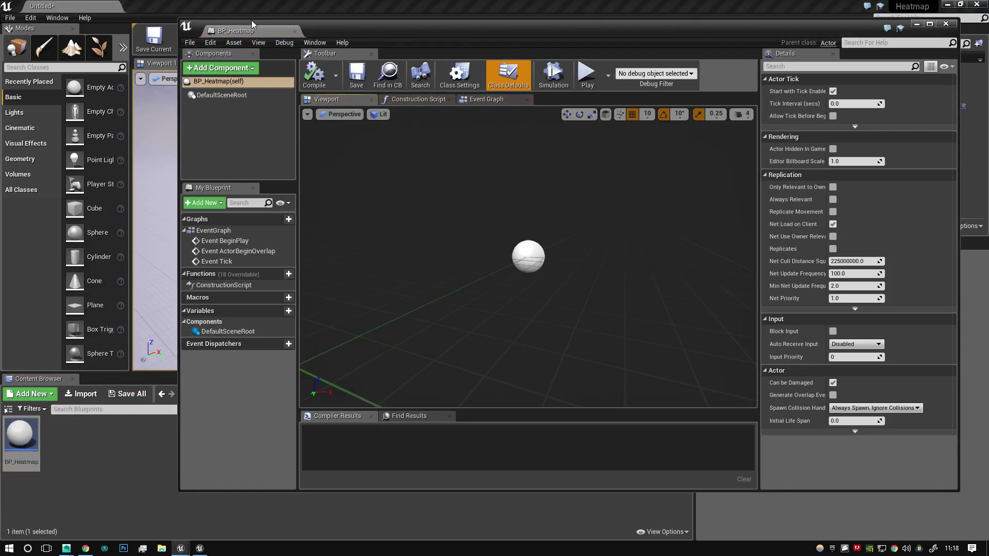
pyautogui.moveTo(248, 34); pyautogui.dragTo(240, 5)
pyautogui.click(70, 43)
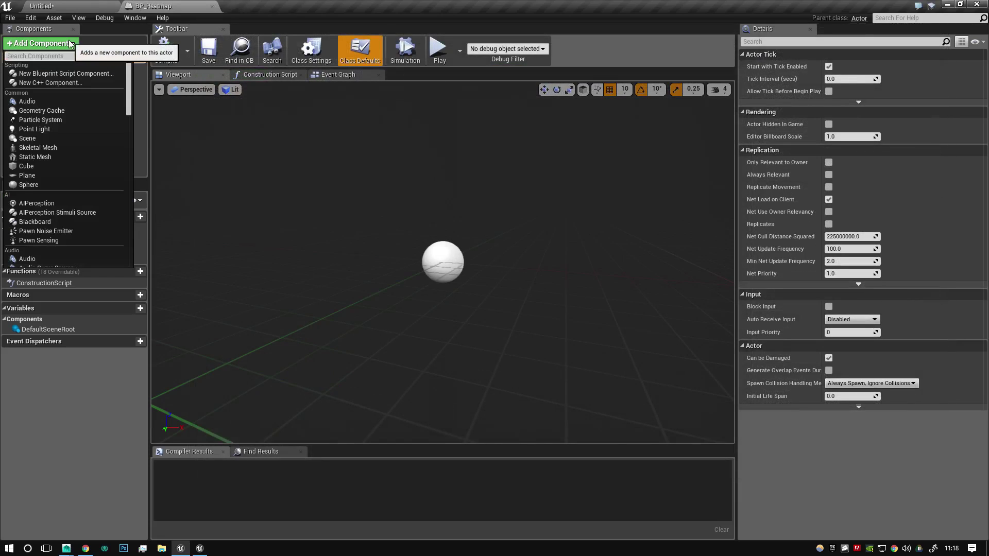
pyautogui.write('stat')
pyautogui.press('Down')
pyautogui.press('Down')
pyautogui.press('Return')
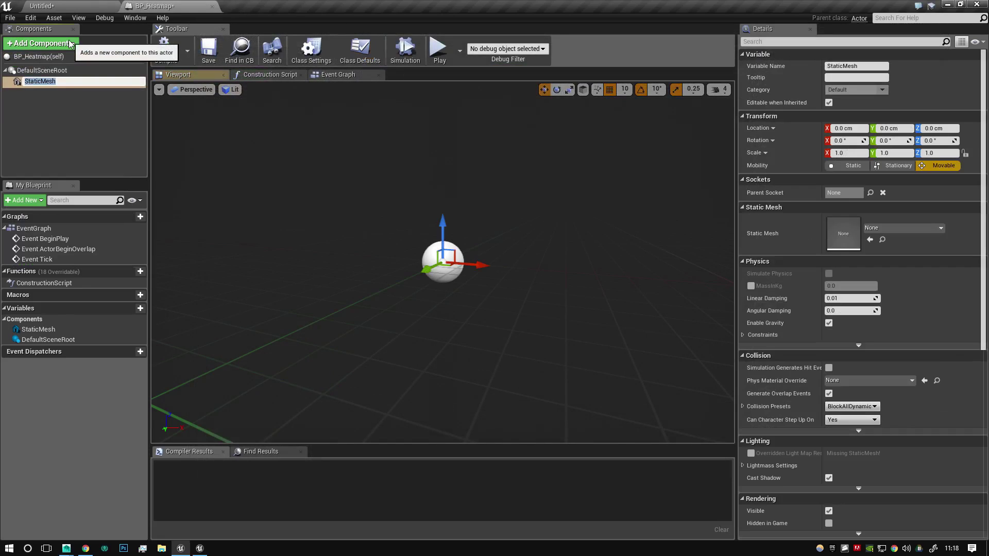
# Step: Assign the ExamplePlane mesh to the StaticMesh component and compile the Blueprint
pyautogui.click(895, 227)
pyautogui.write('exampl')
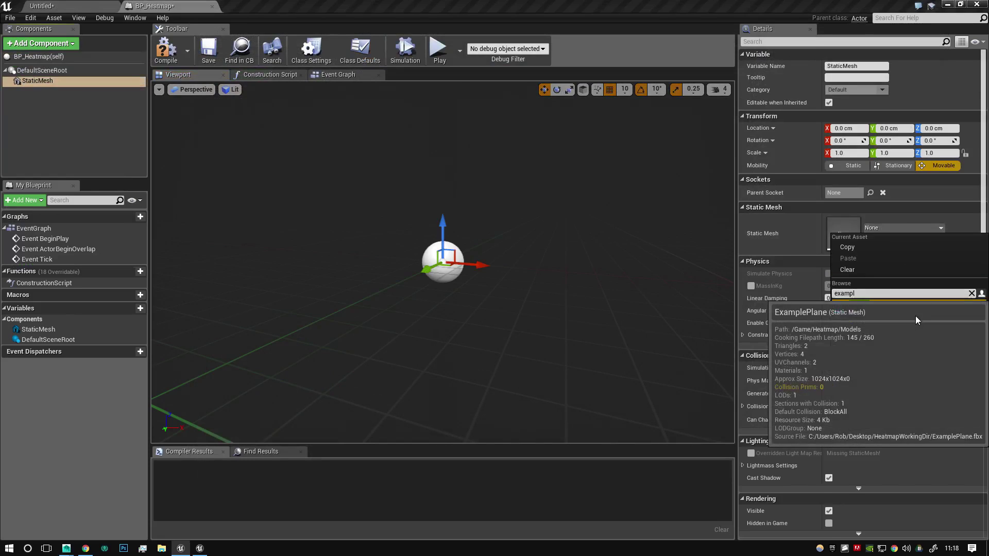
pyautogui.click(916, 309)
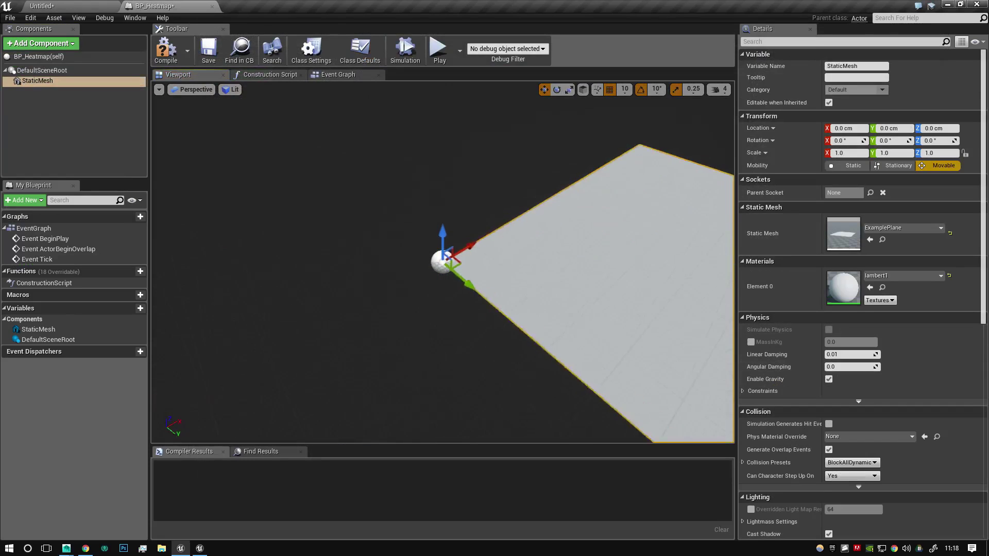
pyautogui.click(178, 58)
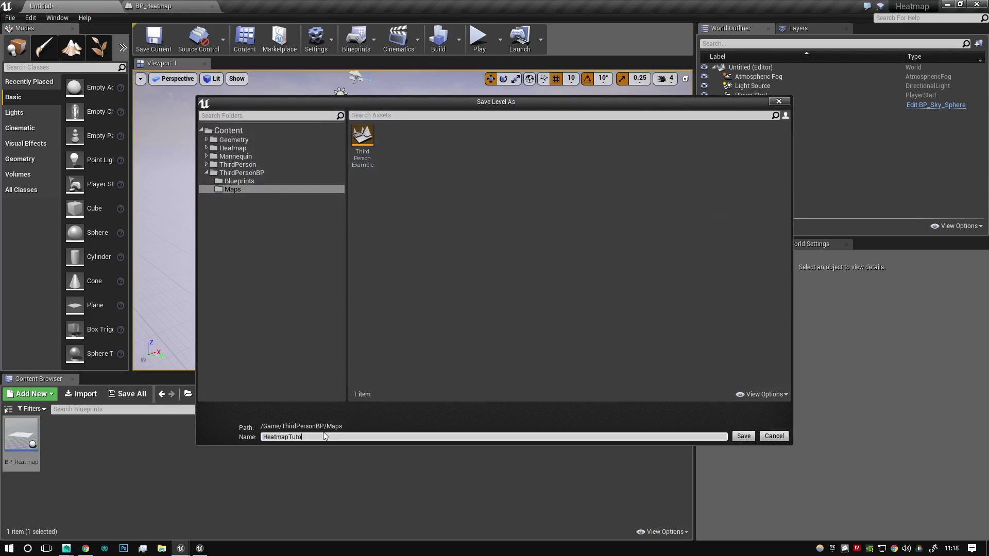
# Step: Save the level as HeatmapTutorial in ThirdPersonBP/Maps and place a BP_Heatmap instance in it
pyautogui.write('rial')
pyautogui.press('Return')
pyautogui.moveTo(21, 436); pyautogui.dragTo(304, 284)
# Step: Zero BP_Heatmap's X, Y and Z location and slide it to about X -440, Y -580 cm, placing the plane beneath the player start
pyautogui.click(822, 343)
pyautogui.write('0')
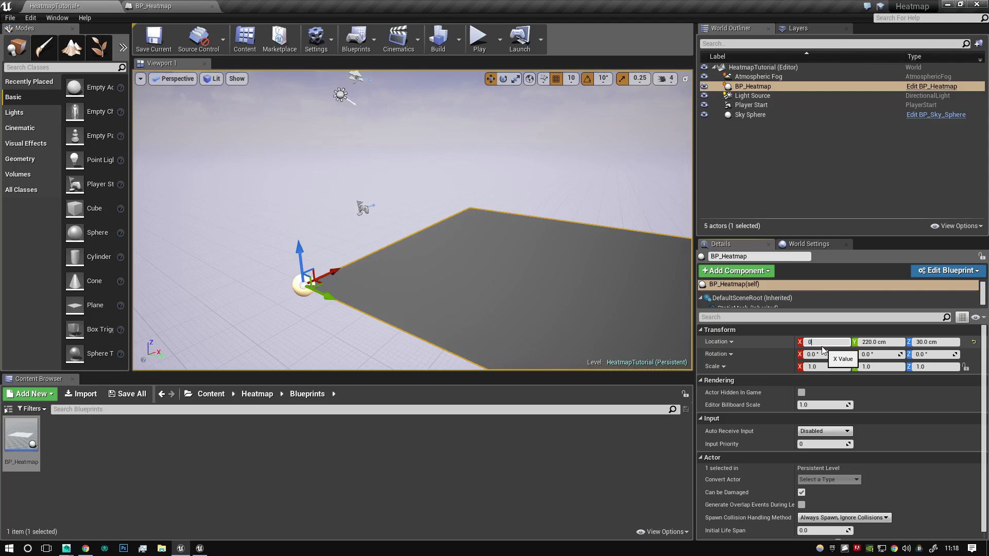
pyautogui.press('Tab')
pyautogui.write('0')
pyautogui.press('Tab')
pyautogui.write('0')
pyautogui.press('Return')
pyautogui.keyDown('alt'); pyautogui.moveTo(325, 203); pyautogui.dragTo(363, 273); pyautogui.keyUp('alt')
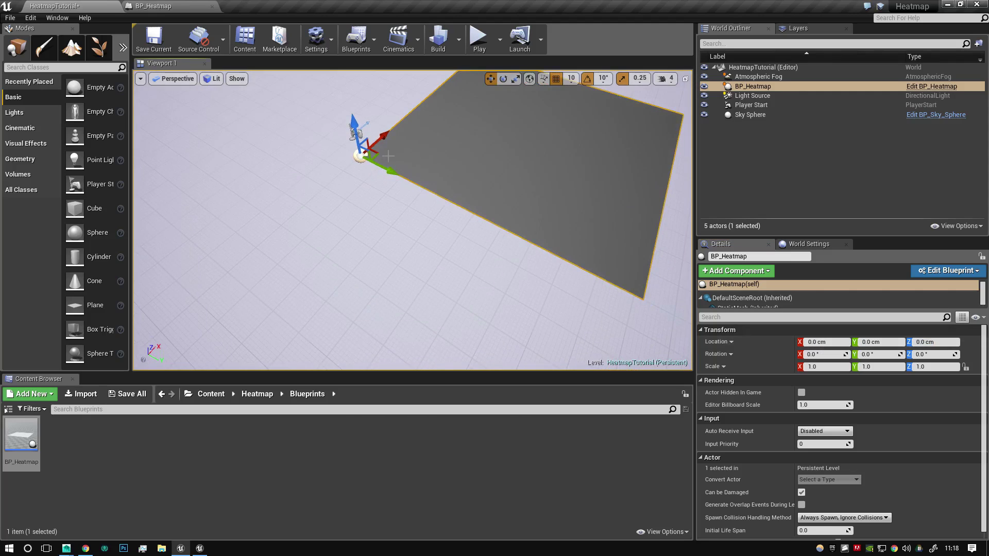
pyautogui.moveTo(378, 154); pyautogui.dragTo(190, 161)
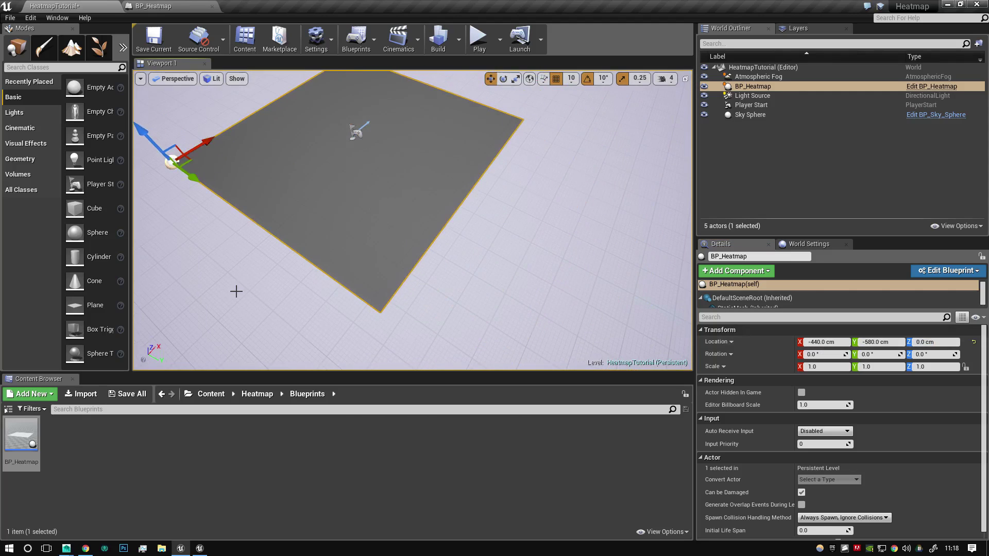
# Step: Open the ExamplePlane mesh from the Models folder and add a box simplified collision to it
pyautogui.click(257, 394)
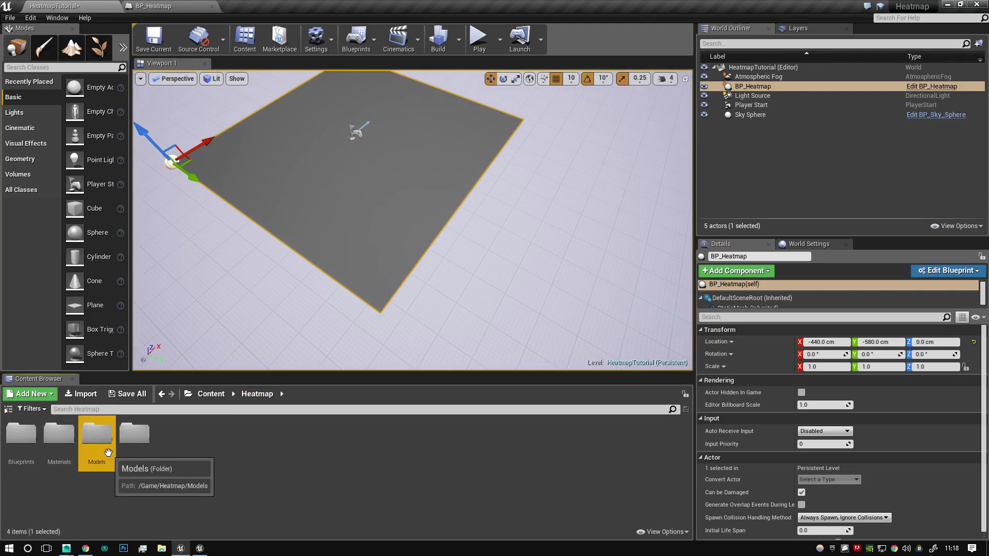
pyautogui.doubleClick(97, 435)
pyautogui.doubleClick(32, 450)
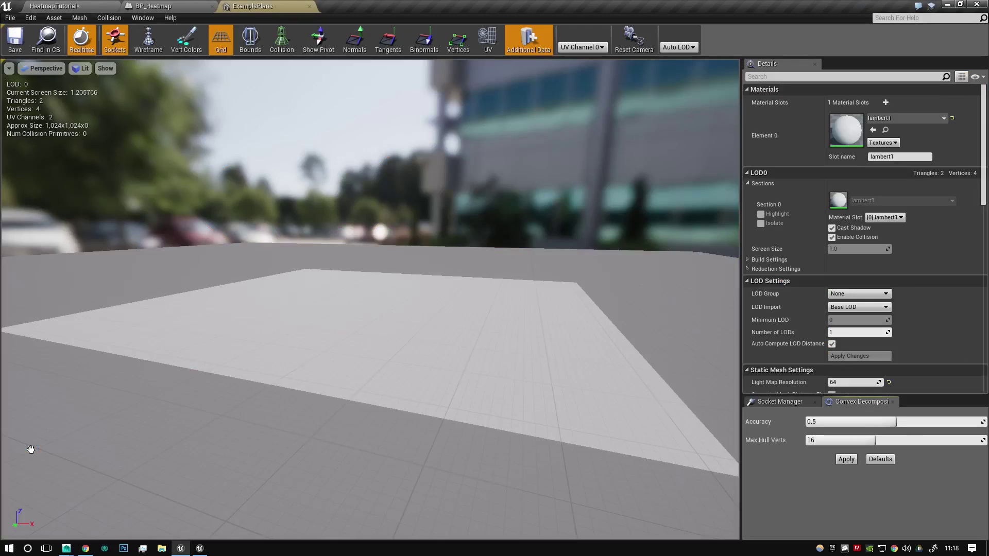
pyautogui.scroll(-5, 280, 324)
pyautogui.keyDown('alt'); pyautogui.moveTo(257, 229); pyautogui.dragTo(257, 256); pyautogui.keyUp('alt')
pyautogui.click(107, 18)
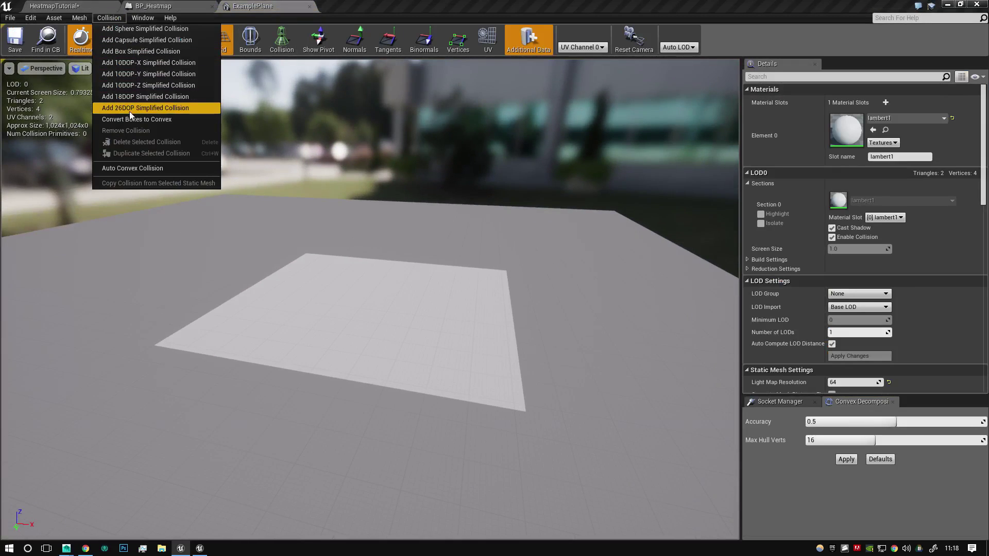
pyautogui.click(166, 51)
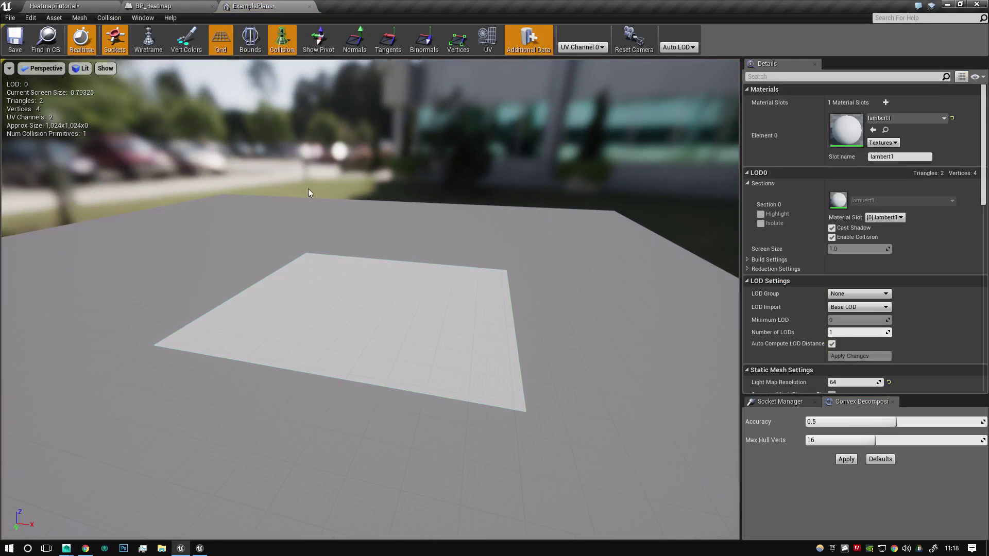
pyautogui.scroll(2, 270, 257)
# Step: Save everything and play-test the HeatmapTutorial level by running the character forward across the plane
pyautogui.click(80, 5)
pyautogui.hotkey('ctrl', 'shift', 's')
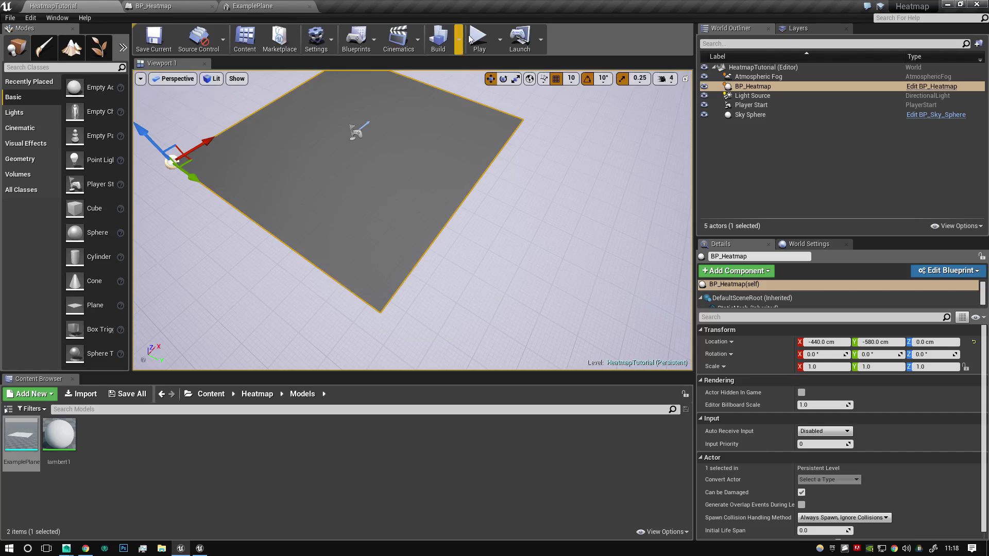
pyautogui.click(476, 40)
pyautogui.click(502, 159)
pyautogui.press('w')
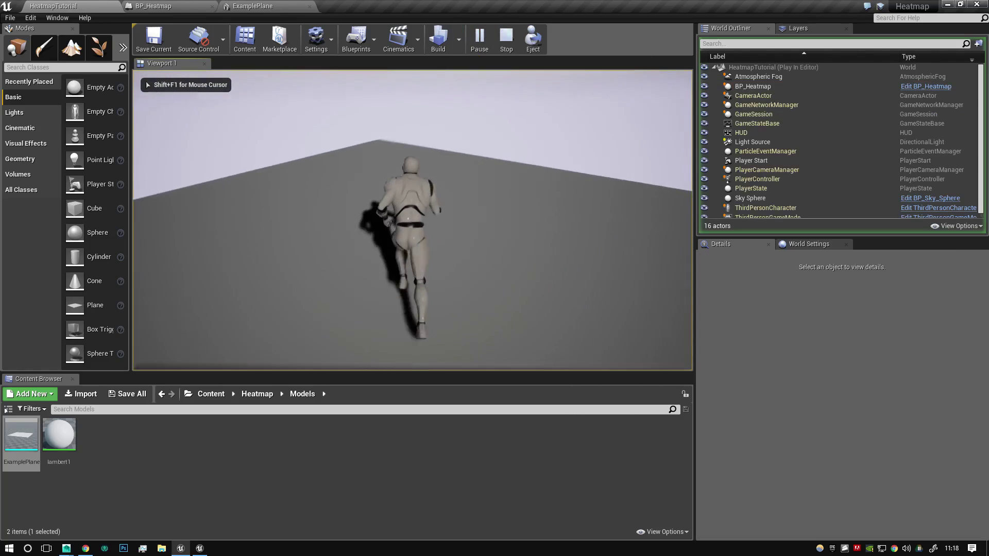
pyautogui.press('Escape')
# Step: Review the Collision Complexity choices in the ExamplePlane mesh's collision settings without changing them
pyautogui.click(255, 6)
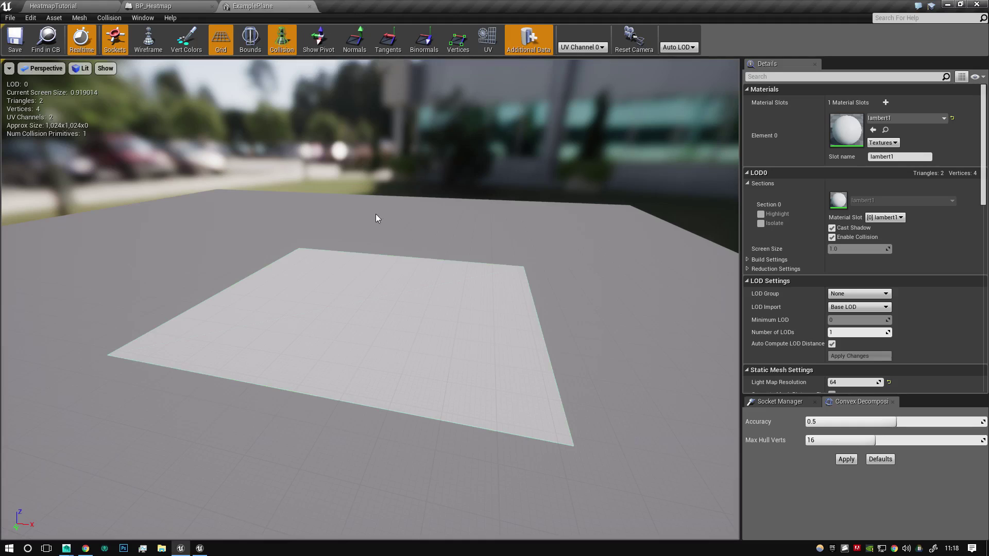
pyautogui.scroll(-7, 814, 273)
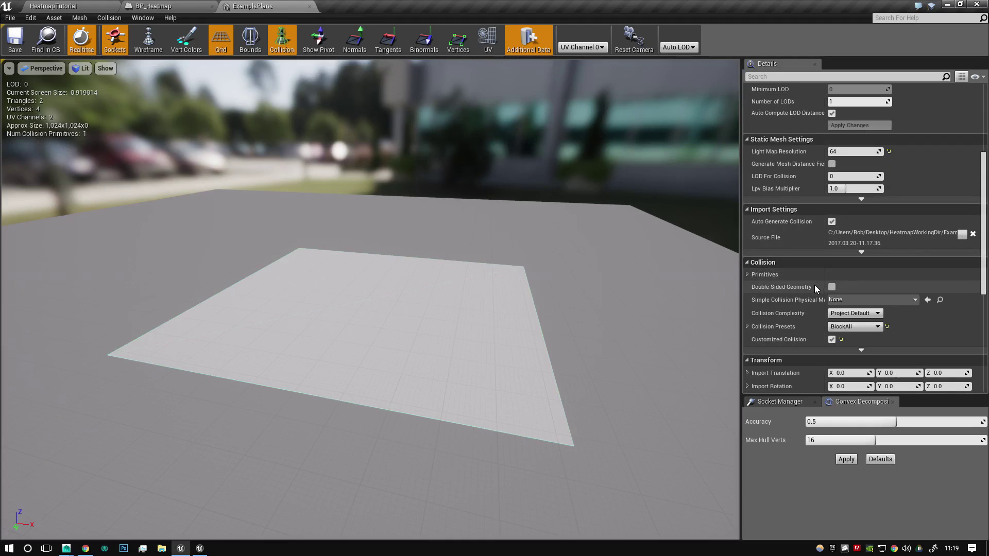
pyautogui.scroll(-3, 815, 285)
pyautogui.click(859, 232)
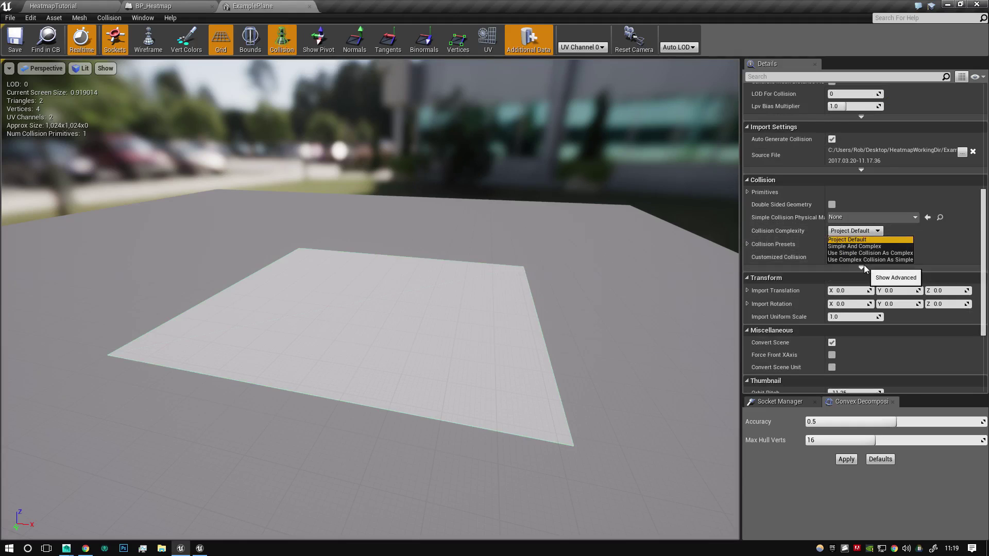
pyautogui.click(547, 228)
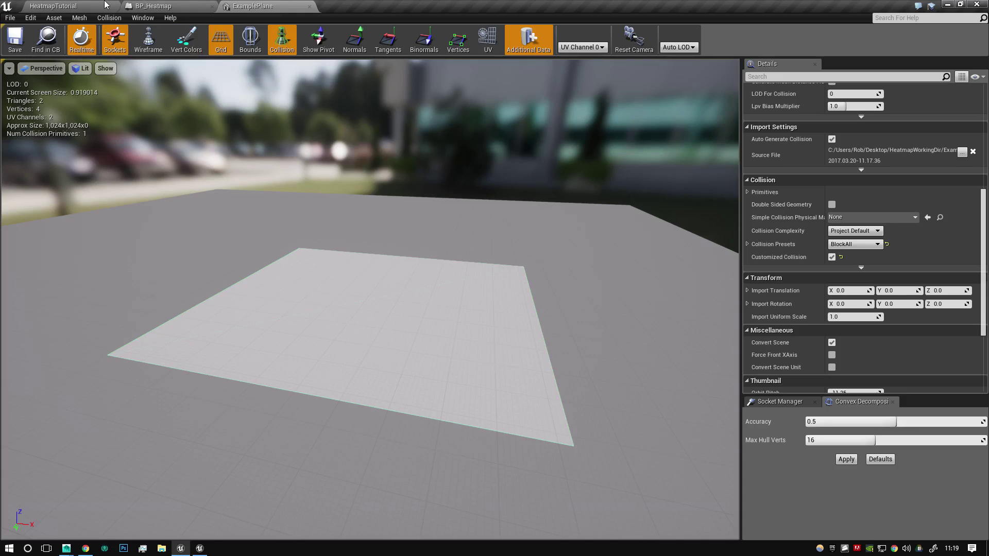
# Step: Create a material named M_HeatSplat in the Heatmap project's Materials folder
pyautogui.click(83, 5)
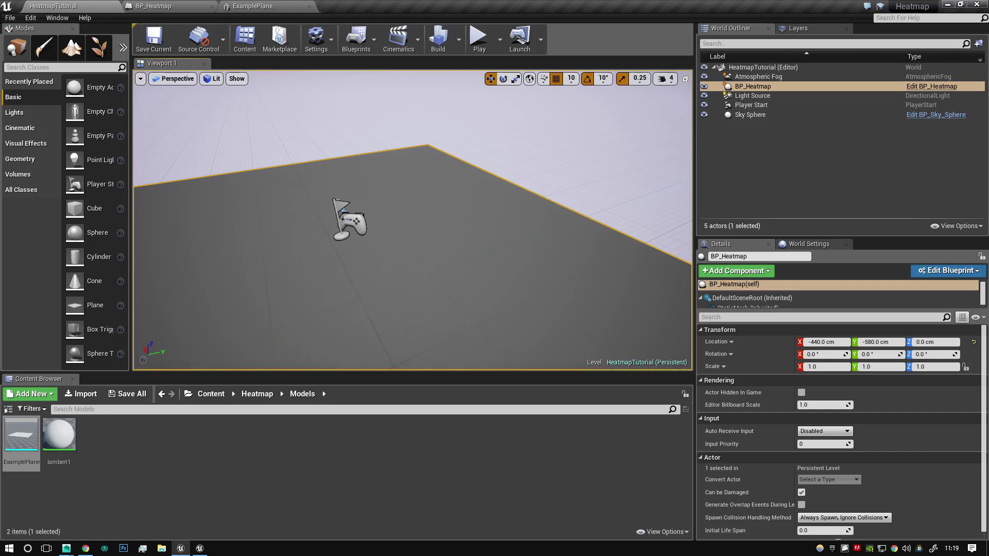
pyautogui.moveTo(308, 255)
pyautogui.mouseDown(button='right')
pyautogui.moveTo(289, 255)
pyautogui.moveTo(307, 254)
pyautogui.mouseUp(button='right')
pyautogui.click(257, 394)
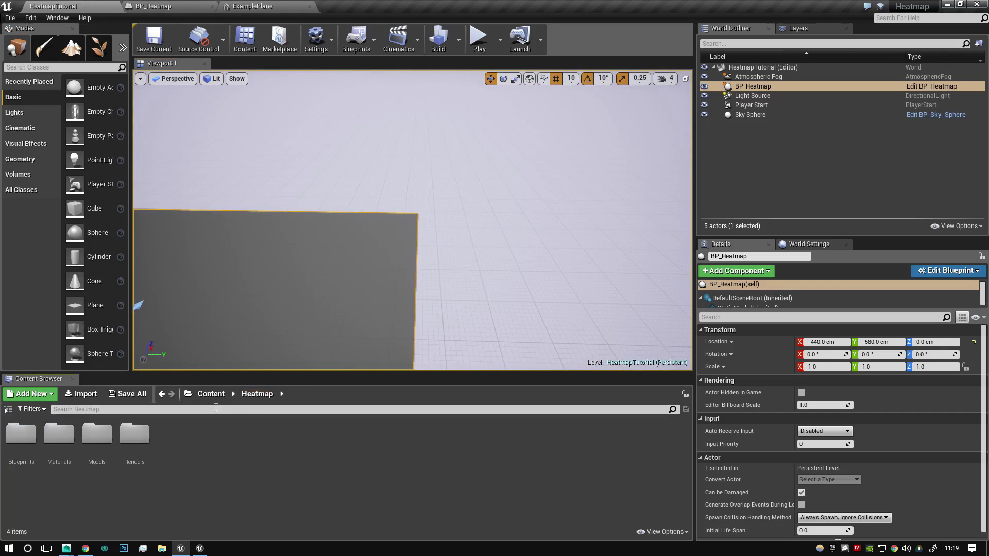
pyautogui.doubleClick(62, 443)
pyautogui.rightClick(63, 466)
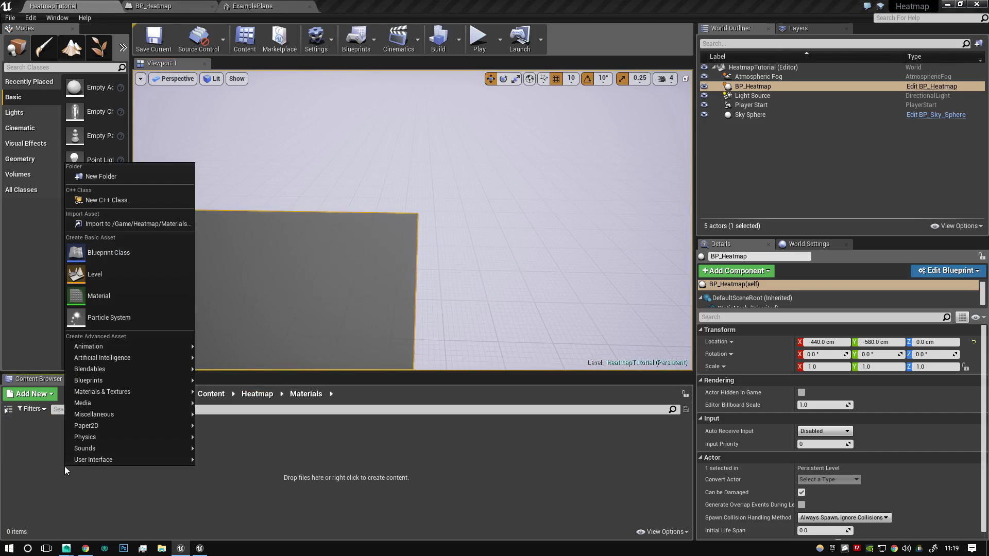
pyautogui.click(150, 299)
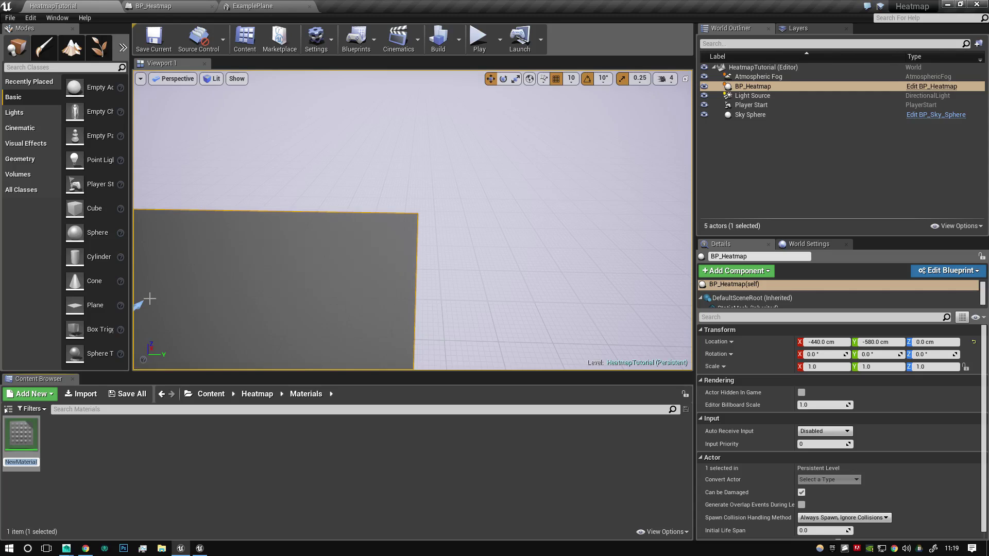
pyautogui.write('M_')
pyautogui.press('BackSpace')
pyautogui.write('Splat')
pyautogui.press('Return')
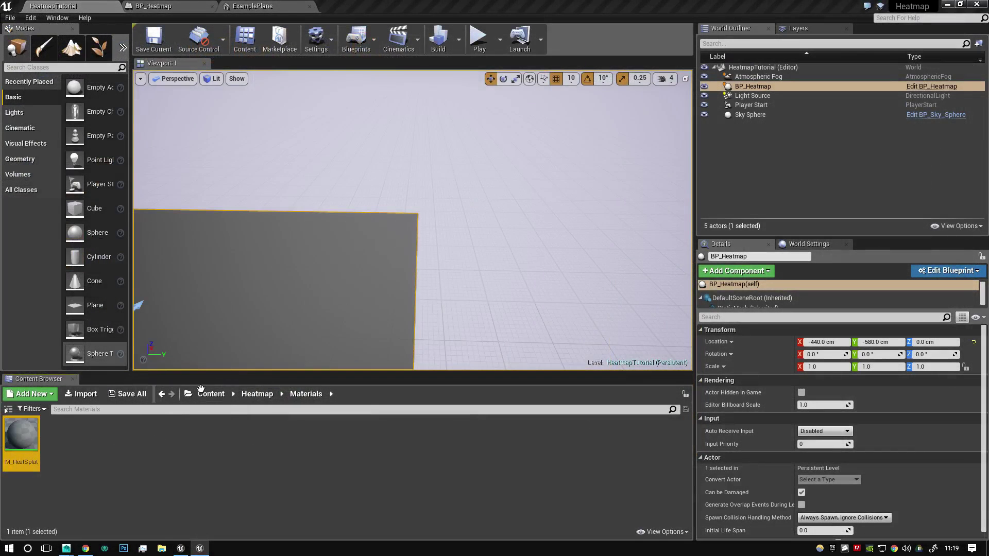
# Step: Open M_HeatSplat for editing and add a Constant3Vector node well to the left of the material output node
pyautogui.doubleClick(33, 446)
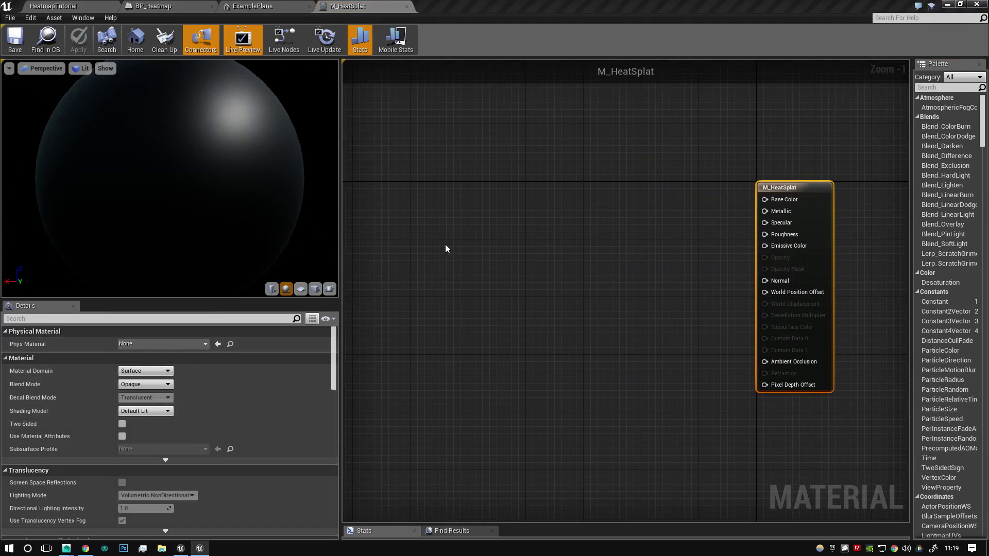
pyautogui.moveTo(446, 247); pyautogui.dragTo(487, 248, button='right')
pyautogui.rightClick(425, 212)
pyautogui.click(407, 181)
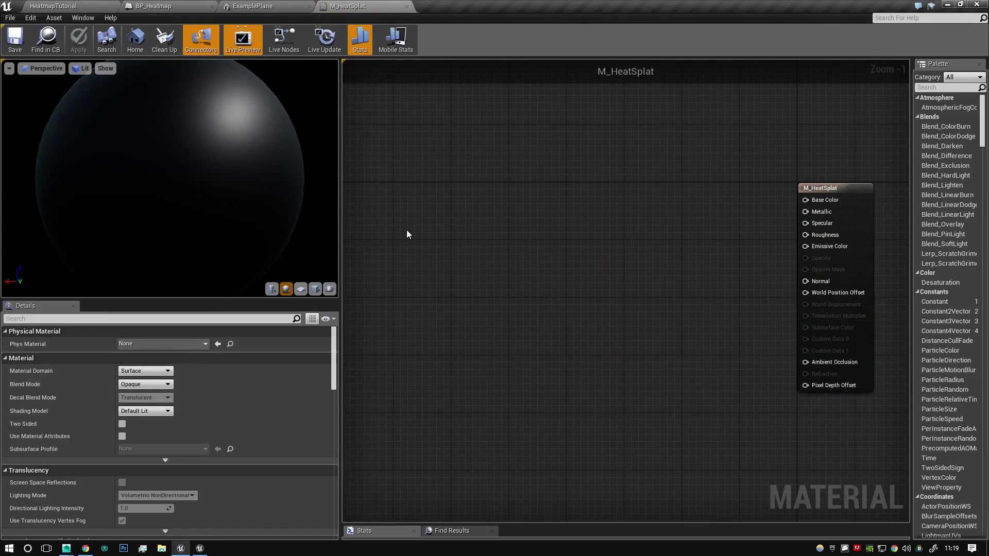
pyautogui.press('3')
pyautogui.click(406, 230)
pyautogui.rightClick(416, 279)
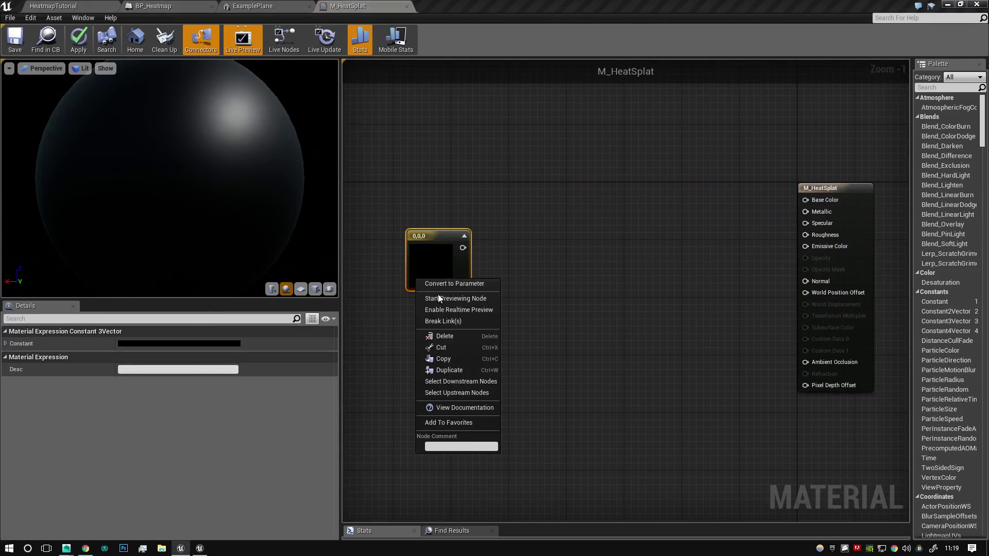
pyautogui.click(525, 264)
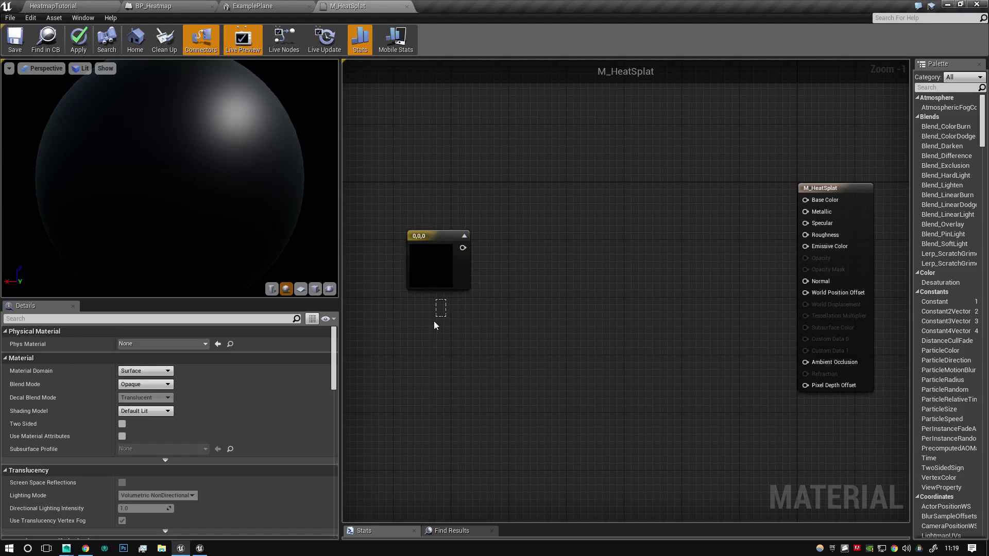
pyautogui.press('3')
pyautogui.click(515, 327)
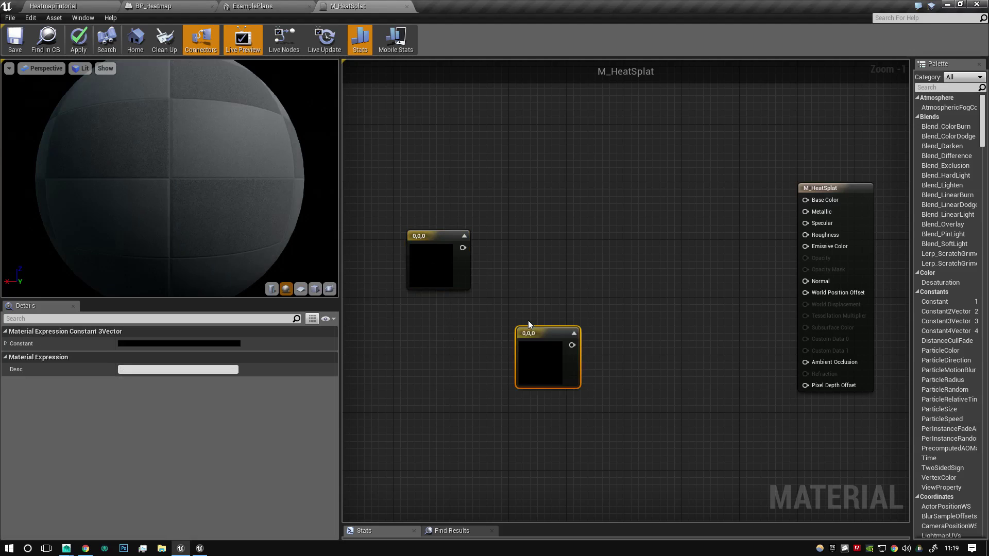
pyautogui.moveTo(536, 375); pyautogui.dragTo(426, 383)
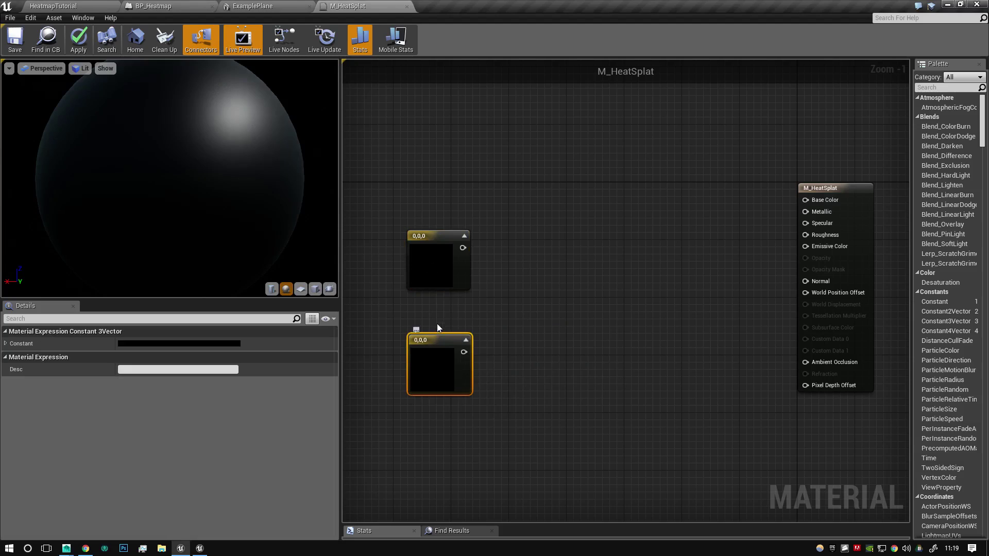
pyautogui.press('Delete')
# Step: Convert the constant vector to a parameter named Position and reposition the node in the graph
pyautogui.click(438, 248)
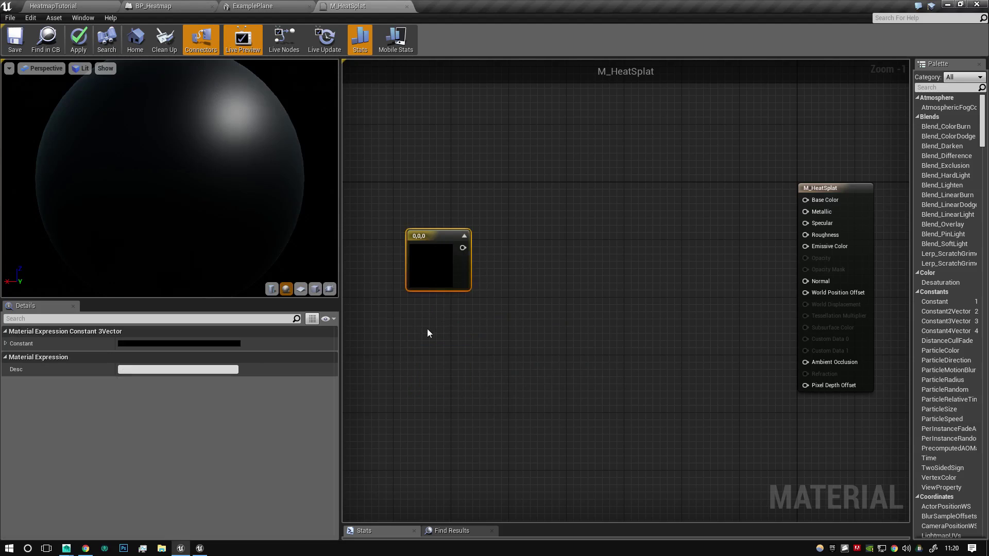
pyautogui.rightClick(451, 233)
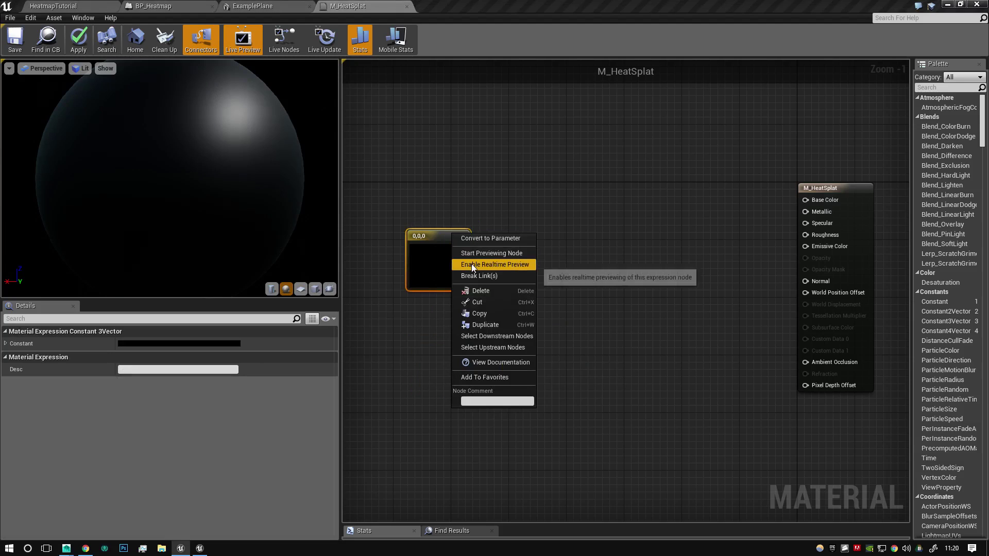
pyautogui.click(480, 239)
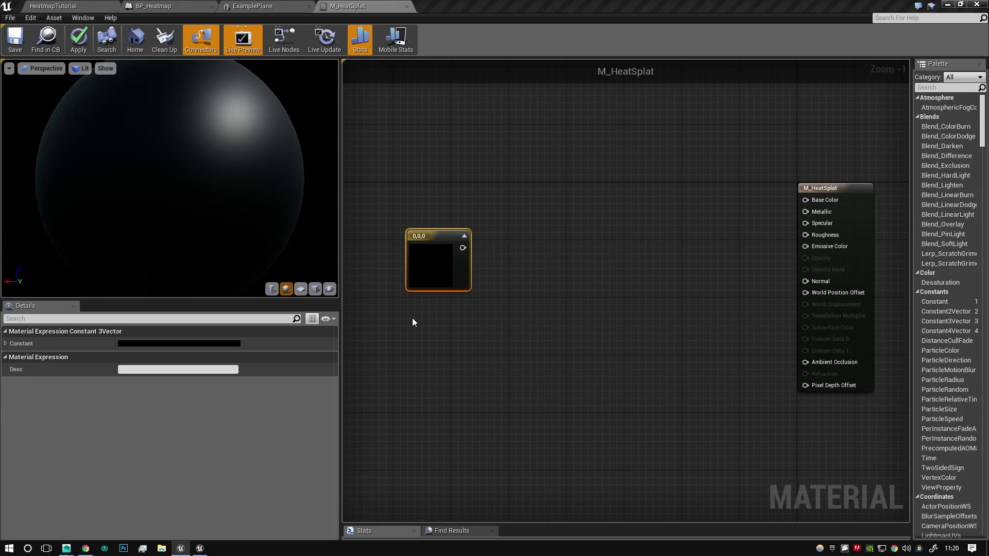
pyautogui.click(150, 344)
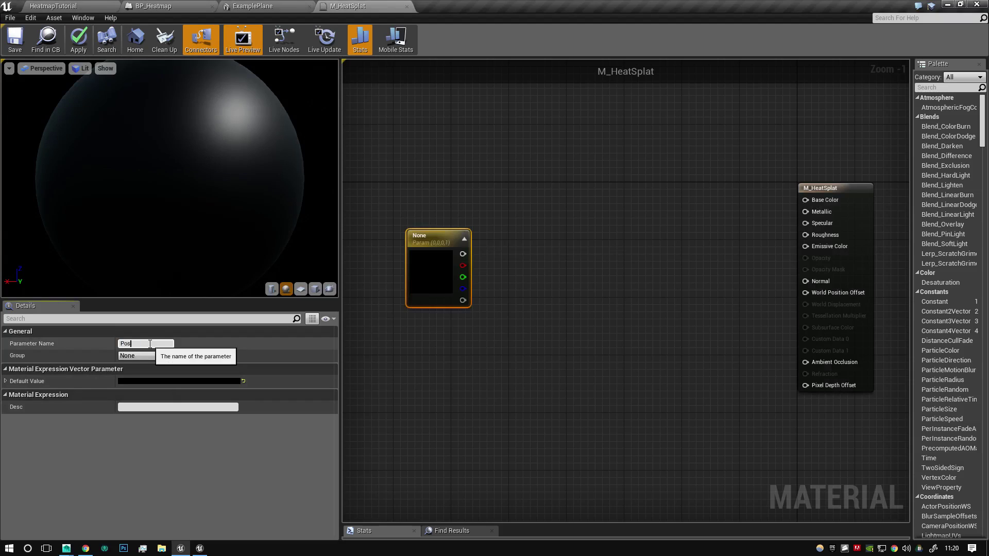
pyautogui.write('Position')
pyautogui.press('Return')
pyautogui.moveTo(418, 299); pyautogui.dragTo(367, 340)
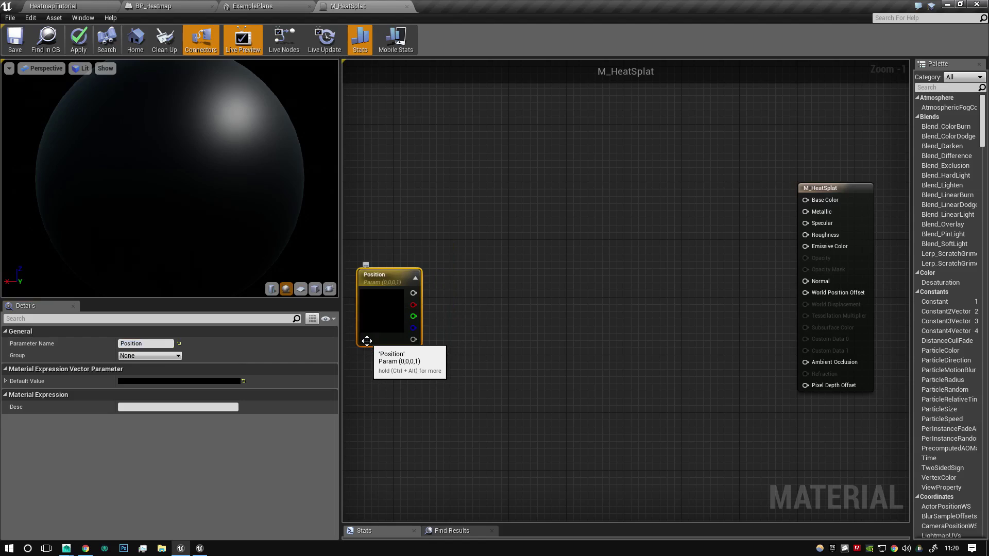
pyautogui.moveTo(403, 308); pyautogui.dragTo(425, 322)
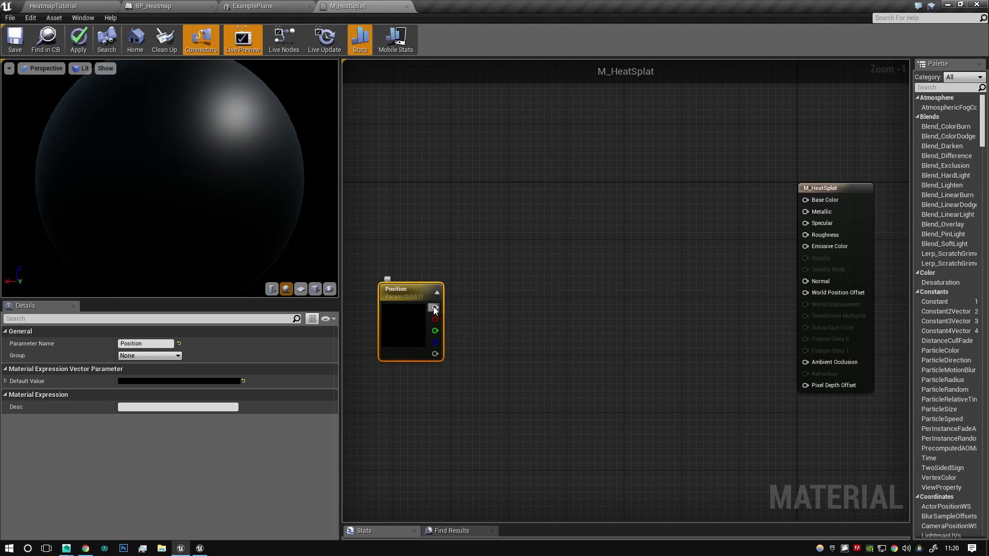
# Step: Add a ComponentMask node fed by the Position parameter's RGB output, keeping the R and G channels, and align it beside the parameter
pyautogui.moveTo(434, 308); pyautogui.dragTo(470, 305)
pyautogui.write('com')
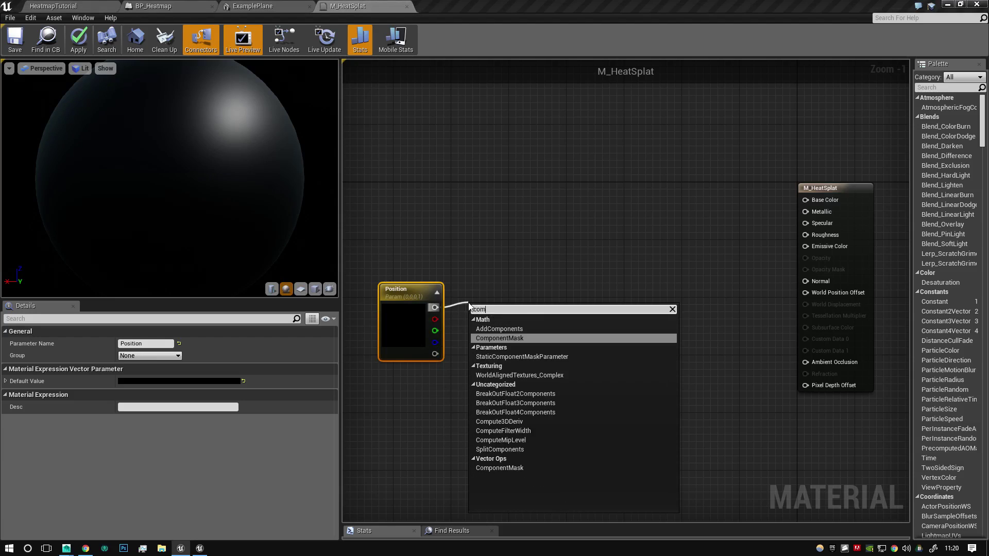
pyautogui.press('Return')
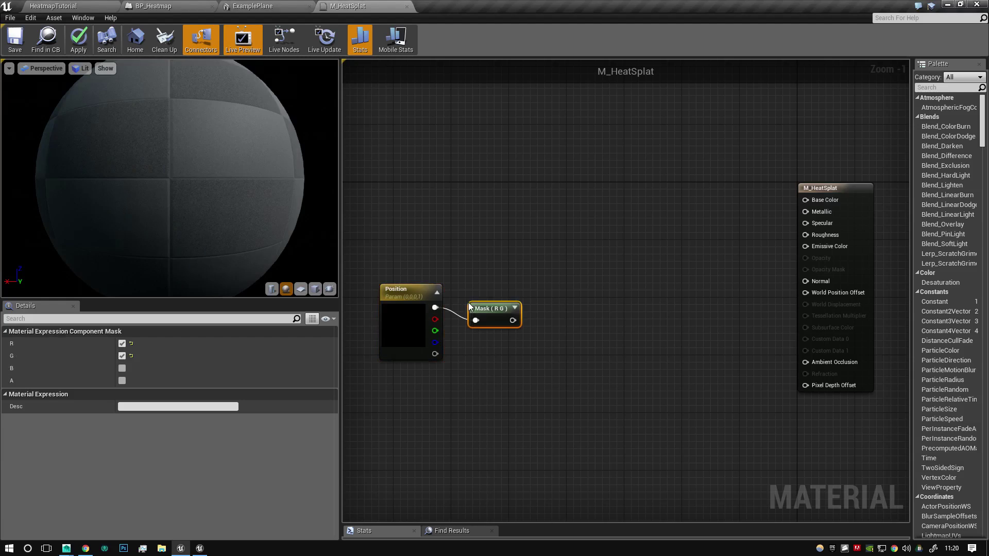
pyautogui.moveTo(470, 306); pyautogui.dragTo(459, 294)
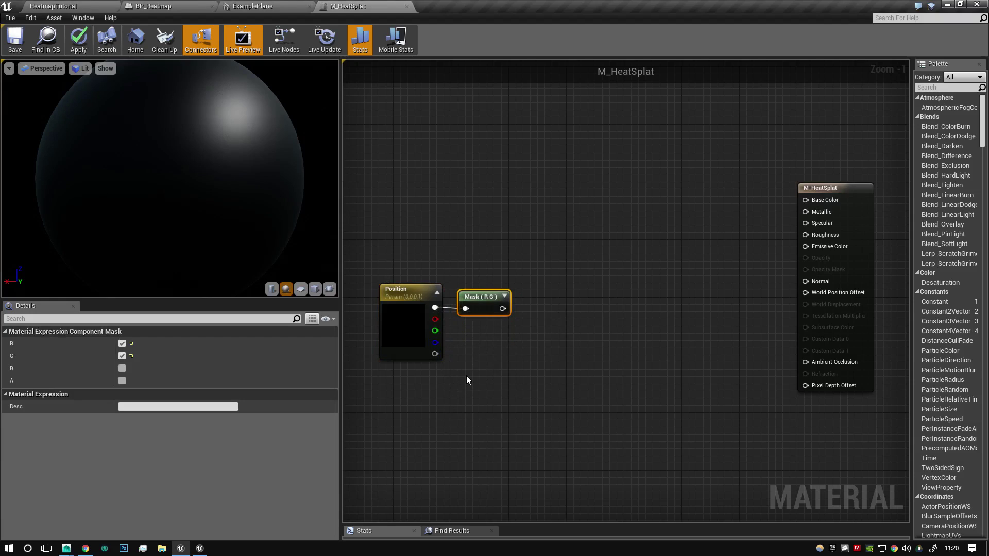
# Step: Add a TextureCoordinate node above the masked Position nodes
pyautogui.rightClick(515, 231)
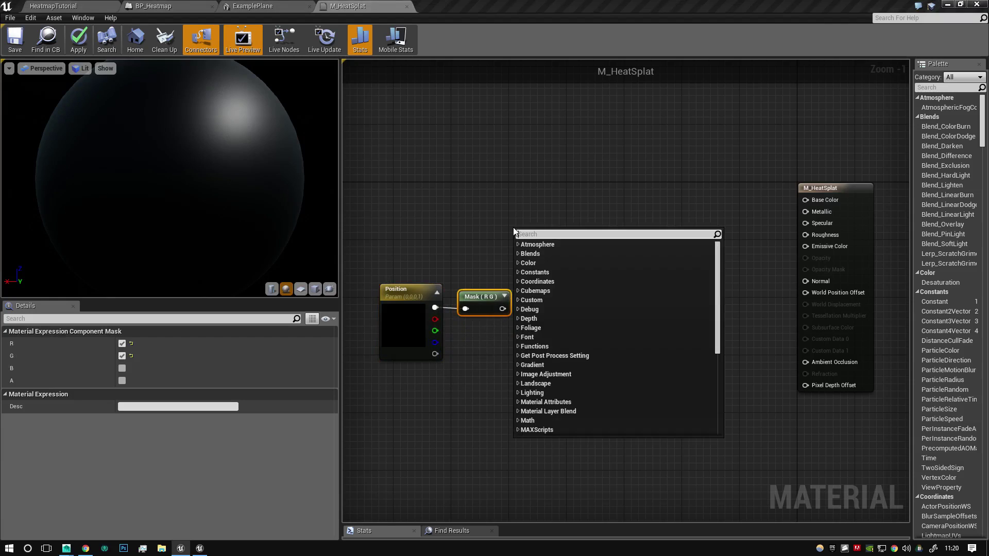
pyautogui.write('texture co')
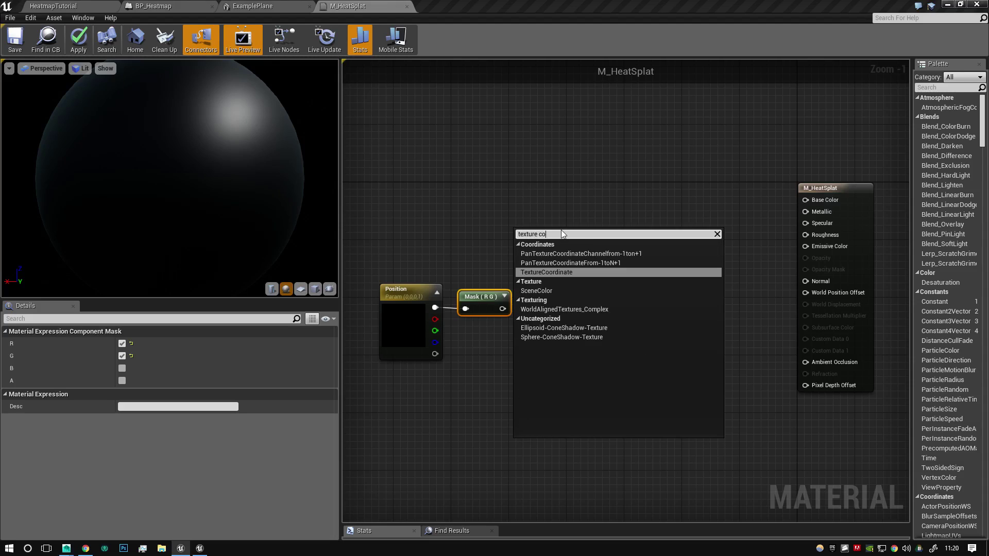
pyautogui.press('Return')
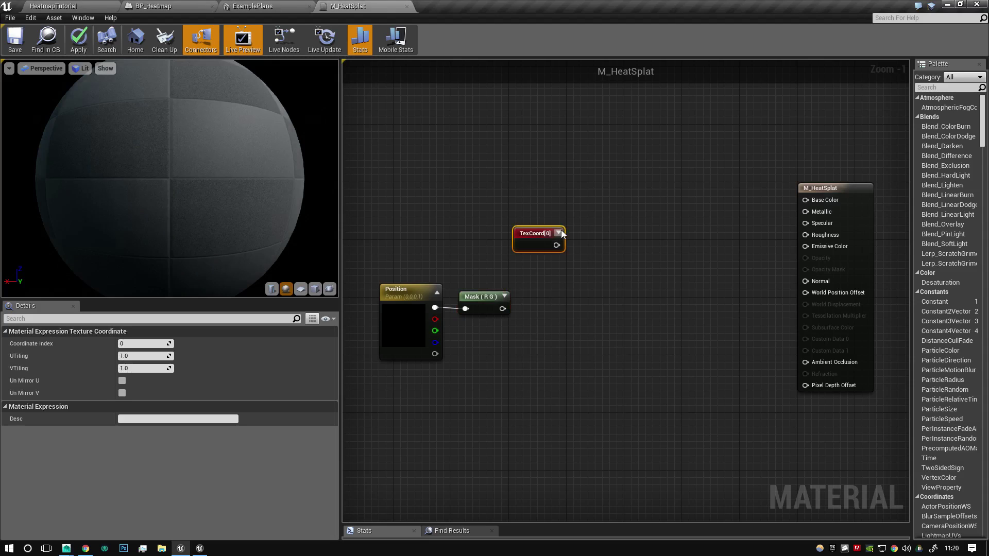
# Step: Subtract the masked Position from the texture coordinate with a Subtract node, and tidy the node layout
pyautogui.moveTo(545, 226); pyautogui.dragTo(524, 248)
pyautogui.write('subtract')
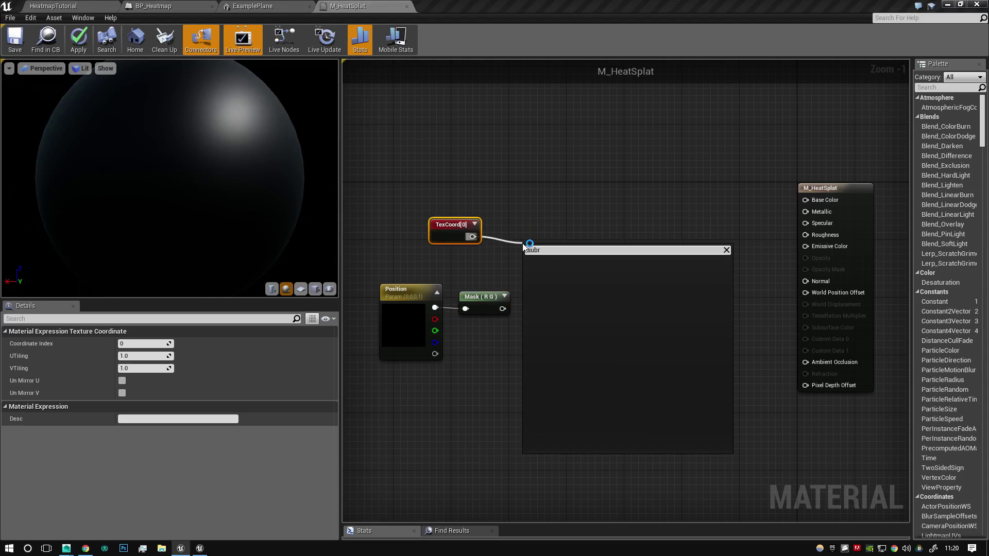
pyautogui.press('Return')
pyautogui.moveTo(502, 309); pyautogui.dragTo(529, 273)
pyautogui.moveTo(473, 362); pyautogui.dragTo(390, 284)
pyautogui.moveTo(537, 251); pyautogui.dragTo(542, 226)
pyautogui.click(575, 228)
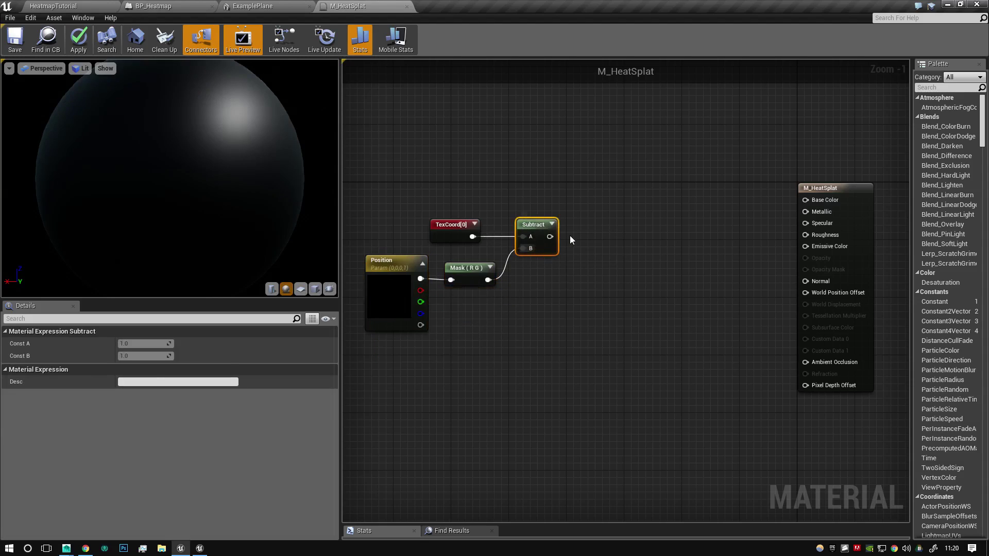
# Step: Add a VectorLength node, feed the Subtract result into its Vector 2 input, and reposition the node group
pyautogui.click(598, 235)
pyautogui.rightClick(597, 235)
pyautogui.write('vec')
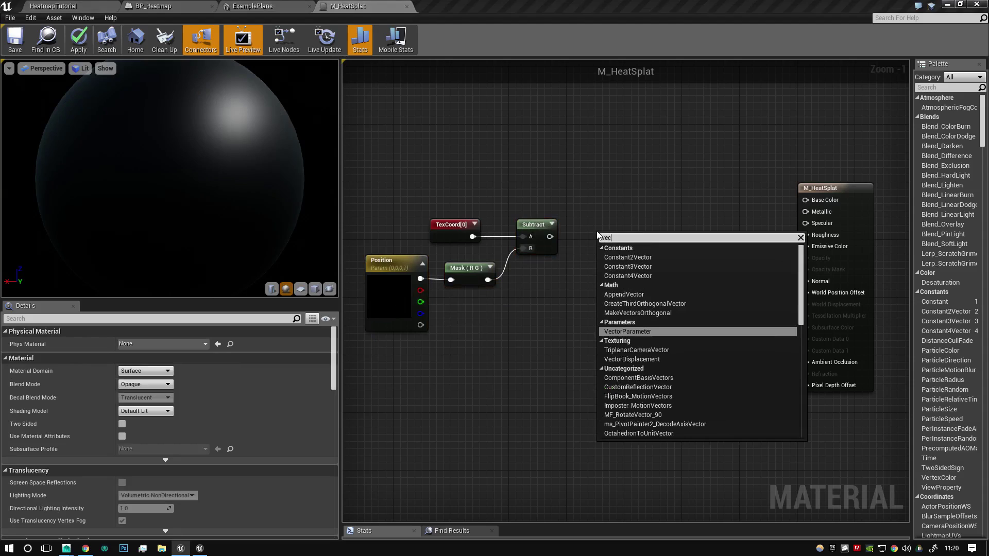
pyautogui.write('tor length')
pyautogui.press('Return')
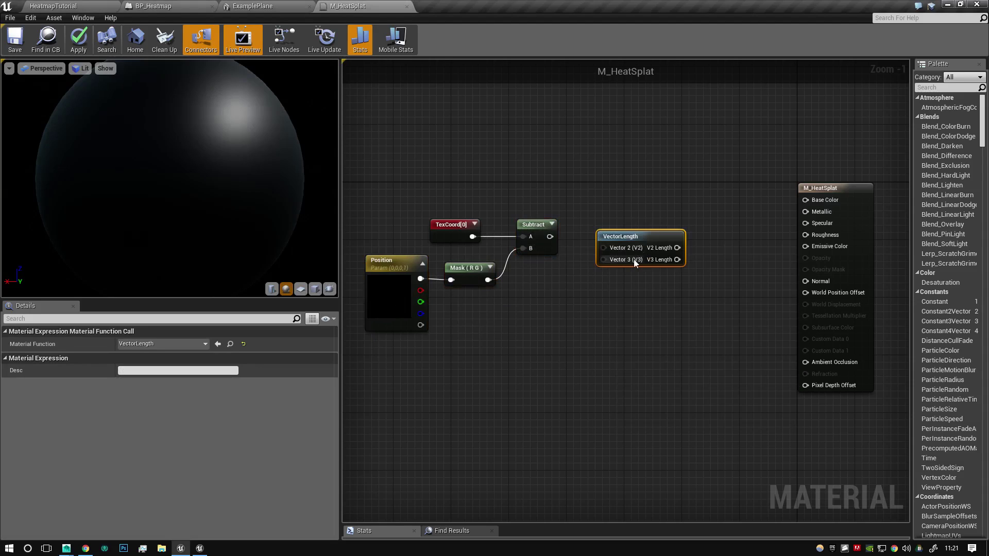
pyautogui.moveTo(604, 248); pyautogui.dragTo(550, 237)
pyautogui.moveTo(618, 237); pyautogui.dragTo(595, 225)
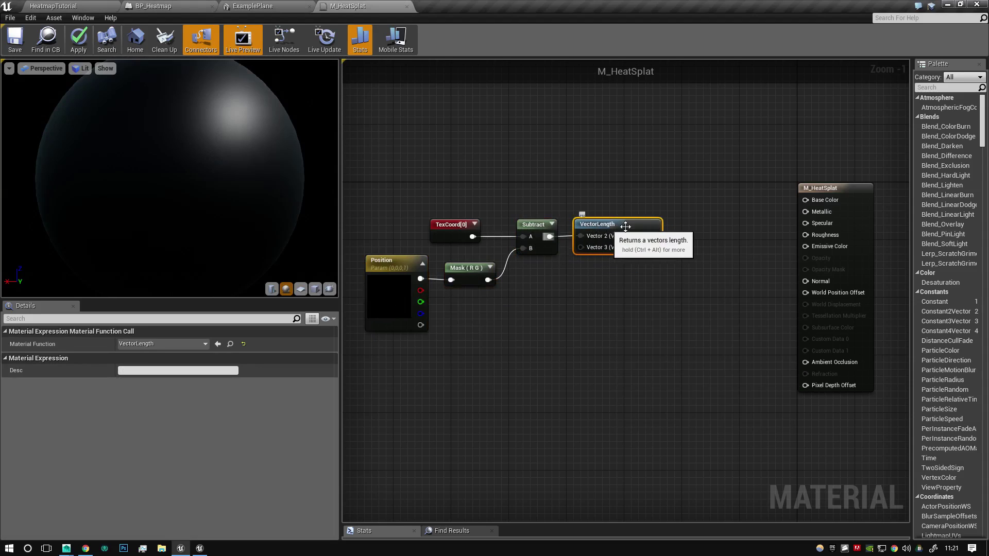
pyautogui.moveTo(684, 189); pyautogui.dragTo(416, 305)
pyautogui.click(586, 225)
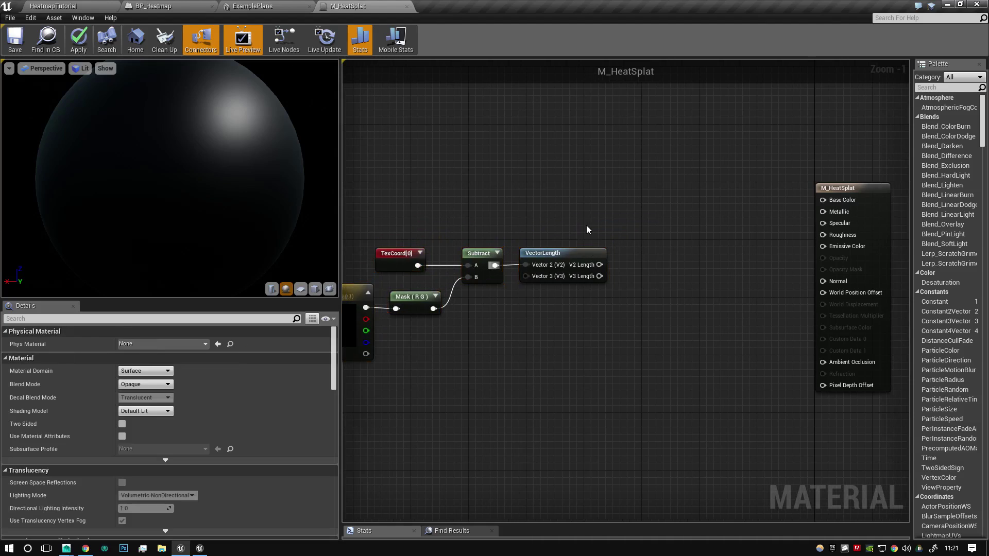
# Step: Invert the V2 Length output of VectorLength with a 1-x node
pyautogui.moveTo(587, 224); pyautogui.dragTo(629, 226, button='right')
pyautogui.moveTo(644, 267); pyautogui.dragTo(685, 248)
pyautogui.write('1-x')
pyautogui.press('Return')
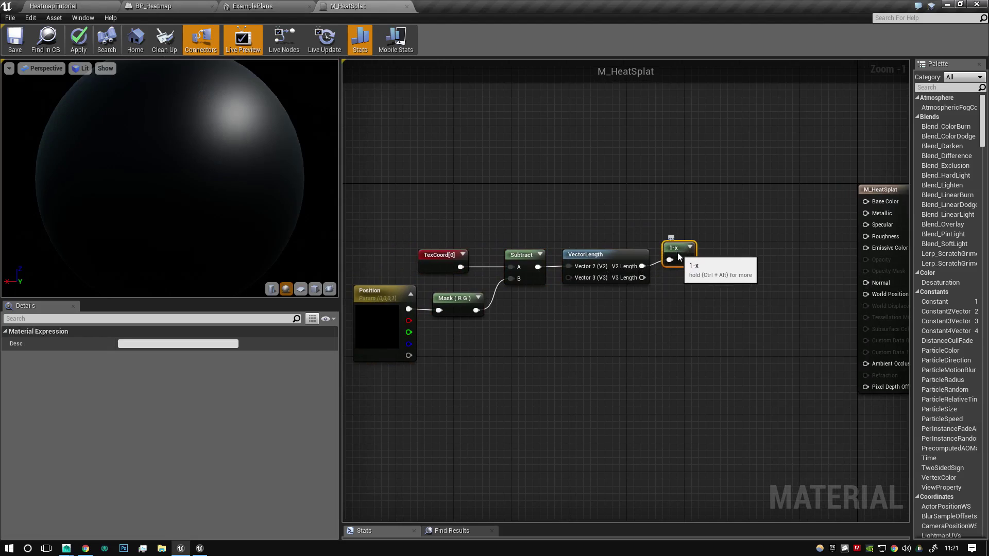
# Step: Add a second Subtract node after the 1-x node that inverts the vector length
pyautogui.rightClick(737, 259)
pyautogui.write('subtract')
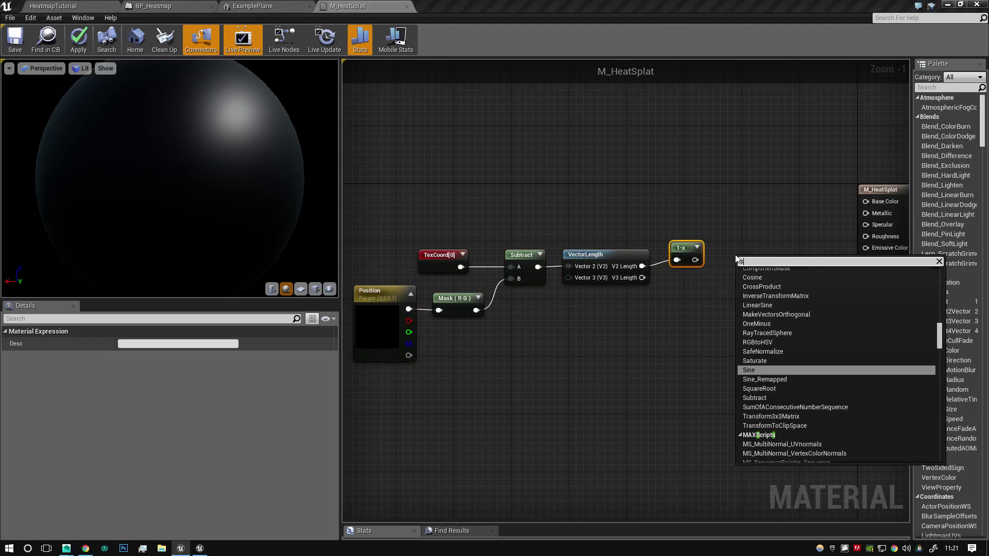
pyautogui.press('Return')
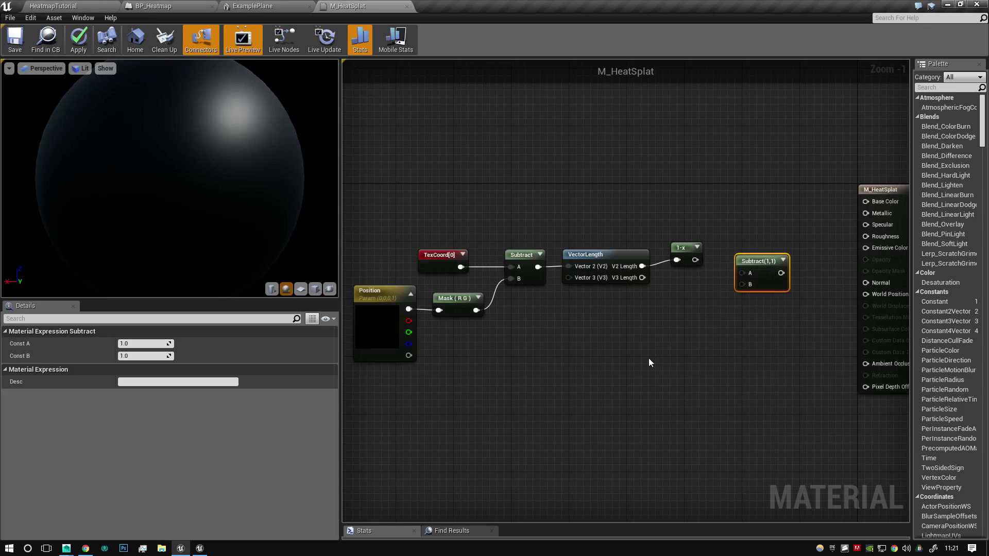
# Step: Add a constant below the node chain, convert it to a scalar parameter and name it Size
pyautogui.rightClick(636, 364)
pyautogui.click(617, 360)
pyautogui.click(601, 387)
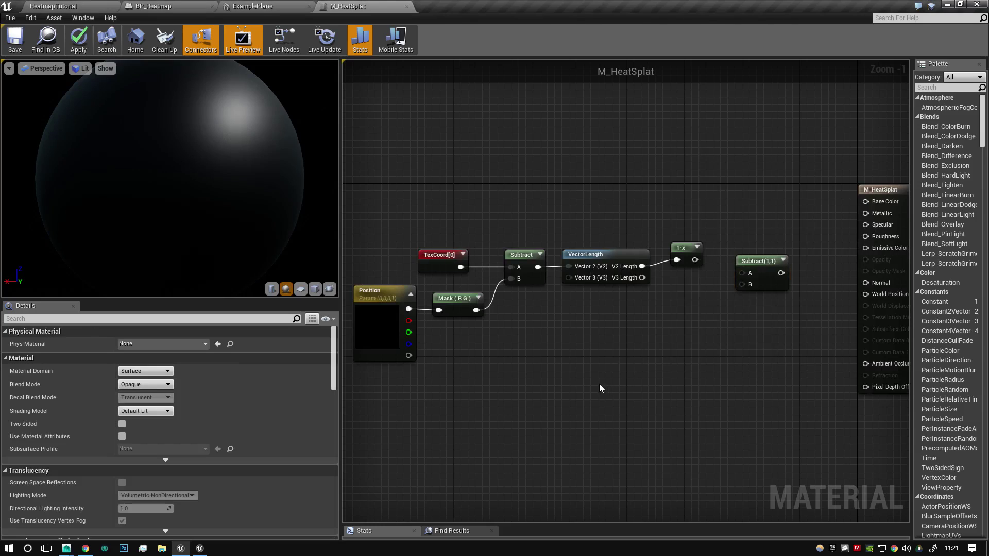
pyautogui.click(582, 363)
pyautogui.rightClick(594, 371)
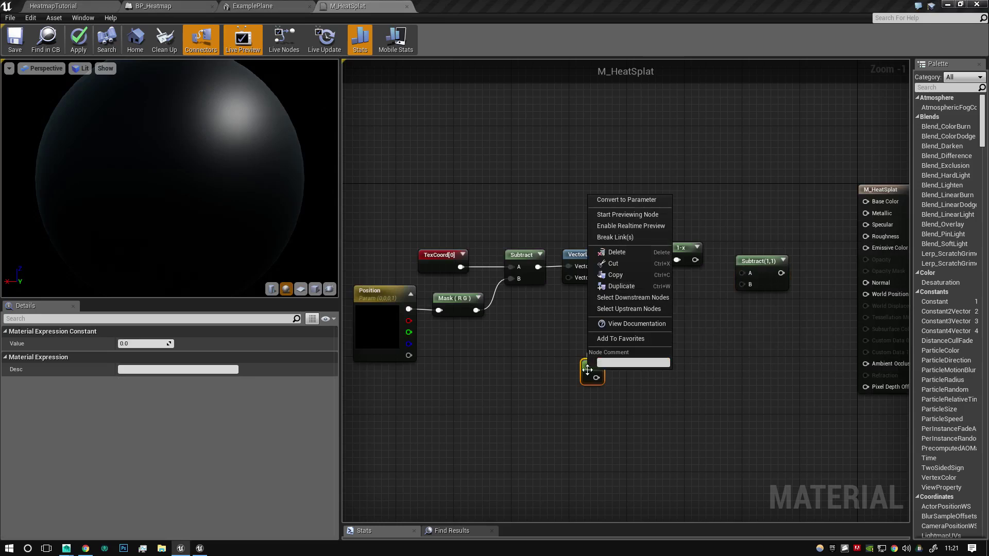
pyautogui.click(637, 200)
pyautogui.click(147, 343)
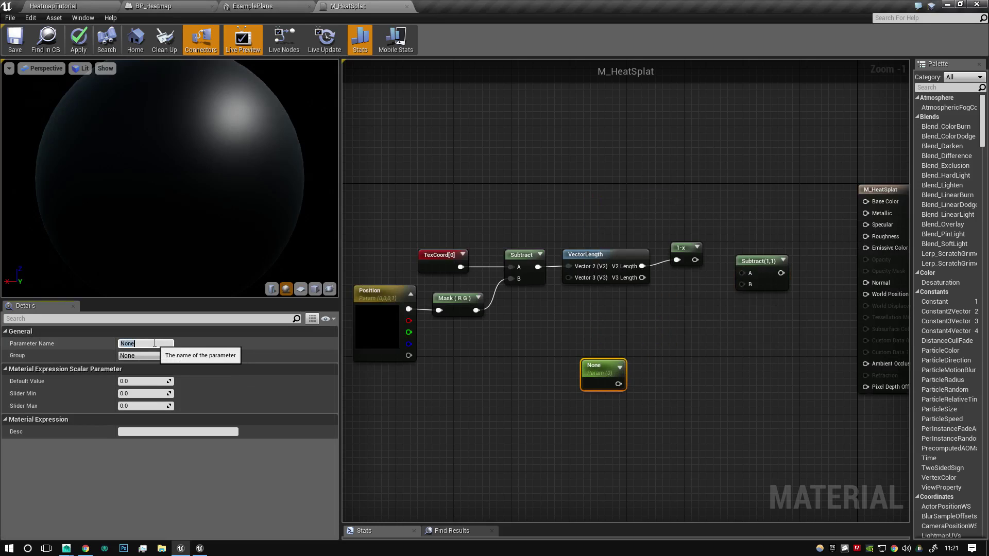
pyautogui.write('Size')
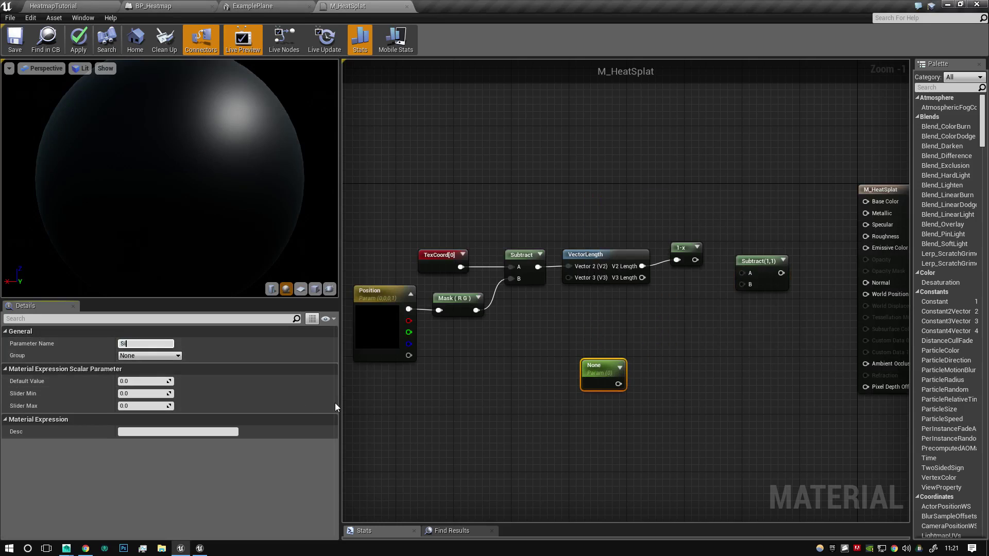
pyautogui.press('Return')
pyautogui.click(629, 416)
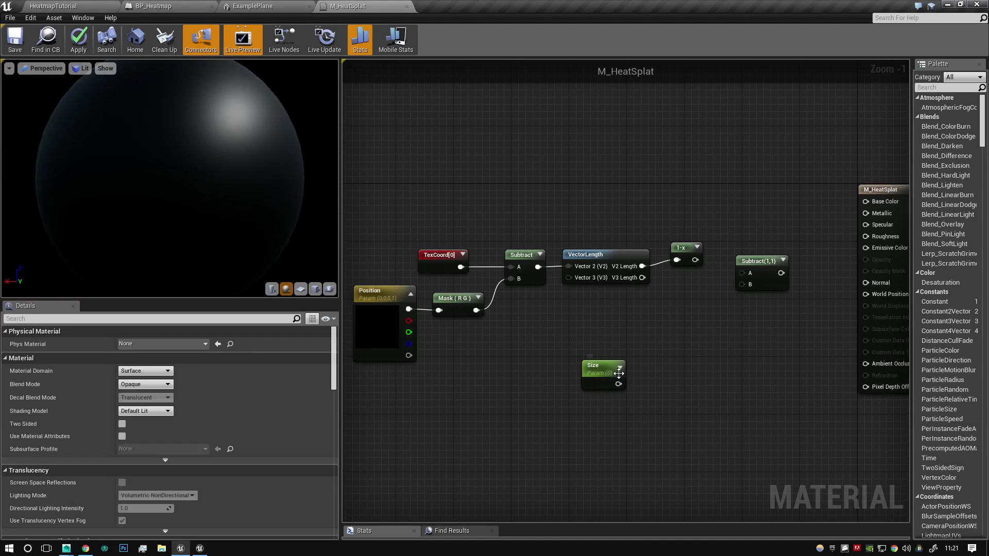
# Step: Invert the Size parameter's output with a 1-x node
pyautogui.moveTo(612, 390); pyautogui.dragTo(642, 361)
pyautogui.write('1-')
pyautogui.press('Return')
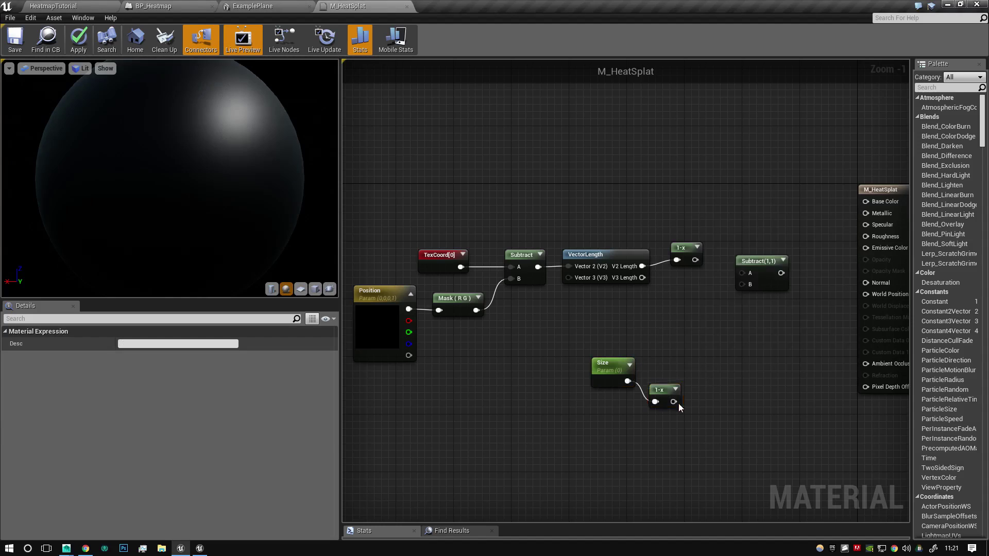
# Step: Subtract the inverted Size from the inverted vector length using the new Subtract node, and tidy the node layout
pyautogui.moveTo(696, 260); pyautogui.dragTo(742, 273)
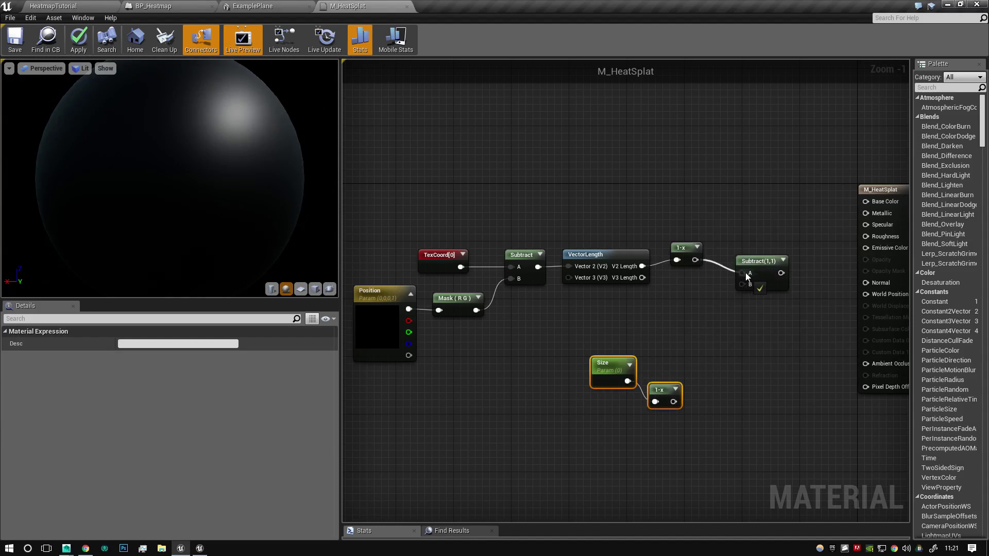
pyautogui.moveTo(674, 402); pyautogui.dragTo(662, 371)
pyautogui.moveTo(696, 249); pyautogui.dragTo(688, 257)
pyautogui.moveTo(750, 262); pyautogui.dragTo(735, 257)
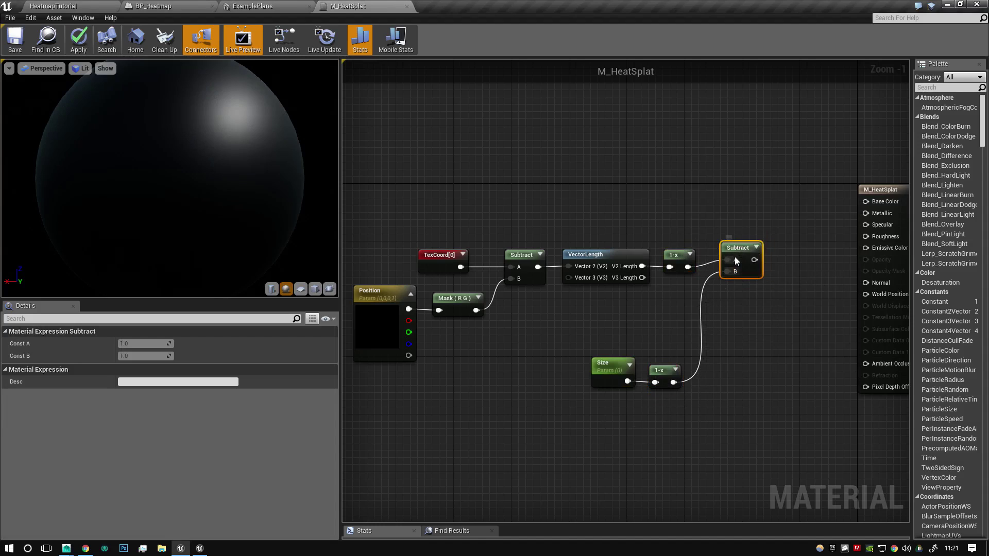
pyautogui.click(696, 279)
pyautogui.moveTo(675, 353); pyautogui.dragTo(617, 372)
pyautogui.moveTo(616, 368); pyautogui.dragTo(602, 310)
pyautogui.click(714, 332)
# Step: Move the M_HeatSplat result node farther from the chain and add a Multiply node in the gap
pyautogui.moveTo(721, 329); pyautogui.dragTo(513, 348, button='right')
pyautogui.moveTo(726, 259); pyautogui.dragTo(865, 251)
pyautogui.click(652, 311)
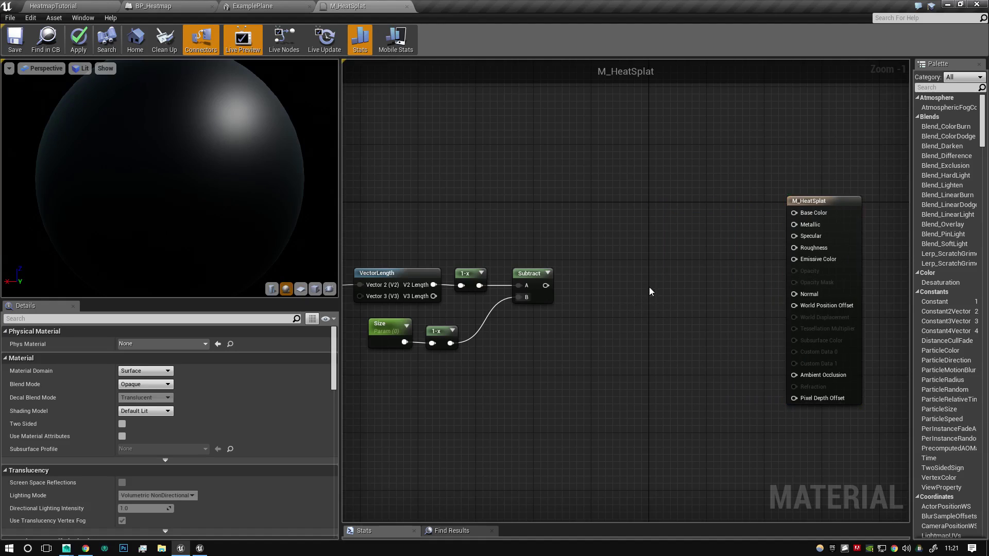
pyautogui.click(660, 287)
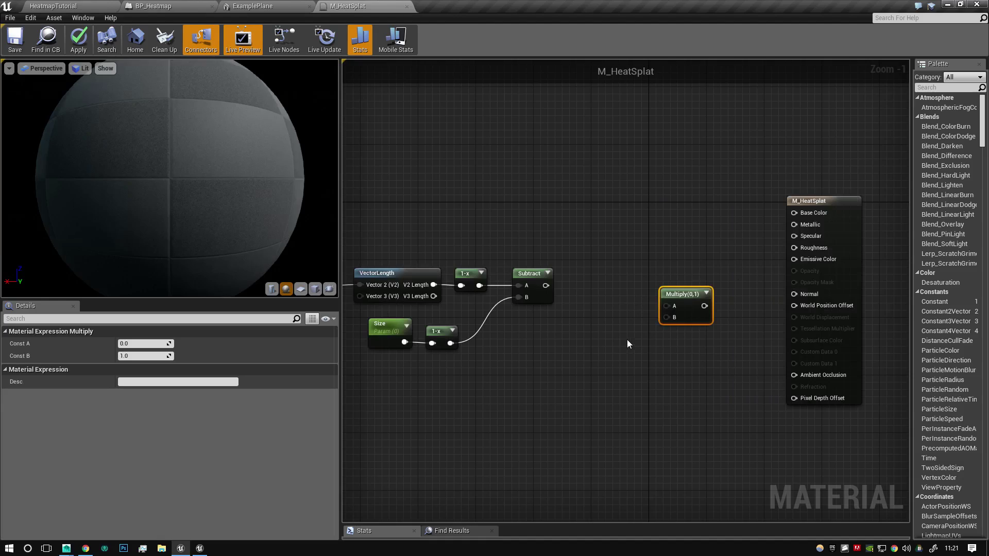
# Step: Add another constant below the second Subtract node, convert it to a scalar parameter and name it Strength
pyautogui.click(581, 364)
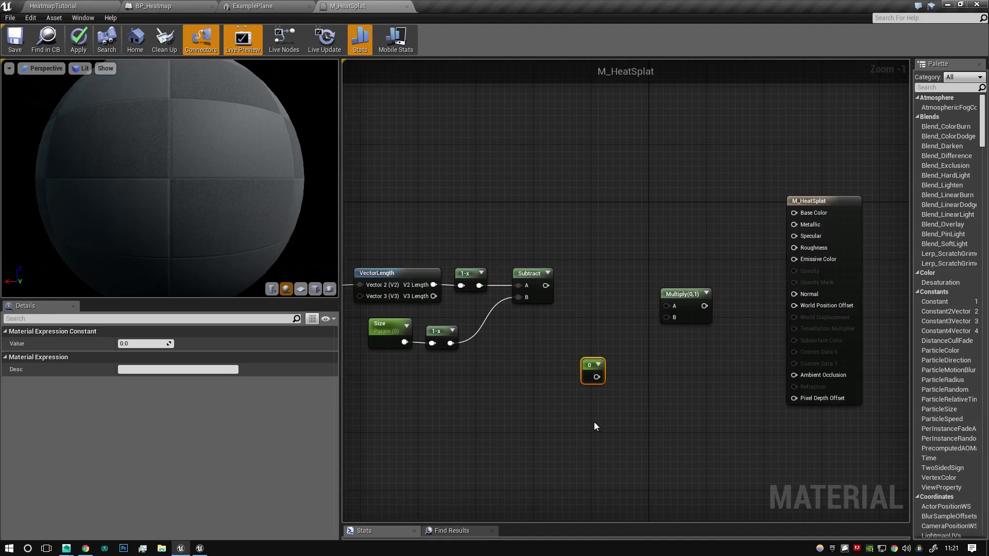
pyautogui.rightClick(590, 372)
pyautogui.click(625, 200)
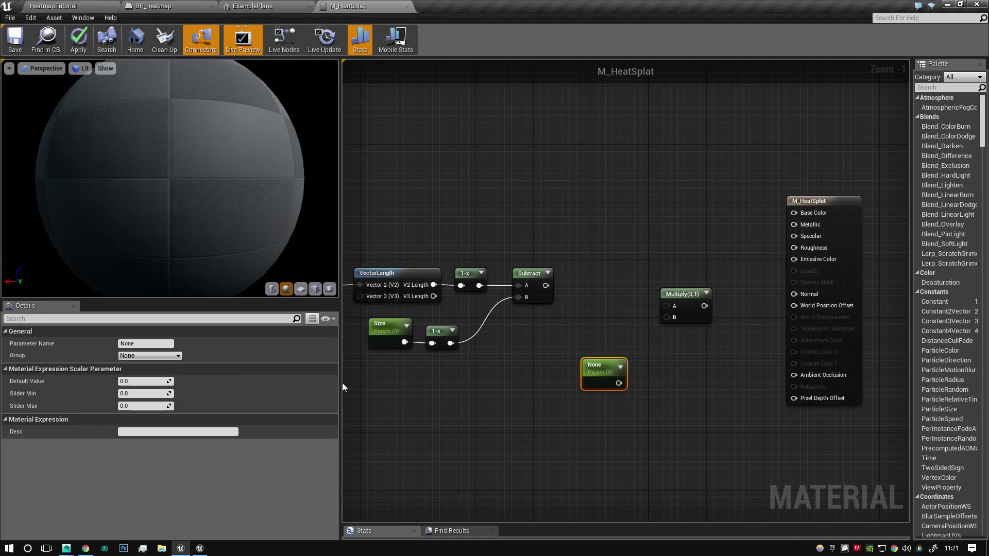
pyautogui.click(164, 342)
pyautogui.write('Strength')
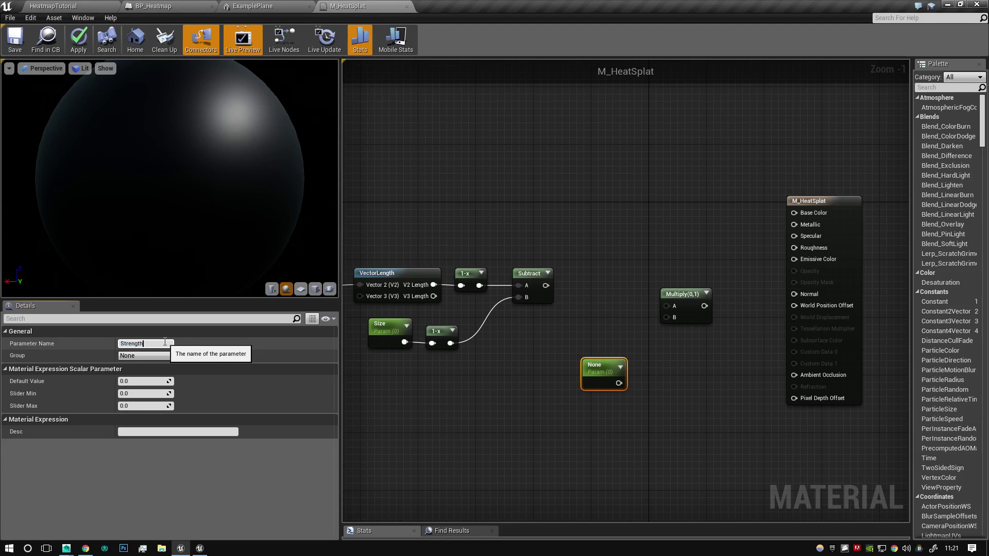
pyautogui.press('Return')
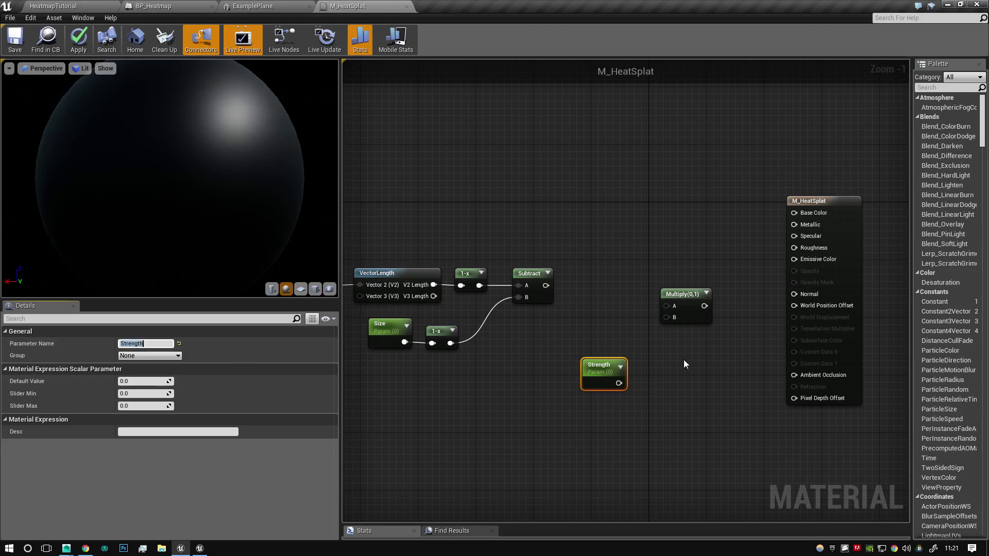
# Step: Feed the second Subtract result into Multiply's A input and Strength into B, and align the nodes
pyautogui.moveTo(619, 384); pyautogui.dragTo(667, 318)
pyautogui.click(544, 391)
pyautogui.moveTo(577, 375); pyautogui.dragTo(541, 353)
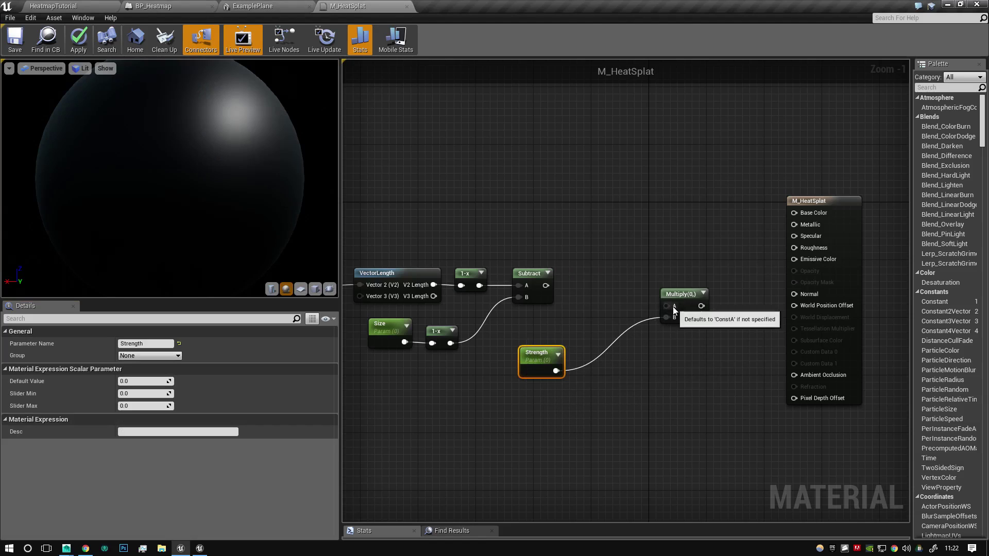
pyautogui.moveTo(670, 307); pyautogui.dragTo(546, 285)
pyautogui.click(518, 367)
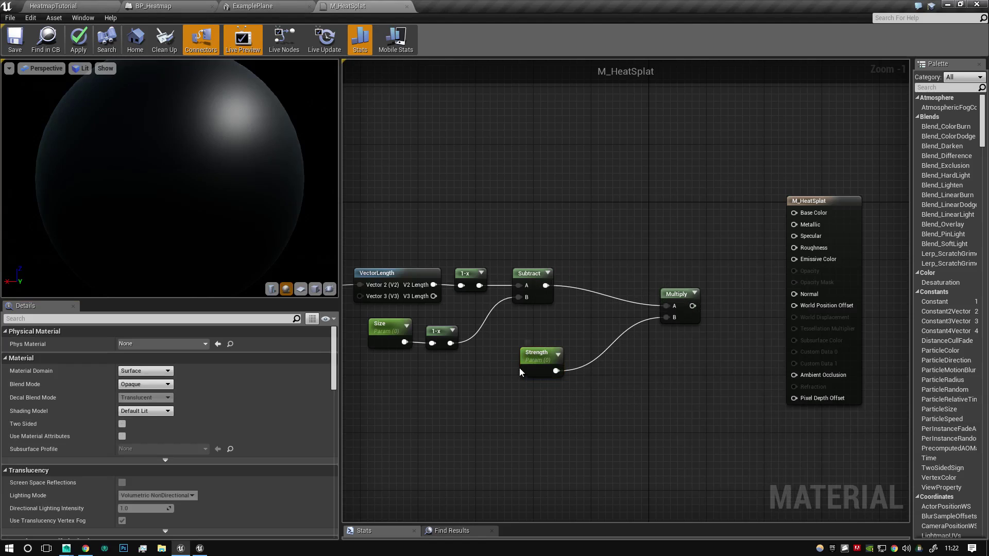
pyautogui.moveTo(676, 294); pyautogui.dragTo(637, 273)
pyautogui.moveTo(545, 356); pyautogui.dragTo(531, 350)
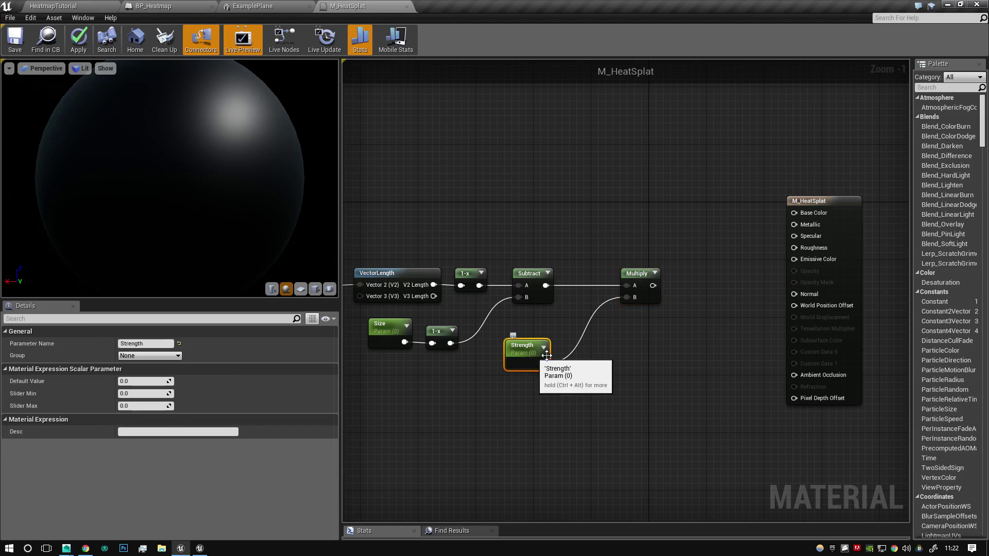
# Step: Connect the Multiply output to the material's Emissive Color and move the result node closer to the chain
pyautogui.click(635, 361)
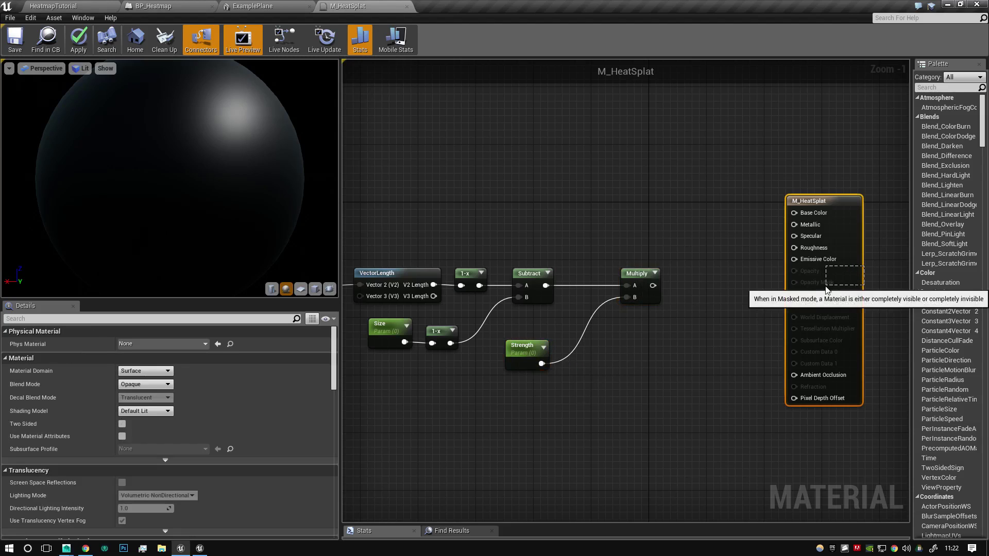
pyautogui.moveTo(824, 282); pyautogui.dragTo(779, 296)
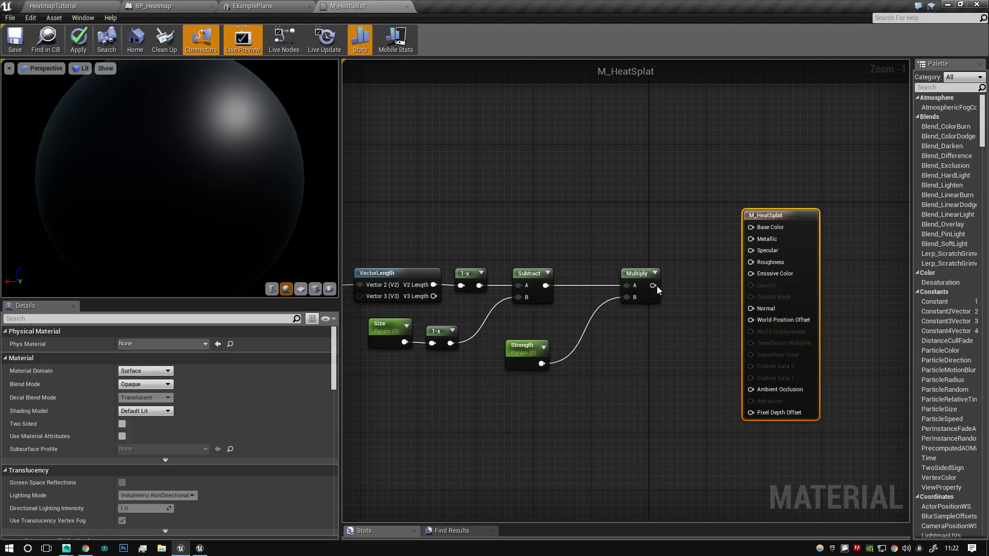
pyautogui.moveTo(653, 286); pyautogui.dragTo(778, 269)
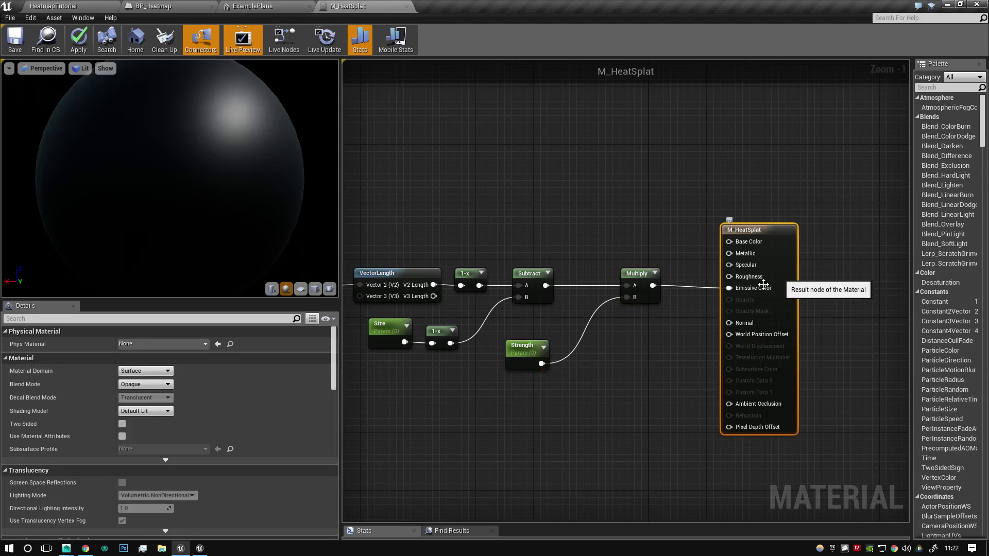
# Step: Set the default values of the Strength and Size parameters to 1 each
pyautogui.click(515, 351)
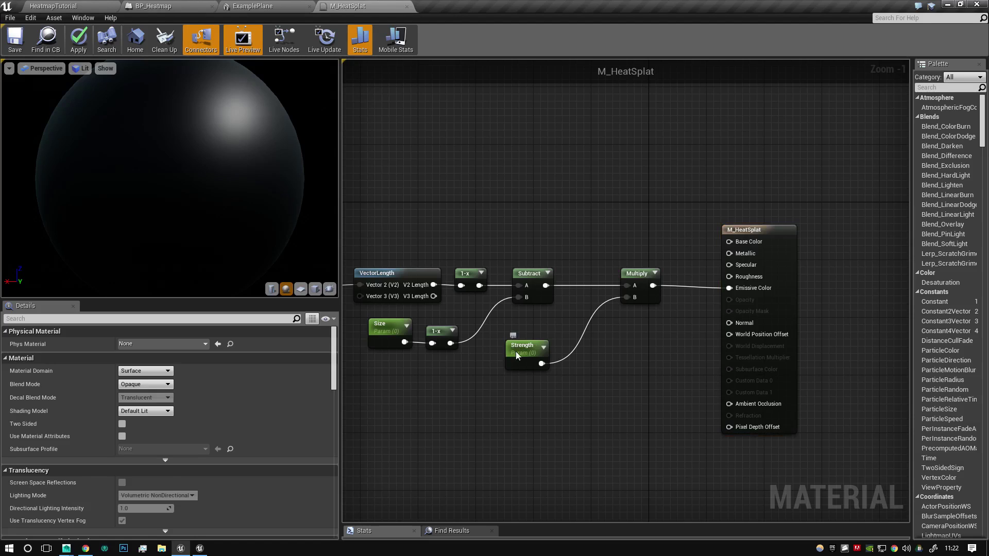
pyautogui.click(139, 379)
pyautogui.write('1')
pyautogui.press('Return')
pyautogui.click(391, 336)
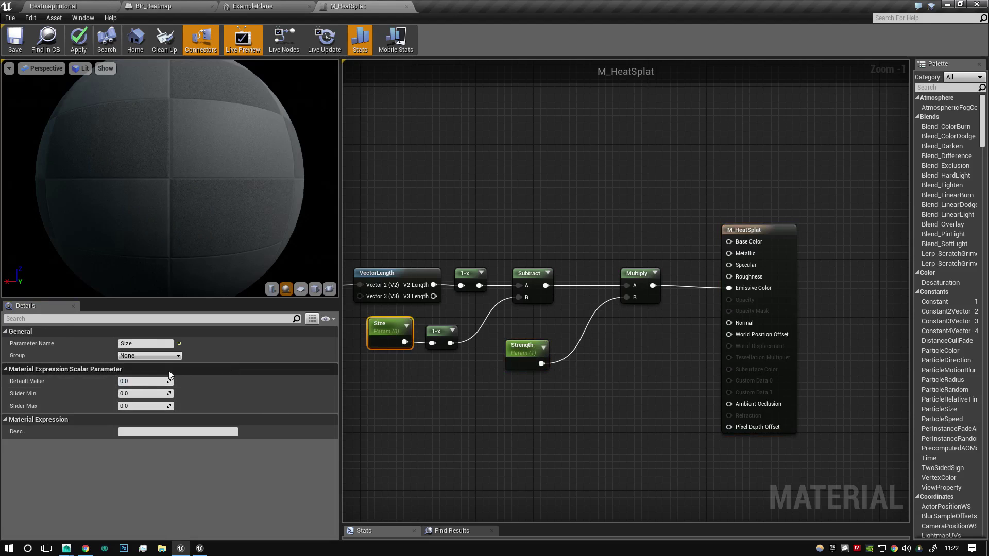
pyautogui.click(147, 382)
pyautogui.write('1')
pyautogui.press('Return')
pyautogui.click(367, 403)
# Step: Switch the material preview mesh to a plane and frame the plane and the whole node chain
pyautogui.click(300, 289)
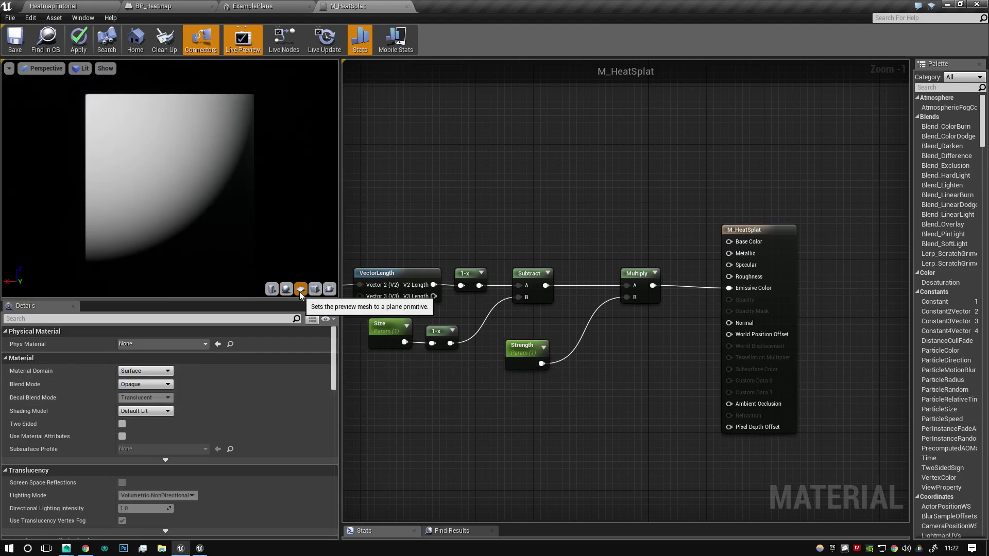
pyautogui.scroll(-3, 187, 220)
pyautogui.moveTo(427, 353); pyautogui.dragTo(580, 333, button='right')
pyautogui.scroll(-1, 580, 332)
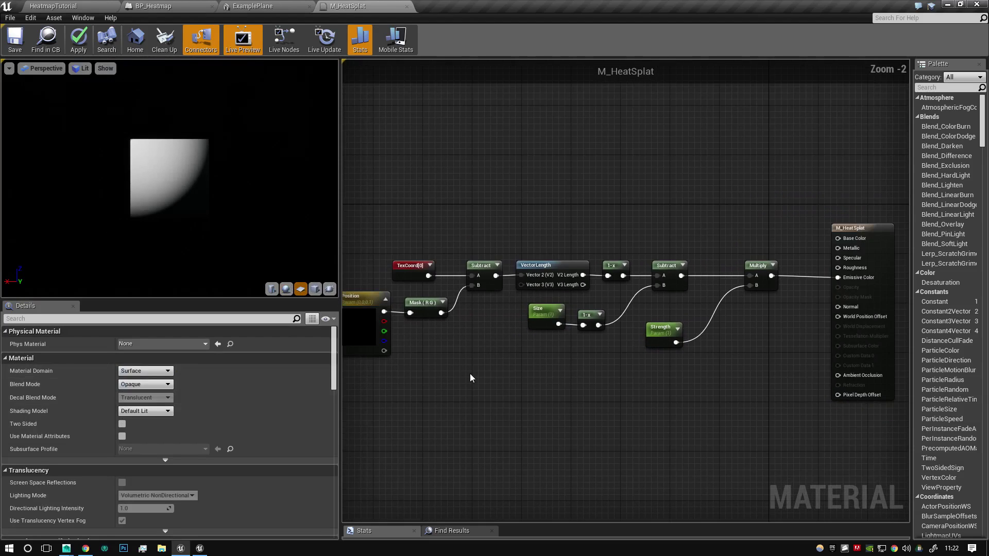
pyautogui.moveTo(496, 350); pyautogui.dragTo(542, 355, button='right')
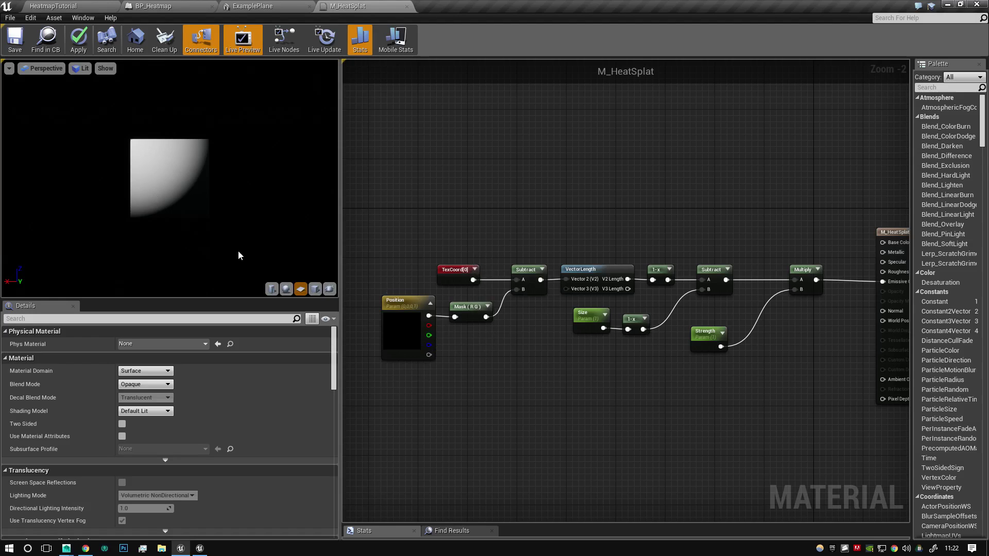
# Step: Try the Position parameter's default value with R at 1 and G at 1
pyautogui.click(395, 335)
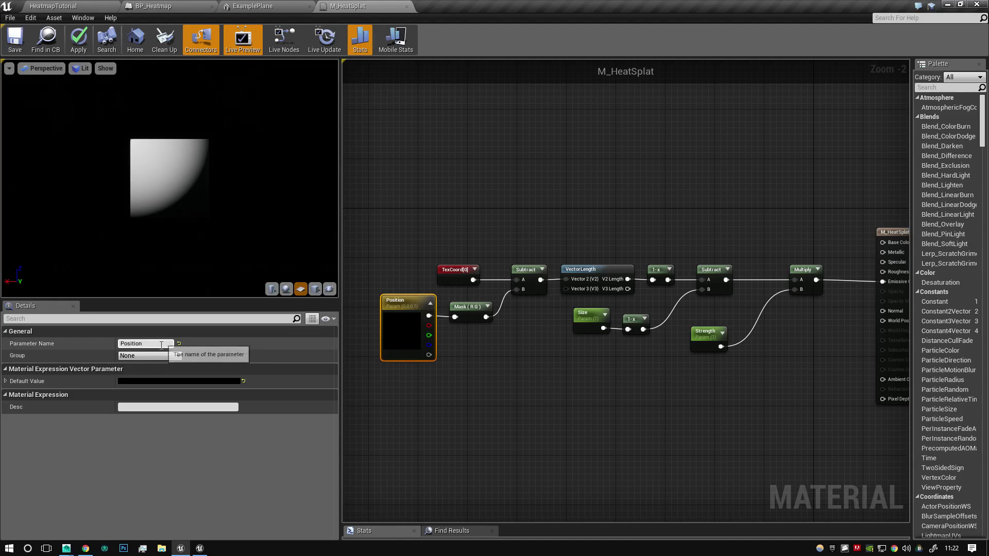
pyautogui.click(6, 382)
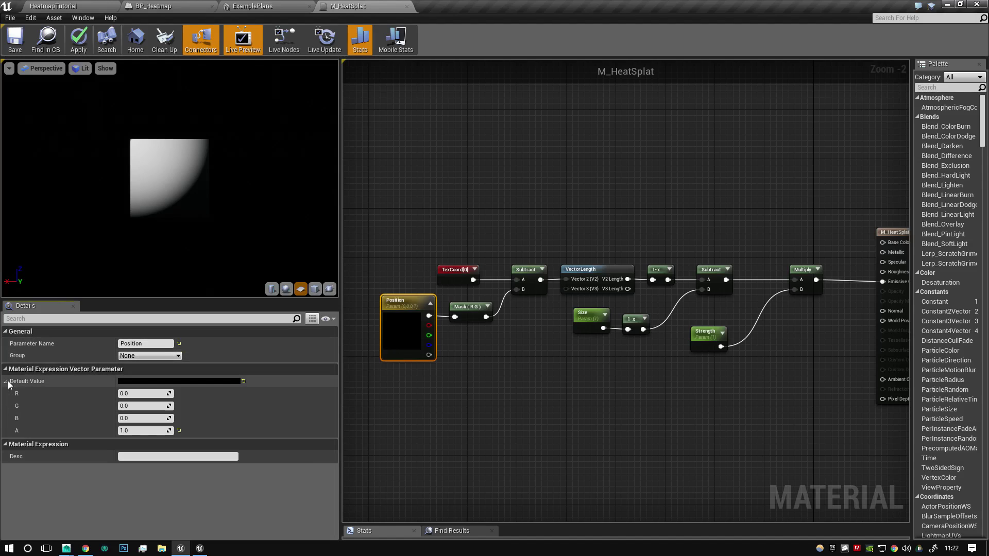
pyautogui.click(139, 395)
pyautogui.write('1')
pyautogui.press('Return')
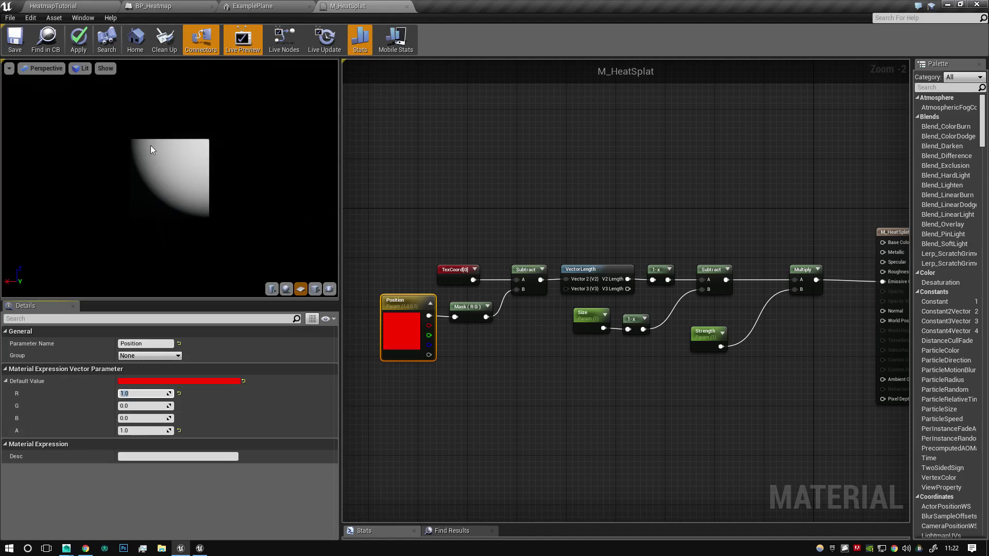
pyautogui.click(138, 406)
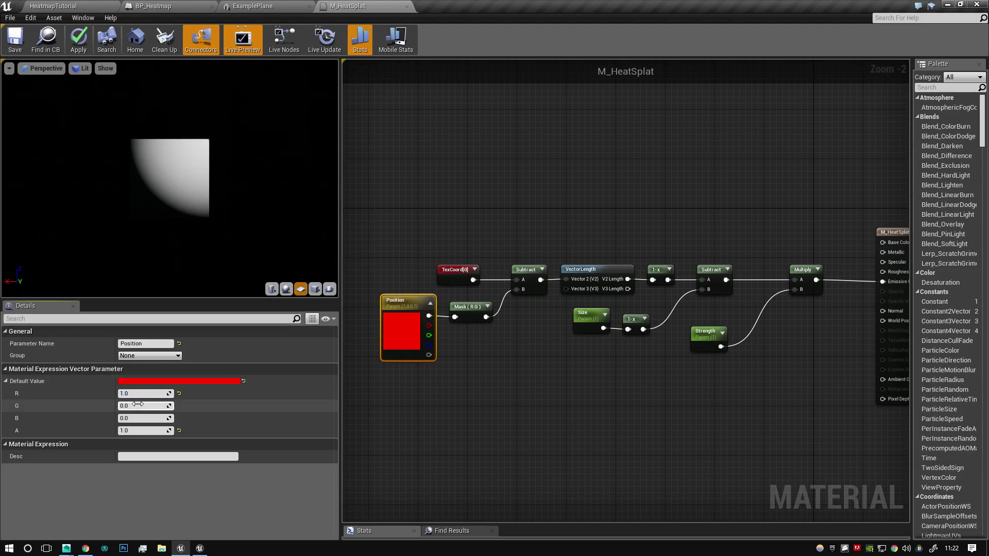
pyautogui.write('1')
pyautogui.press('Return')
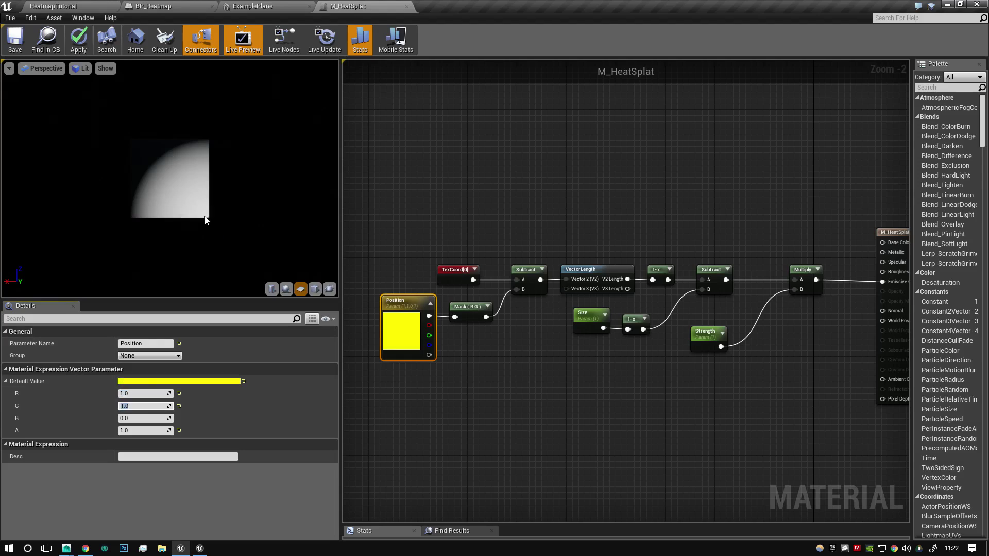
# Step: Set the Position parameter's default value to R 0.5 and G 0.5, centring the splat on the plane
pyautogui.click(123, 393)
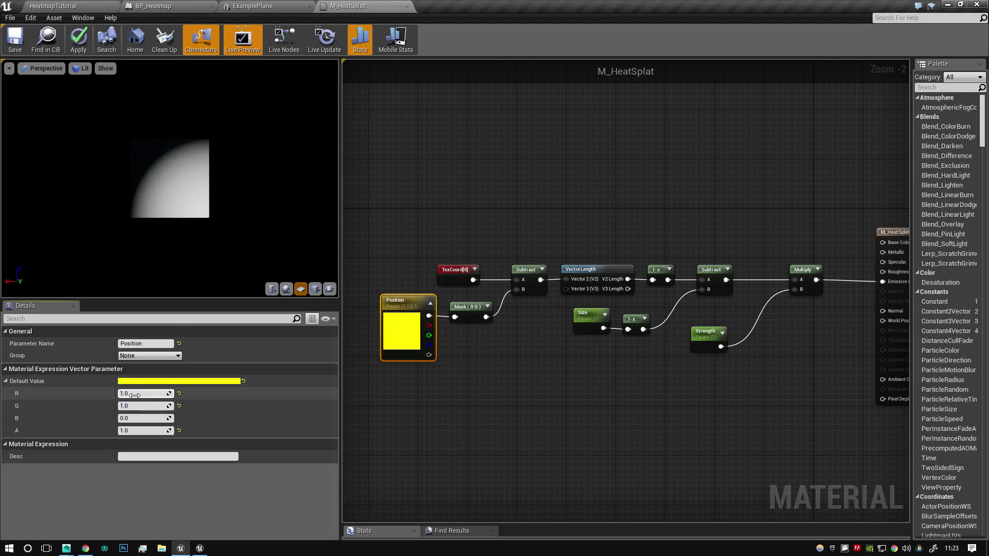
pyautogui.write('0.5')
pyautogui.press('Return')
pyautogui.click(138, 407)
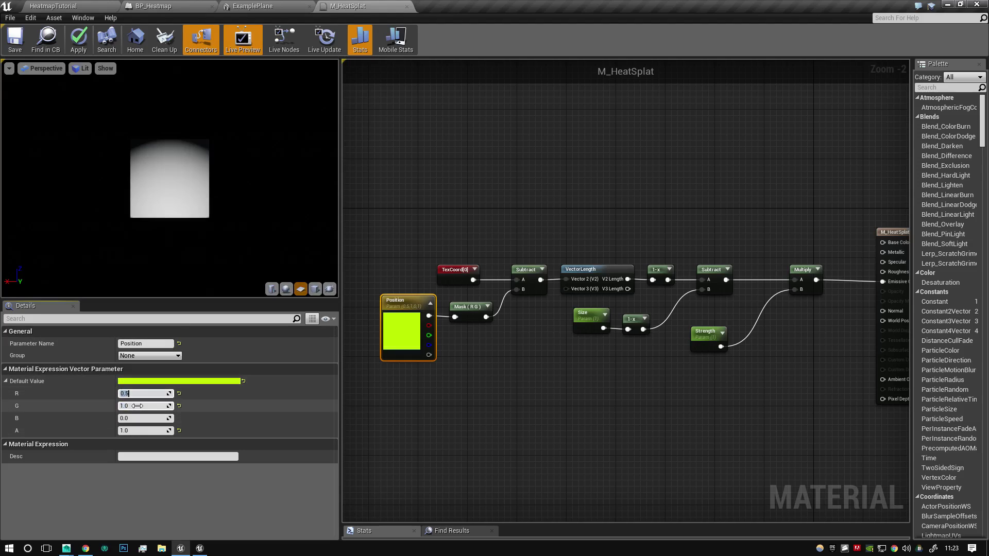
pyautogui.write('0.5')
pyautogui.press('Return')
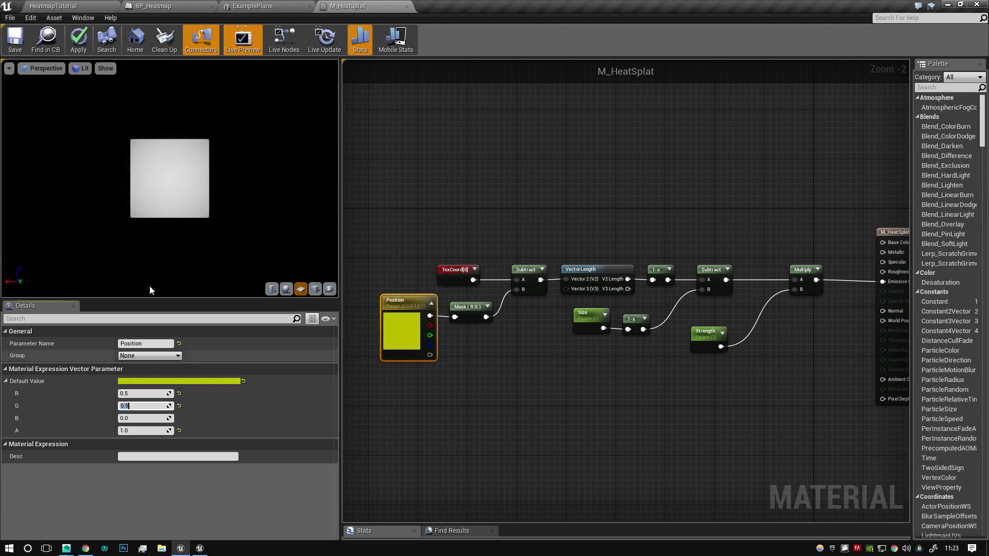
# Step: Try 0.01 as the Size parameter's default value and settle on 0.1
pyautogui.moveTo(473, 356); pyautogui.dragTo(399, 371, button='right')
pyautogui.click(515, 336)
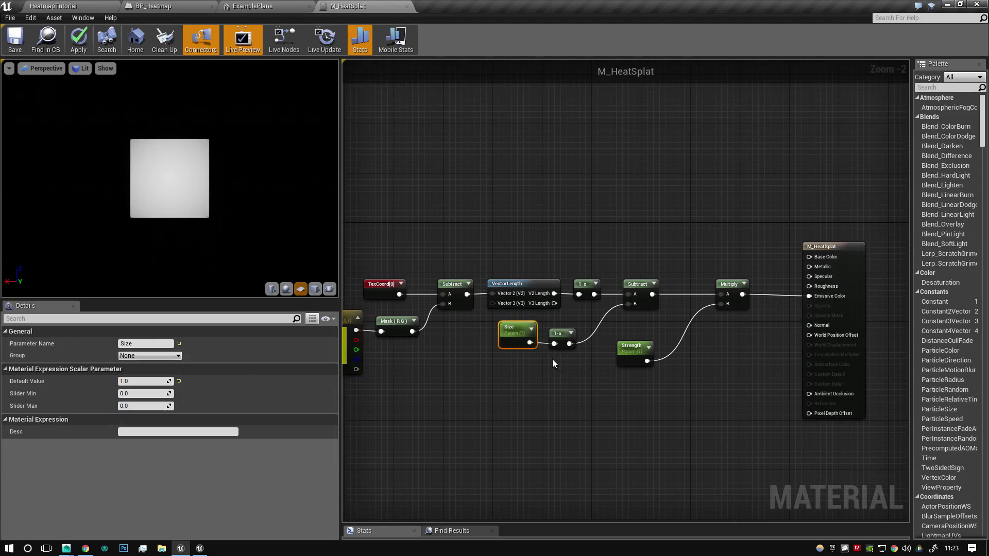
pyautogui.click(131, 381)
pyautogui.write('0.01')
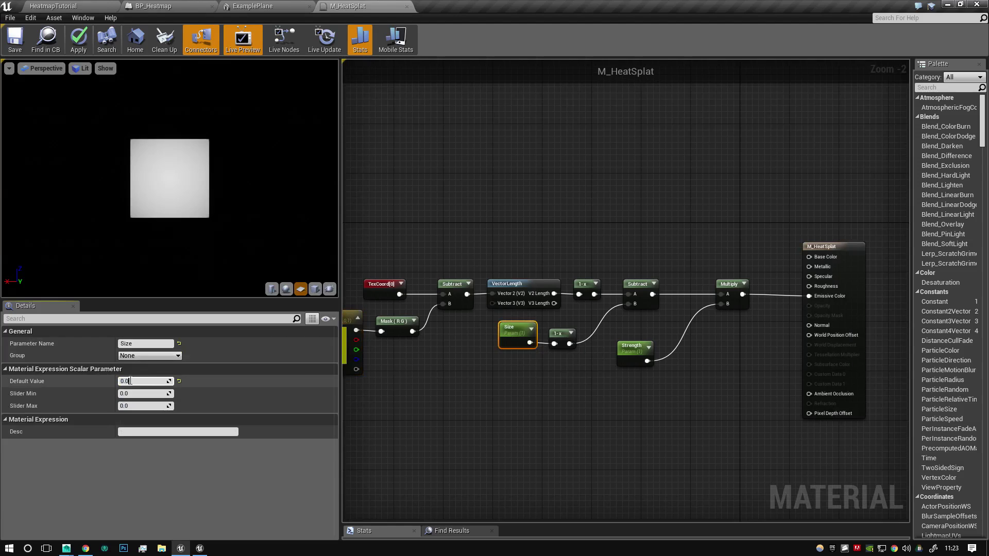
pyautogui.press('Return')
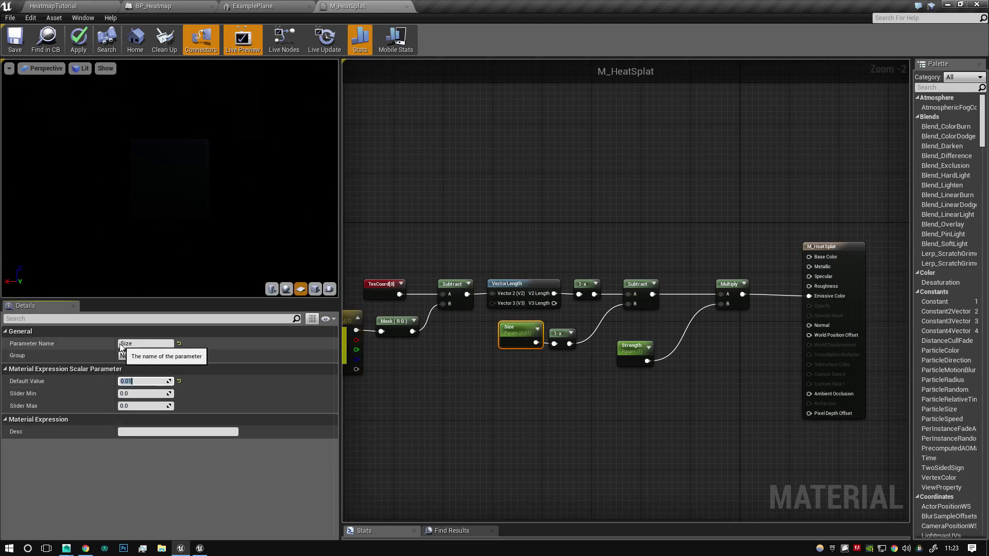
pyautogui.write('0.1')
pyautogui.press('Return')
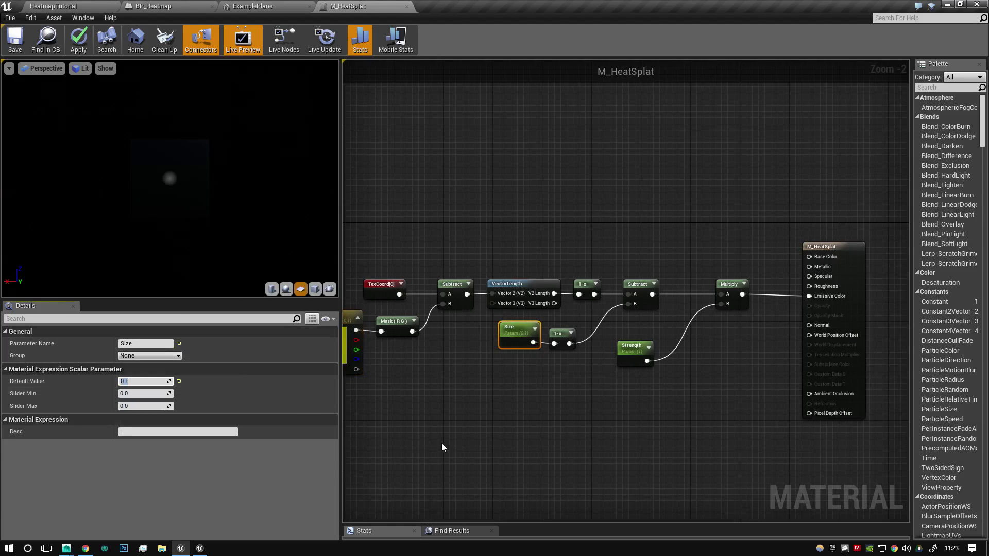
# Step: Check the splat on the preview plane at an angle, and apply and save the M_HeatSplat material
pyautogui.moveTo(442, 446); pyautogui.dragTo(619, 478, button='right')
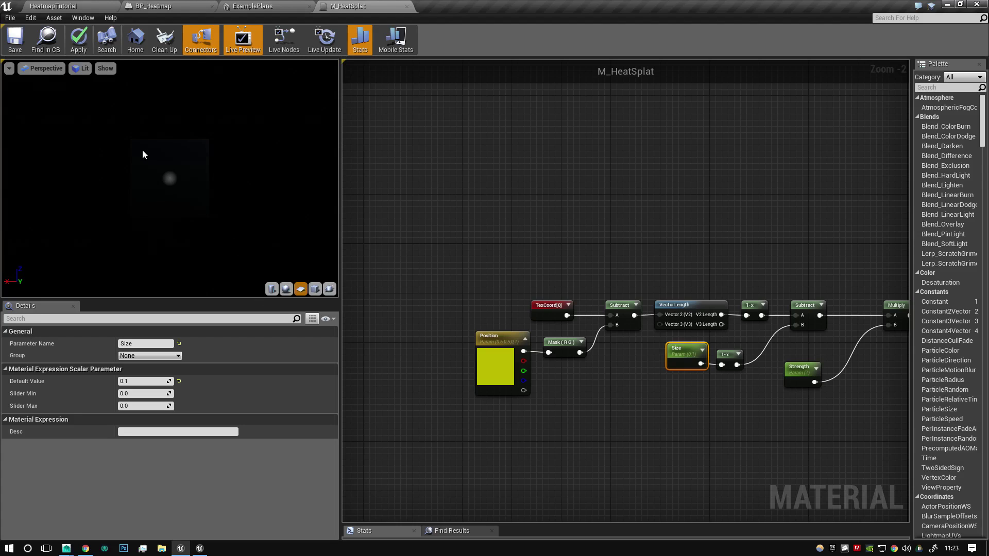
pyautogui.moveTo(161, 203); pyautogui.dragTo(203, 184)
pyautogui.moveTo(203, 184); pyautogui.dragTo(219, 214, button='right')
pyautogui.moveTo(219, 214); pyautogui.dragTo(232, 212)
pyautogui.scroll(-2, 598, 419)
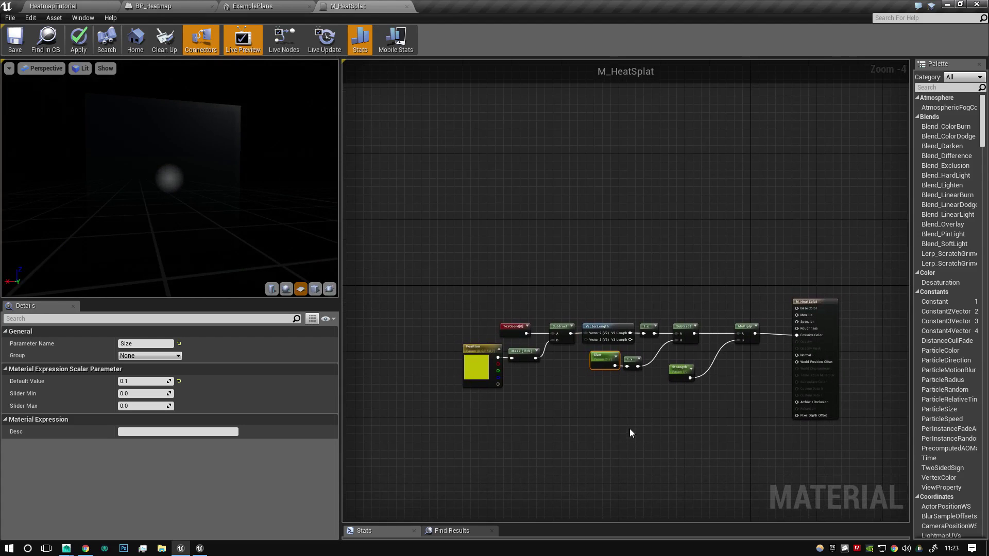
pyautogui.moveTo(629, 428); pyautogui.dragTo(598, 397, button='right')
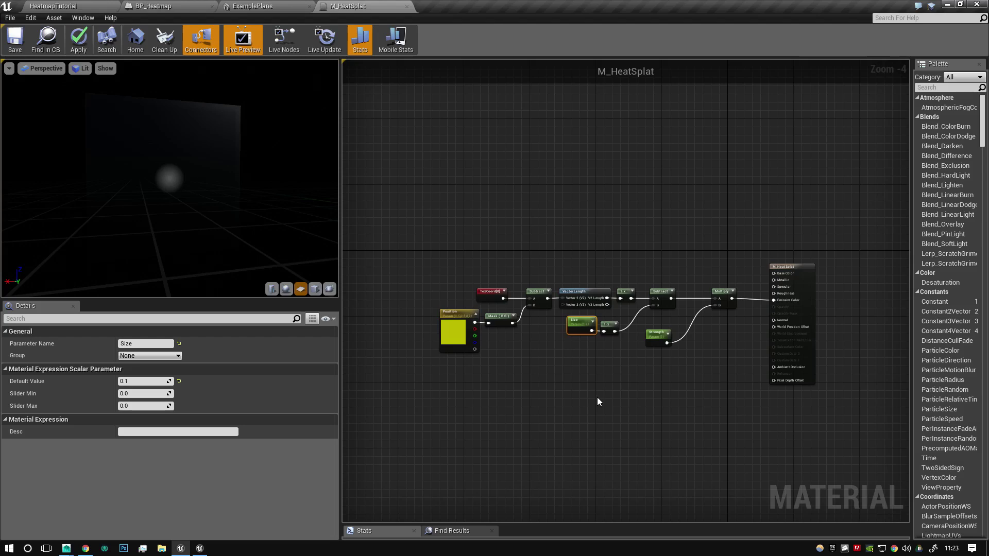
pyautogui.click(77, 41)
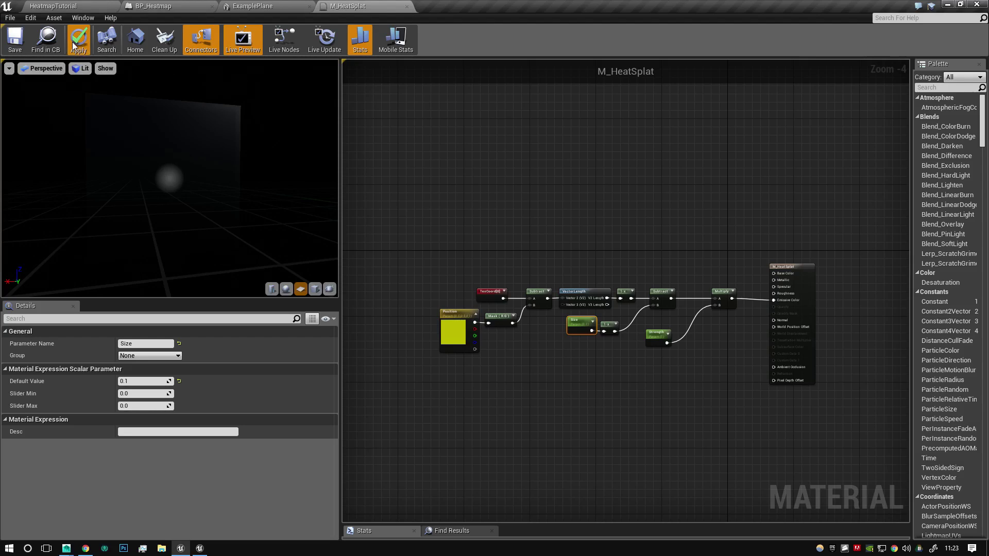
pyautogui.click(22, 46)
pyautogui.click(394, 204)
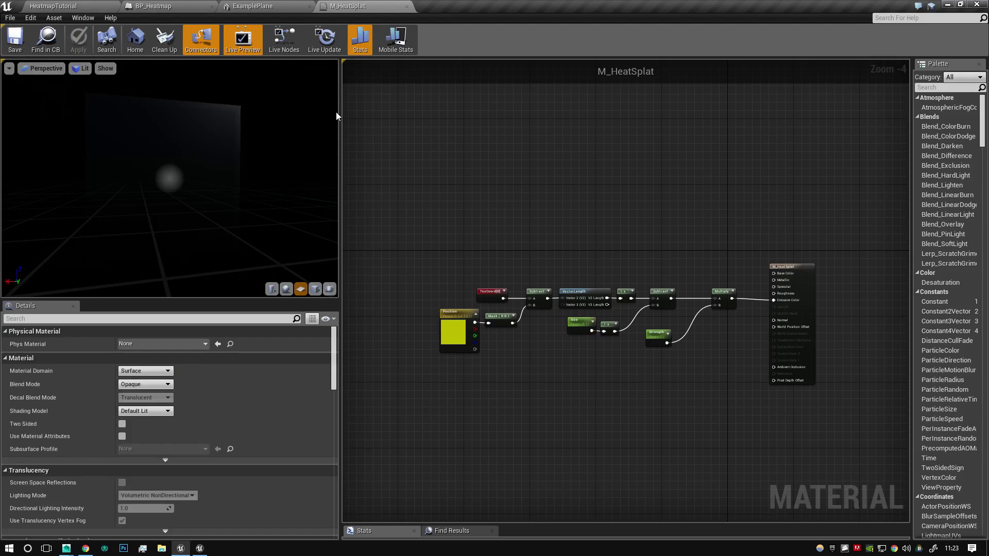
# Step: Switch to the BP_Heatmap blueprint and open its Event Graph
pyautogui.click(252, 6)
pyautogui.click(154, 5)
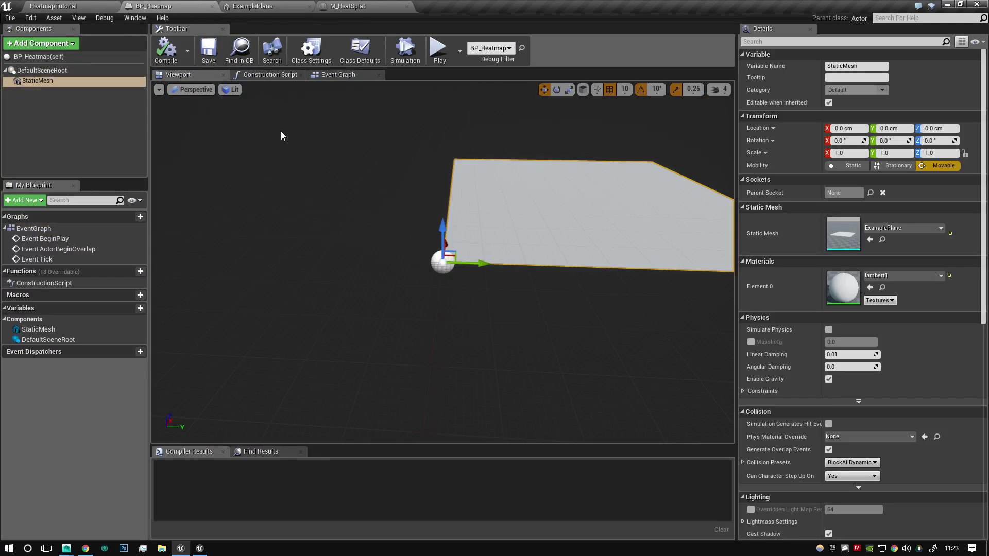
pyautogui.click(335, 75)
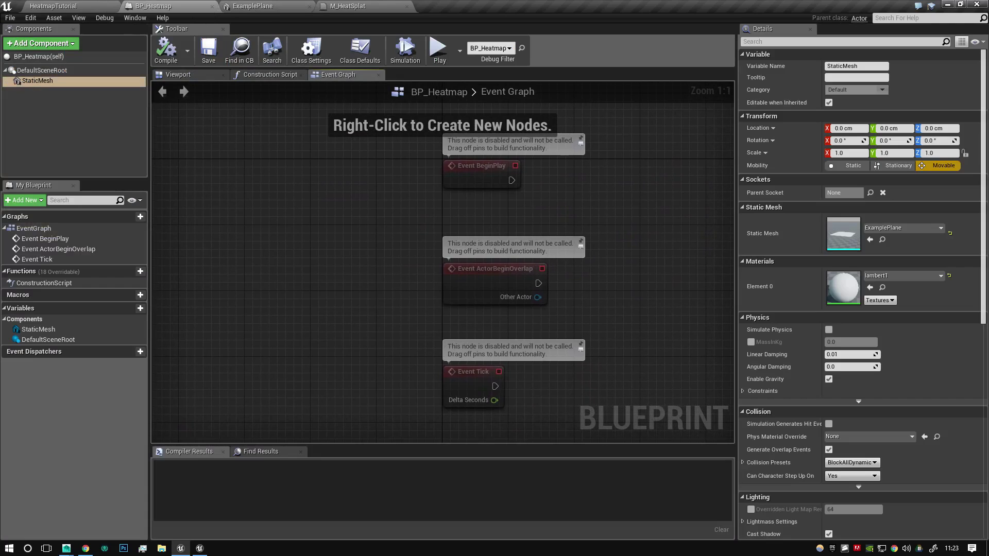
pyautogui.moveTo(364, 285); pyautogui.dragTo(152, 255, button='right')
pyautogui.moveTo(483, 272); pyautogui.dragTo(434, 293, button='right')
pyautogui.click(200, 549)
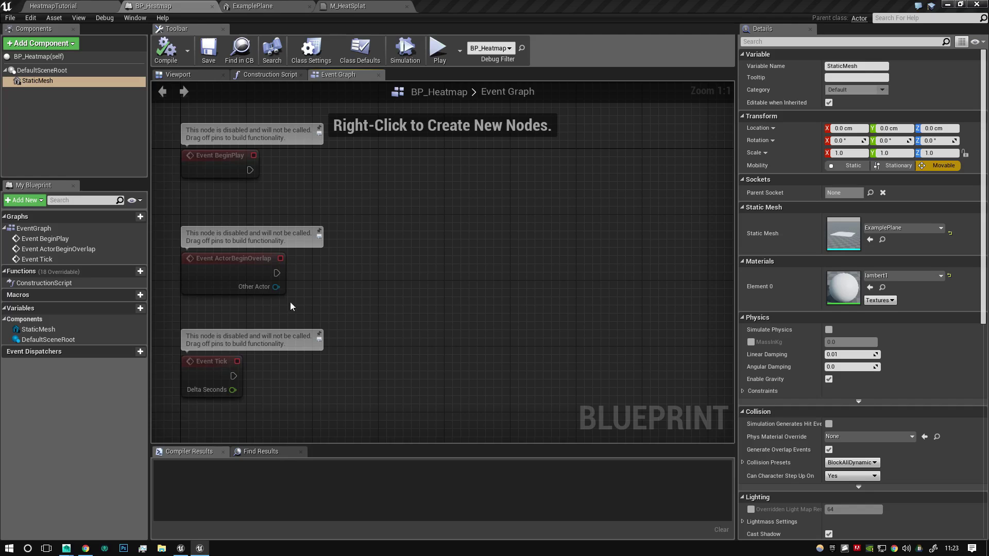
# Step: Add a custom event named DrawToRenderTarget in the empty area below Event Tick
pyautogui.scroll(-3, 395, 286)
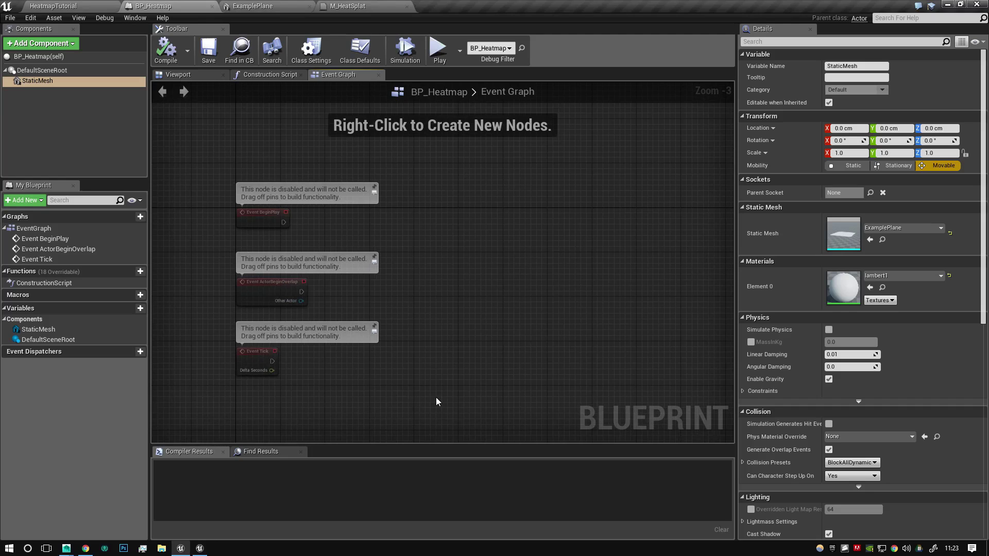
pyautogui.moveTo(435, 401); pyautogui.dragTo(425, 292, button='right')
pyautogui.rightClick(388, 301)
pyautogui.write('custom')
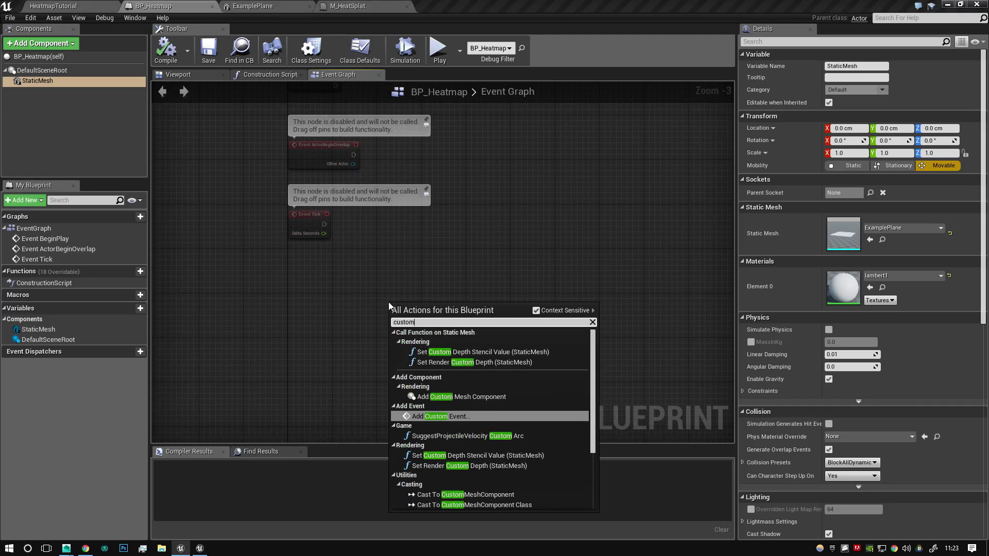
pyautogui.press('Return')
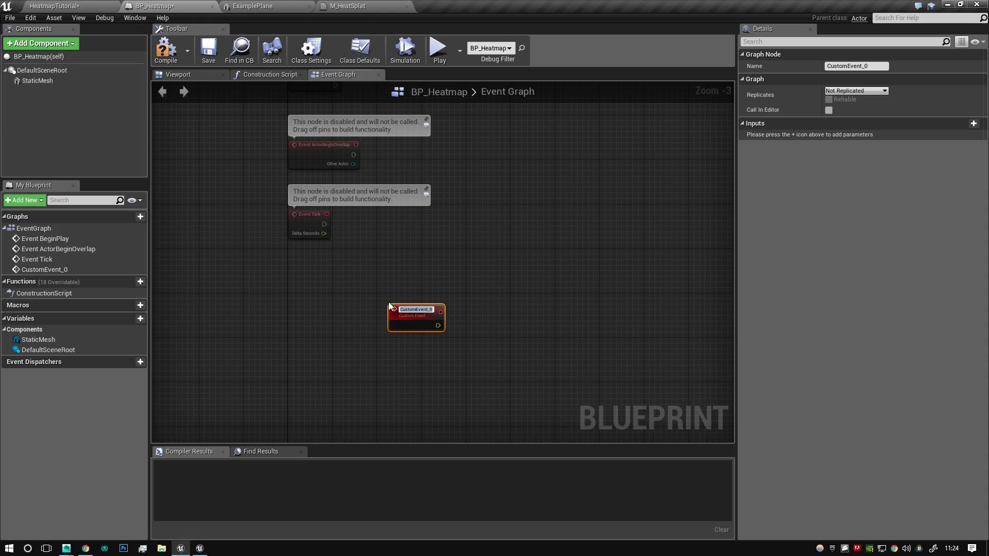
pyautogui.write('DrawToRenderTarget')
pyautogui.press('Return')
pyautogui.moveTo(403, 313); pyautogui.dragTo(326, 324)
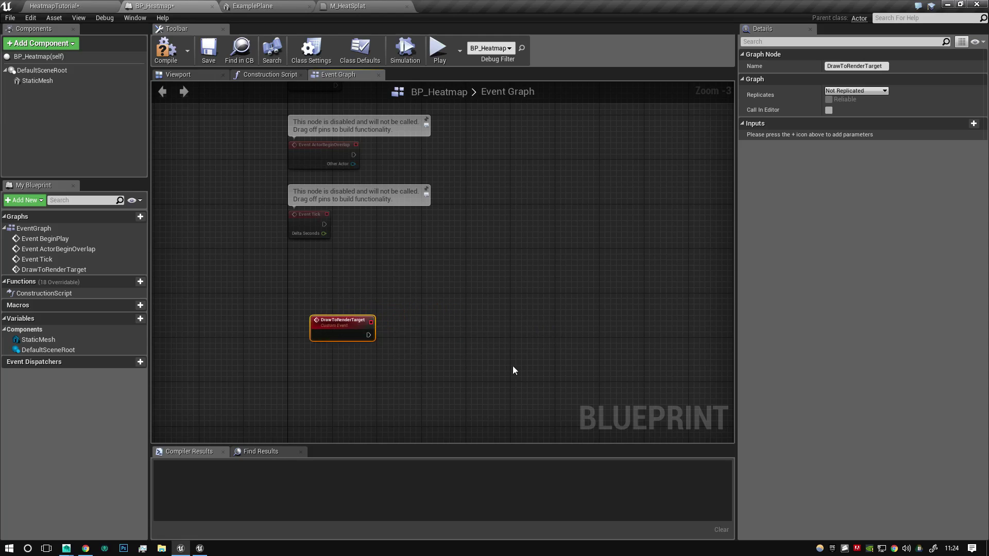
pyautogui.click(517, 367)
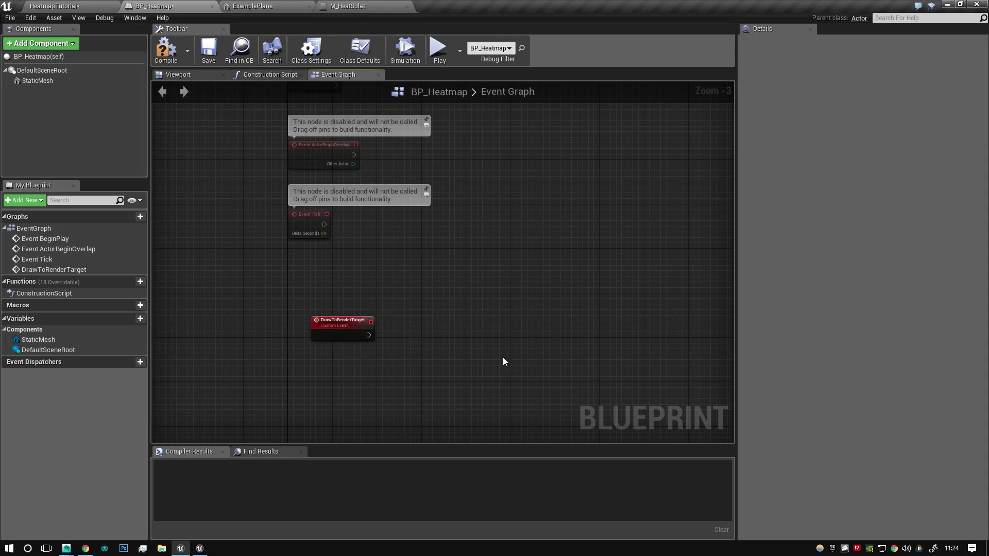
# Step: Create a blueprint variable named RenderTargetRuntime with the type Texture Render Target 2D
pyautogui.click(143, 320)
pyautogui.write('Render')
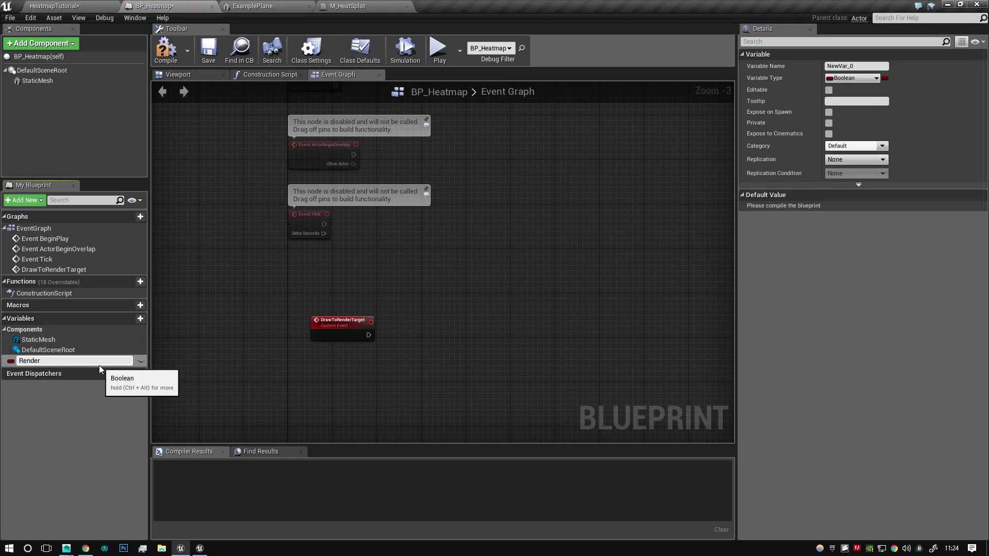
pyautogui.write('TargetRuntime')
pyautogui.press('Return')
pyautogui.click(846, 79)
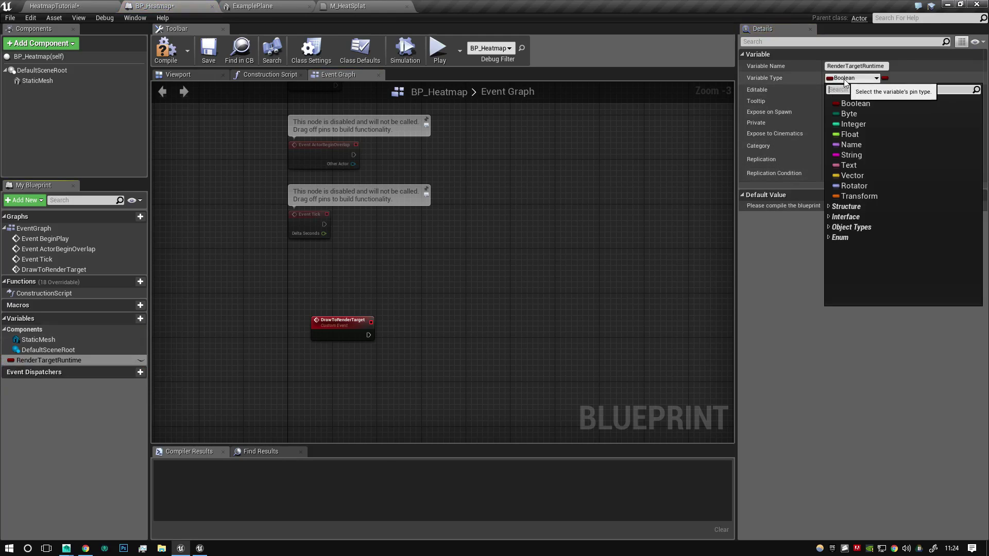
pyautogui.write('render targ')
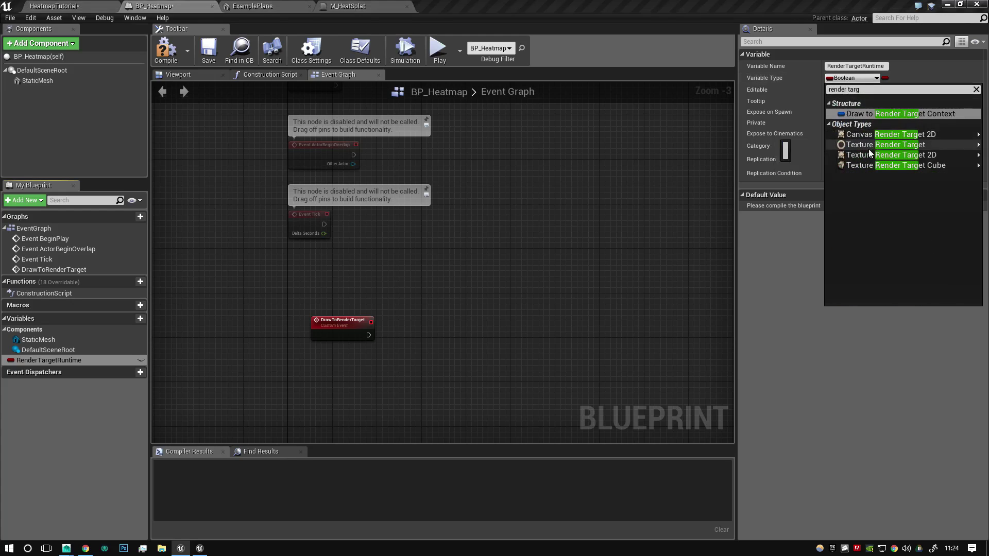
pyautogui.moveTo(871, 157)
pyautogui.click(816, 155)
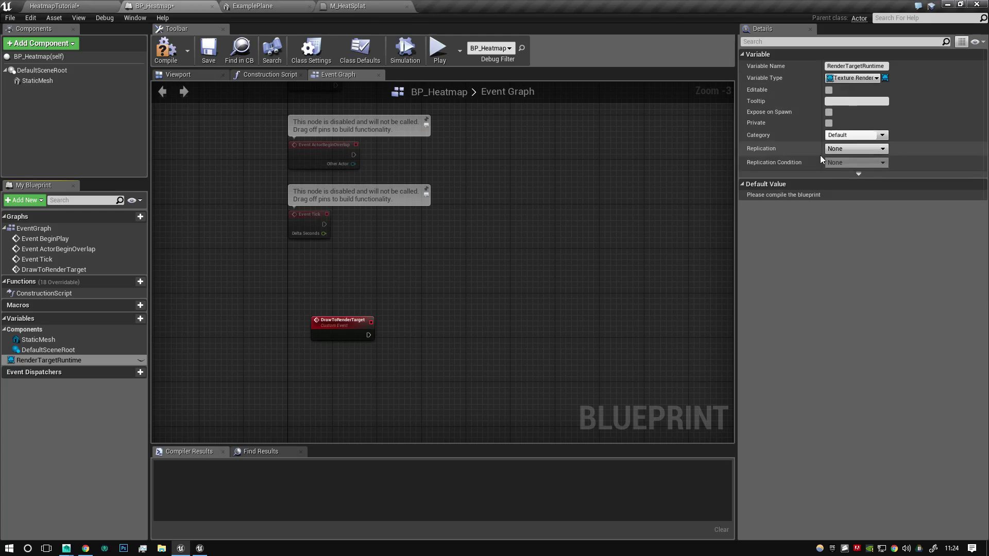
# Step: Compile and save BP_Heatmap and make the RenderTargetRuntime variable editable on instances
pyautogui.click(167, 51)
pyautogui.click(207, 50)
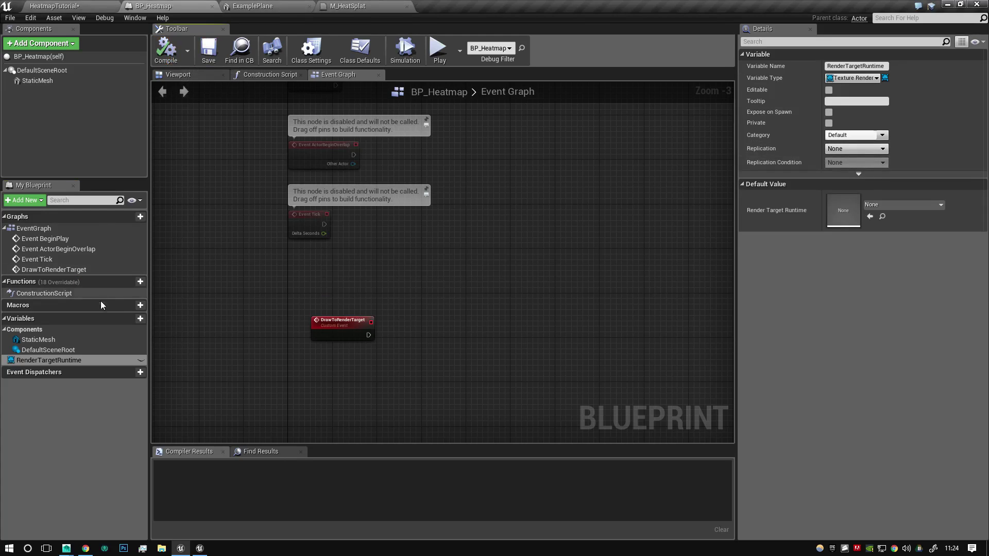
pyautogui.click(141, 361)
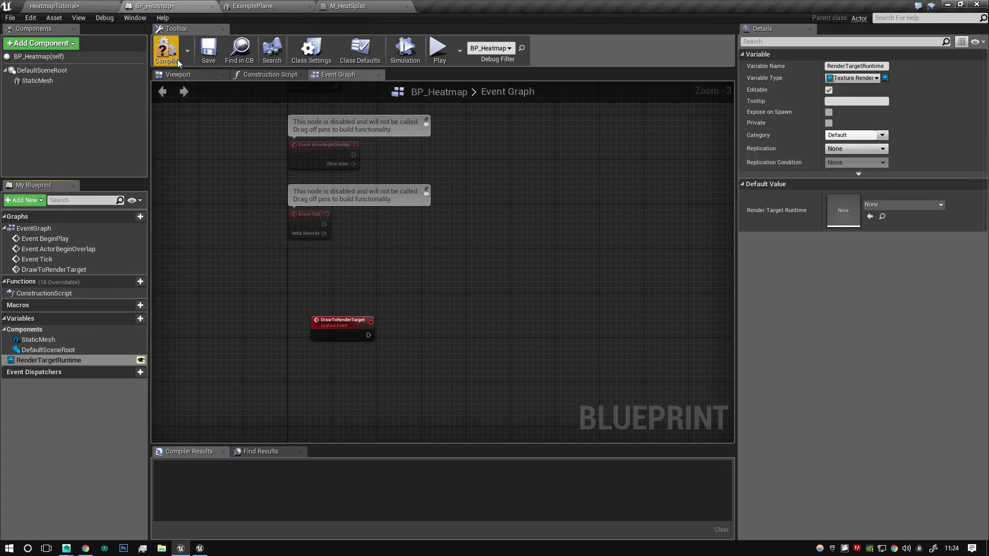
# Step: Create a blueprint variable named Resolution with the type Float
pyautogui.click(132, 319)
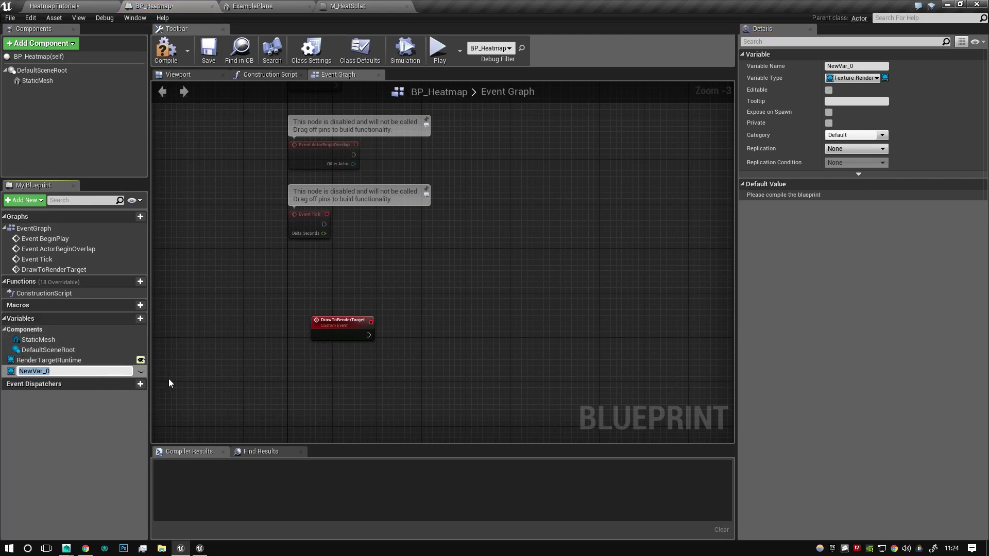
pyautogui.write('Resolution')
pyautogui.press('Return')
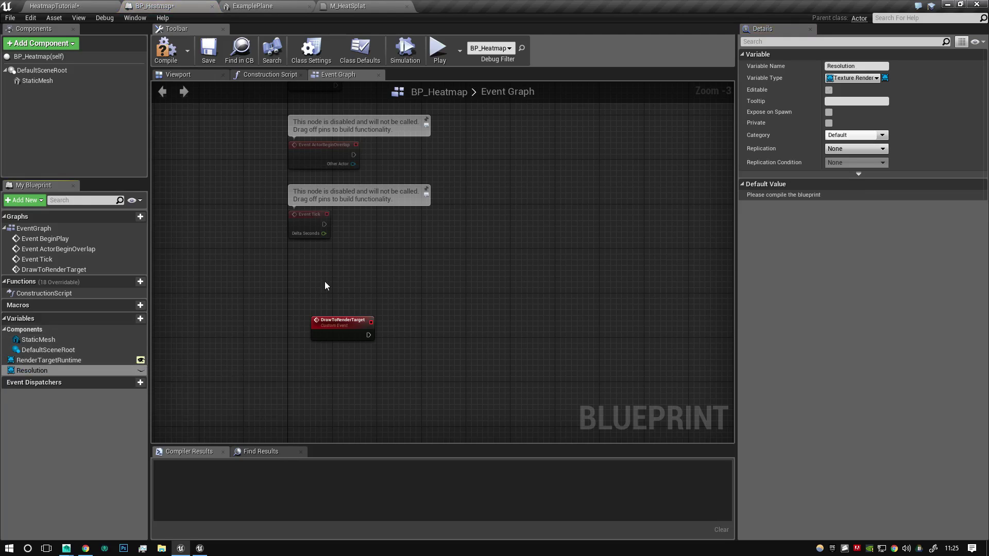
pyautogui.click(853, 78)
pyautogui.click(876, 135)
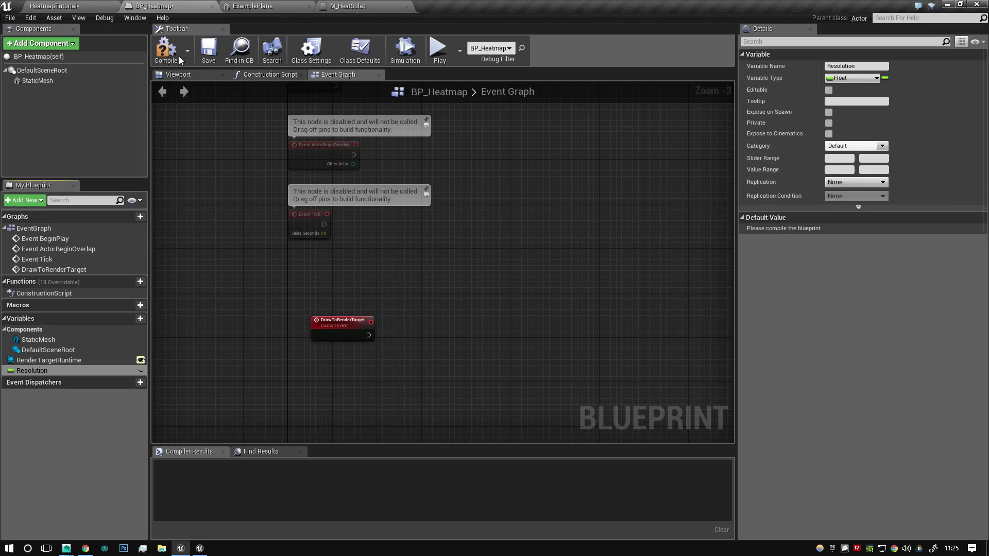
# Step: Compile the blueprint, give Resolution a default value of 1024 with instance editing enabled, and save
pyautogui.click(202, 52)
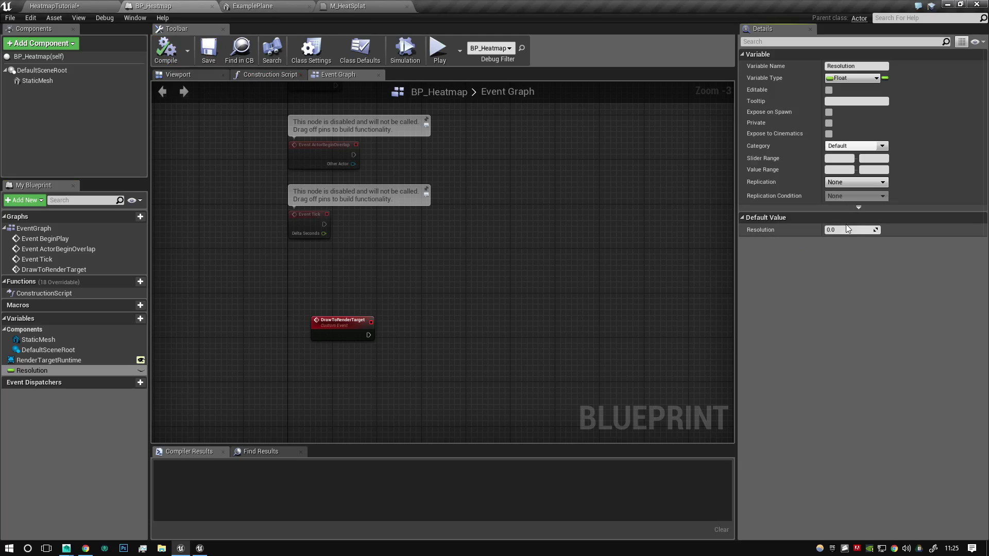
pyautogui.write('1024')
pyautogui.press('Return')
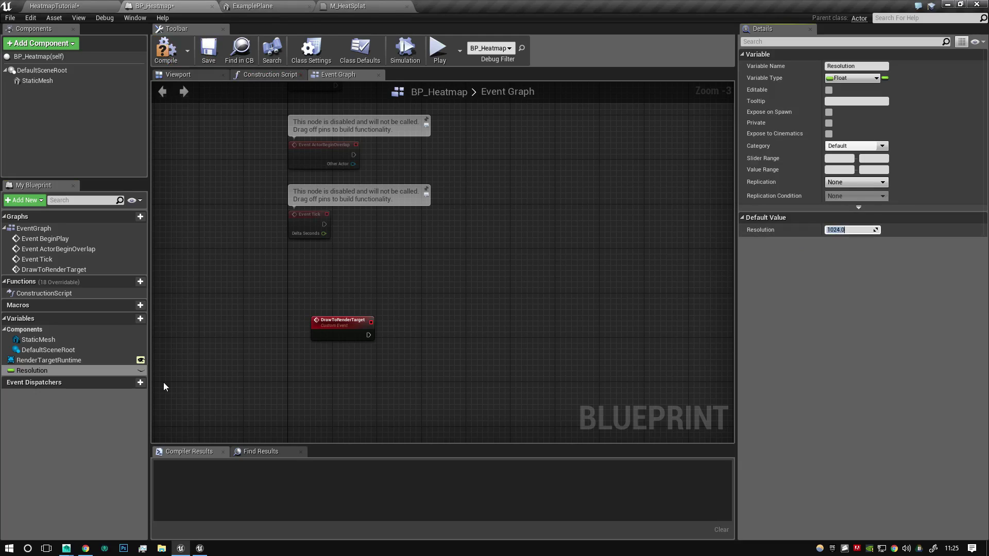
pyautogui.click(141, 372)
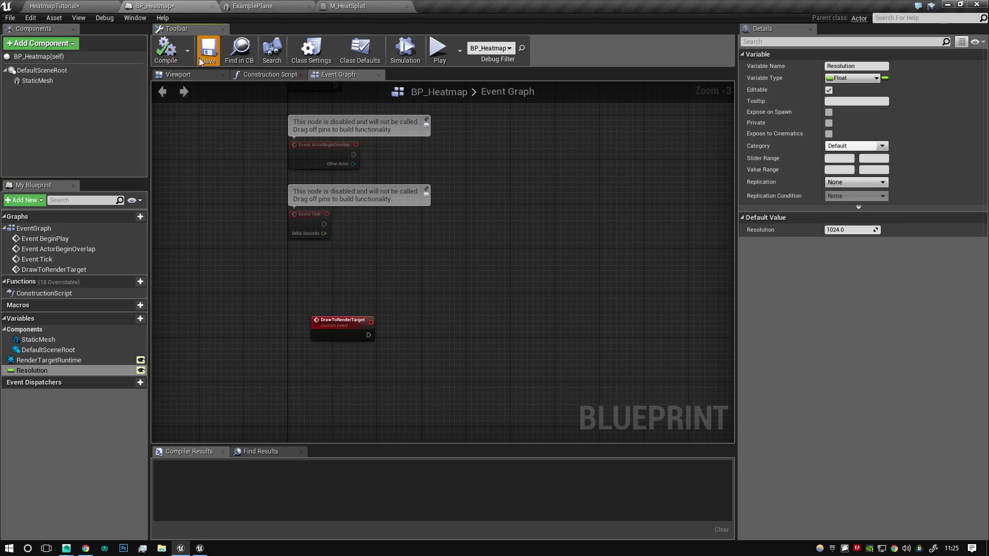
# Step: Move the DrawToRenderTarget event node further to the left beneath Event Tick to leave space beside it
pyautogui.click(96, 82)
pyautogui.moveTo(444, 226); pyautogui.dragTo(441, 202, button='right')
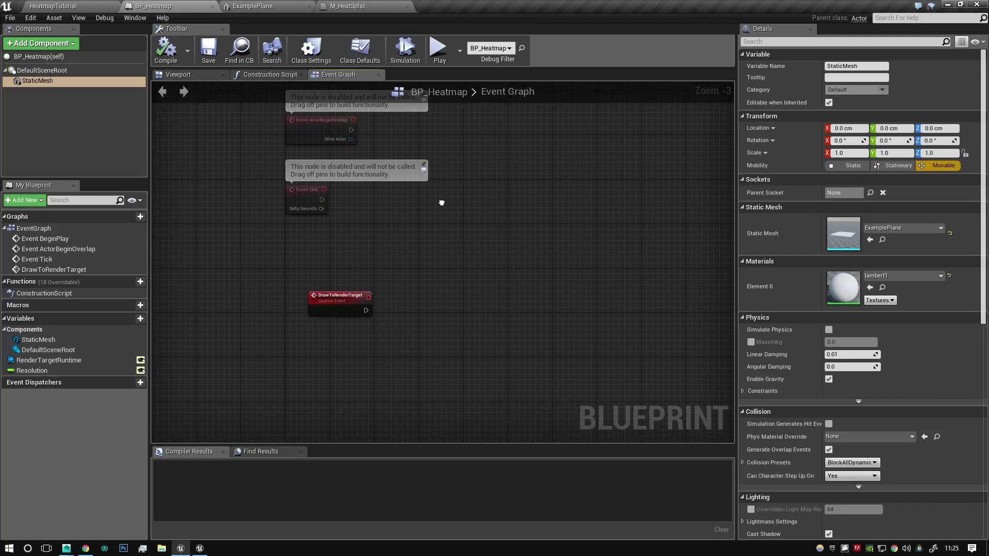
pyautogui.moveTo(333, 303); pyautogui.dragTo(283, 281)
pyautogui.moveTo(400, 241); pyautogui.dragTo(385, 289, button='right')
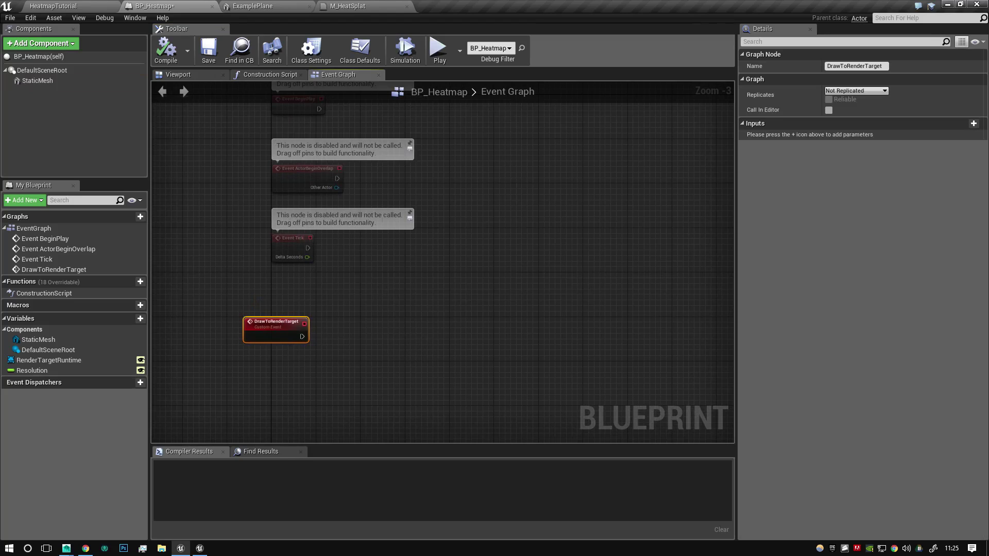
# Step: Add a Create Dynamic Material Instance node to BP_Heatmap's Construction Script
pyautogui.click(280, 76)
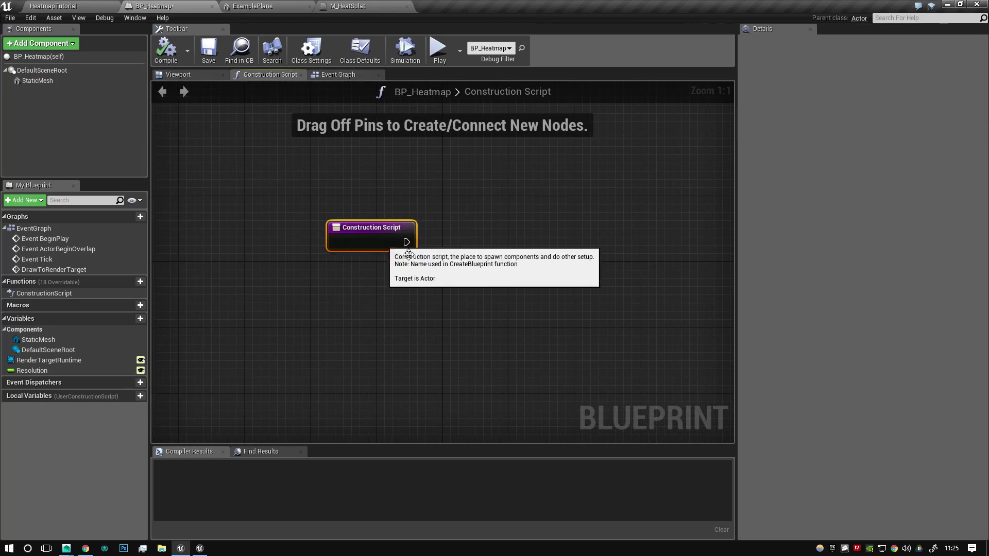
pyautogui.rightClick(529, 295)
pyautogui.write('CR')
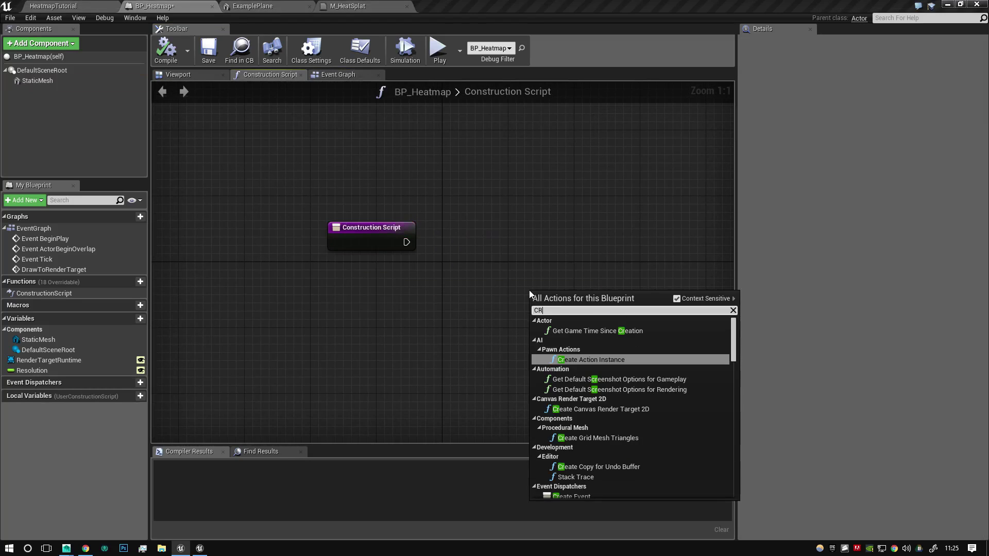
pyautogui.write('eate ')
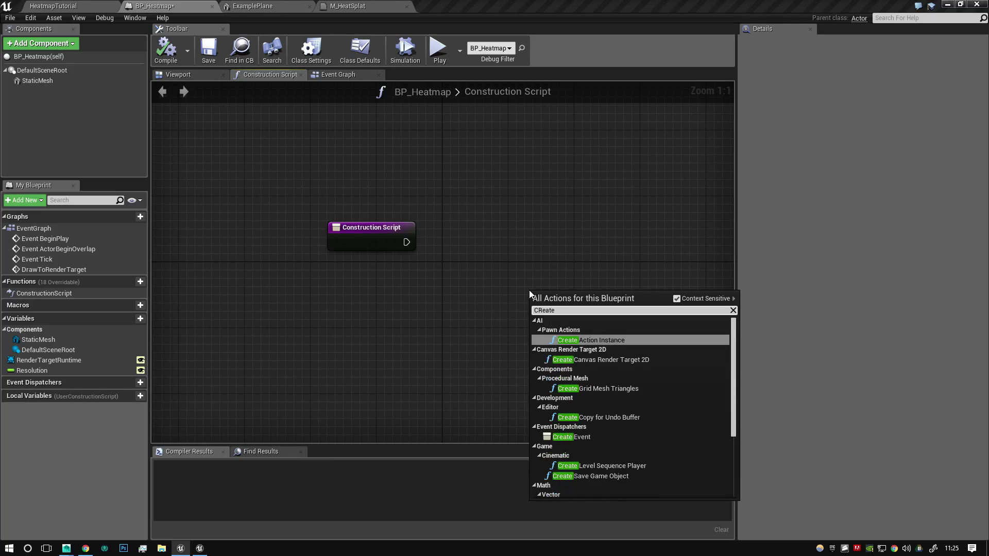
pyautogui.write('dyna')
pyautogui.press('Return')
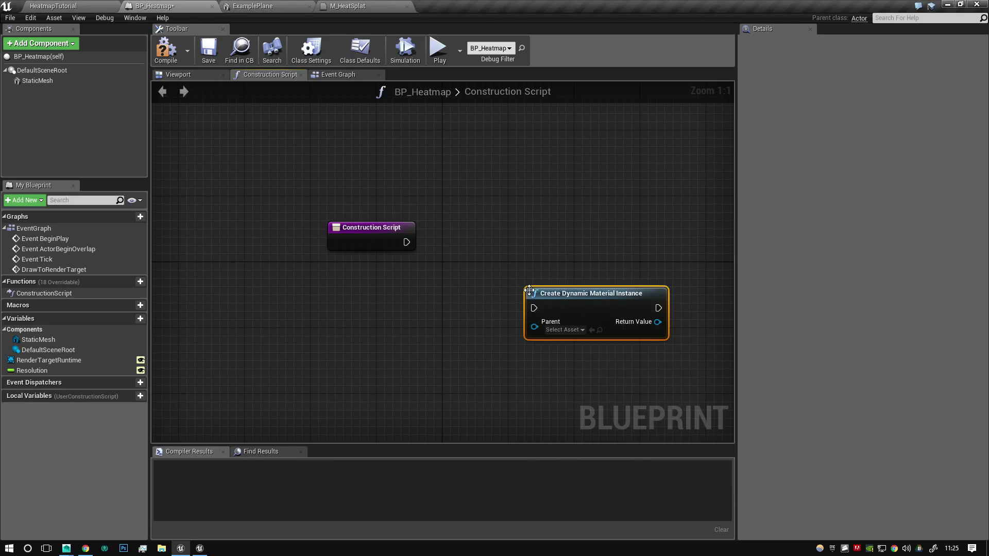
# Step: Set the Create Dynamic Material Instance node's Parent to M_HeatSplat and connect the node in line after the Construction Script entry
pyautogui.click(561, 331)
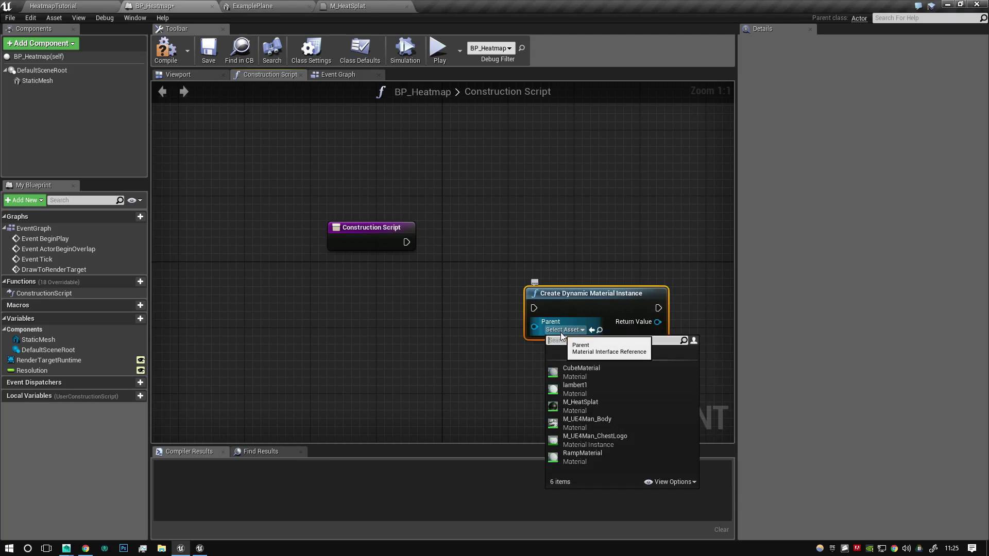
pyautogui.write('heatsp')
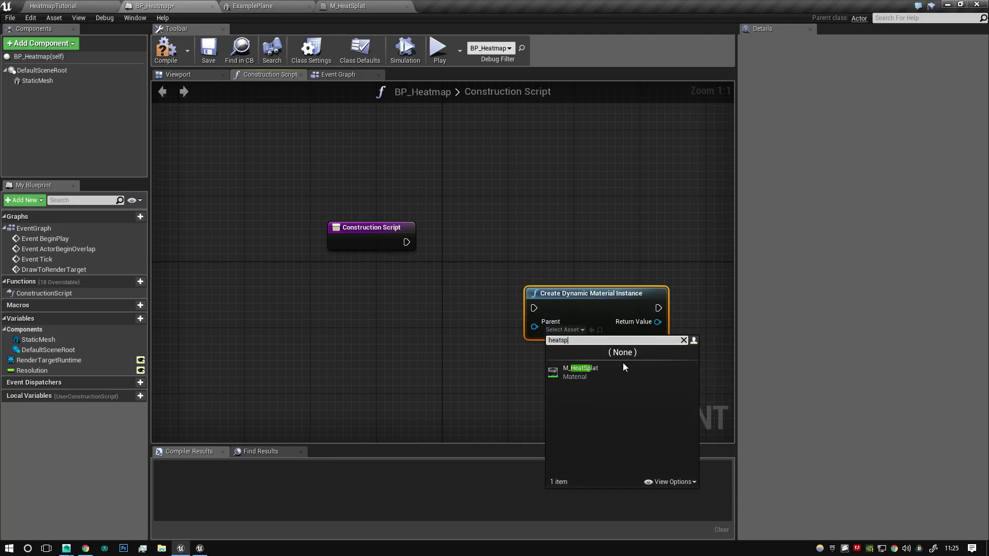
pyautogui.click(604, 381)
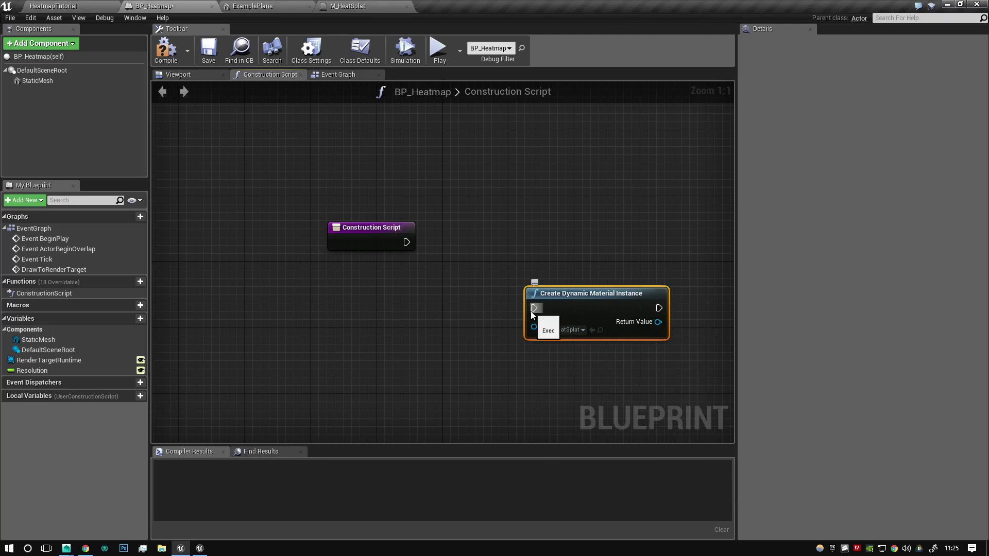
pyautogui.moveTo(534, 296); pyautogui.dragTo(407, 242)
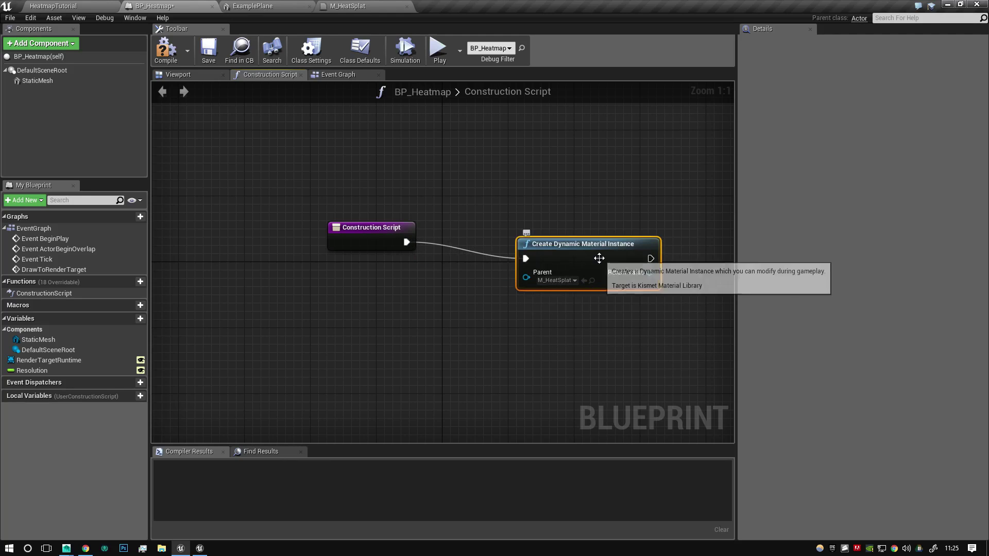
pyautogui.moveTo(573, 248); pyautogui.dragTo(523, 232)
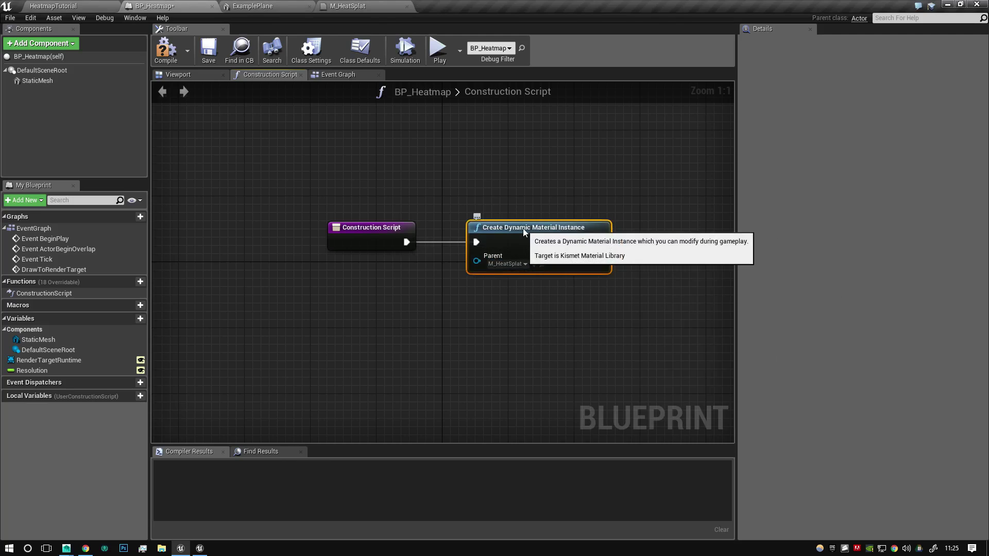
# Step: Promote the Create Dynamic Material Instance node's Return Value to a variable named MID_Heatsplat
pyautogui.click(630, 248)
pyautogui.moveTo(600, 256); pyautogui.dragTo(634, 267)
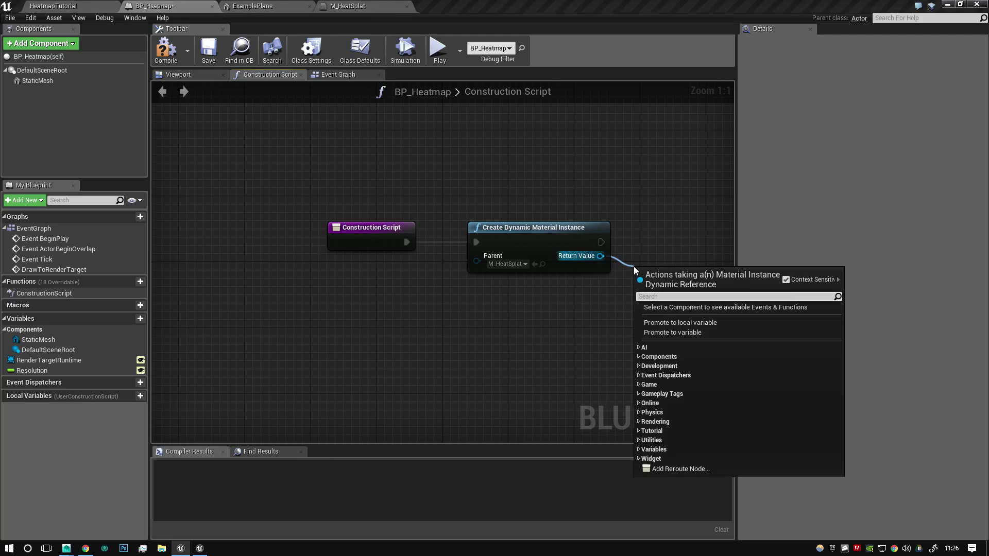
pyautogui.write('promote')
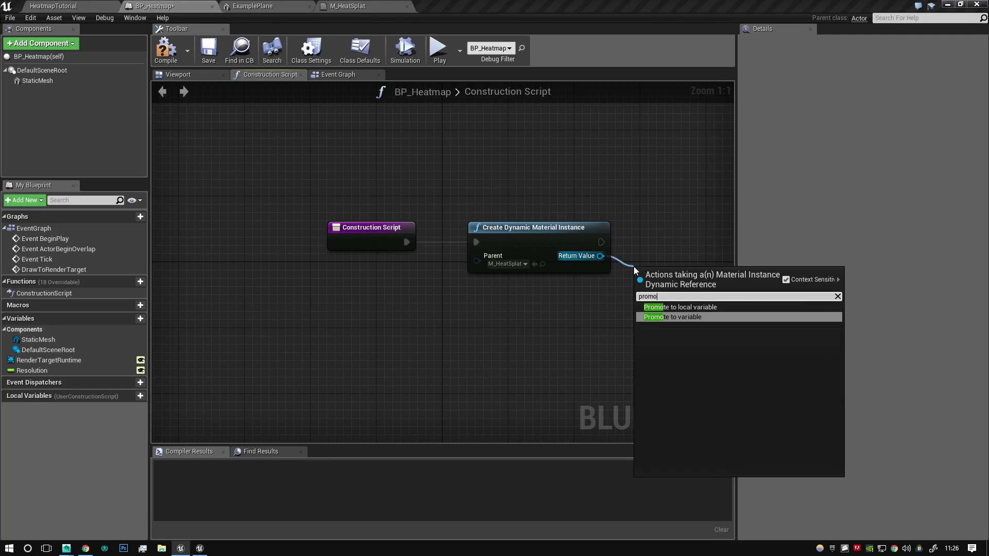
pyautogui.press('Return')
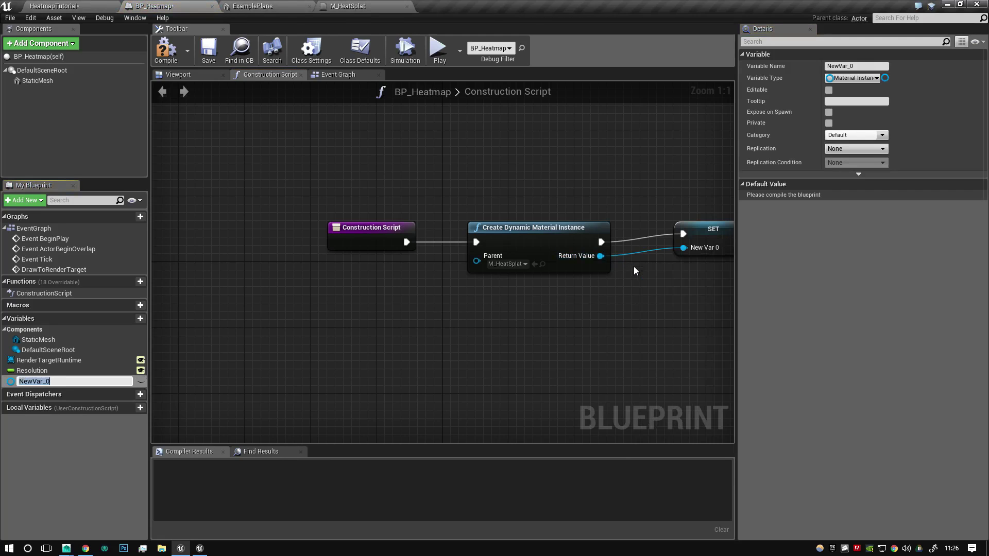
pyautogui.write('MID_')
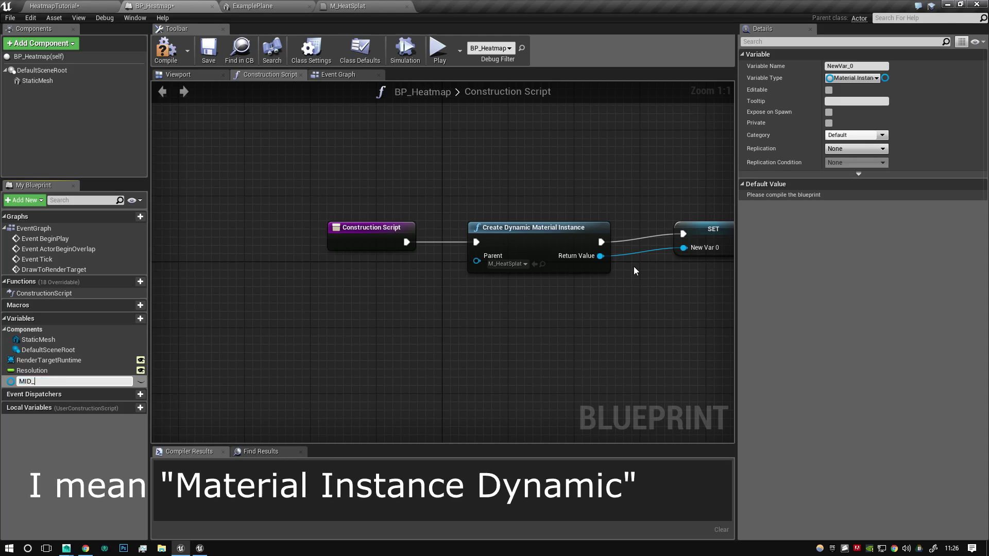
pyautogui.write('Heat')
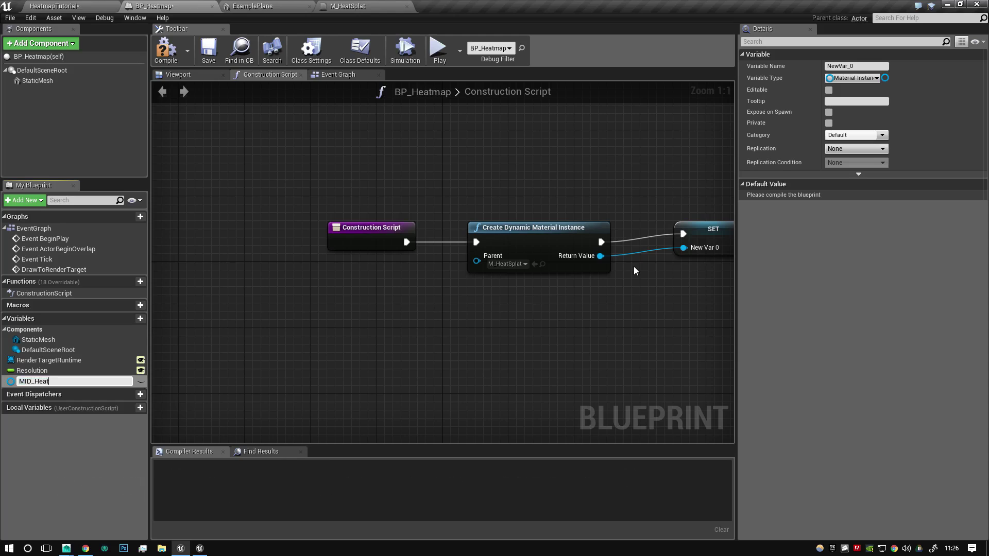
pyautogui.write('splat')
pyautogui.press('Return')
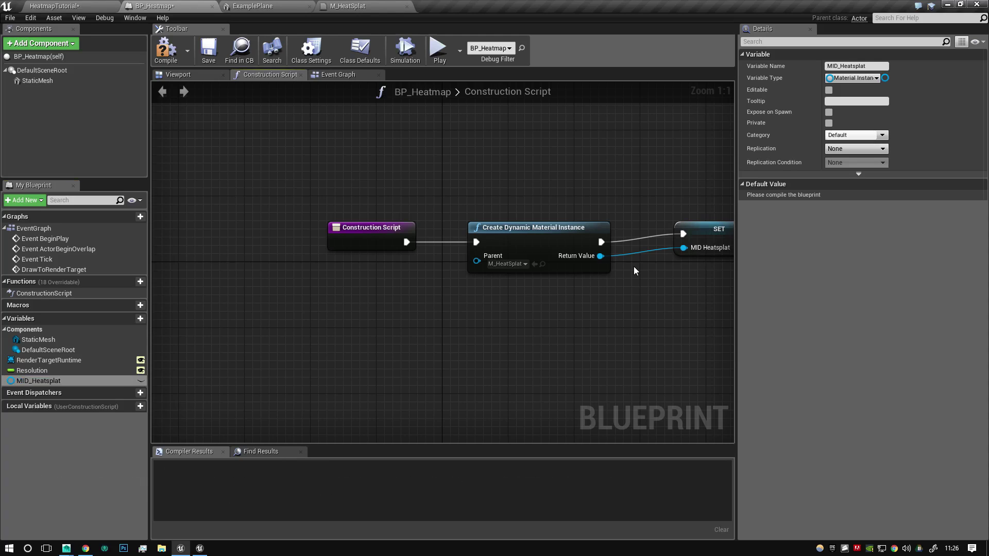
# Step: Align the MID_Heatsplat SET node with the material instance node, and save the blueprint from the Event Graph
pyautogui.moveTo(700, 236); pyautogui.dragTo(667, 244)
pyautogui.click(442, 311)
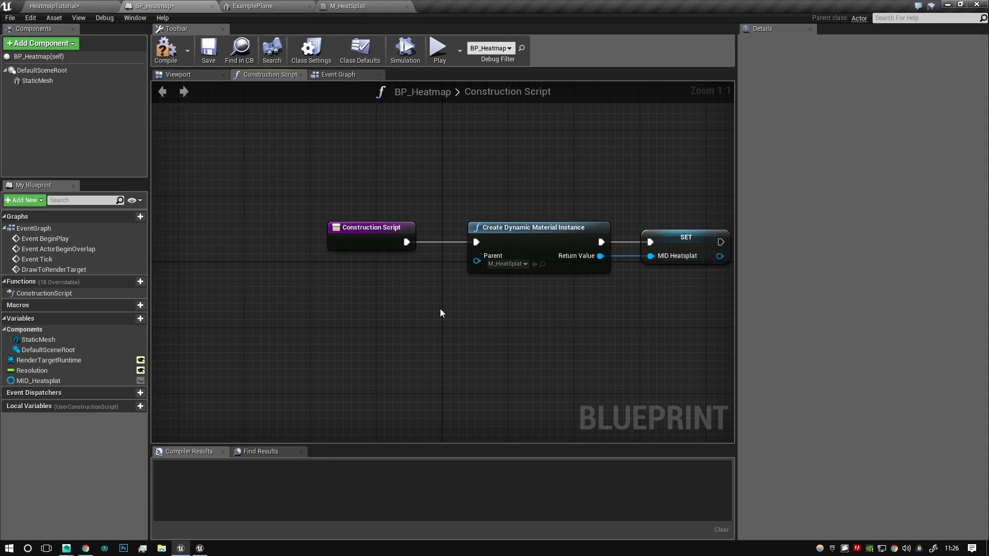
pyautogui.click(342, 75)
pyautogui.click(203, 49)
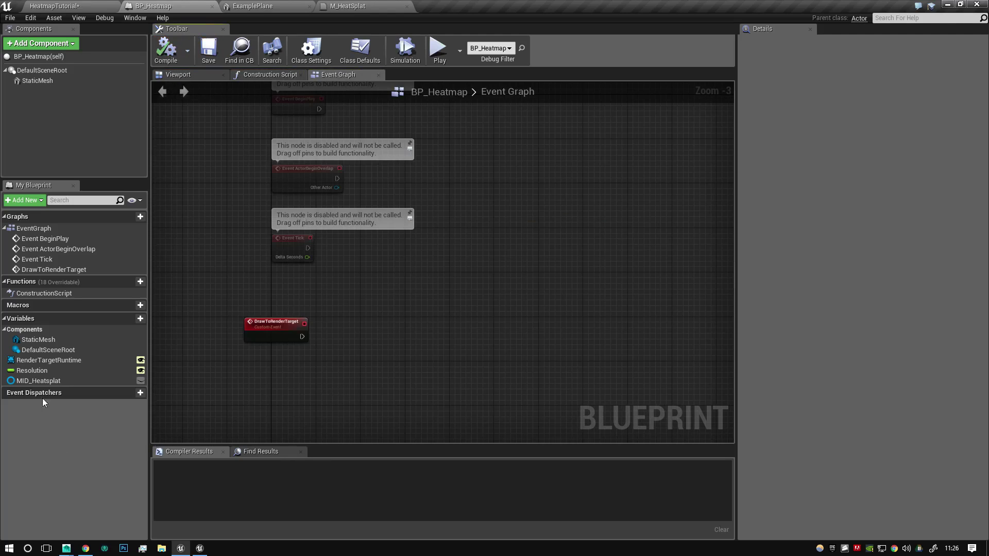
# Step: Place a MID_Heatsplat getter beside DrawToRenderTarget and add an aligned Set Scalar Parameter Value node that targets it
pyautogui.moveTo(33, 380); pyautogui.dragTo(391, 339)
pyautogui.click(342, 353)
pyautogui.write('set')
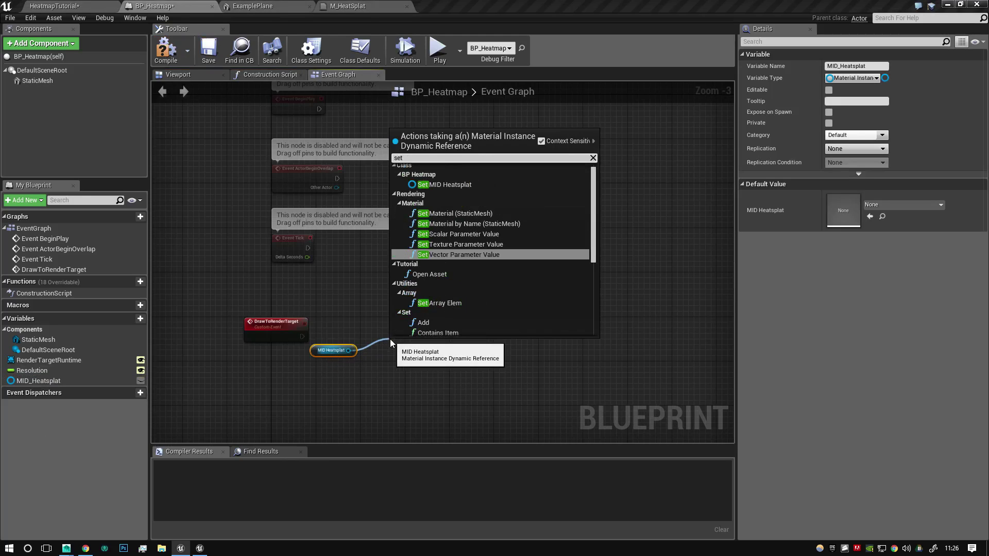
pyautogui.write(' scal')
pyautogui.press('Return')
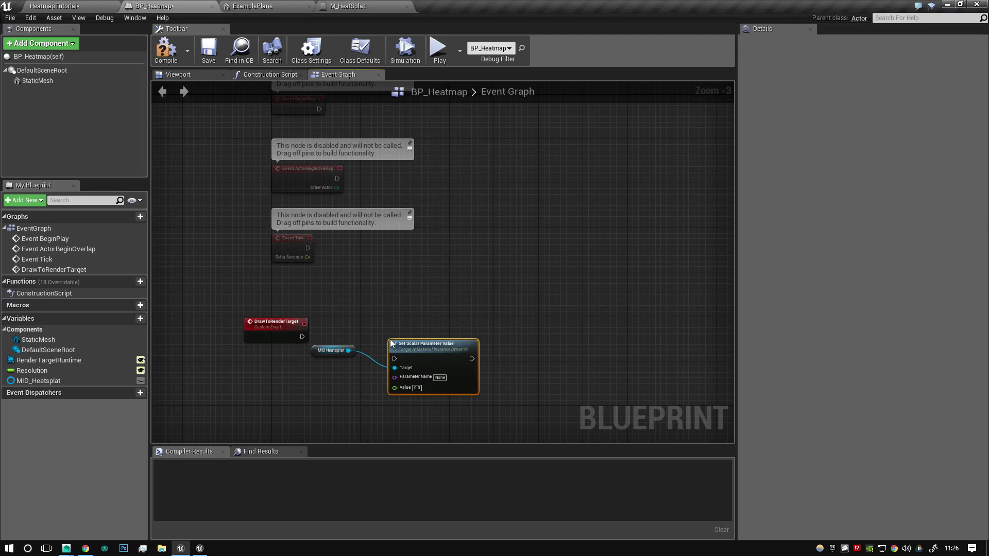
pyautogui.press('q')
pyautogui.moveTo(444, 346); pyautogui.dragTo(523, 313)
pyautogui.click(394, 291)
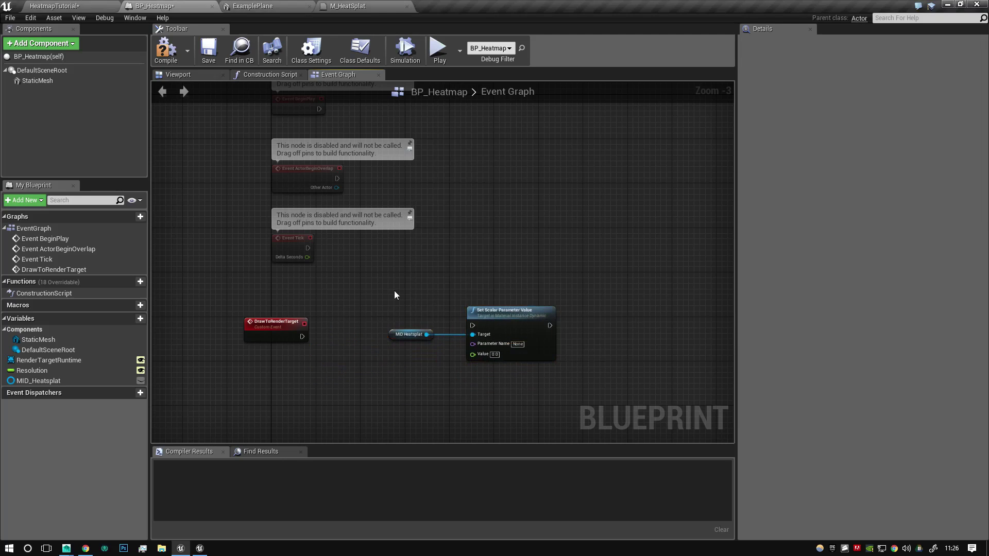
# Step: Add three new input parameters to the DrawToRenderTarget custom event
pyautogui.click(271, 336)
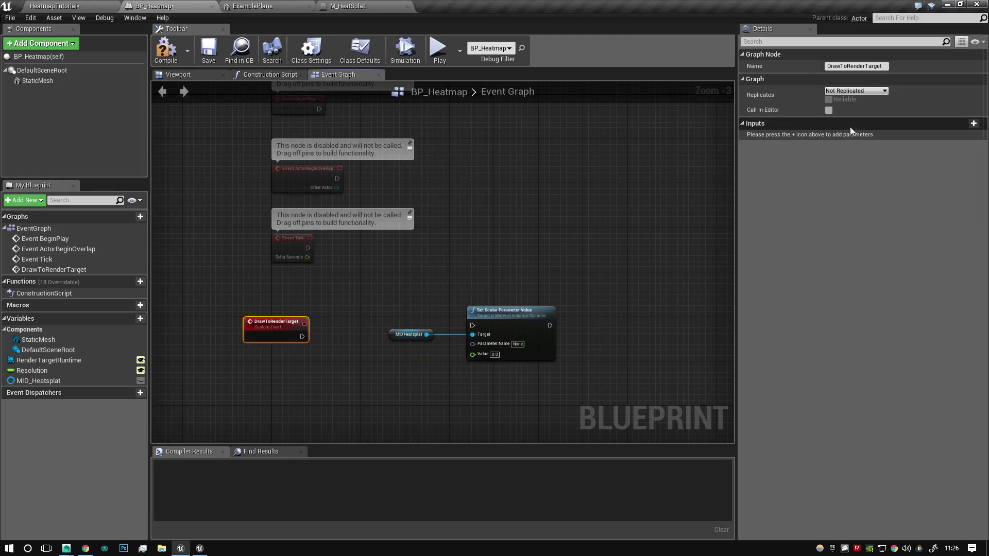
pyautogui.click(975, 124)
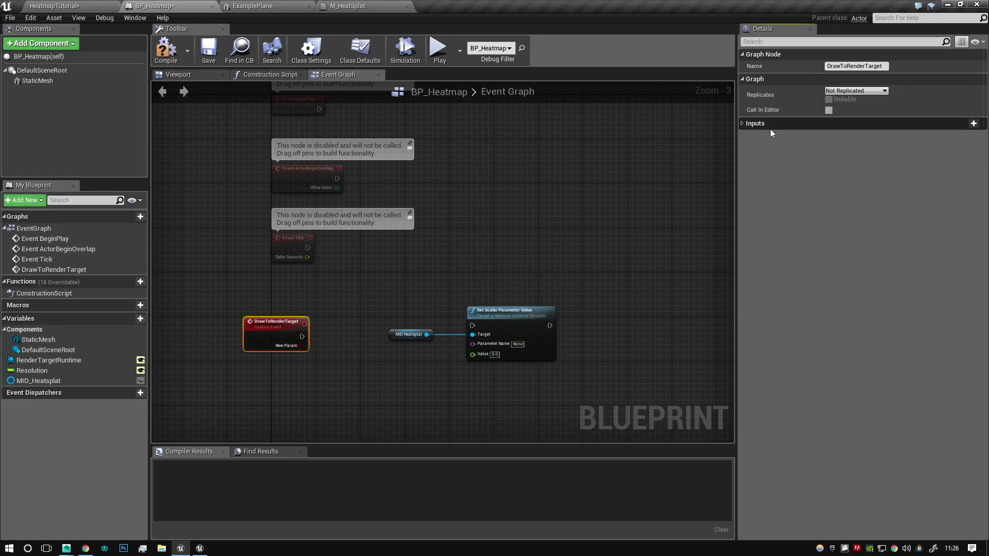
pyautogui.click(968, 125)
pyautogui.click(969, 125)
pyautogui.click(975, 124)
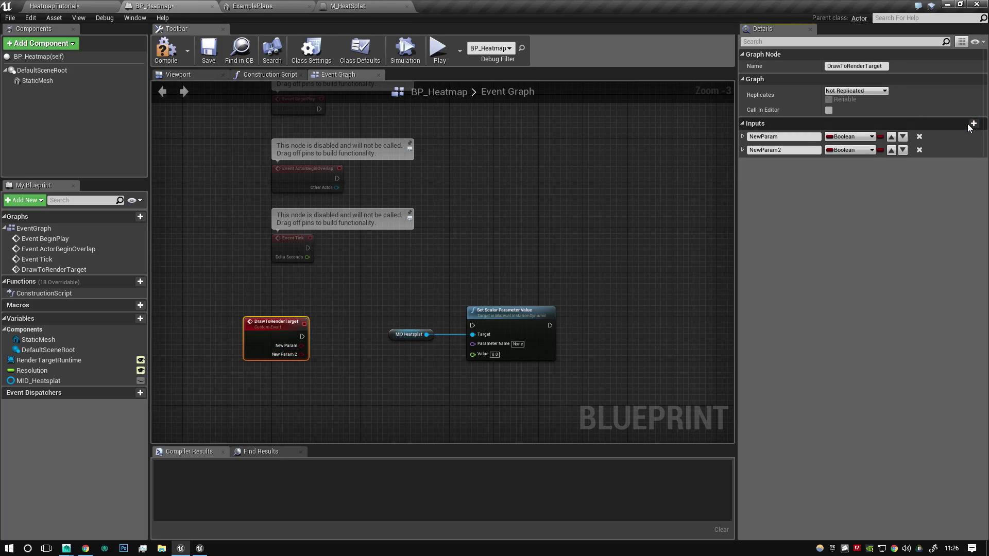
pyautogui.click(978, 123)
# Step: Name the first DrawToRenderTarget input Location and set its type to Vector
pyautogui.click(789, 135)
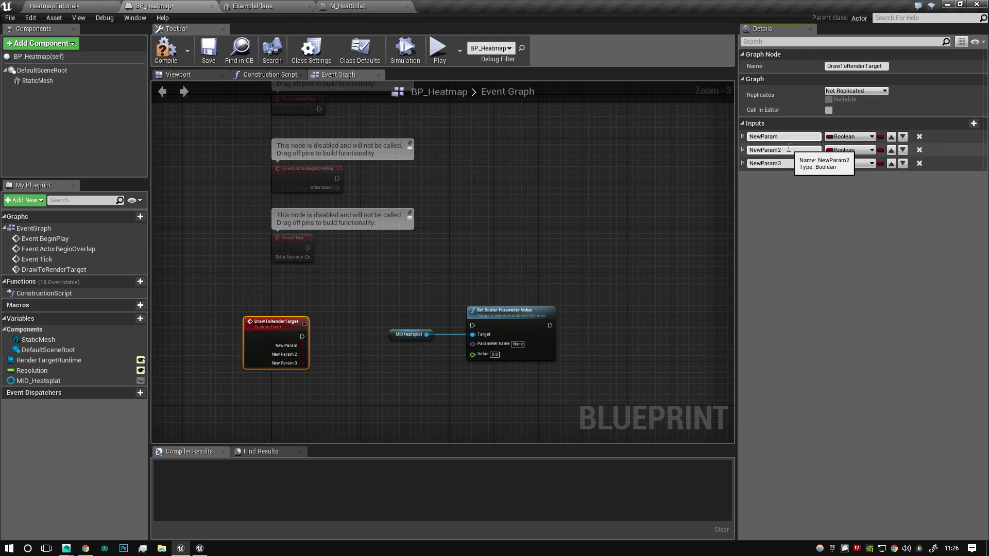
pyautogui.write('Location')
pyautogui.press('Return')
pyautogui.click(850, 136)
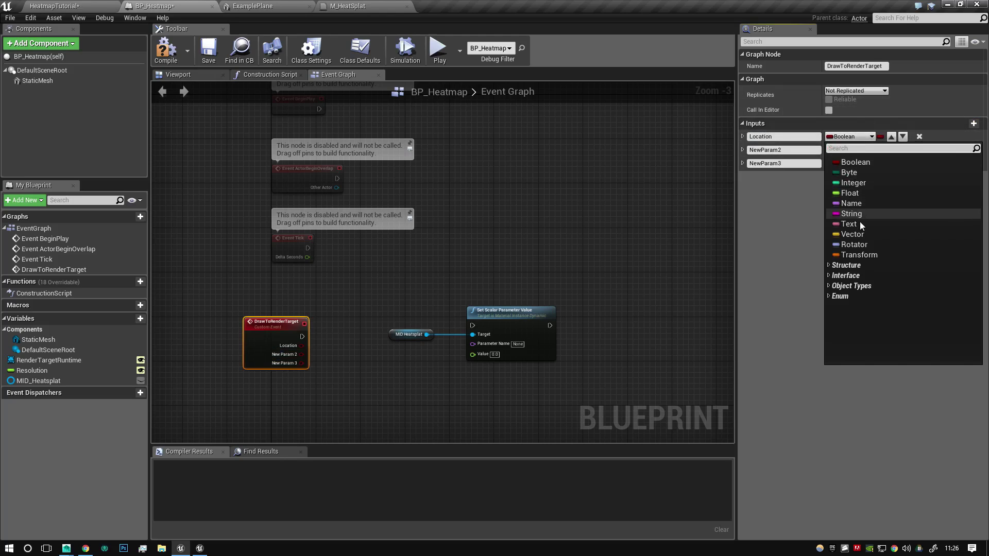
pyautogui.click(863, 235)
# Step: Name the second DrawToRenderTarget input Strength and set its type to Float
pyautogui.click(776, 150)
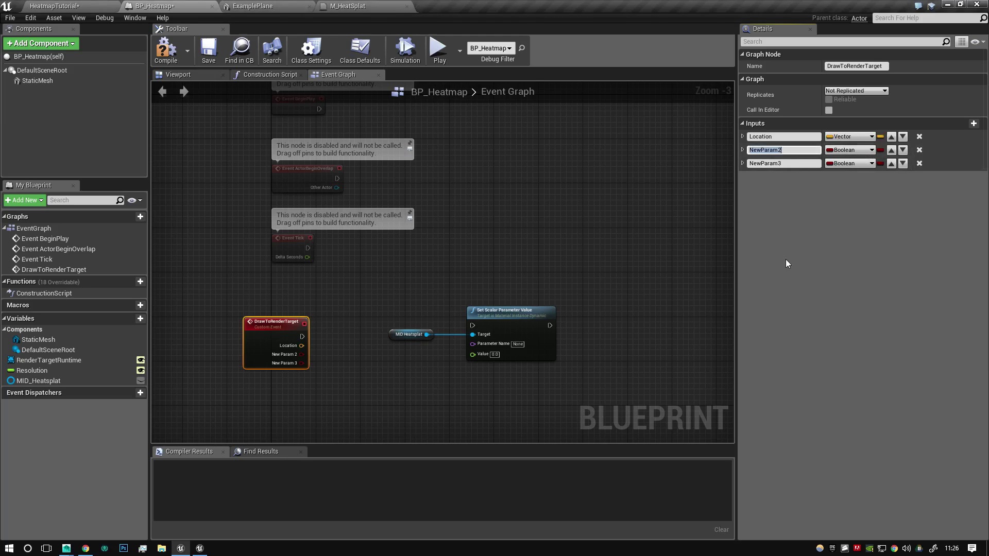
pyautogui.write('Strength')
pyautogui.press('Return')
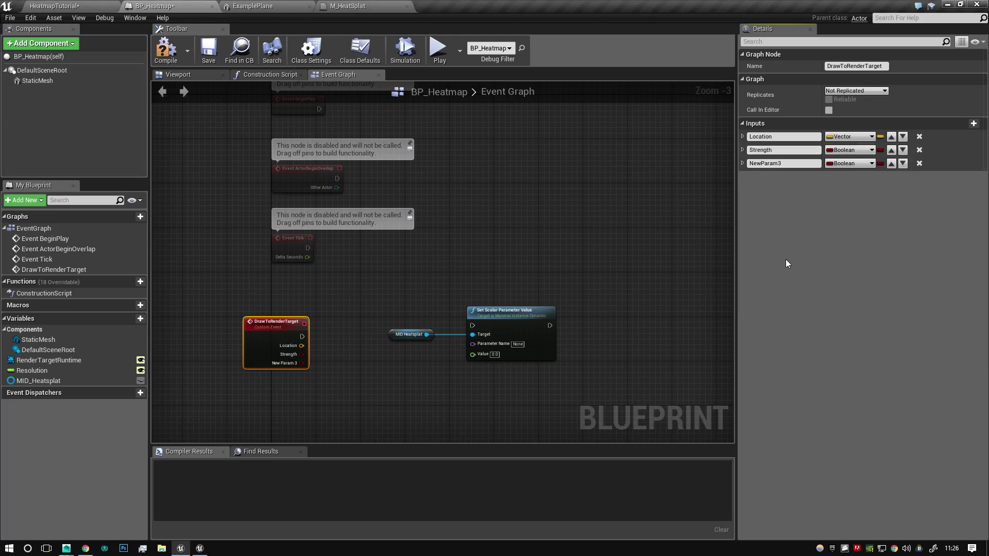
pyautogui.click(850, 150)
pyautogui.click(845, 206)
# Step: Name the third DrawToRenderTarget input Size and set its type to Float
pyautogui.click(785, 164)
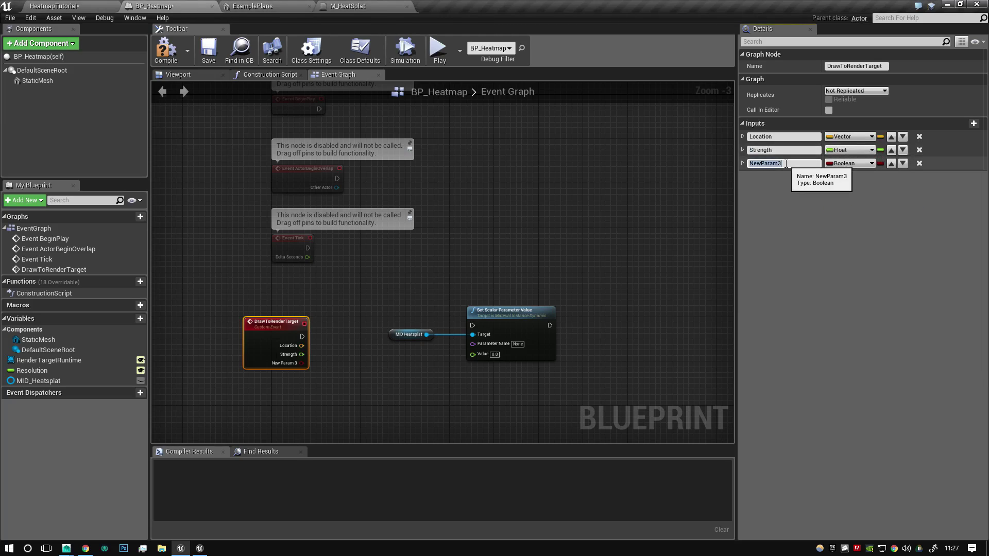
pyautogui.write('Size')
pyautogui.press('Return')
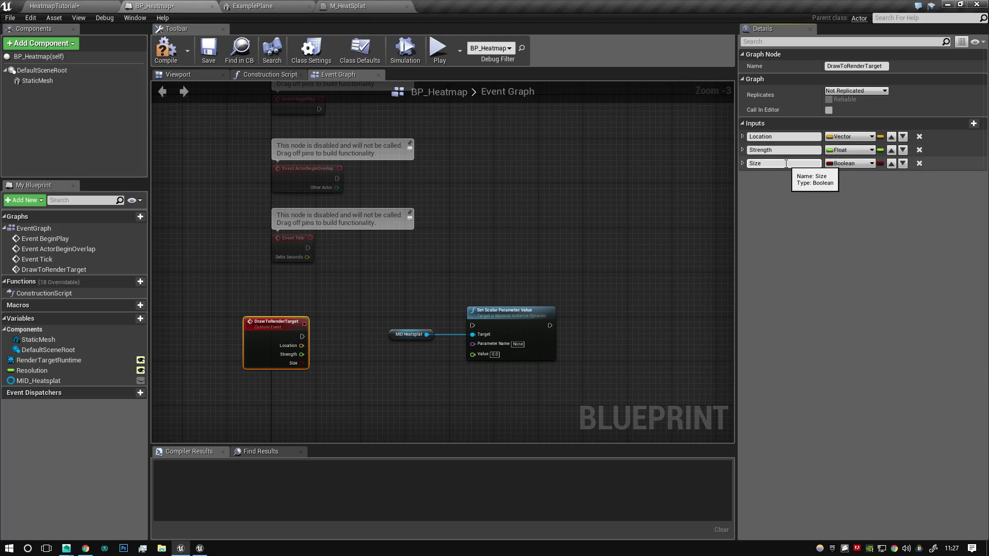
pyautogui.click(850, 164)
pyautogui.click(848, 219)
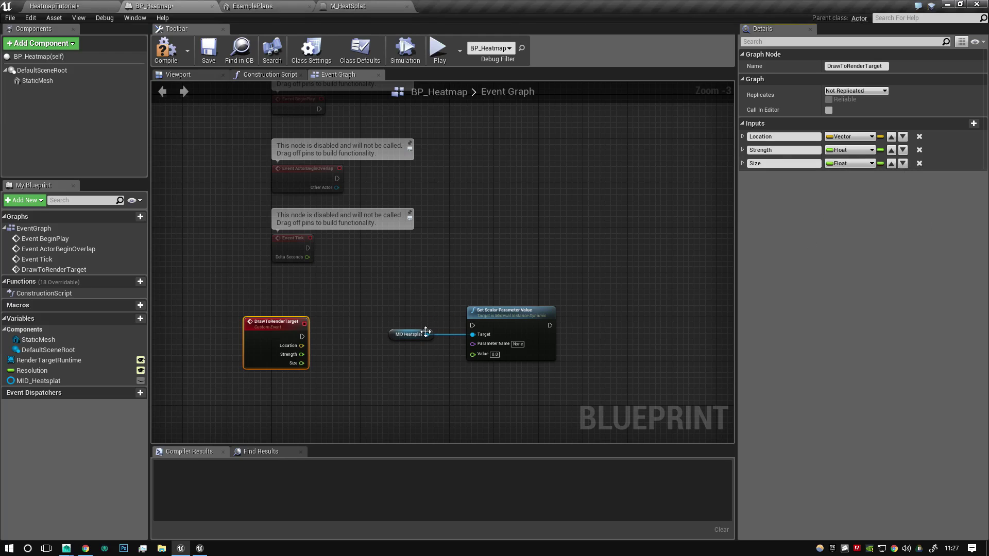
pyautogui.click(351, 387)
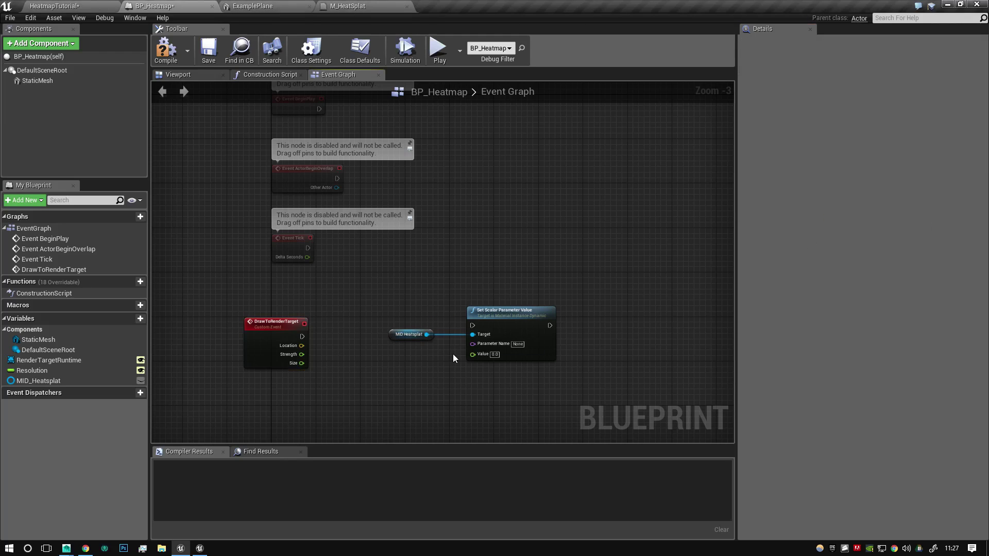
# Step: Set the Parameter Name of the Set Scalar Parameter Value node to Size
pyautogui.click(517, 344)
pyautogui.write('Size')
pyautogui.press('Return')
# Step: Duplicate the Set Scalar Parameter Value node beside the original and set the copy's Parameter Name to Strength
pyautogui.click(550, 346)
pyautogui.hotkey('ctrl', 'c')
pyautogui.hotkey('ctrl', 'v')
pyautogui.moveTo(633, 354); pyautogui.dragTo(641, 329)
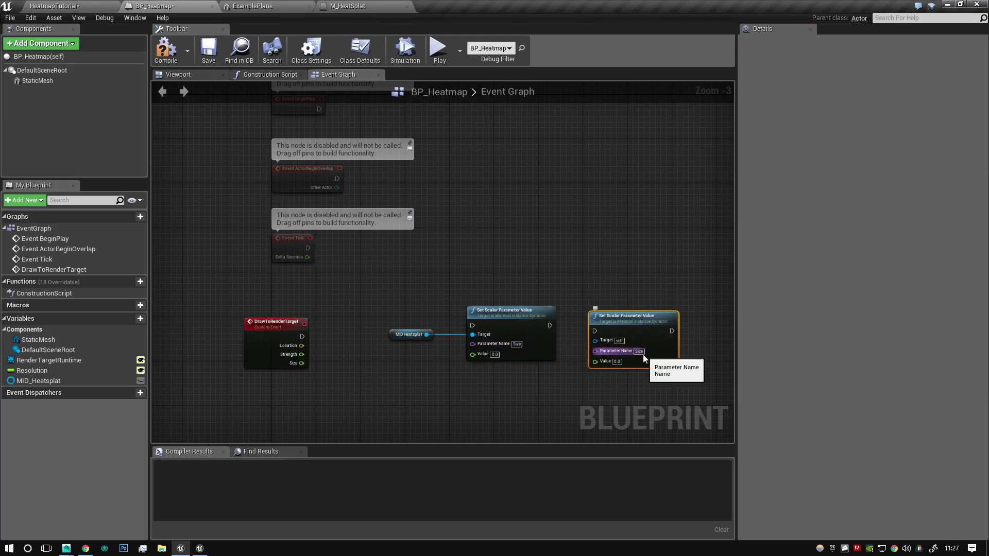
pyautogui.click(641, 352)
pyautogui.write('S')
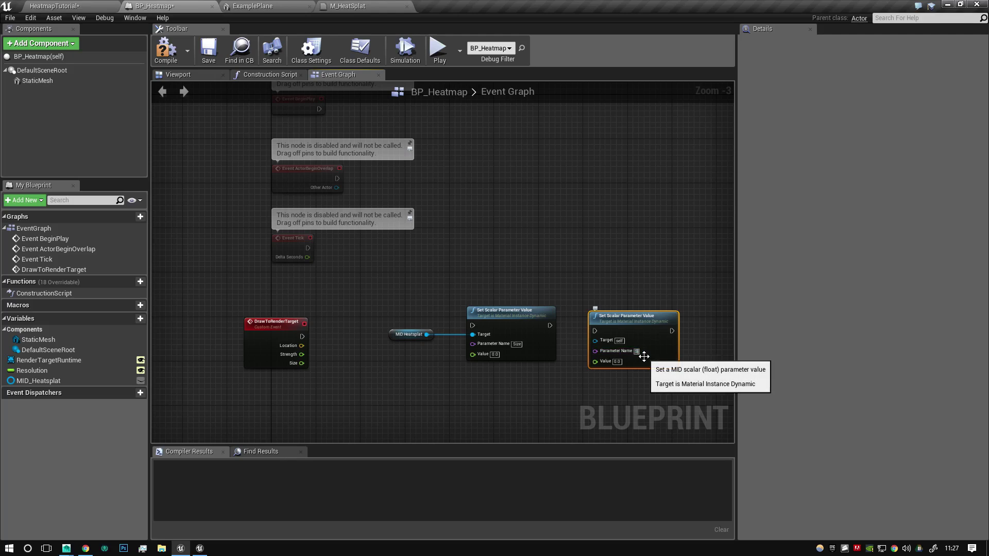
pyautogui.write('trength')
pyautogui.press('Return')
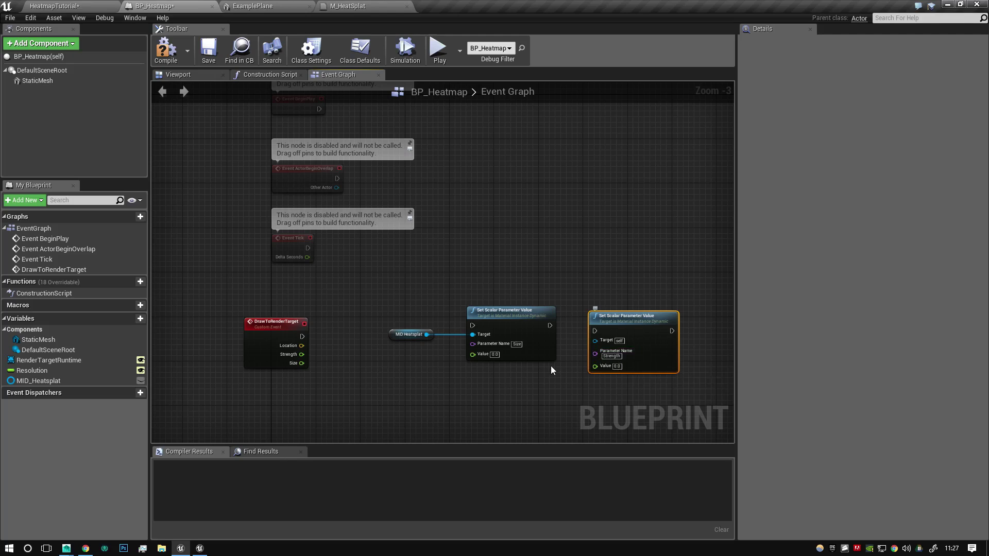
# Step: Align the Strength node with the Size node, linking their execution pins and feeding MID Heatsplat into the Strength node's Target
pyautogui.moveTo(624, 322); pyautogui.dragTo(617, 311)
pyautogui.moveTo(397, 336); pyautogui.dragTo(595, 326)
pyautogui.click(601, 283)
pyautogui.click(554, 326)
# Step: Add a Set Vector Parameter Value node that targets MID Heatsplat
pyautogui.moveTo(426, 279); pyautogui.dragTo(533, 258)
pyautogui.write('set')
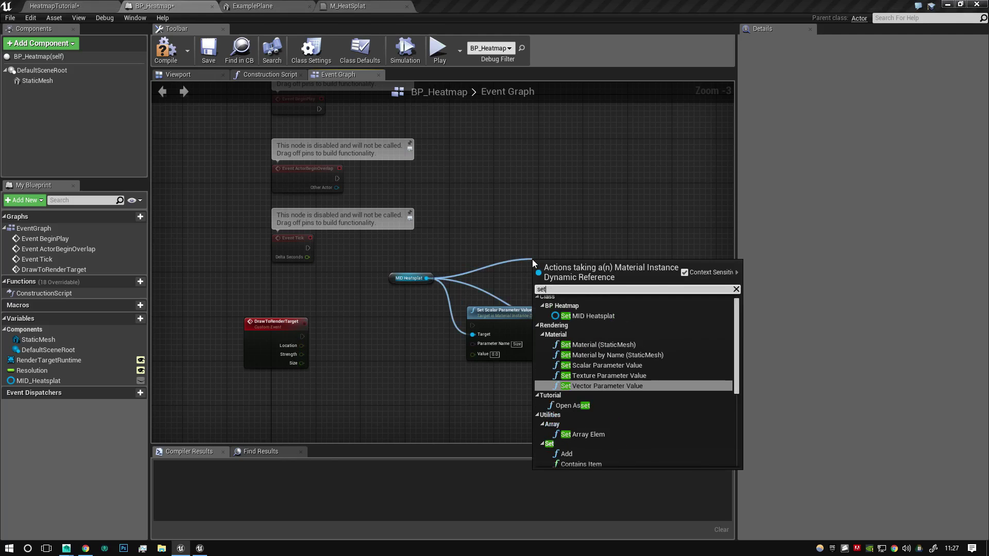
pyautogui.write(' vector')
pyautogui.press('Return')
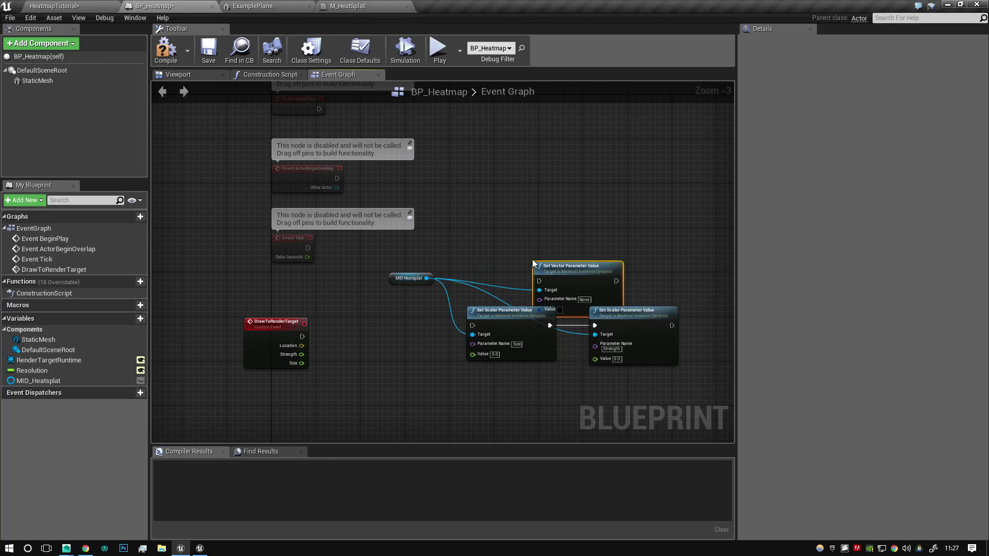
# Step: Position the Set Vector Parameter Value node in line after the Strength node and connect their execution pins
pyautogui.moveTo(598, 274); pyautogui.dragTo(371, 253, button='right')
pyautogui.moveTo(384, 254); pyautogui.dragTo(563, 296)
pyautogui.moveTo(491, 298); pyautogui.dragTo(447, 304)
pyautogui.moveTo(511, 289); pyautogui.dragTo(516, 295)
pyautogui.click(548, 265)
pyautogui.moveTo(369, 360); pyautogui.dragTo(551, 312, button='right')
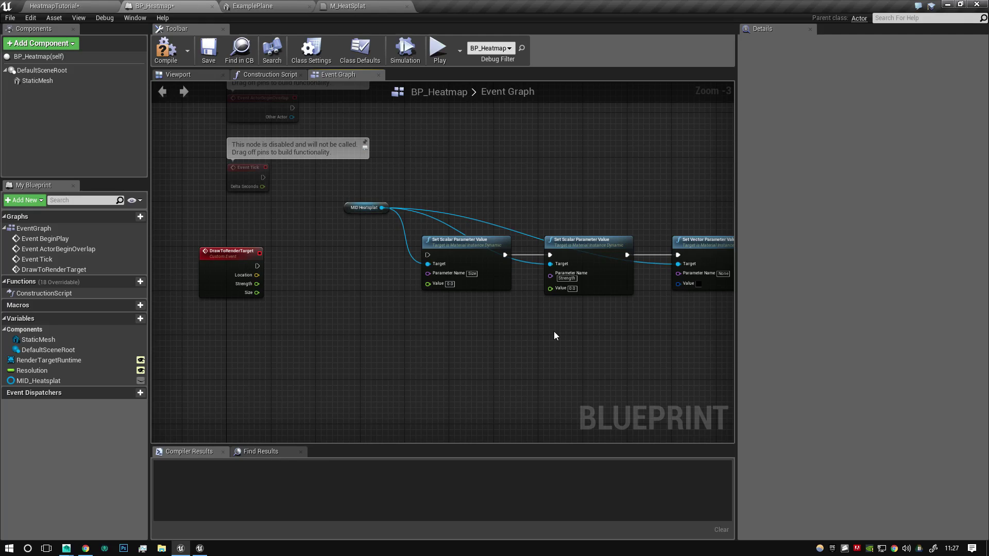
pyautogui.moveTo(554, 332); pyautogui.dragTo(493, 364, button='right')
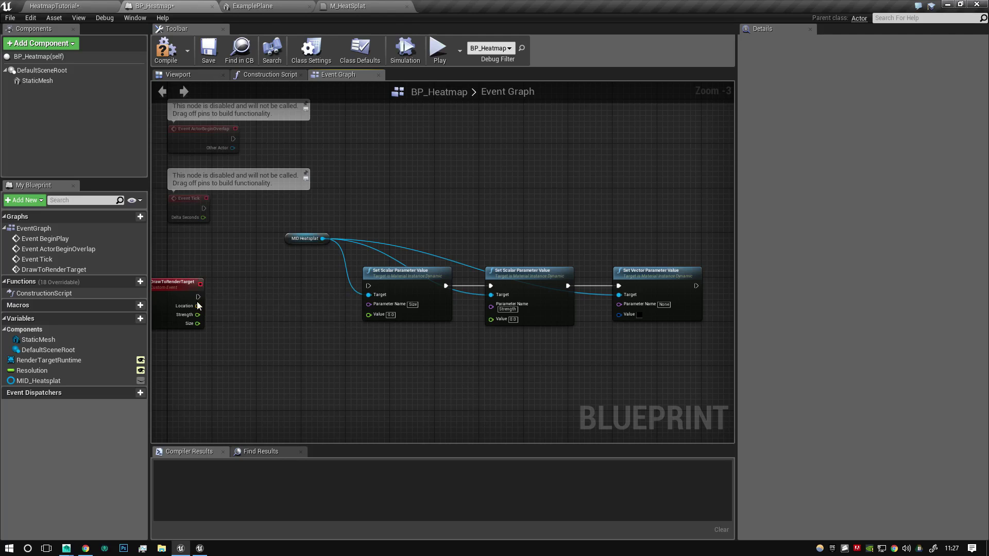
# Step: Move the DrawToRenderTarget event closer to the Size parameter node and connect its execution output to that node
pyautogui.moveTo(187, 309); pyautogui.dragTo(254, 299)
pyautogui.moveTo(368, 286); pyautogui.dragTo(264, 286)
pyautogui.click(353, 363)
# Step: Connect the DrawToRenderTarget event's Strength and Size outputs to the Value pins of the matching scalar parameter nodes
pyautogui.moveTo(353, 364); pyautogui.dragTo(336, 340, button='right')
pyautogui.moveTo(246, 279); pyautogui.dragTo(474, 295)
pyautogui.moveTo(361, 291); pyautogui.dragTo(246, 289)
pyautogui.moveTo(379, 382); pyautogui.dragTo(400, 343, button='right')
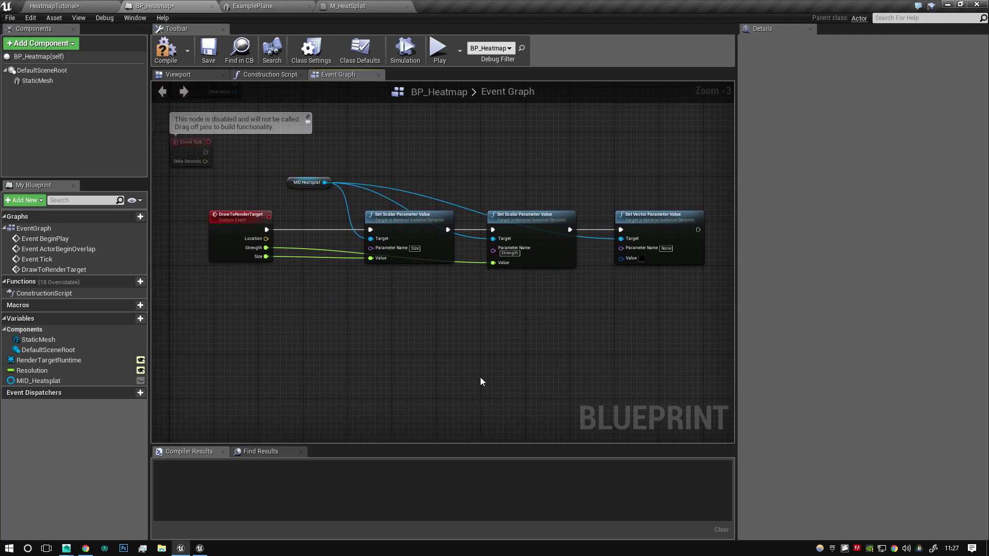
# Step: Rename the StaticMesh component as PositionGatheringPlane, and compile and save the blueprint
pyautogui.moveTo(568, 353); pyautogui.dragTo(486, 370, button='right')
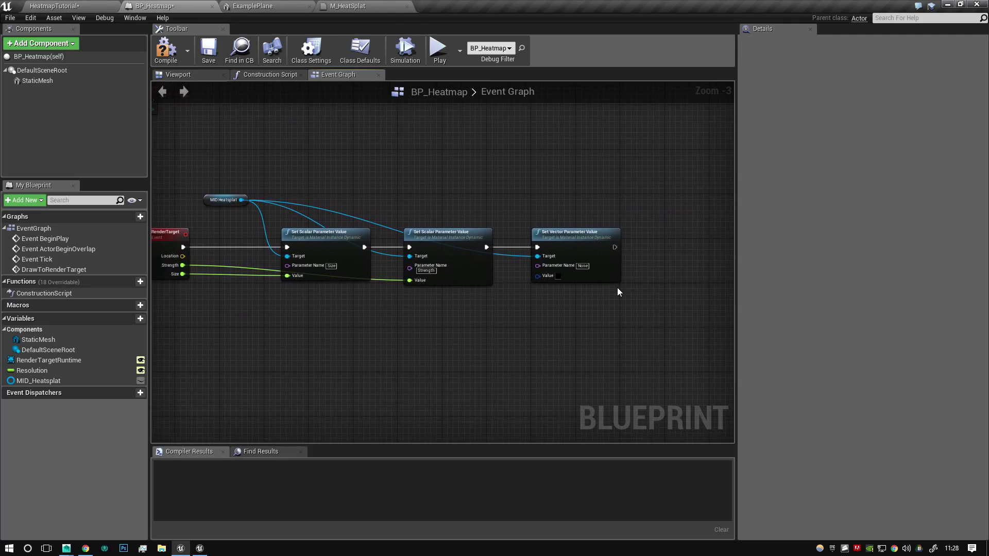
pyautogui.moveTo(509, 336); pyautogui.dragTo(585, 304, button='right')
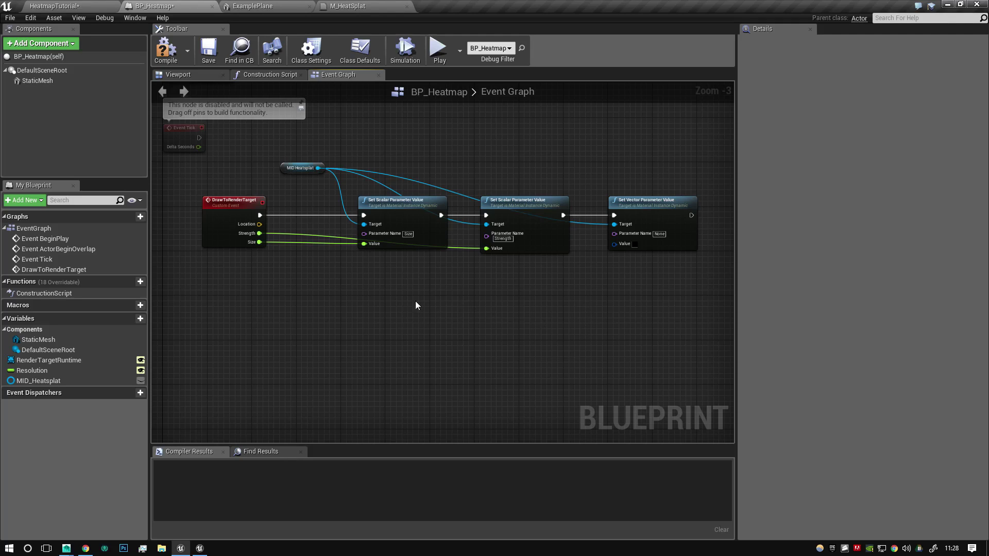
pyautogui.click(65, 81)
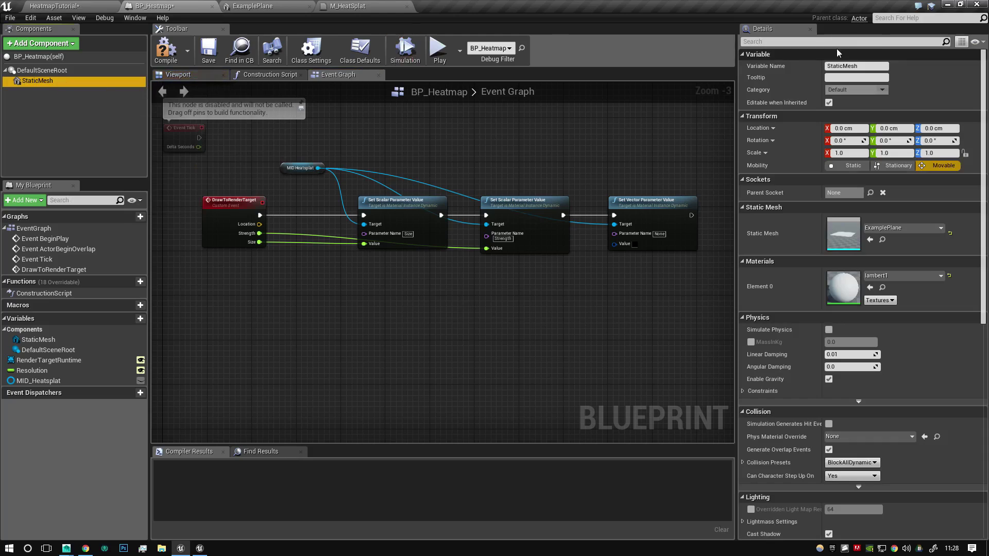
pyautogui.click(875, 68)
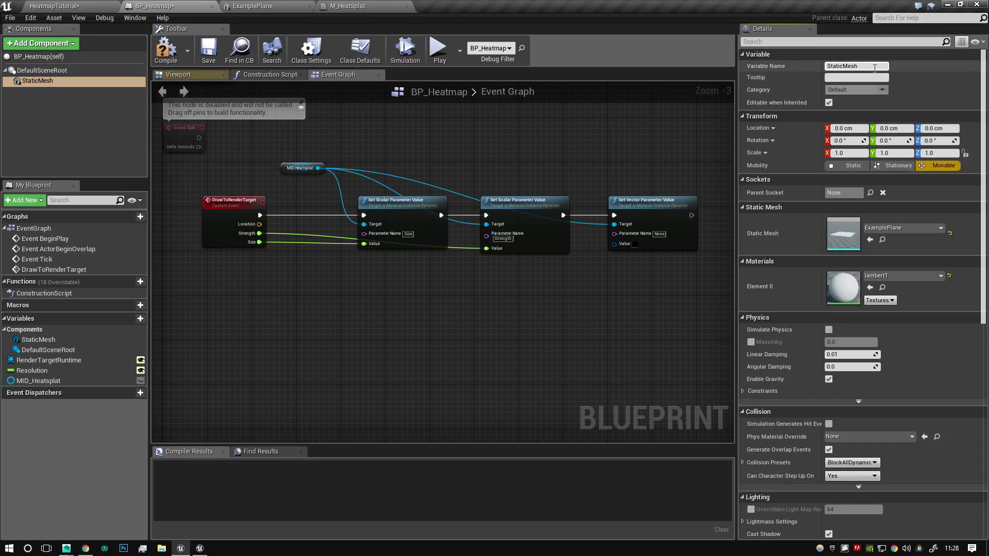
pyautogui.doubleClick(875, 68)
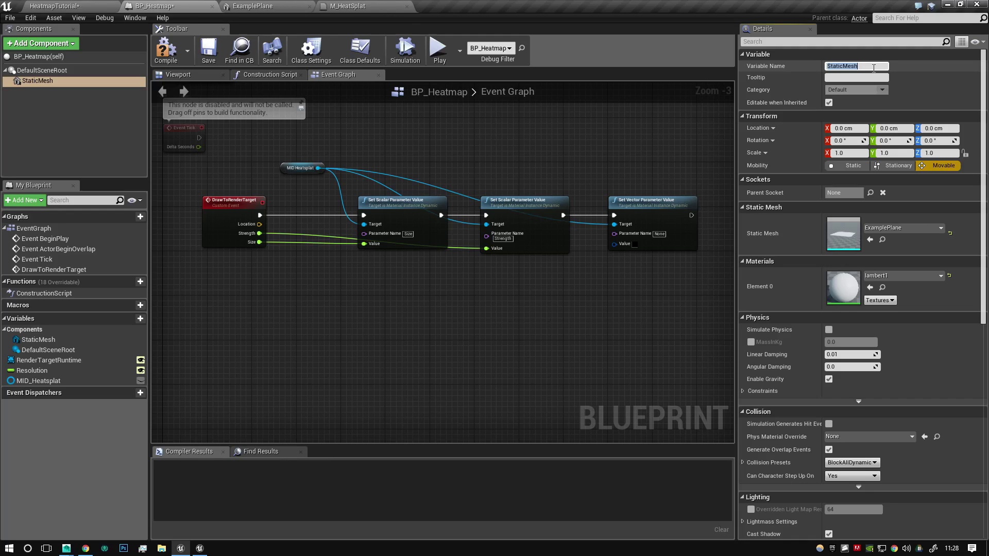
pyautogui.write('DataGathering')
pyautogui.press('Delete')
pyautogui.write('Position')
pyautogui.press('Return')
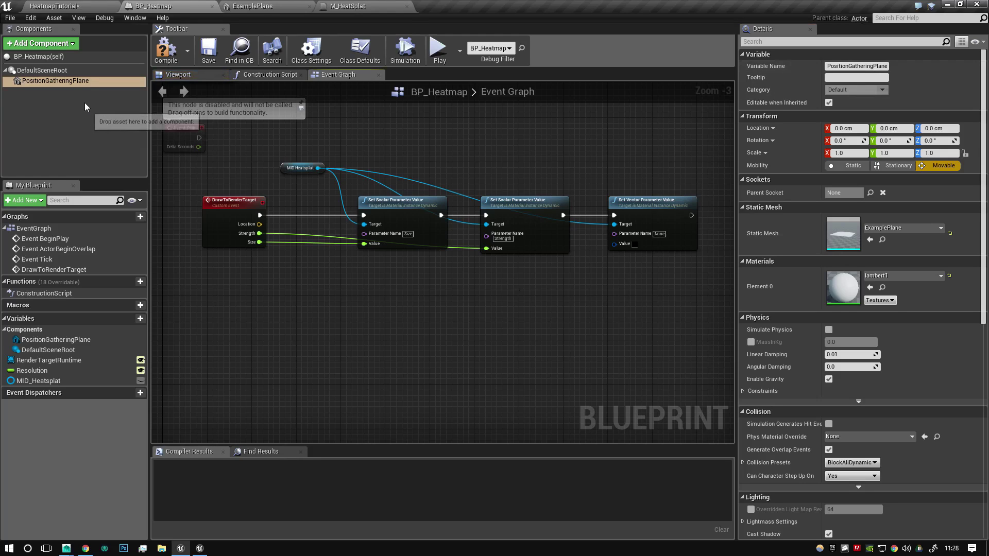
pyautogui.click(166, 49)
pyautogui.click(209, 50)
# Step: Place a PositionGatheringPlane reference below the DrawToRenderTarget event and feed it into a GetWorldTransform node, aligned in a straight line
pyautogui.moveTo(81, 88); pyautogui.dragTo(179, 331)
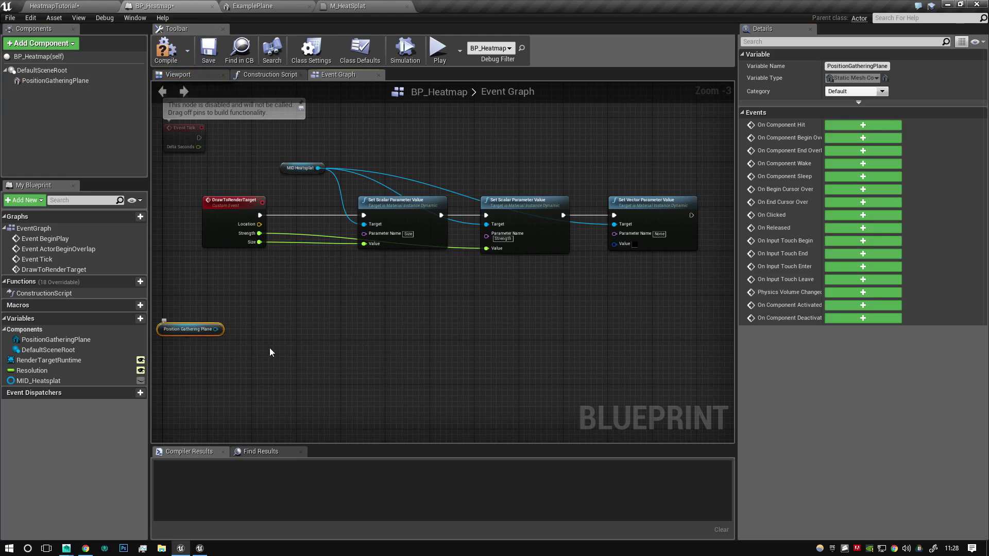
pyautogui.moveTo(213, 338); pyautogui.dragTo(290, 328, button='right')
pyautogui.moveTo(292, 325); pyautogui.dragTo(311, 305)
pyautogui.write('getworld')
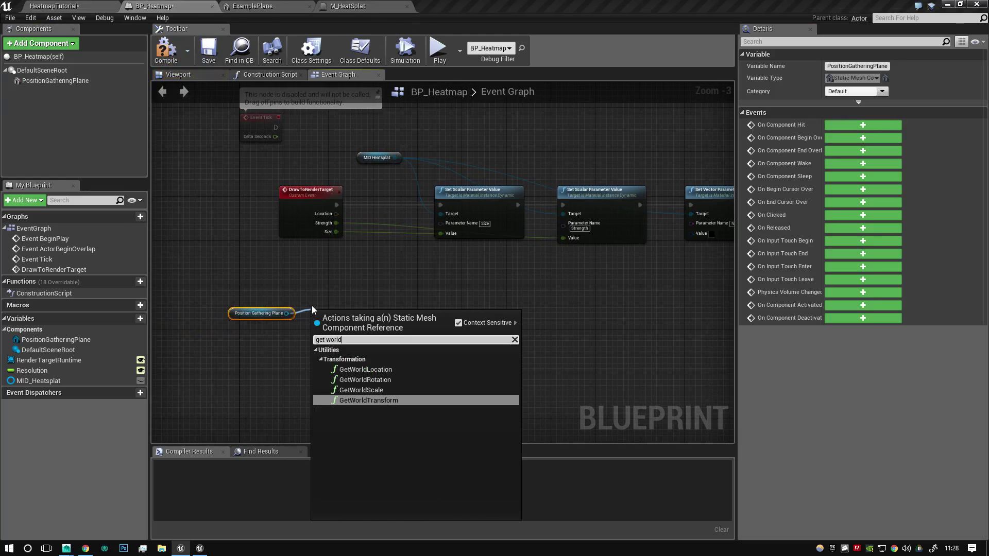
pyautogui.press('Return')
pyautogui.click(266, 323)
pyautogui.moveTo(265, 322); pyautogui.dragTo(236, 309)
pyautogui.press('q')
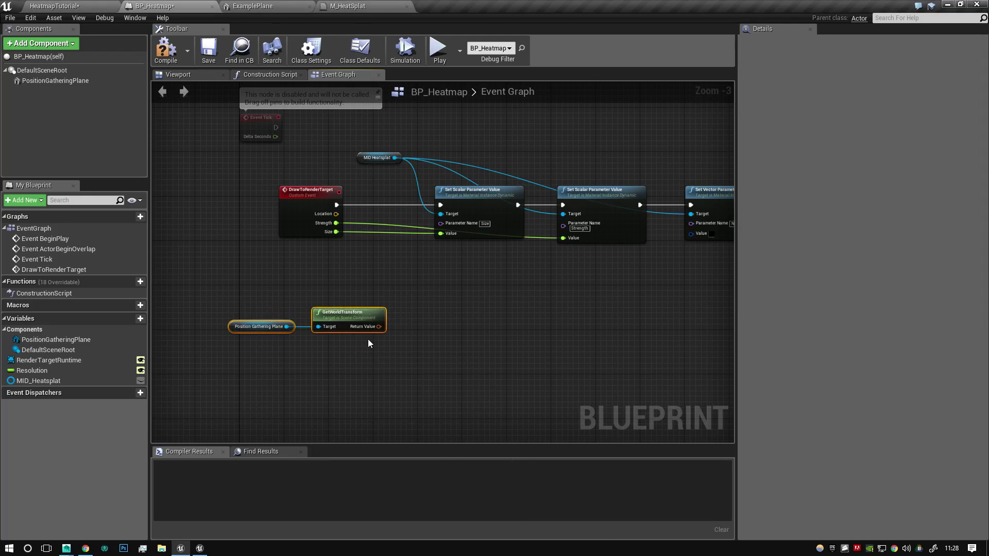
# Step: Add an Invert Transform node fed by GetWorldTransform's return value and straighten their connection
pyautogui.click(368, 339)
pyautogui.click(359, 311)
pyautogui.moveTo(366, 333); pyautogui.dragTo(257, 335)
pyautogui.write('inver')
pyautogui.press('Return')
pyautogui.press('q')
pyautogui.click(410, 370)
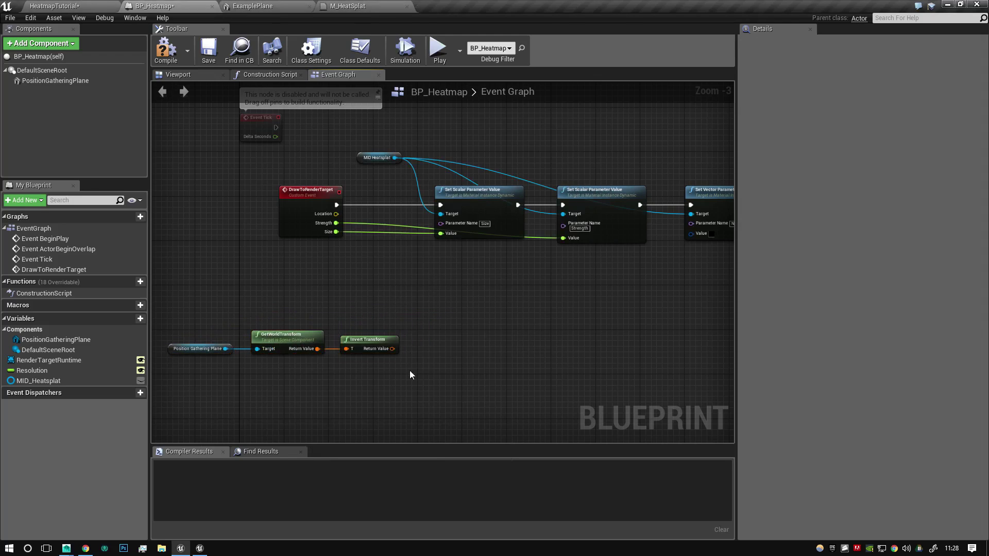
pyautogui.rightClick(469, 369)
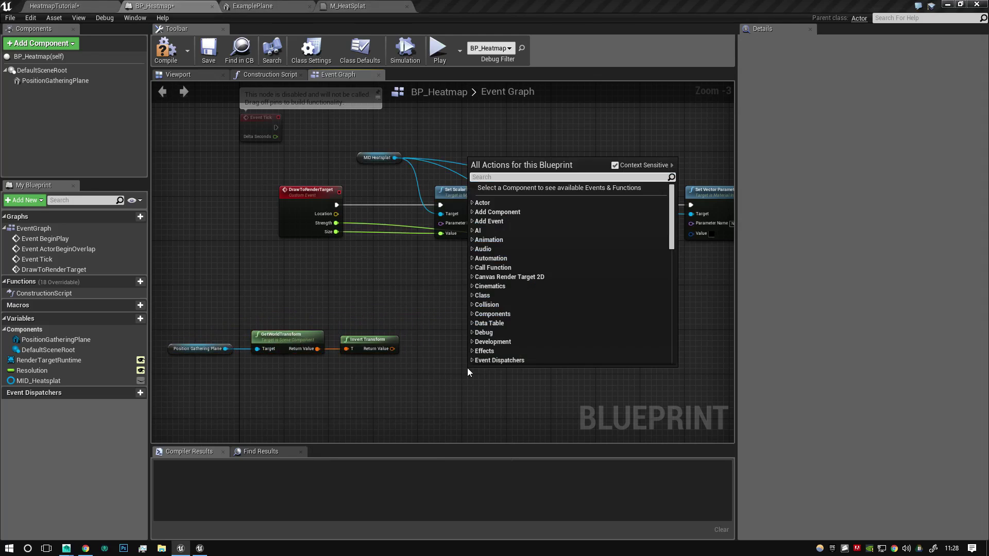
pyautogui.write('transf')
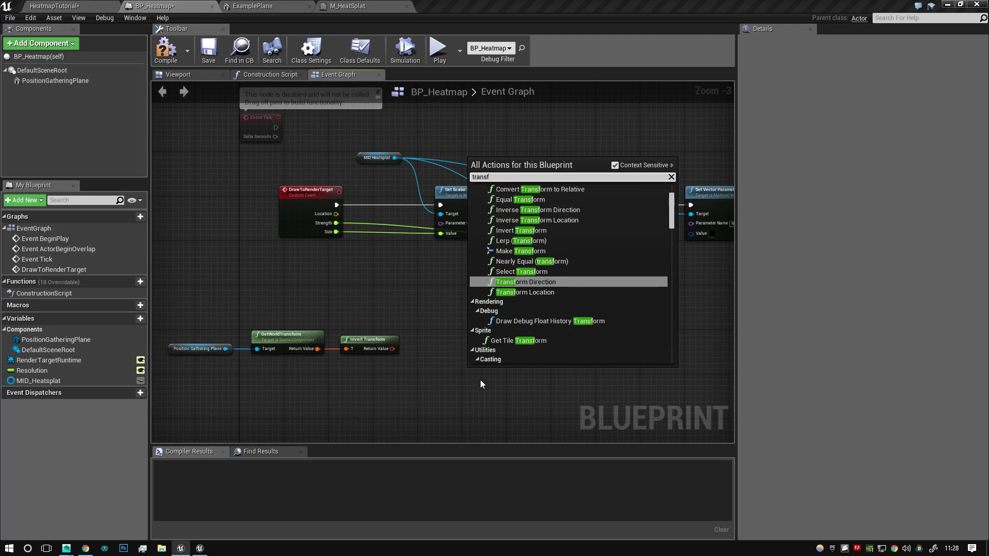
pyautogui.click(481, 381)
# Step: Add a Transform Location node fed by the event's Location output and connect the inverted transform to its T input
pyautogui.moveTo(338, 212); pyautogui.dragTo(438, 311)
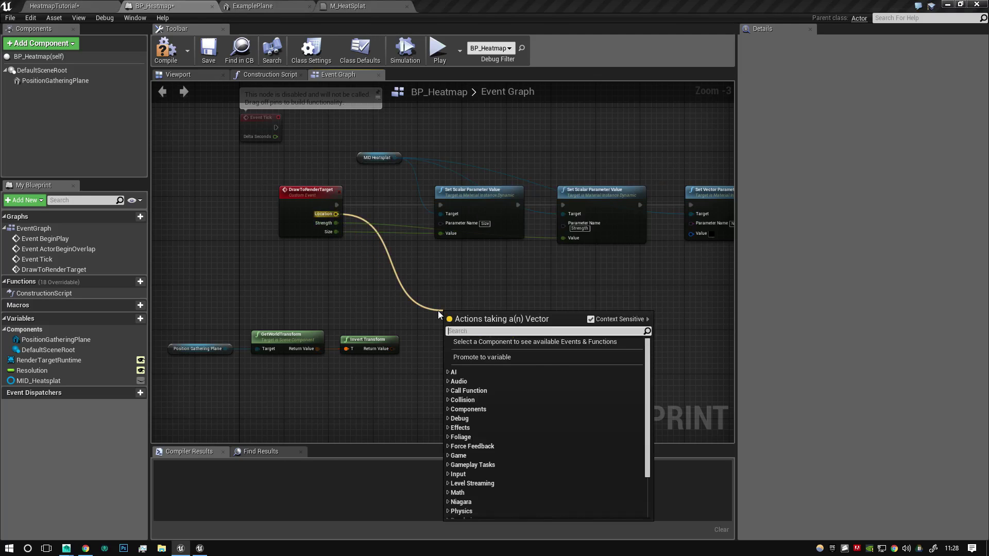
pyautogui.write('transform l')
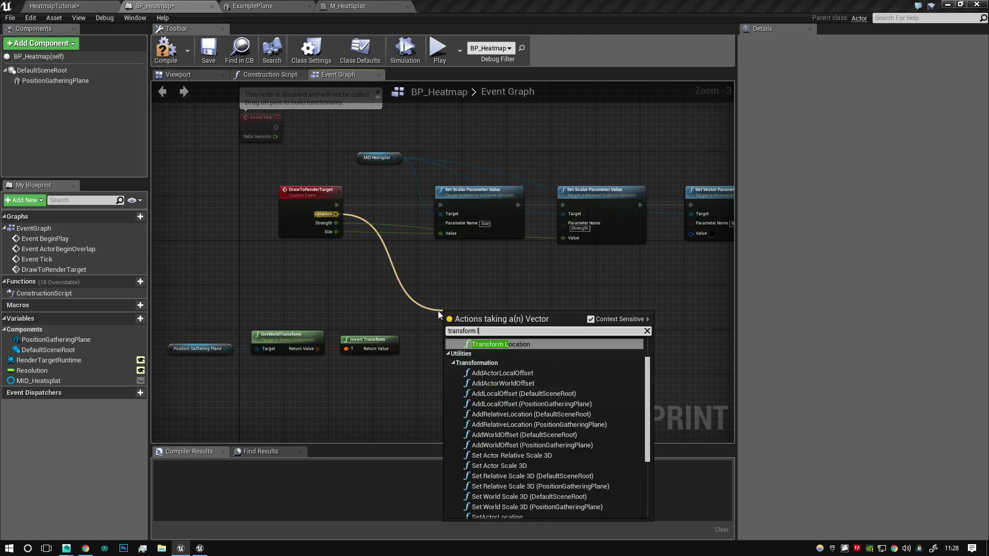
pyautogui.press('Return')
pyautogui.moveTo(392, 349); pyautogui.dragTo(446, 346)
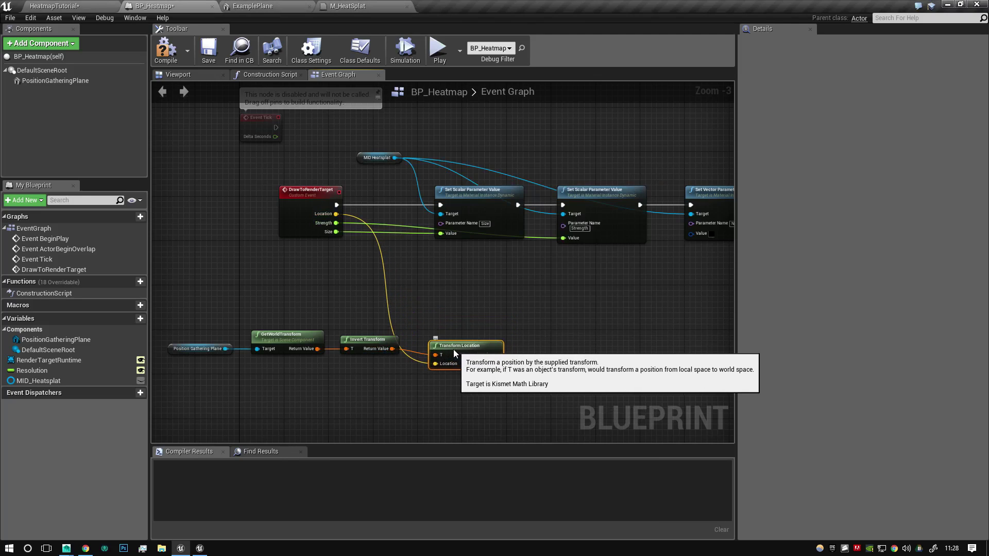
# Step: Arrange the plane reference, GetWorldTransform, Invert Transform and Transform Location nodes in a compact row below the event
pyautogui.moveTo(541, 295); pyautogui.dragTo(445, 343)
pyautogui.moveTo(493, 300); pyautogui.dragTo(366, 383)
pyautogui.moveTo(383, 353); pyautogui.dragTo(371, 353)
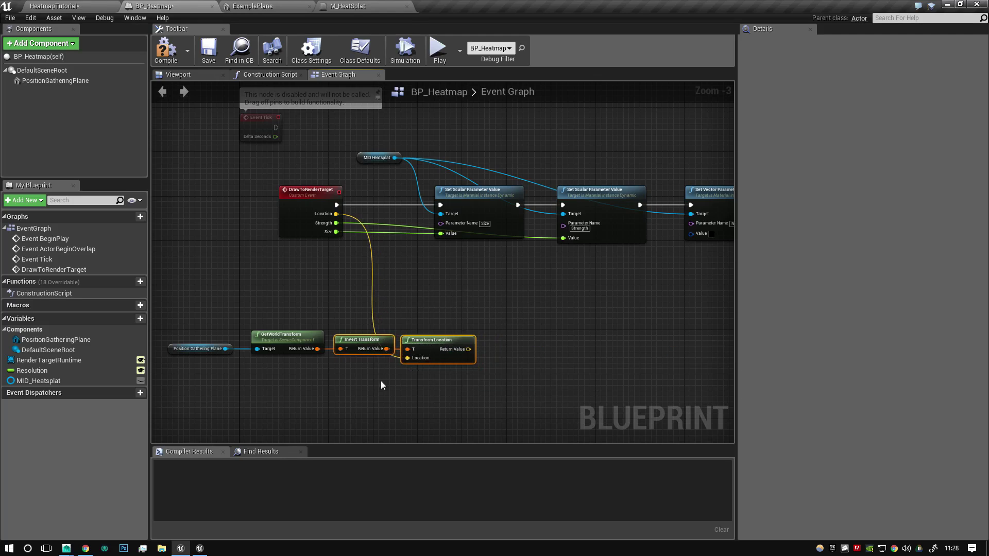
pyautogui.moveTo(495, 285); pyautogui.dragTo(237, 382)
pyautogui.moveTo(373, 353); pyautogui.dragTo(366, 353)
pyautogui.moveTo(491, 292); pyautogui.dragTo(461, 335)
pyautogui.click(330, 303)
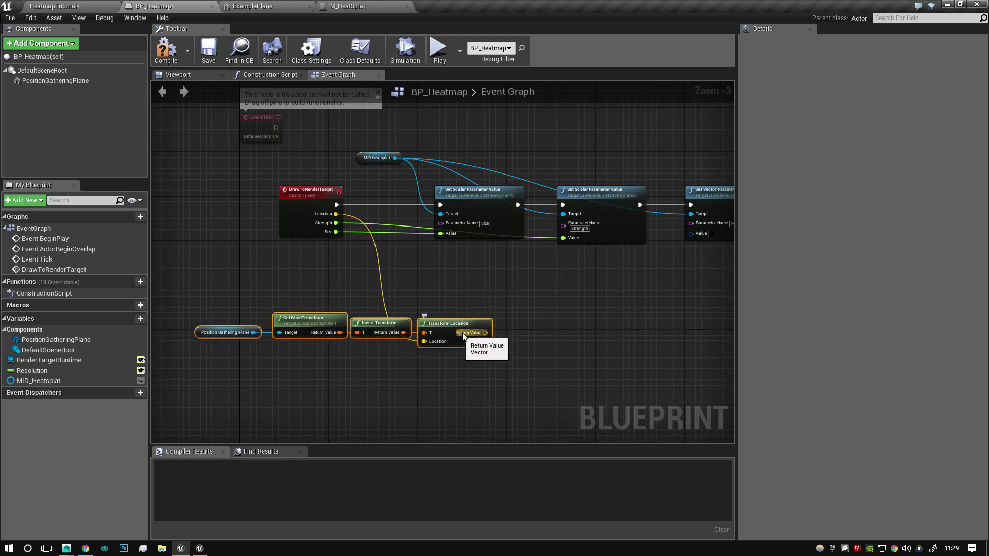
pyautogui.click(582, 303)
pyautogui.moveTo(594, 300); pyautogui.dragTo(436, 339, button='right')
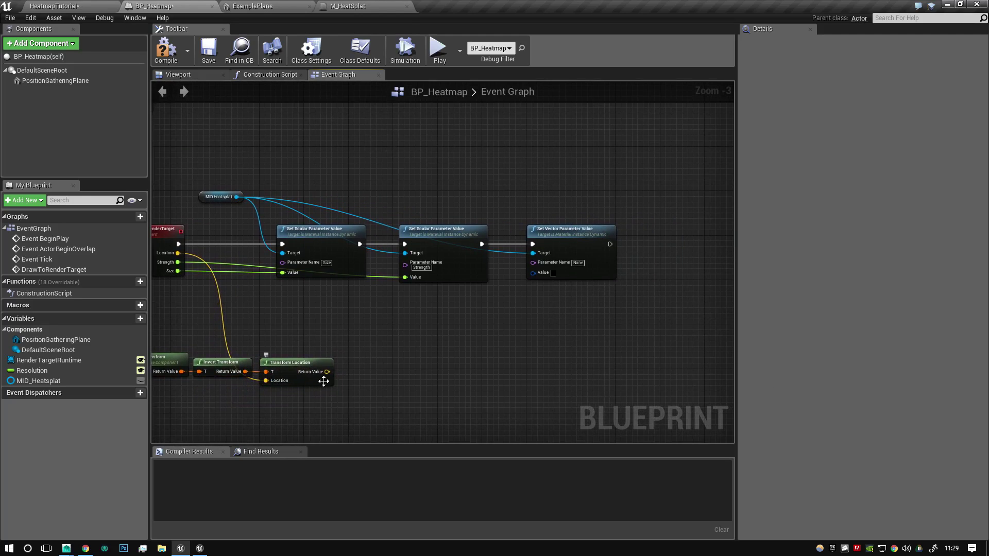
pyautogui.moveTo(326, 374); pyautogui.dragTo(403, 370)
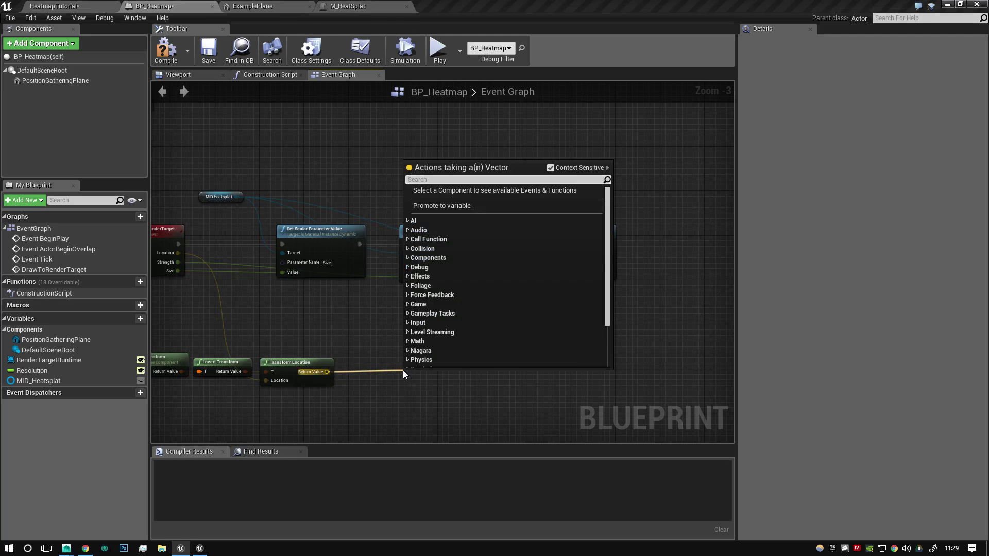
pyautogui.write('/')
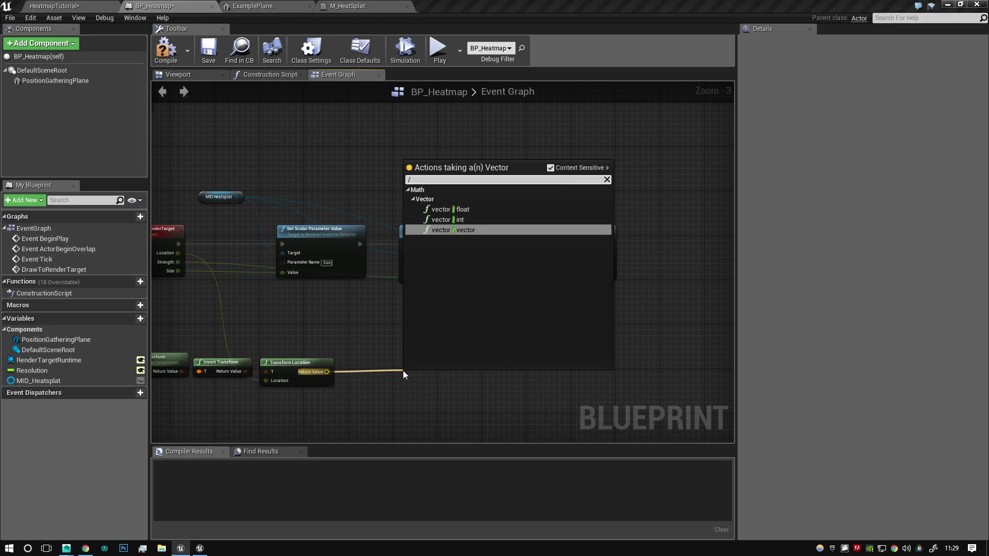
pyautogui.press('Return')
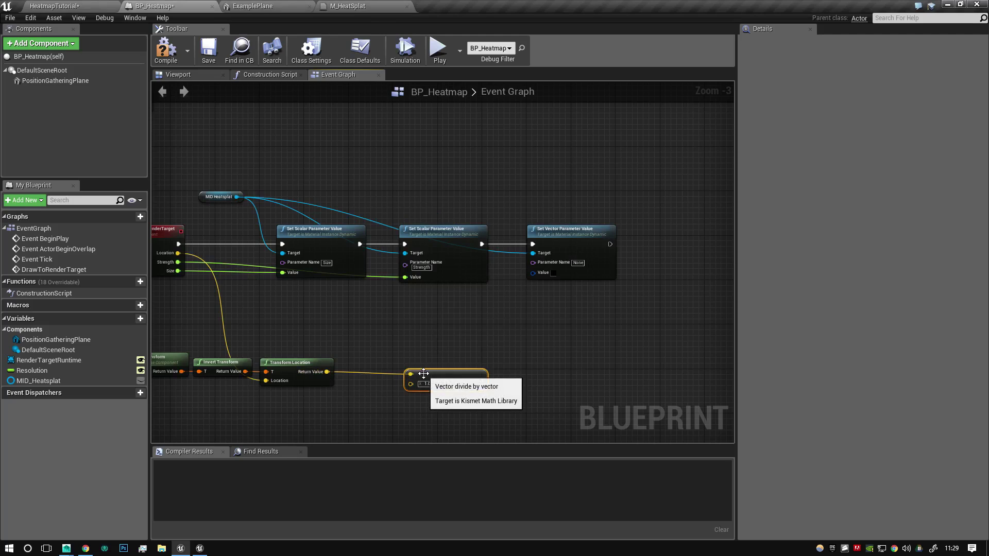
pyautogui.press('Delete')
# Step: Add a vector / float division node fed by Transform Location's return value
pyautogui.moveTo(328, 372); pyautogui.dragTo(373, 373)
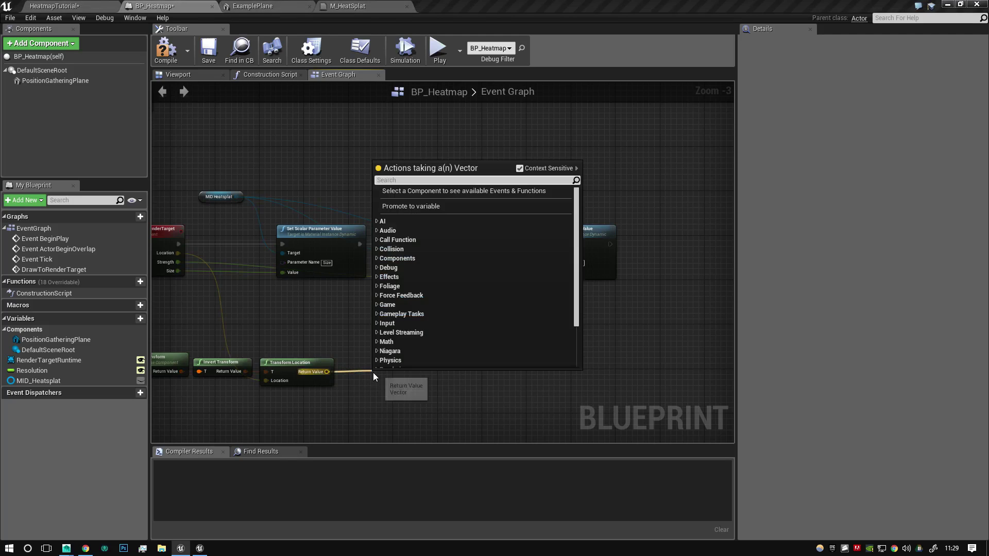
pyautogui.write('/')
pyautogui.press('Up')
pyautogui.press('Up')
pyautogui.press('Return')
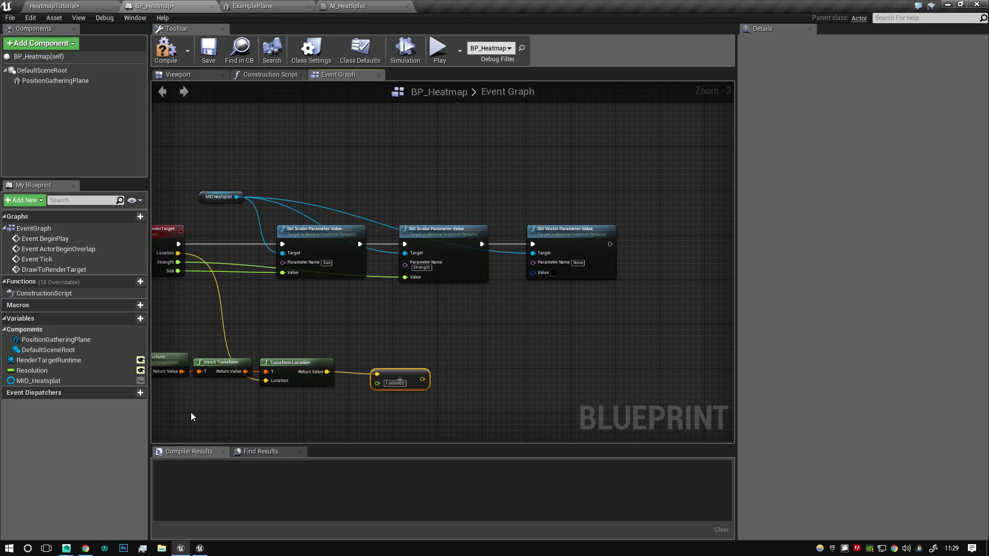
# Step: Use the Resolution variable as the divisor of the division node and place its getter just below Transform Location
pyautogui.moveTo(191, 414); pyautogui.dragTo(293, 338, button='right')
pyautogui.keyDown('ctrl'); pyautogui.moveTo(61, 371); pyautogui.dragTo(479, 308); pyautogui.keyUp('ctrl')
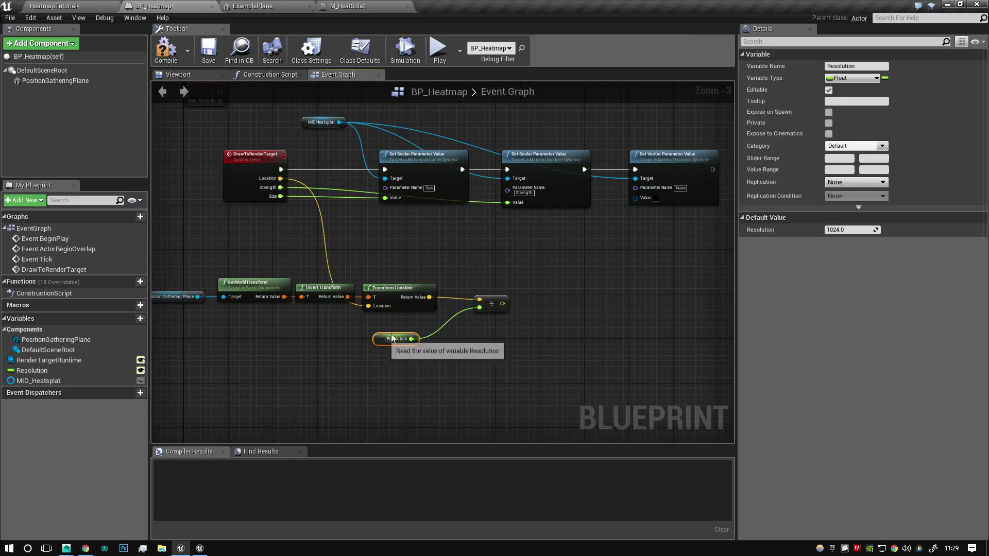
pyautogui.moveTo(393, 335); pyautogui.dragTo(415, 324)
pyautogui.click(491, 327)
pyautogui.click(556, 308)
# Step: Connect the division result to the Set Vector Parameter Value node's Value input and place the conversion node beside the division
pyautogui.moveTo(491, 302); pyautogui.dragTo(645, 199)
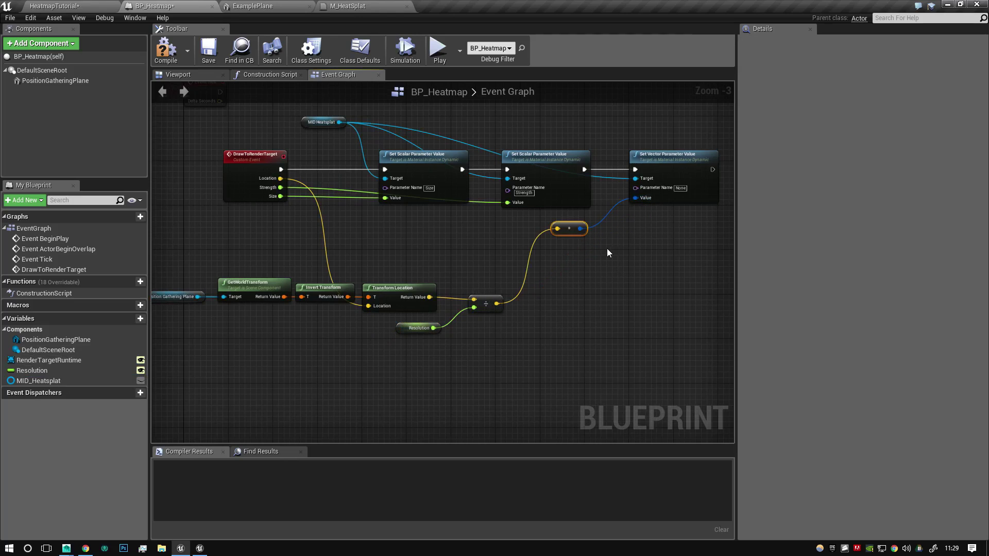
pyautogui.moveTo(566, 225); pyautogui.dragTo(537, 298)
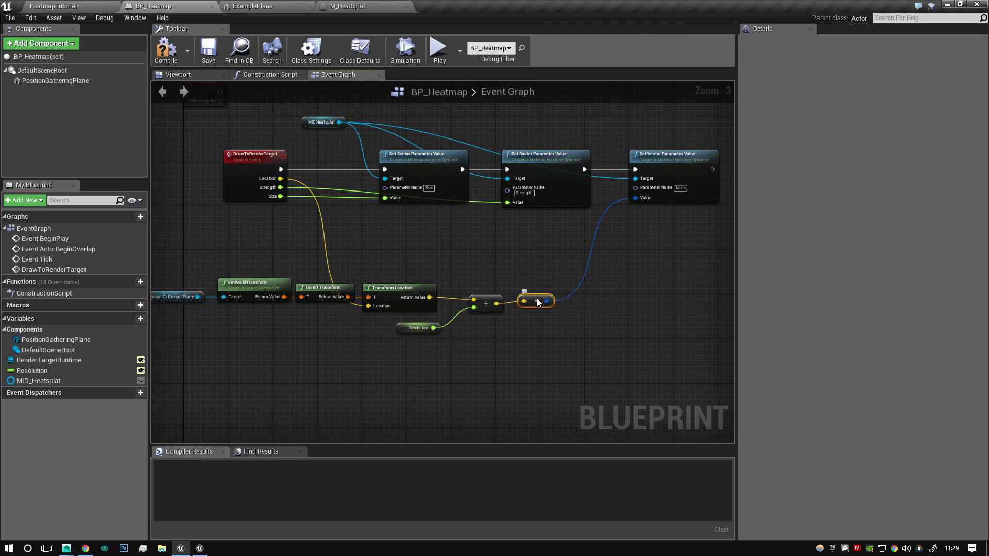
pyautogui.click(606, 275)
# Step: Set the Set Vector Parameter Value node's parameter name to Position
pyautogui.scroll(-1, 694, 277)
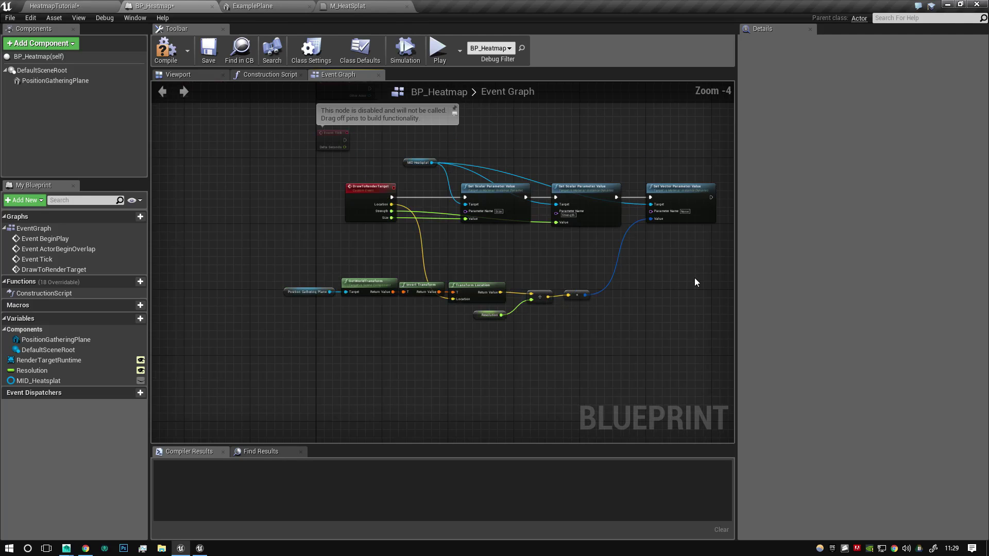
pyautogui.moveTo(694, 277); pyautogui.dragTo(473, 341, button='right')
pyautogui.click(468, 273)
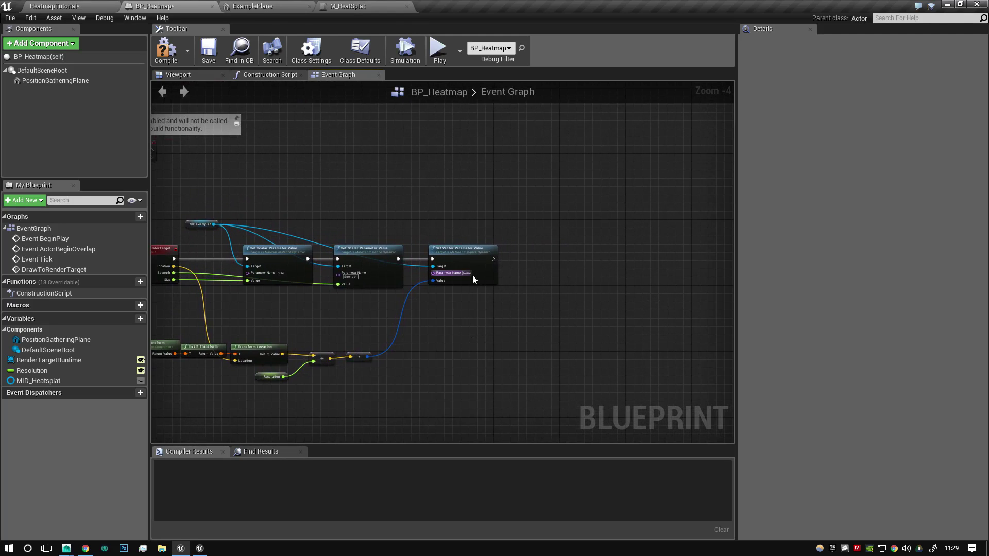
pyautogui.write('Position')
pyautogui.press('Return')
# Step: Add a Draw Material to Render Target node after the Set Vector Parameter Value node
pyautogui.scroll(4, 616, 318)
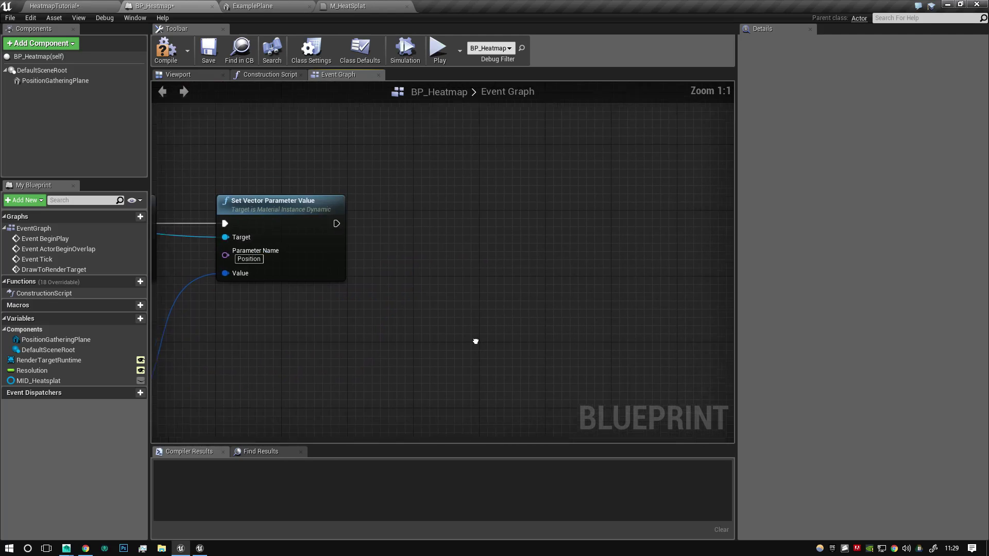
pyautogui.rightClick(422, 270)
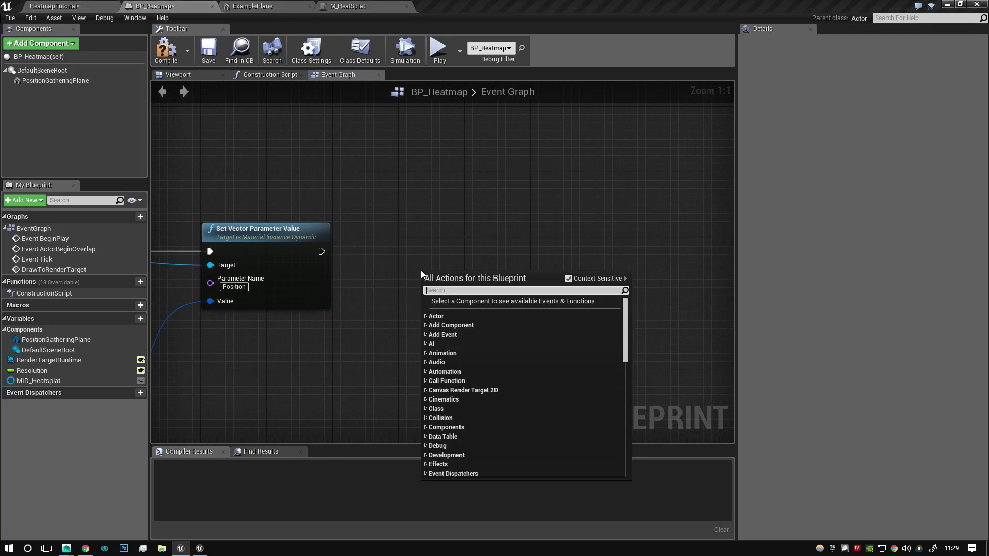
pyautogui.write('draw mater')
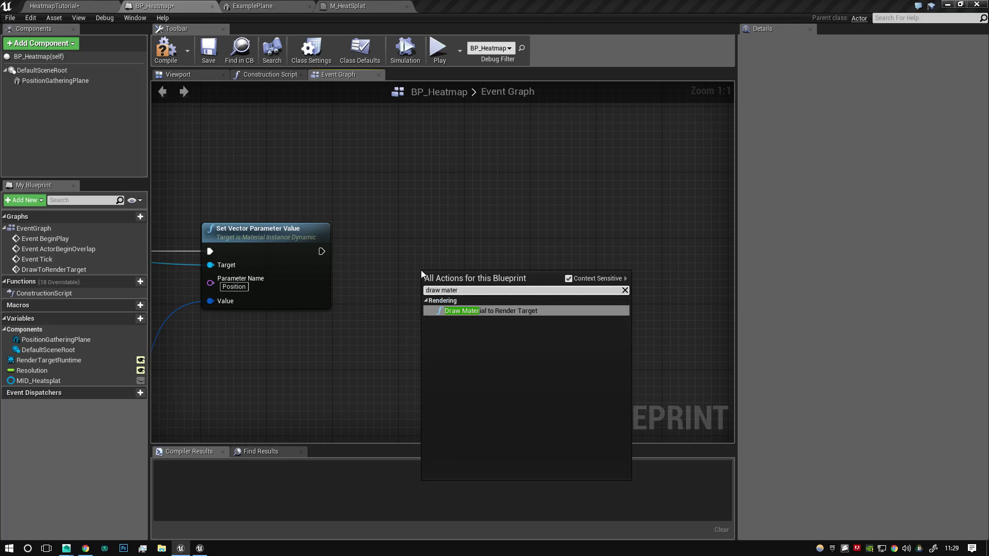
pyautogui.press('Return')
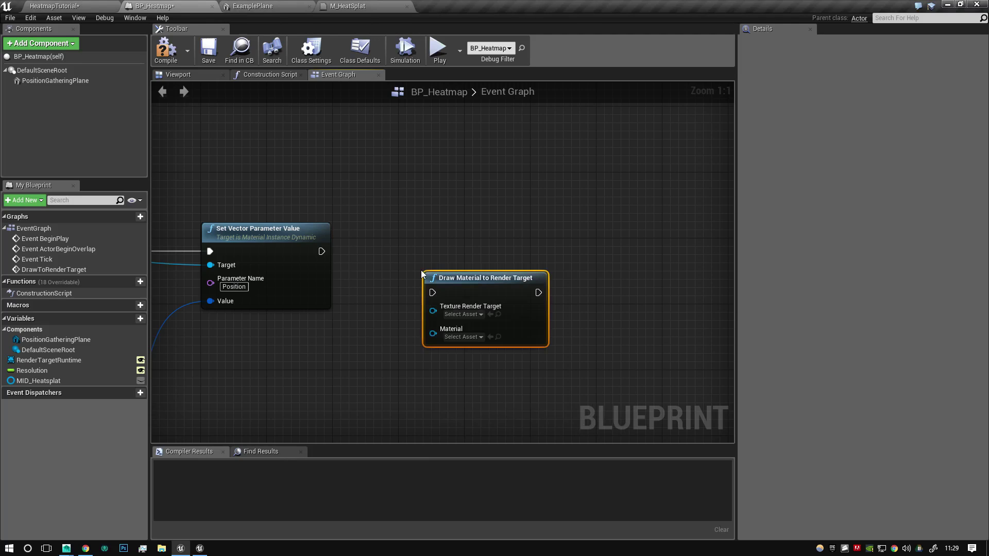
# Step: Connect MID Heatsplat to the Draw Material to Render Target node's Material input and link its execution after the Position parameter node
pyautogui.moveTo(349, 308); pyautogui.dragTo(594, 315, button='right')
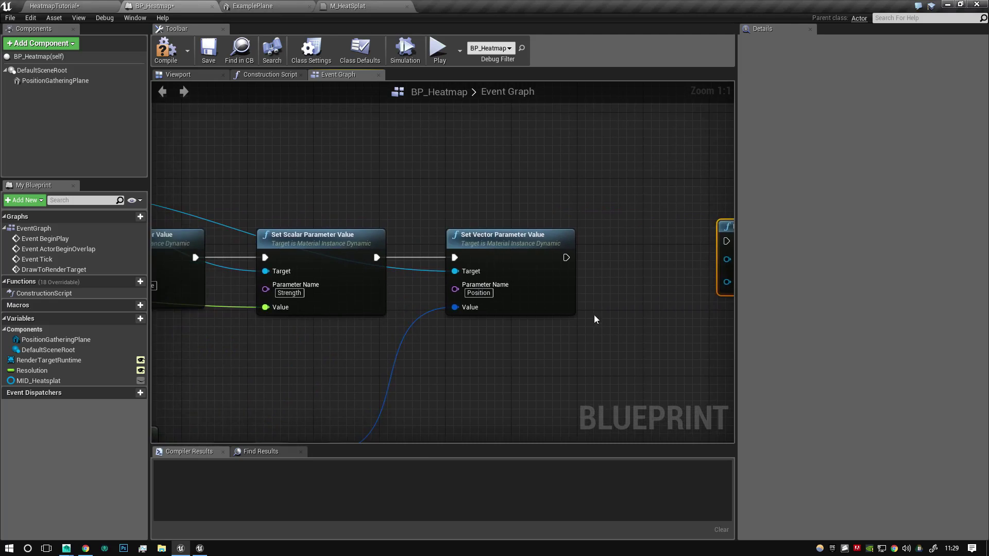
pyautogui.scroll(-2, 582, 313)
pyautogui.moveTo(198, 230); pyautogui.dragTo(245, 215, button='right')
pyautogui.moveTo(199, 204)
pyautogui.mouseDown()
pyautogui.moveTo(632, 202)
pyautogui.moveTo(731, 222)
pyautogui.moveTo(563, 279)
pyautogui.moveTo(529, 245)
pyautogui.moveTo(422, 255)
pyautogui.moveTo(537, 241)
pyautogui.moveTo(534, 249)
pyautogui.mouseUp()
pyautogui.click(419, 256)
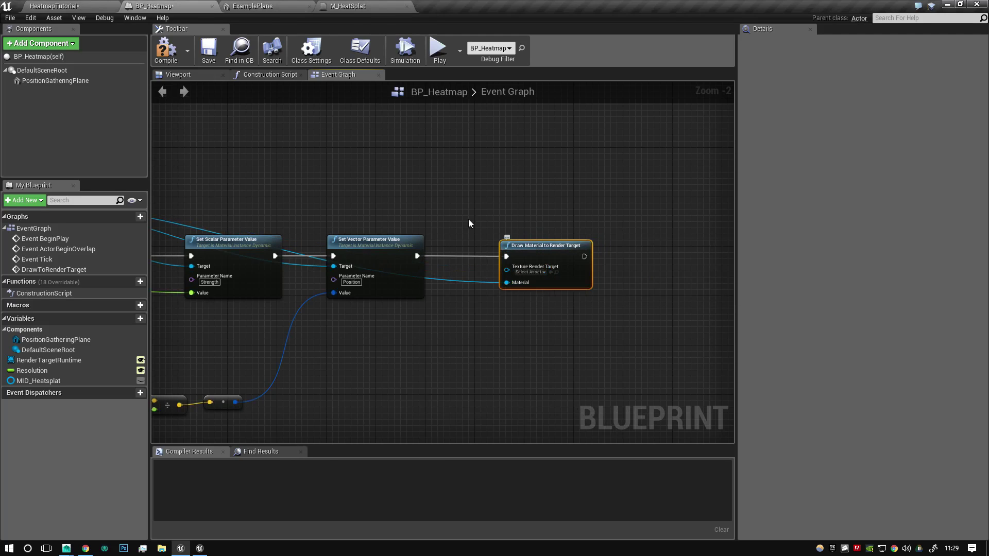
# Step: Compile and save the BP_Heatmap blueprint, and save the HeatmapTutorial level
pyautogui.click(174, 61)
pyautogui.click(209, 51)
pyautogui.click(67, 7)
pyautogui.hotkey('ctrl', 's')
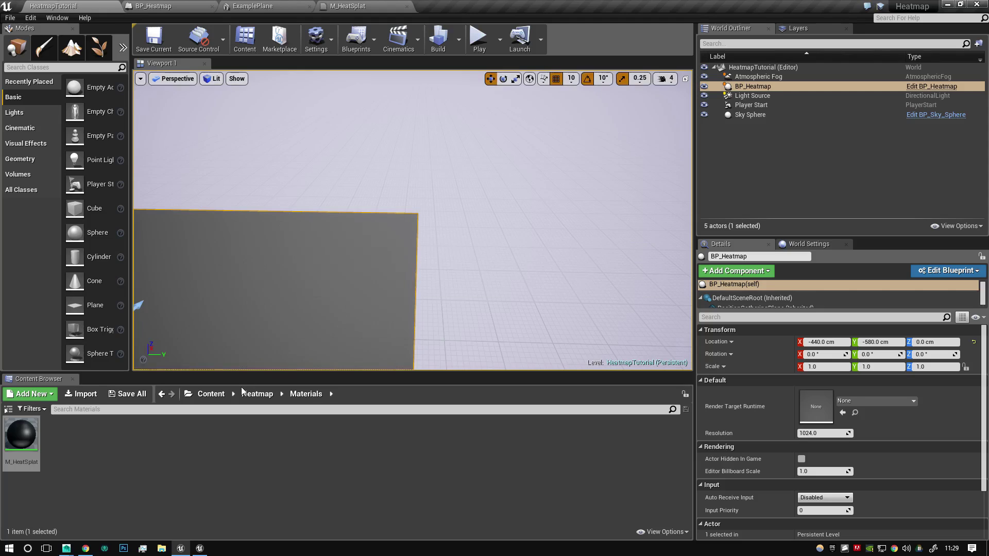
# Step: Create a Render Target asset in the Heatmap/Renders folder and name it RenderTarget_HeatmapRuntime
pyautogui.click(243, 393)
pyautogui.doubleClick(133, 442)
pyautogui.rightClick(147, 448)
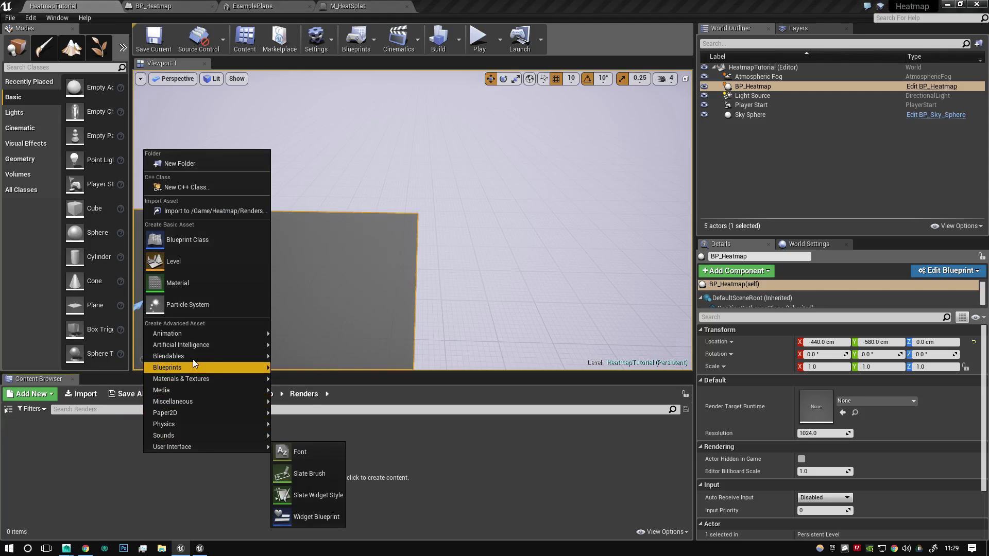
pyautogui.moveTo(205, 378)
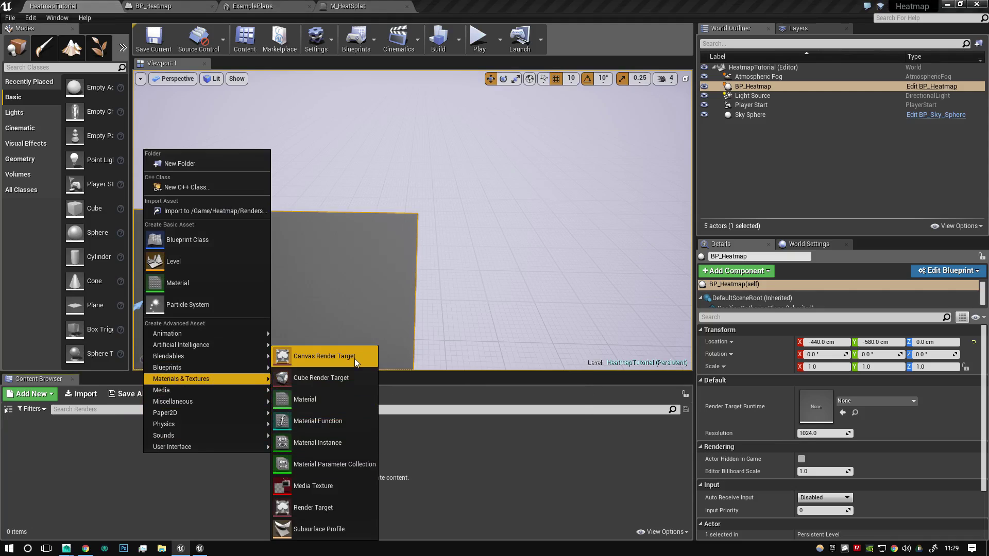
pyautogui.click(331, 508)
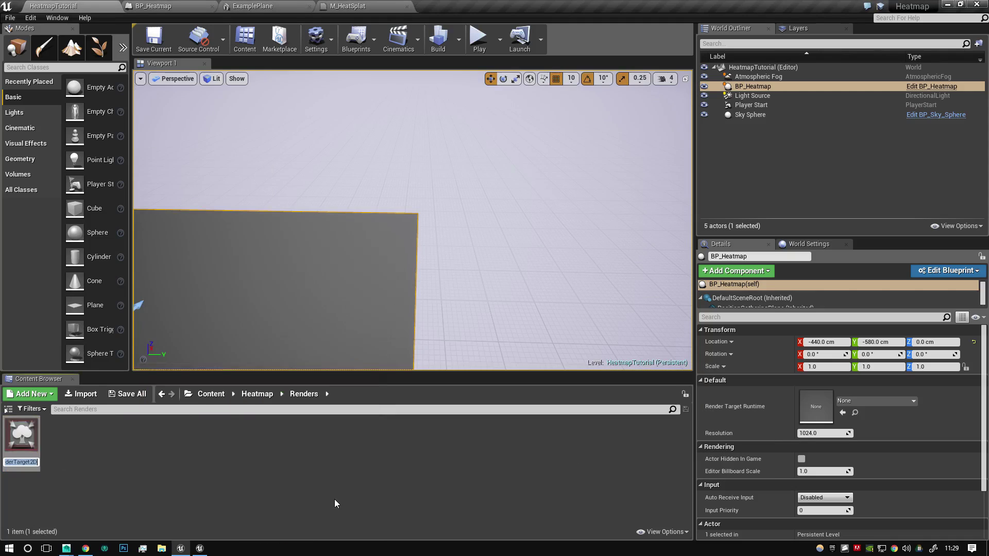
pyautogui.write('Heatmap')
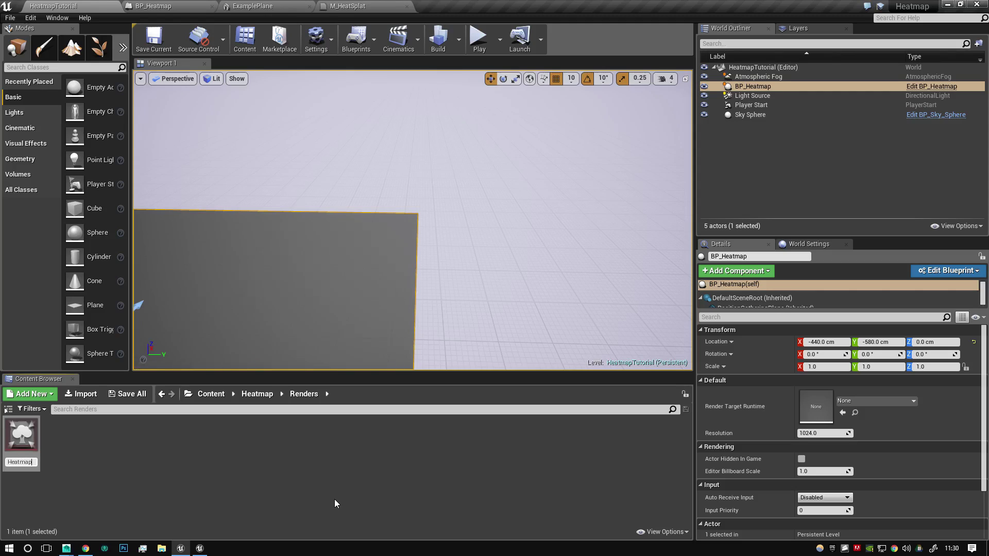
pyautogui.press('Home')
pyautogui.write('Re')
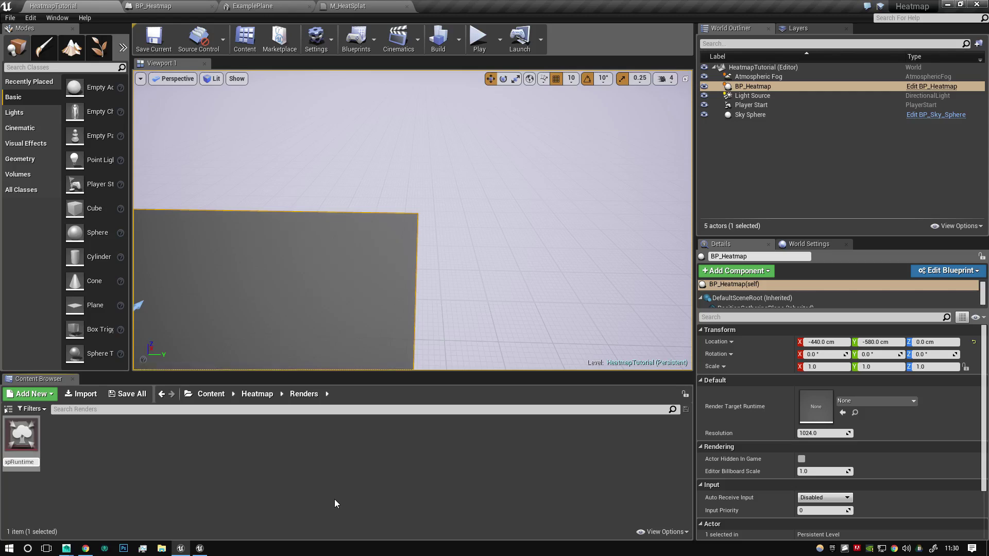
pyautogui.press('Return')
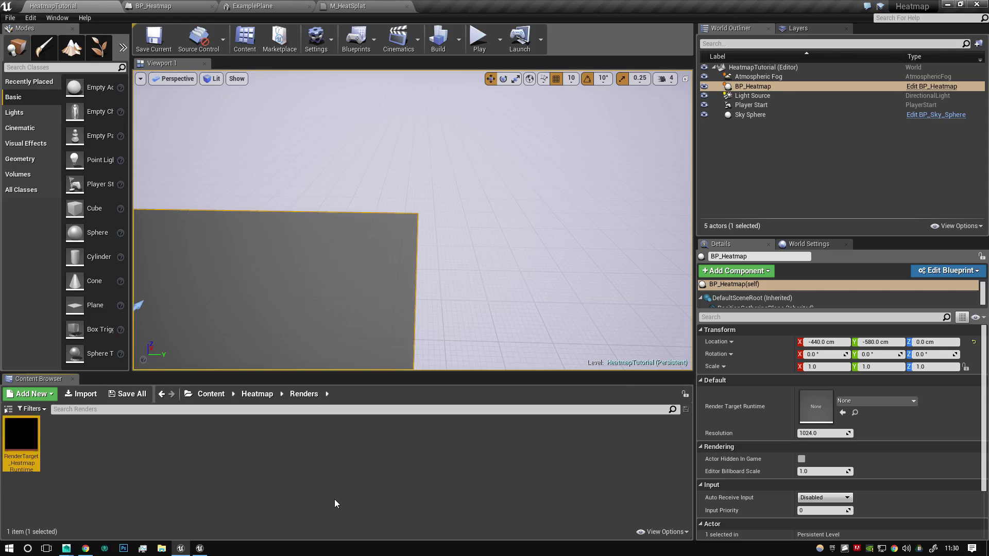
# Step: Open RenderTarget_HeatmapRuntime and set its Size X and Size Y to 1024
pyautogui.doubleClick(29, 456)
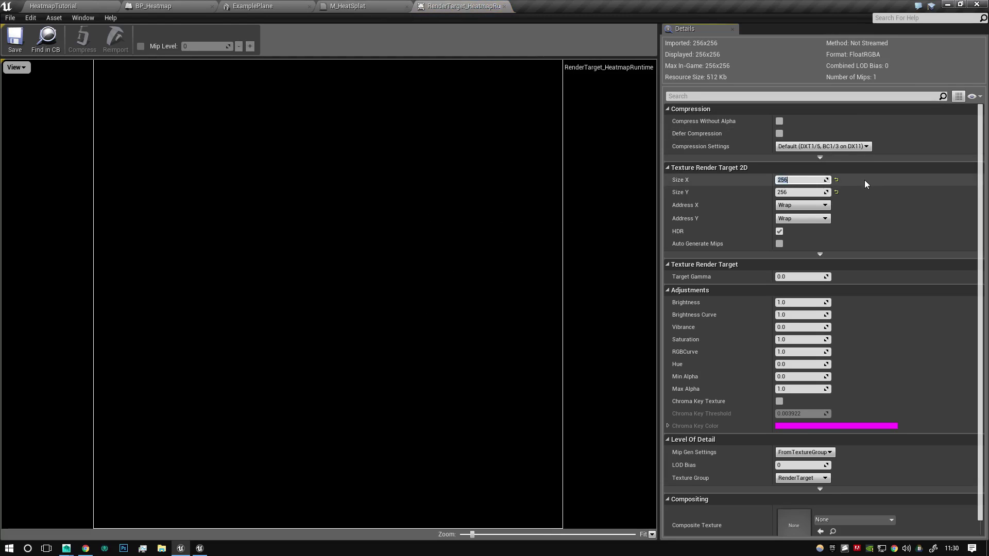
pyautogui.write('1024')
pyautogui.press('Tab')
pyautogui.write('1024')
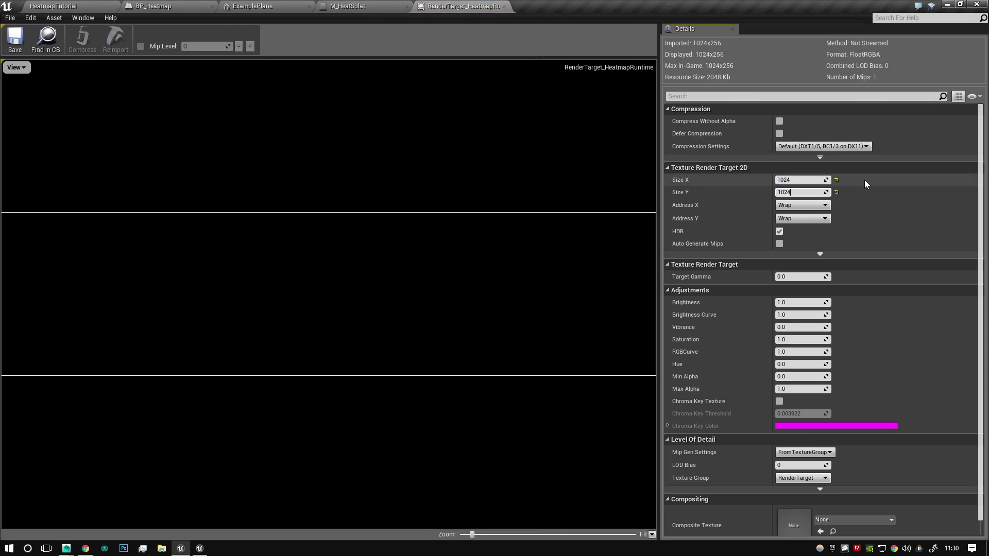
pyautogui.press('Return')
# Step: Set the render target's Address X and Address Y to Clamp
pyautogui.click(819, 206)
pyautogui.click(814, 220)
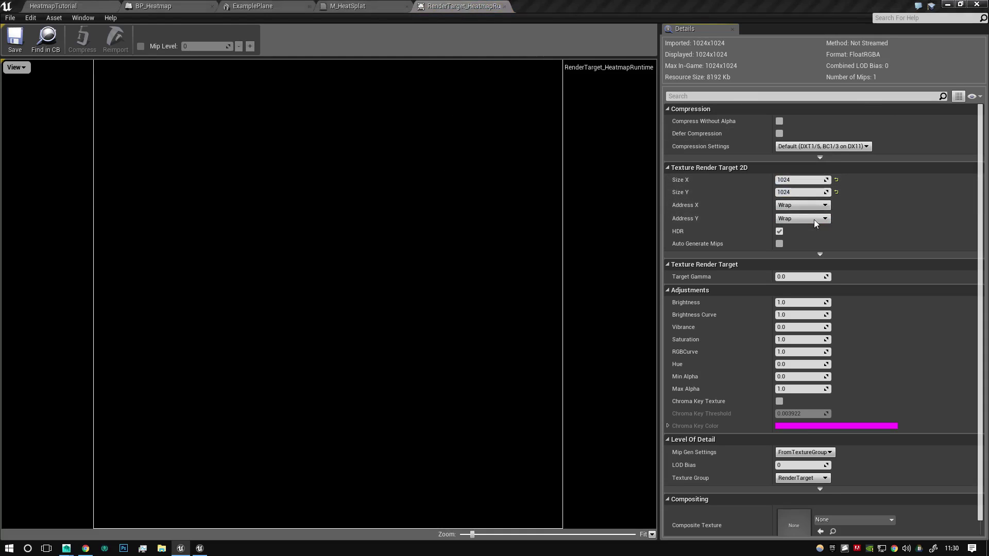
pyautogui.click(814, 220)
pyautogui.click(815, 234)
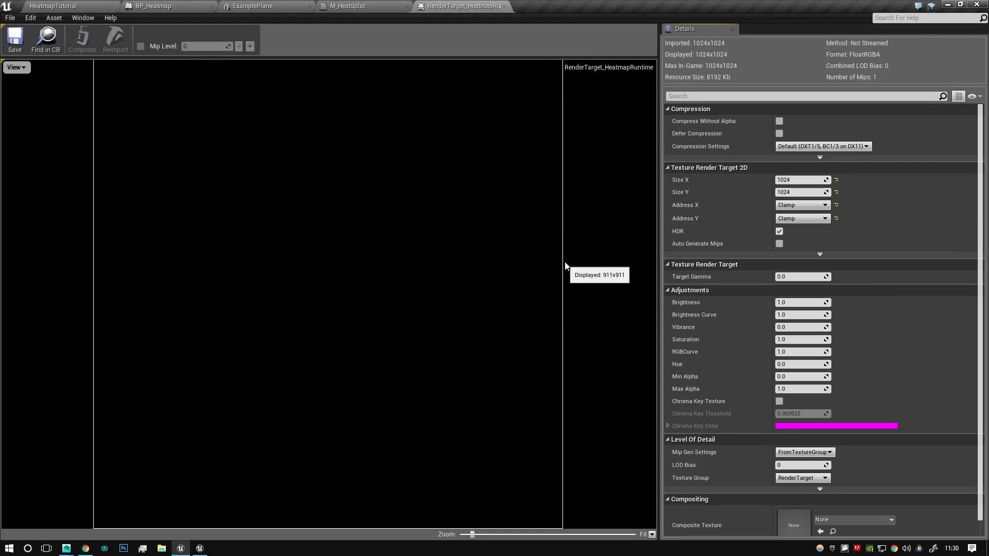
# Step: Set the render target's Mip Gen Settings to NoMipmaps and enable Compress Without Alpha
pyautogui.click(107, 6)
pyautogui.moveTo(421, 182); pyautogui.dragTo(366, 204, button='right')
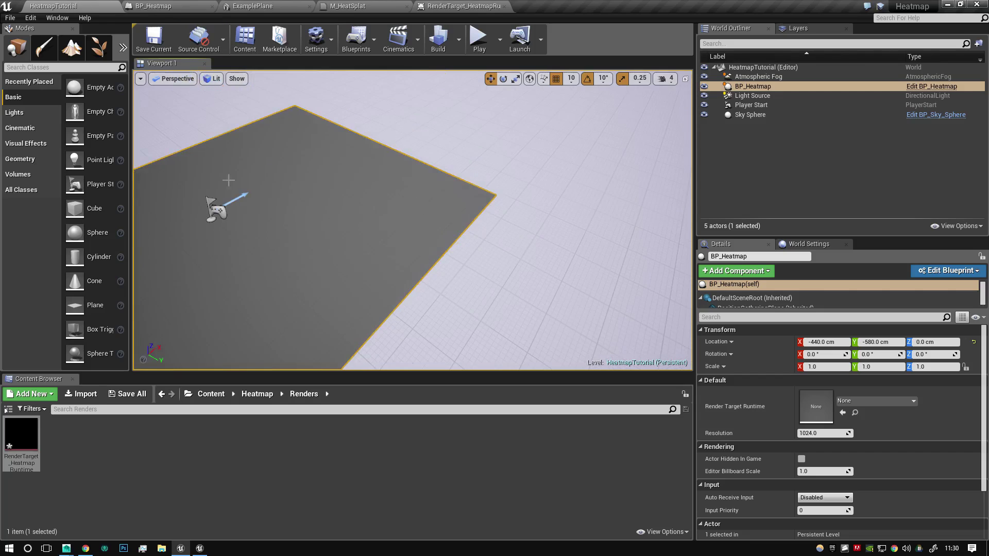
pyautogui.click(460, 6)
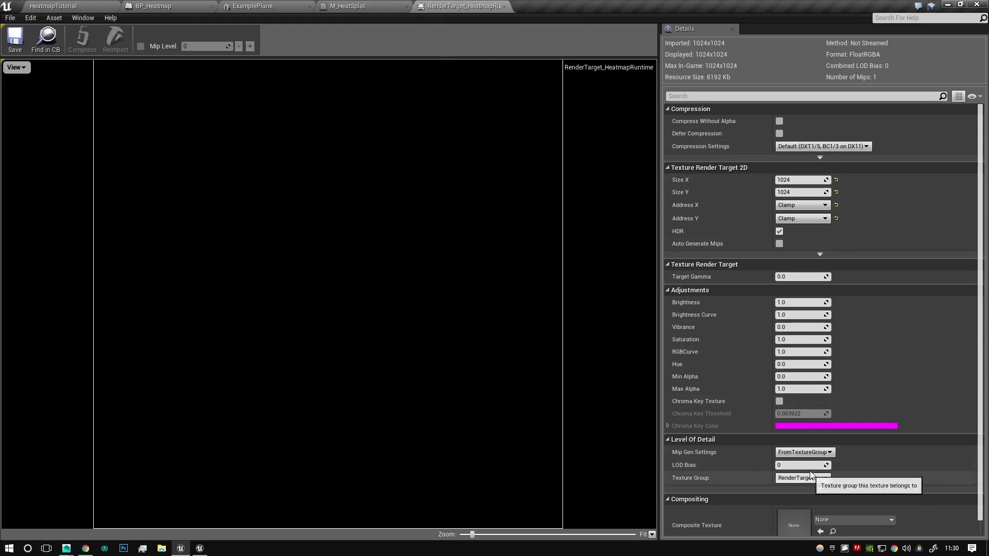
pyautogui.click(812, 453)
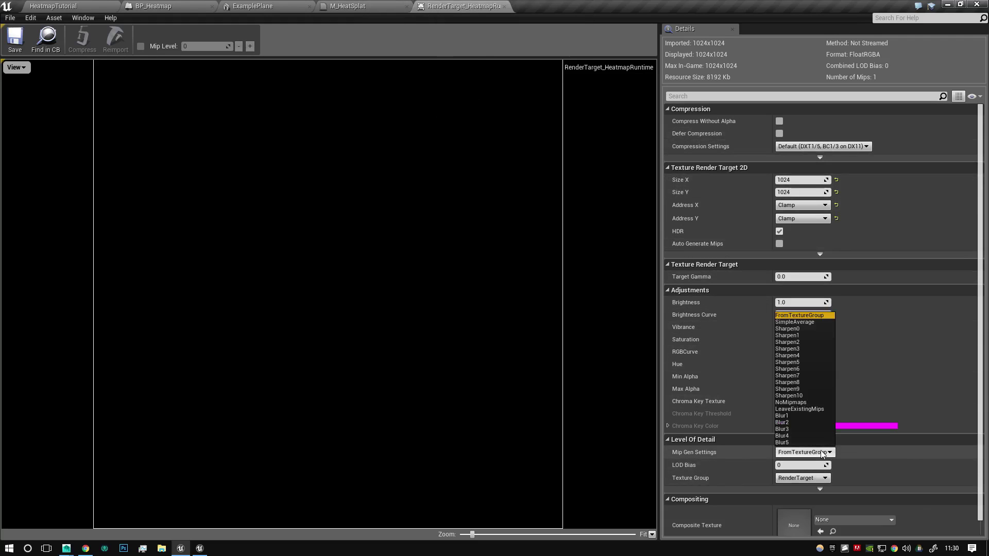
pyautogui.click(814, 404)
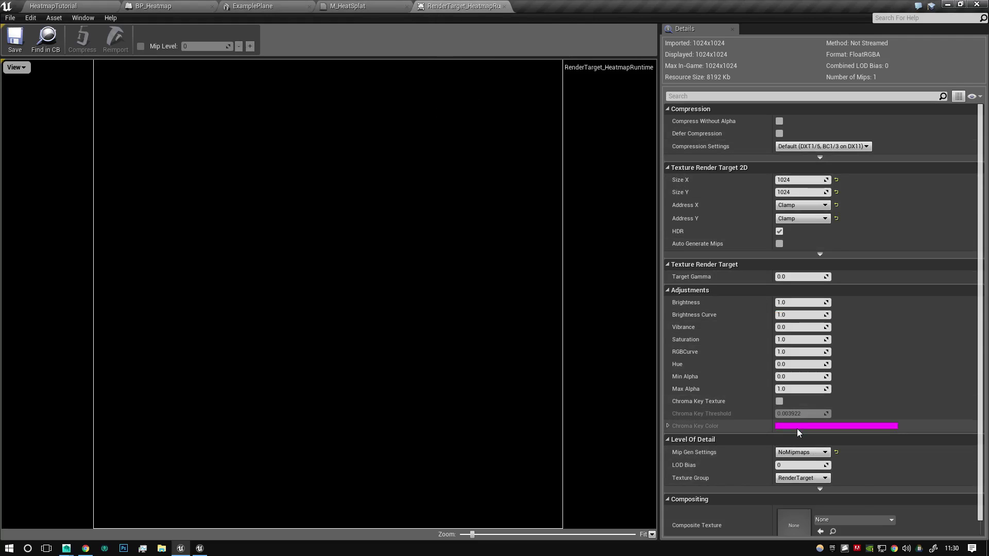
pyautogui.click(780, 122)
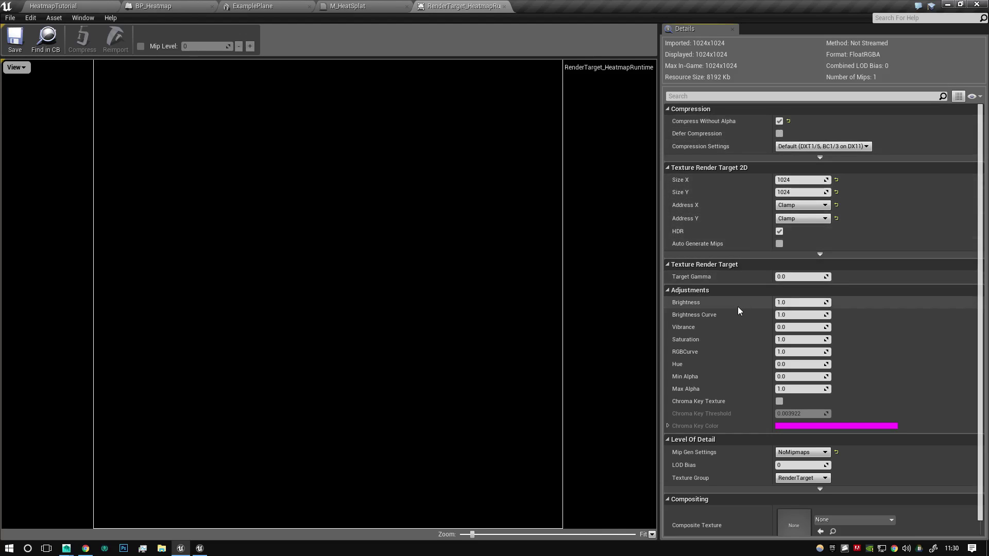
pyautogui.scroll(-1, 738, 311)
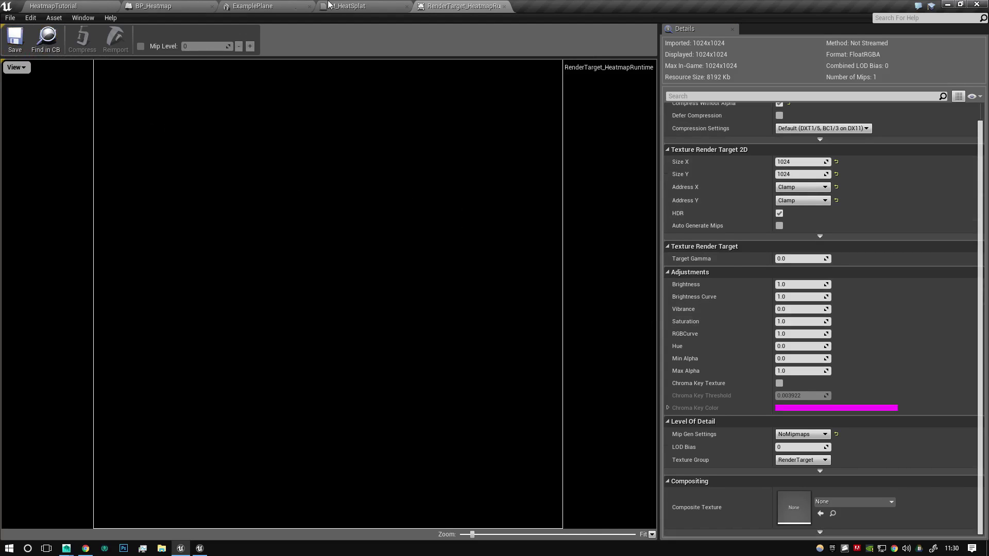
# Step: Connect the RenderTargetRuntime variable to the Texture Render Target input of BP_Heatmap's Draw Material to Render Target node and save the blueprint
pyautogui.click(350, 6)
pyautogui.click(462, 6)
pyautogui.click(359, 5)
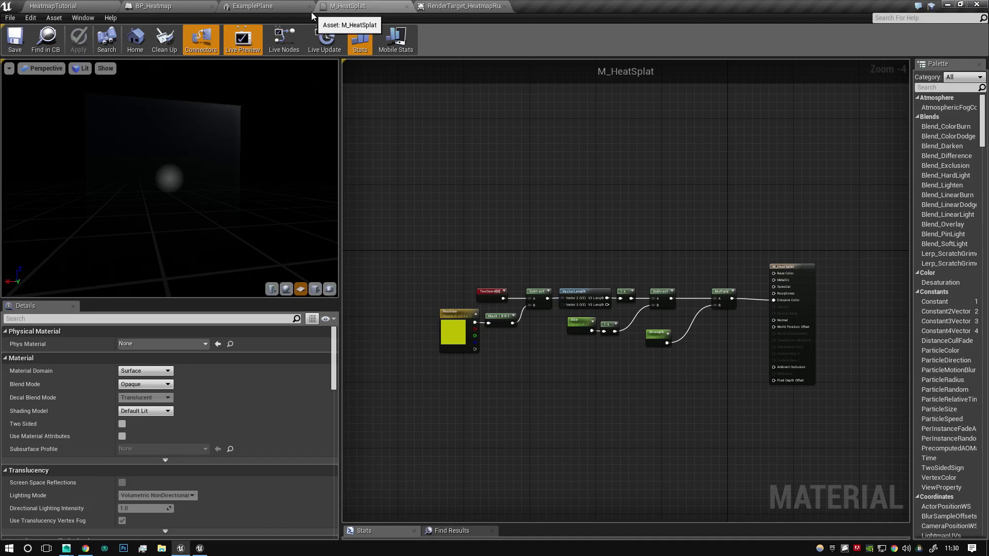
pyautogui.click(281, 7)
pyautogui.click(165, 6)
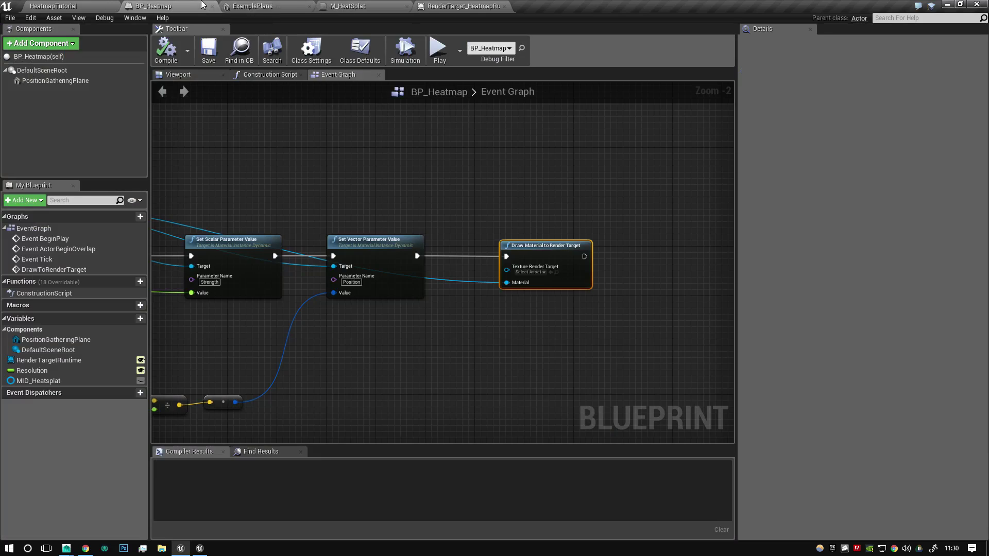
pyautogui.moveTo(391, 226); pyautogui.dragTo(461, 201, button='right')
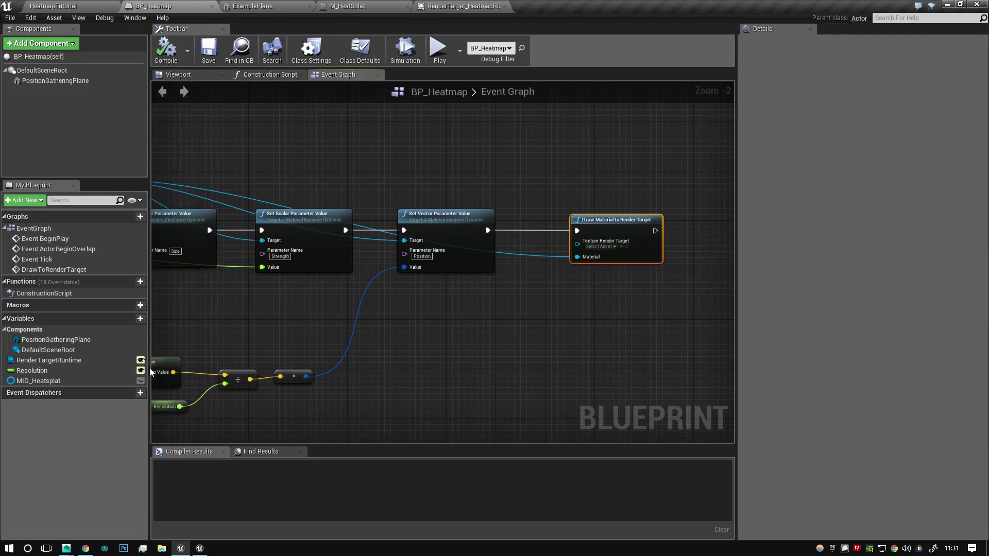
pyautogui.moveTo(49, 360); pyautogui.dragTo(590, 250)
pyautogui.click(542, 314)
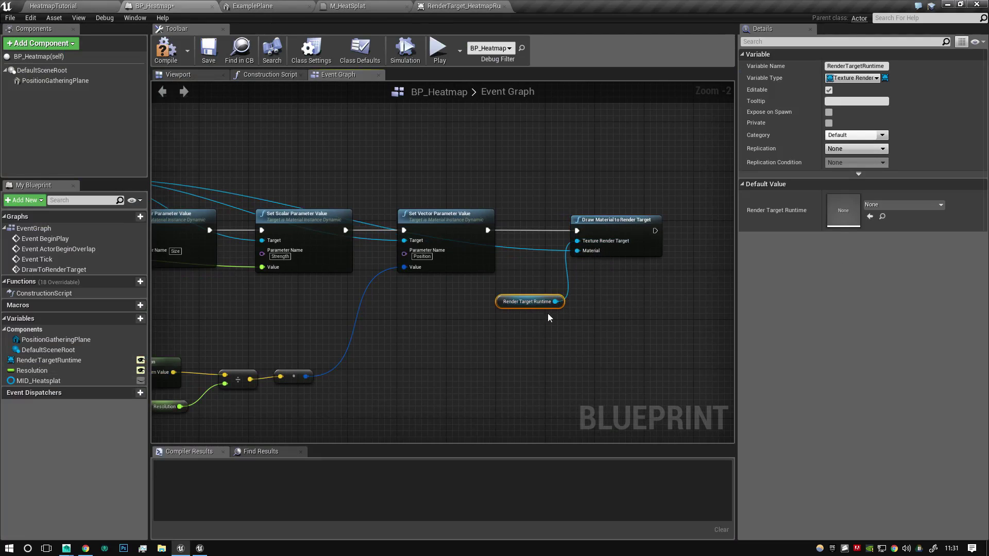
pyautogui.click(209, 52)
# Step: Set the RenderTargetRuntime variable's default value to RenderTarget_HeatmapRuntime and compile the blueprint
pyautogui.click(77, 360)
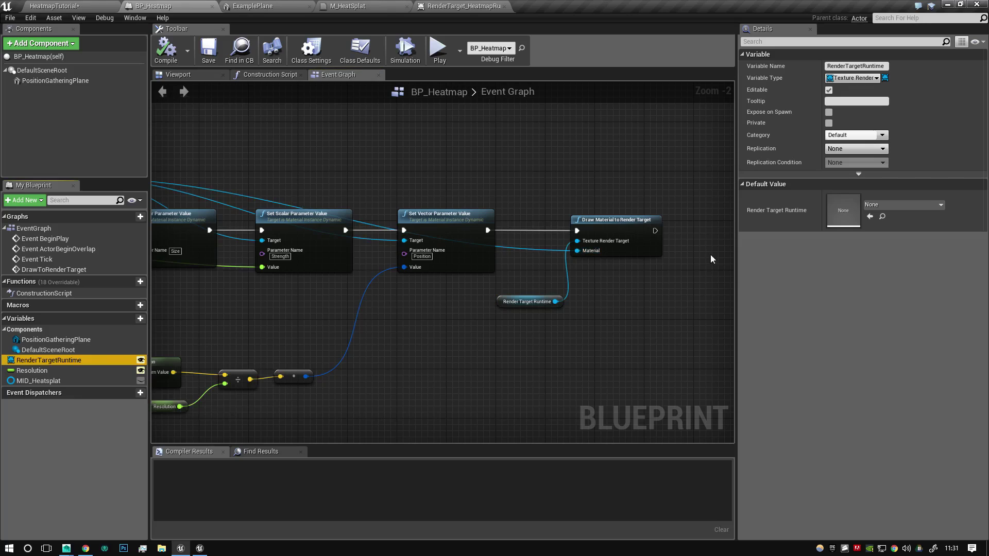
pyautogui.click(902, 204)
pyautogui.click(890, 325)
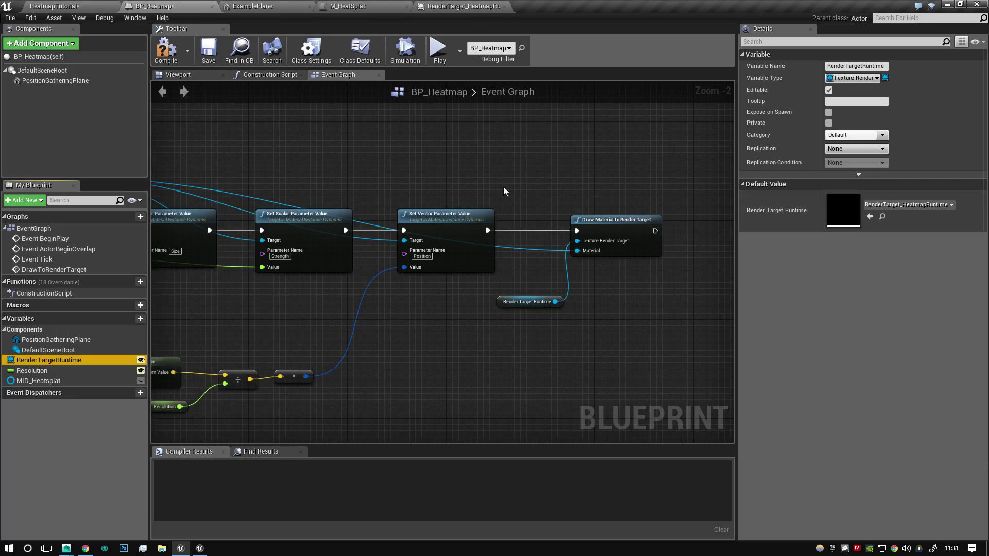
pyautogui.click(166, 50)
# Step: Examine the BP_Heatmap plane in the HeatmapTutorial level and its Render Target Runtime setting
pyautogui.click(56, 6)
pyautogui.moveTo(513, 258); pyautogui.dragTo(319, 288, button='right')
pyautogui.moveTo(519, 284); pyautogui.dragTo(520, 261, button='right')
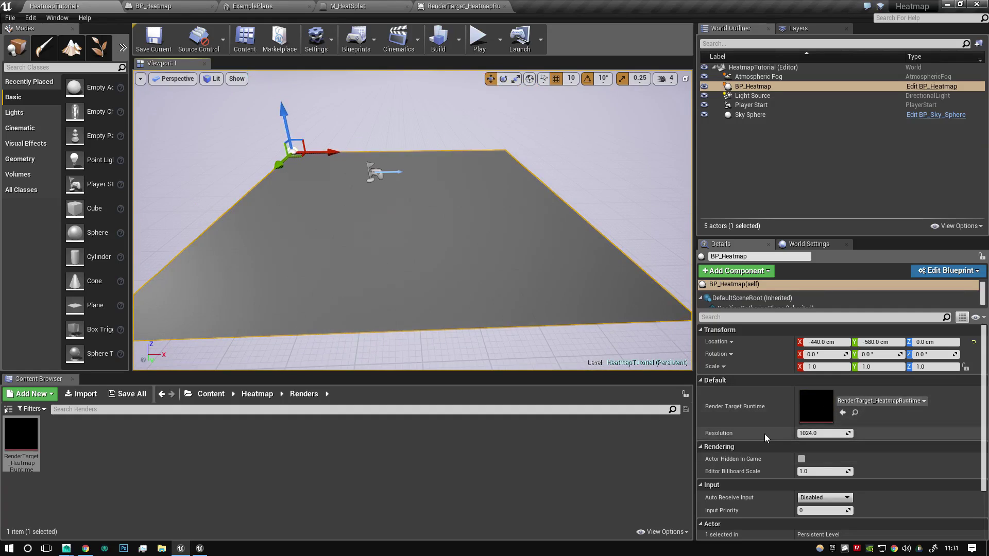
pyautogui.press('f')
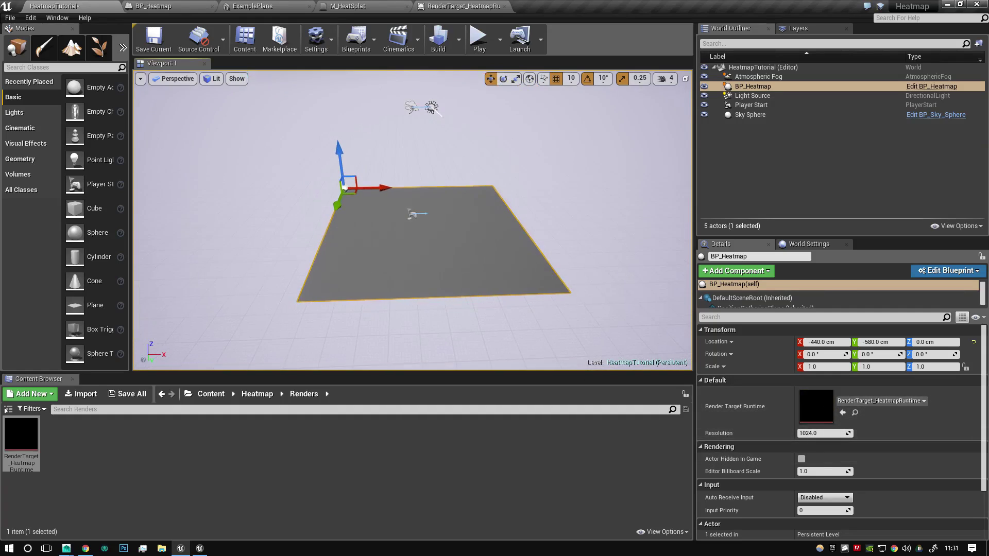
pyautogui.keyDown('alt'); pyautogui.moveTo(471, 305); pyautogui.dragTo(582, 322); pyautogui.keyUp('alt')
pyautogui.keyDown('alt'); pyautogui.moveTo(369, 214); pyautogui.dragTo(403, 206); pyautogui.keyUp('alt')
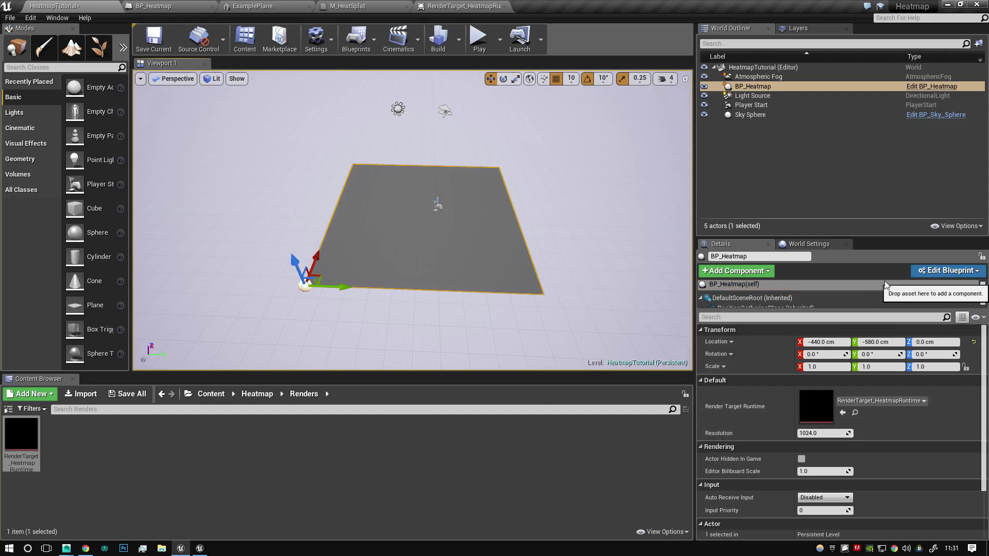
# Step: Try moving the BP_Heatmap actor to X -620 cm, Y -620 cm in the level, and undo the move
pyautogui.click(835, 287)
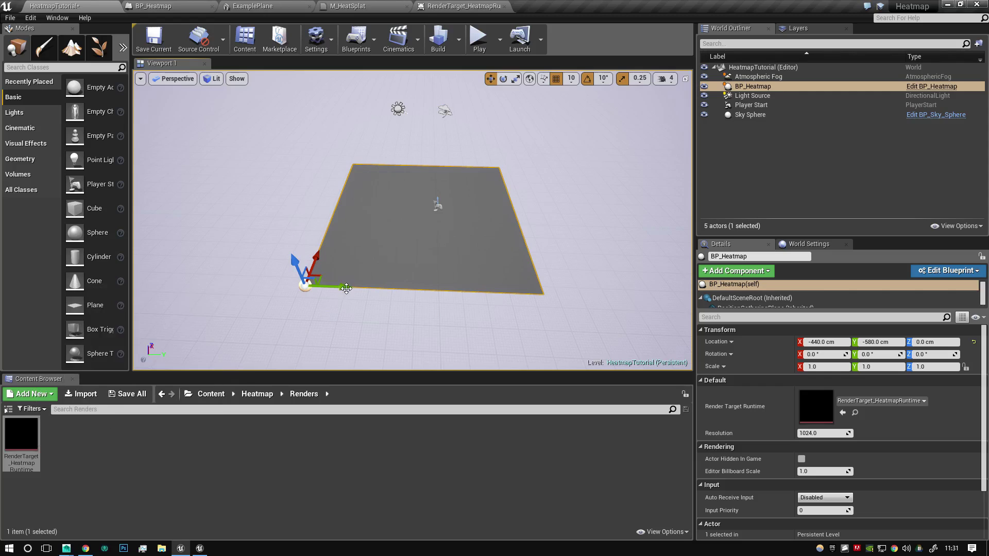
pyautogui.moveTo(346, 288); pyautogui.dragTo(321, 327)
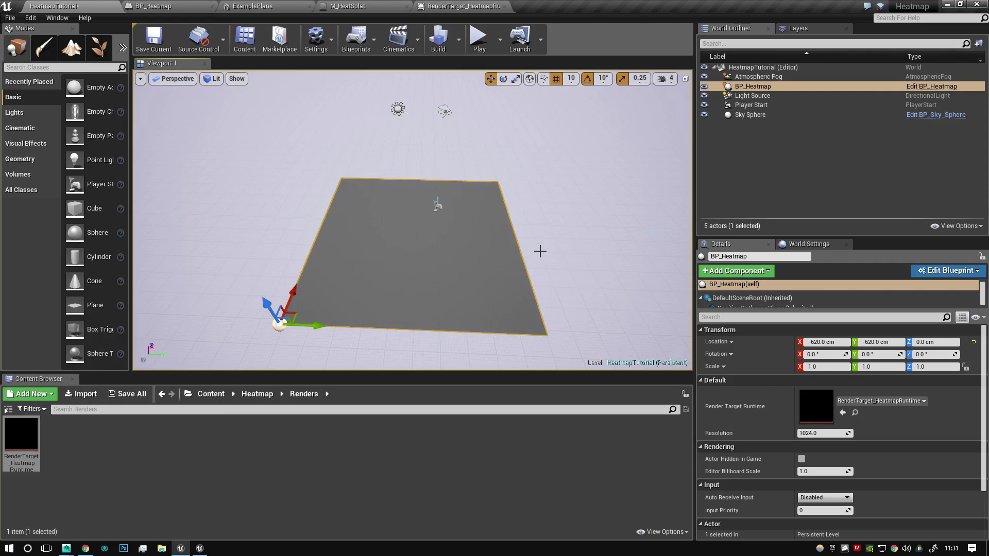
pyautogui.hotkey('ctrl', 'z')
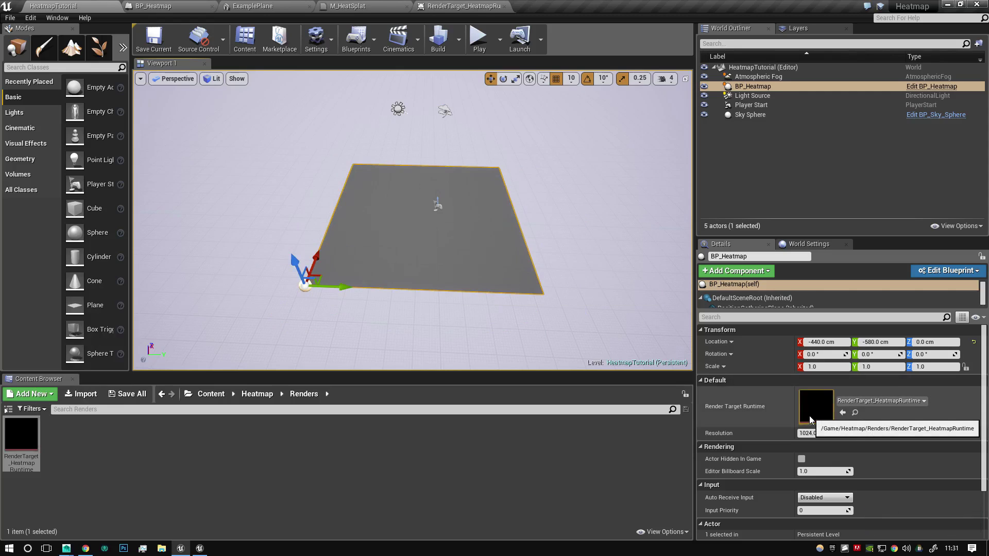
pyautogui.moveTo(22, 442); pyautogui.dragTo(167, 431)
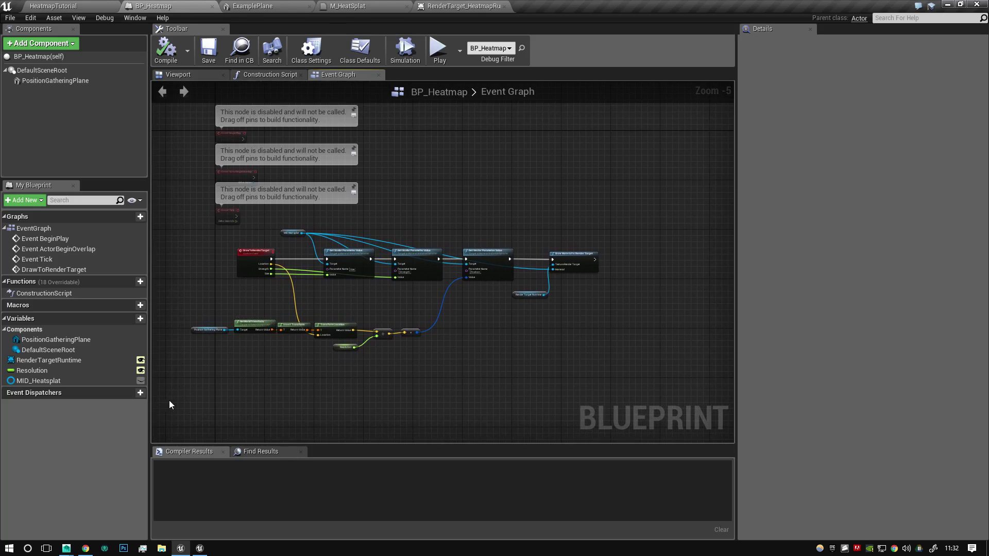
# Step: Move the DrawToRenderTarget node network lower in BP_Heatmap's Event Graph and delete the three disabled default event nodes
pyautogui.moveTo(199, 385); pyautogui.dragTo(696, 229)
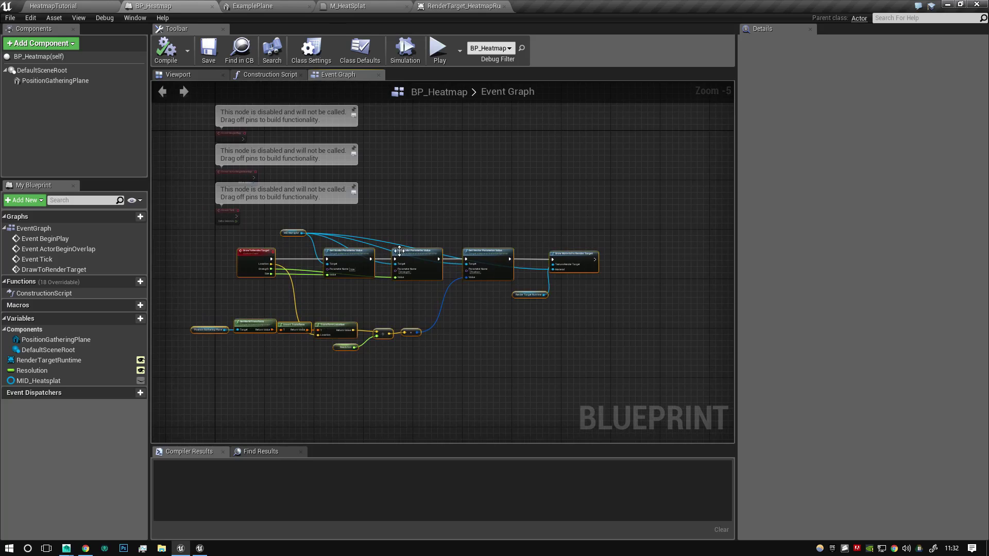
pyautogui.moveTo(354, 255); pyautogui.dragTo(367, 348)
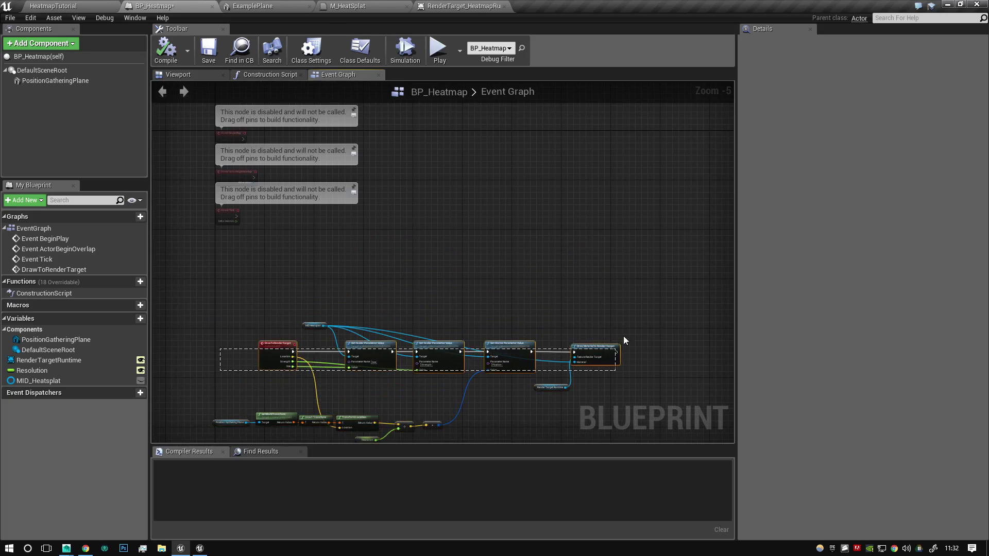
pyautogui.moveTo(403, 301); pyautogui.dragTo(570, 317, button='right')
pyautogui.moveTo(338, 273); pyautogui.dragTo(419, 85)
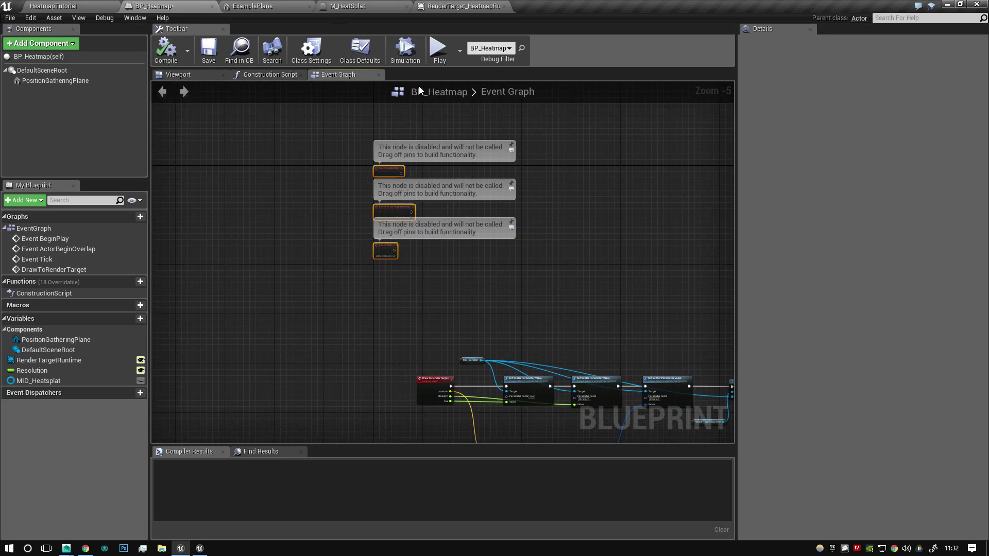
pyautogui.press('Delete')
pyautogui.press('Home')
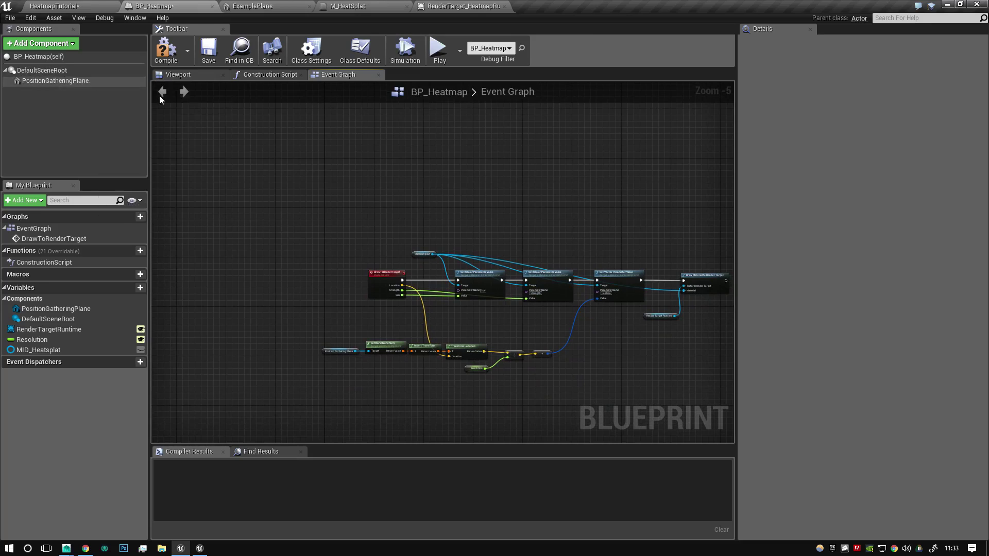
pyautogui.moveTo(454, 206); pyautogui.dragTo(402, 248, button='right')
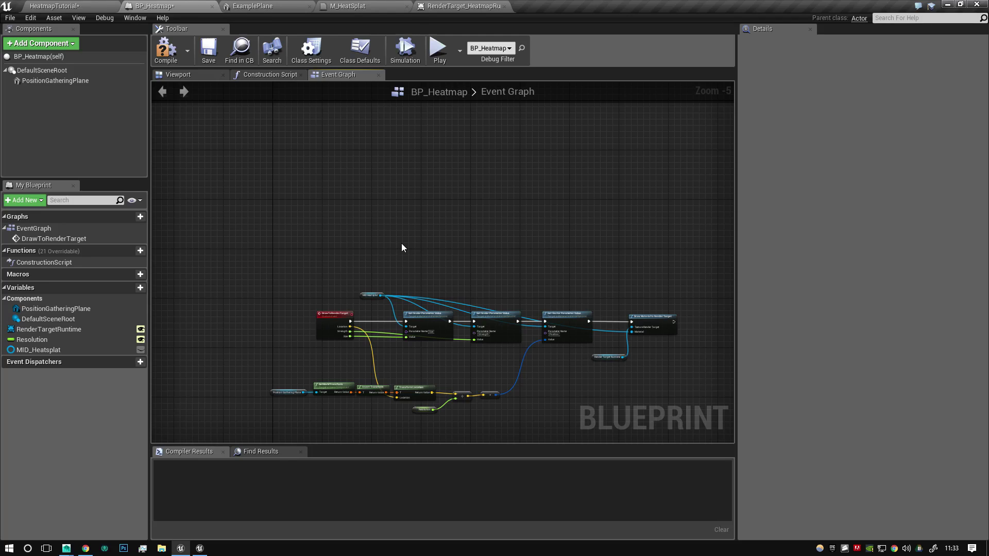
pyautogui.moveTo(334, 214); pyautogui.dragTo(303, 236, button='right')
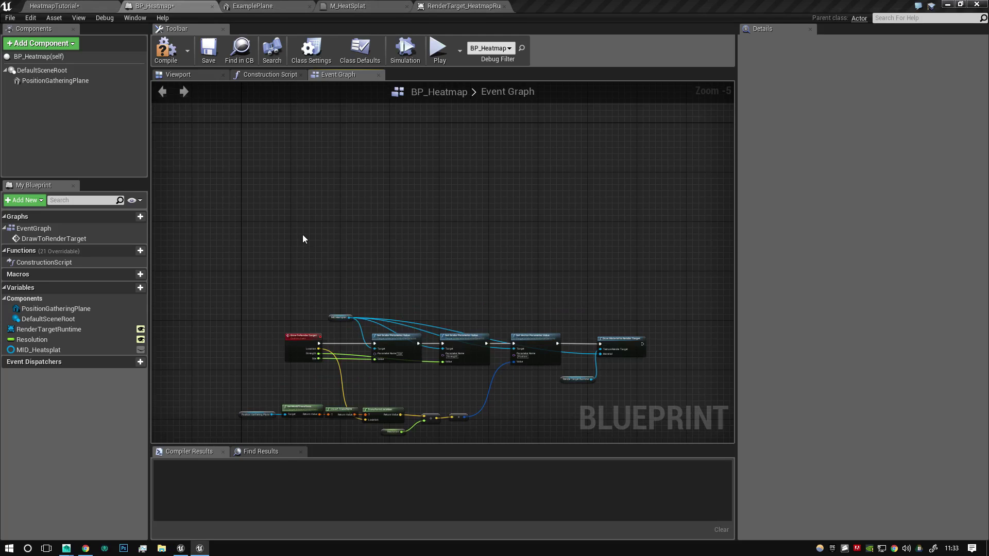
# Step: Add an Event Tick node in the empty graph area above the DrawToRenderTarget network
pyautogui.rightClick(302, 236)
pyautogui.write('tick')
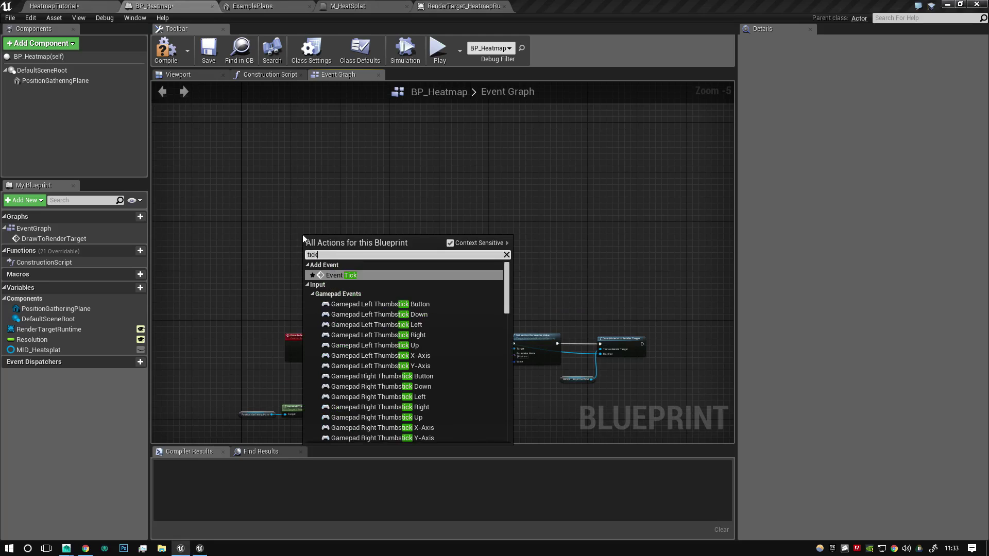
pyautogui.press('Return')
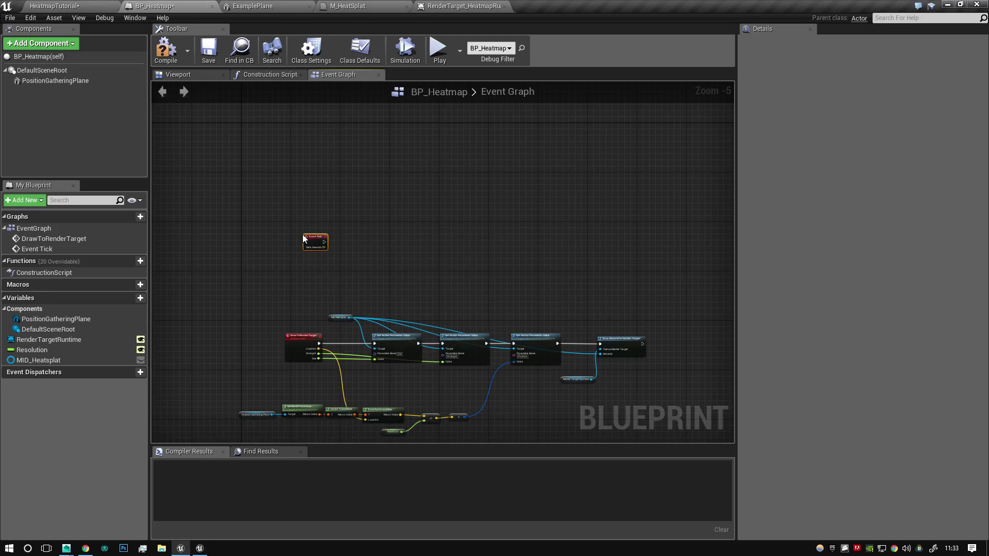
# Step: Add an Event BeginPlay node and place it above the Event Tick node
pyautogui.moveTo(318, 280); pyautogui.dragTo(295, 351, button='right')
pyautogui.scroll(4, 296, 350)
pyautogui.moveTo(285, 137); pyautogui.dragTo(311, 233, button='right')
pyautogui.rightClick(310, 232)
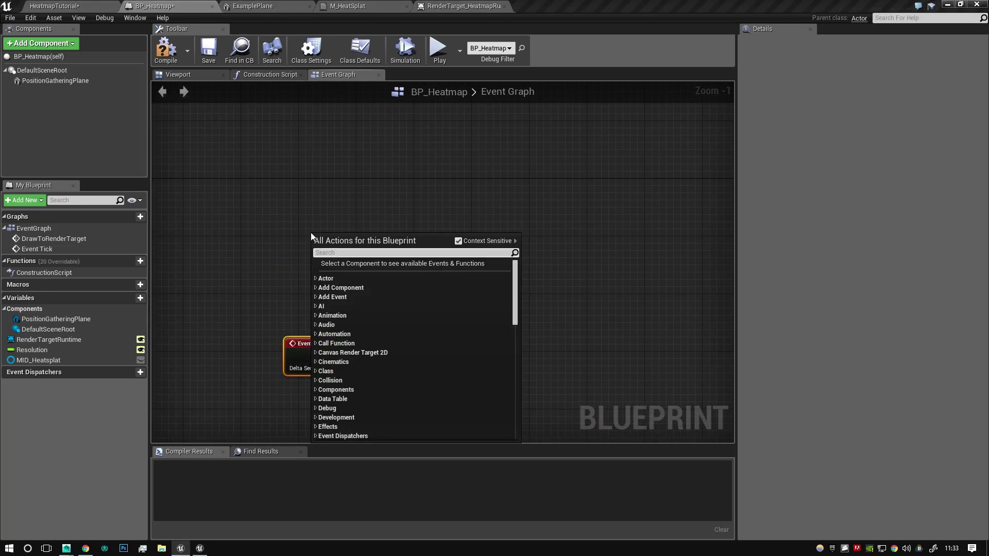
pyautogui.write('begin')
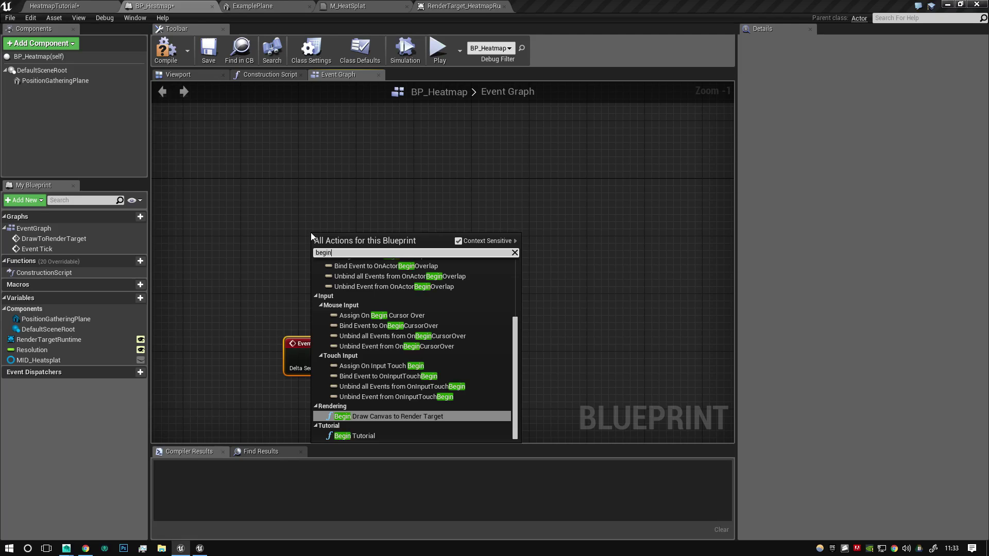
pyautogui.write('play')
pyautogui.press('Return')
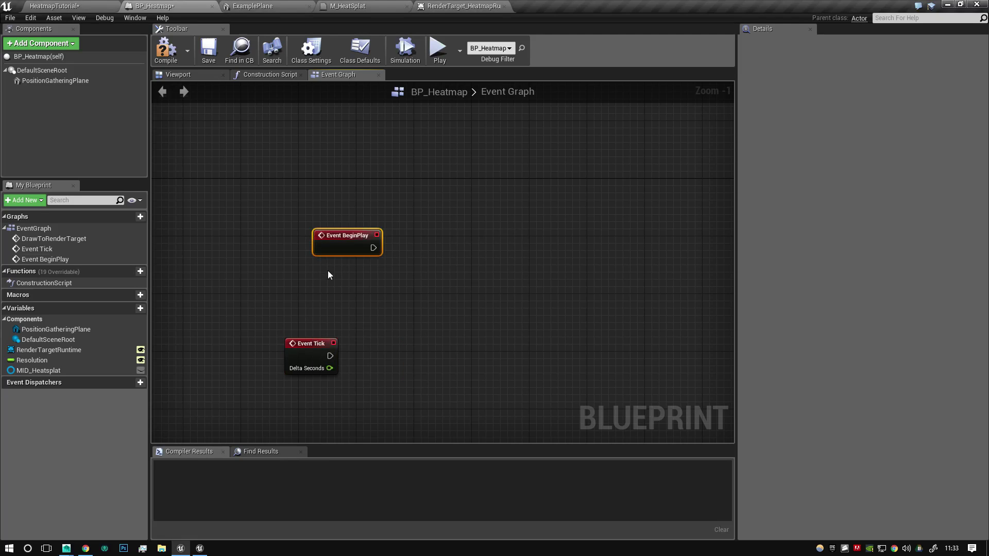
pyautogui.moveTo(332, 241); pyautogui.dragTo(283, 221)
pyautogui.click(356, 168)
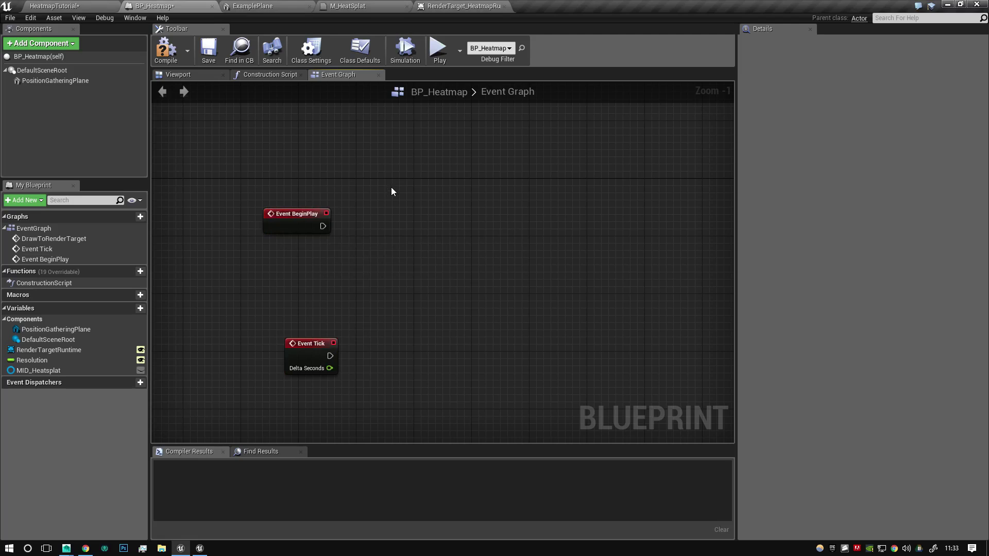
# Step: Add a Get Player Character node to the Event Graph near Event BeginPlay
pyautogui.rightClick(408, 163)
pyautogui.write('get pl')
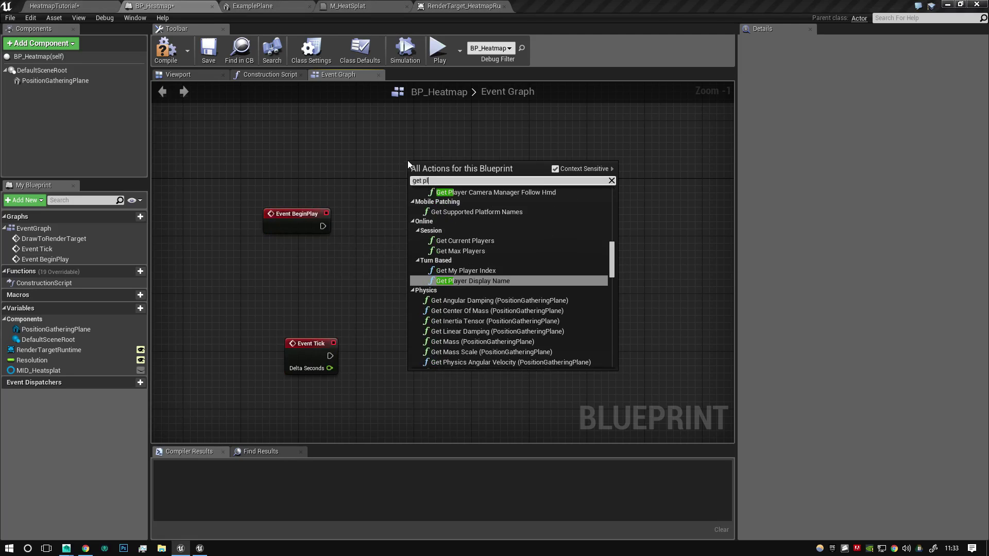
pyautogui.write('ayer ch')
pyautogui.press('Return')
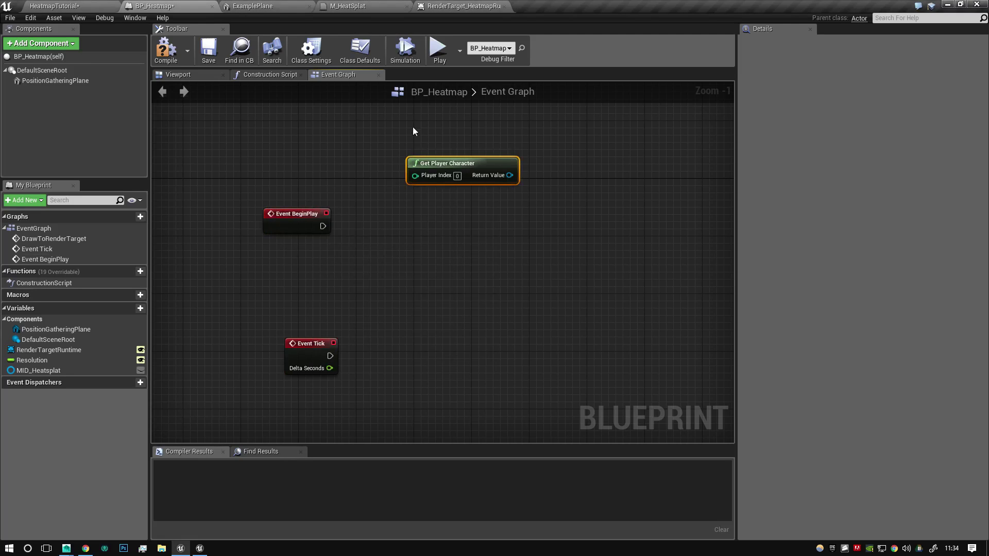
# Step: Promote Get Player Character's Return Value to a new variable named PlayerRef
pyautogui.moveTo(509, 175); pyautogui.dragTo(569, 164)
pyautogui.write('promo')
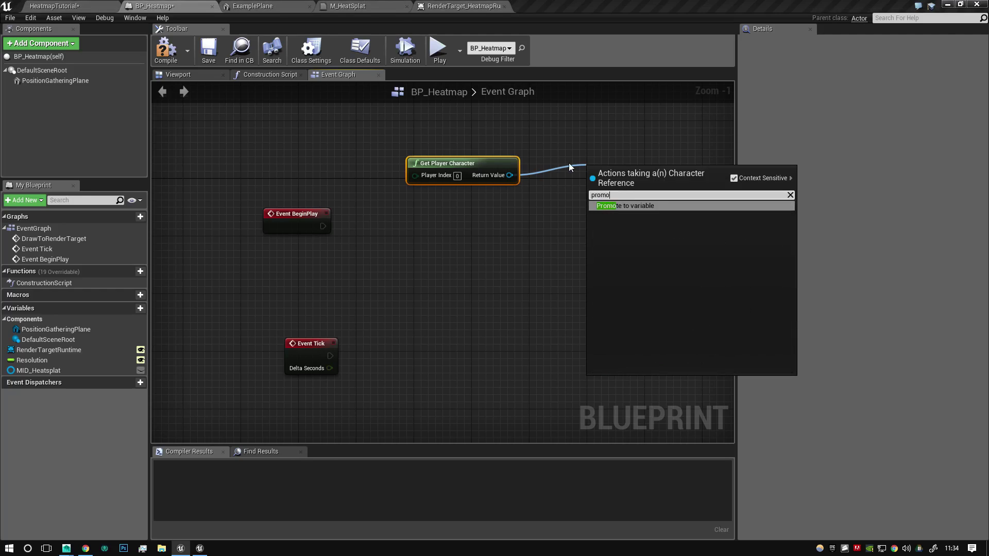
pyautogui.press('Return')
pyautogui.write('Player')
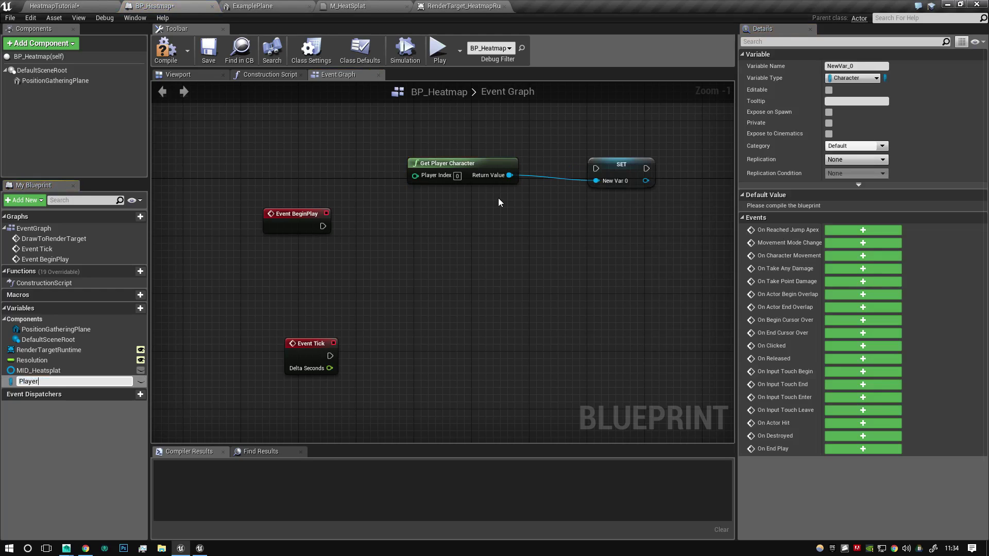
pyautogui.write('Ref')
pyautogui.press('Return')
# Step: Wire Event BeginPlay's execution into the PlayerRef SET node, with Get Player Character arranged beneath the event, and compile the blueprint
pyautogui.moveTo(314, 211); pyautogui.dragTo(328, 133)
pyautogui.moveTo(447, 163); pyautogui.dragTo(267, 191)
pyautogui.moveTo(616, 163); pyautogui.dragTo(337, 147)
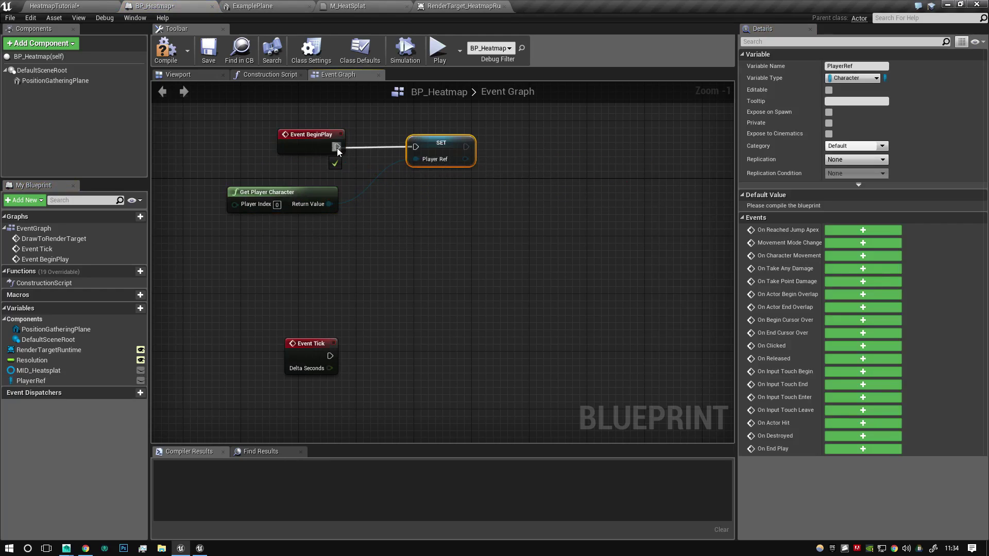
pyautogui.click(169, 57)
pyautogui.click(454, 227)
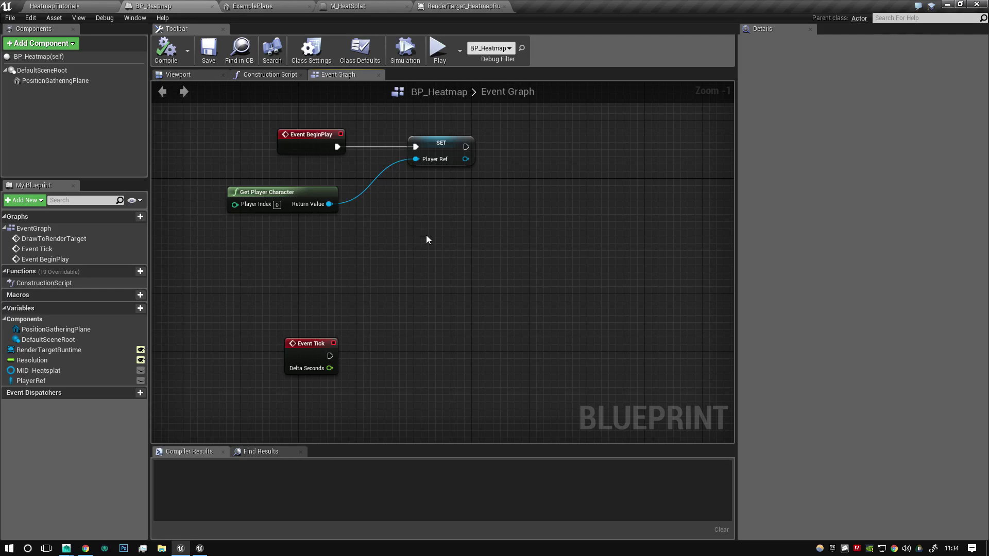
# Step: Examine the DrawToRenderTarget event chain and its material parameter nodes in the event graph
pyautogui.scroll(-4, 450, 329)
pyautogui.moveTo(450, 328); pyautogui.dragTo(382, 82, button='right')
pyautogui.scroll(2, 401, 223)
pyautogui.scroll(-2, 219, 323)
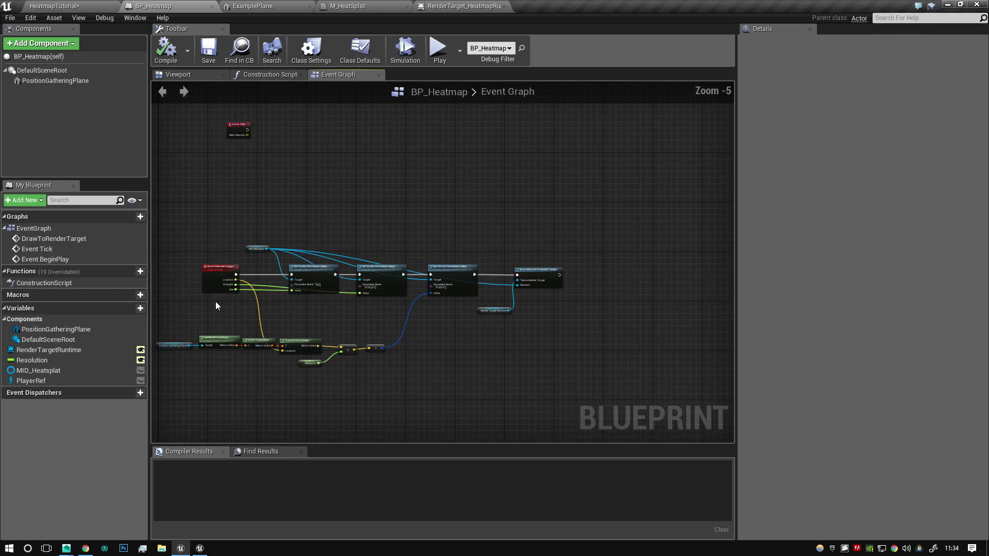
pyautogui.moveTo(215, 301); pyautogui.dragTo(572, 273)
pyautogui.click(443, 248)
pyautogui.scroll(2, 341, 248)
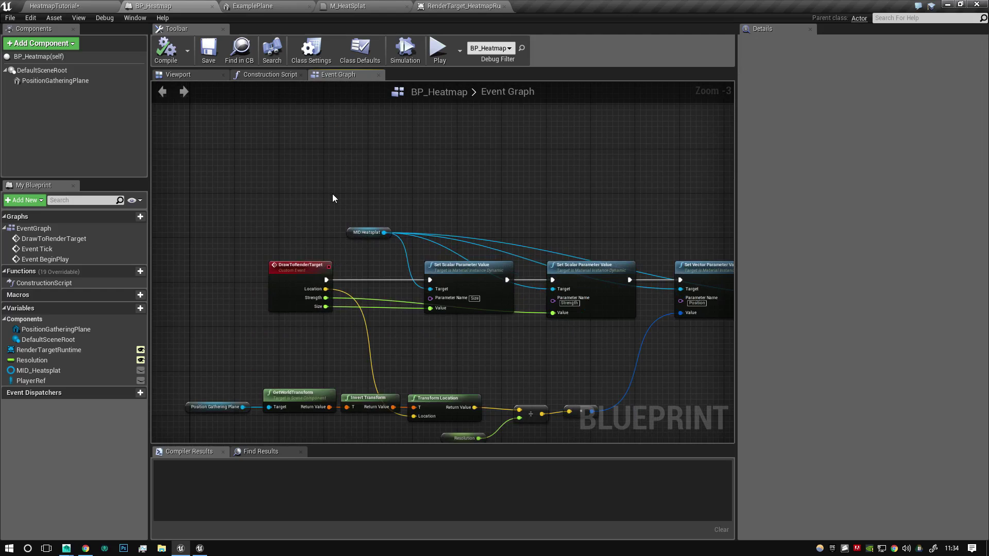
pyautogui.moveTo(333, 198); pyautogui.dragTo(239, 179, button='right')
pyautogui.scroll(-1, 610, 178)
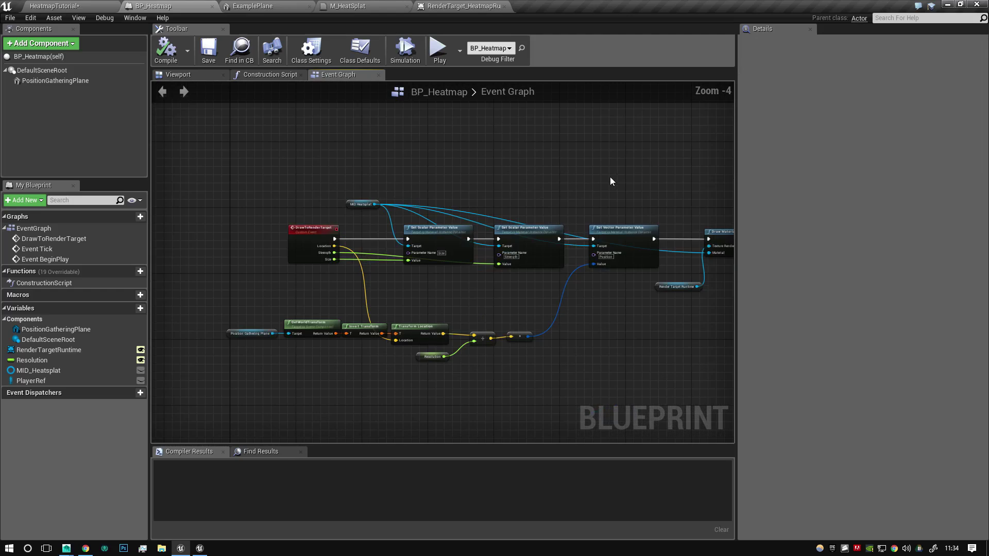
pyautogui.moveTo(610, 177); pyautogui.dragTo(595, 267, button='right')
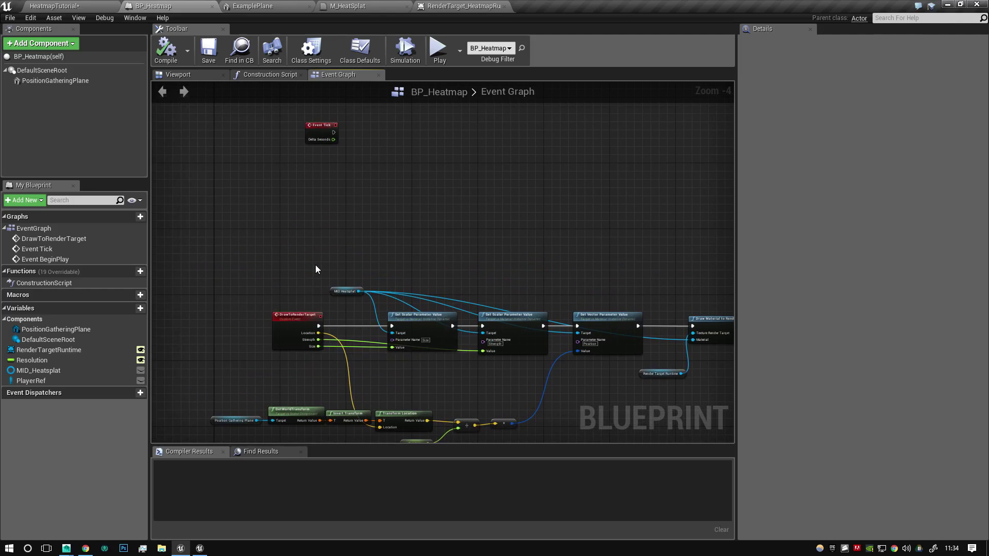
# Step: Review the runtime heatmap render target and the M_HeatSplat material, and return to the BP_Heatmap event graph
pyautogui.click(456, 6)
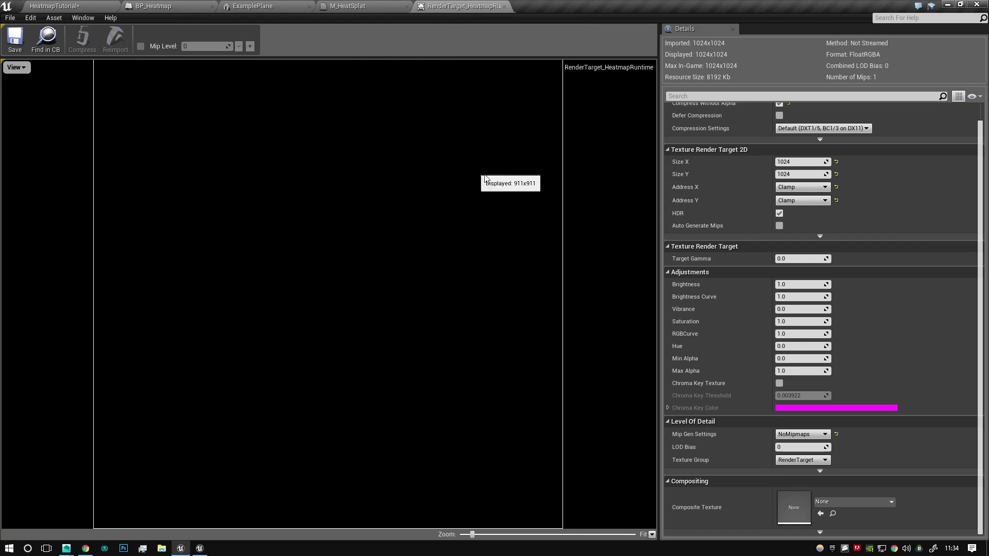
pyautogui.click(406, 5)
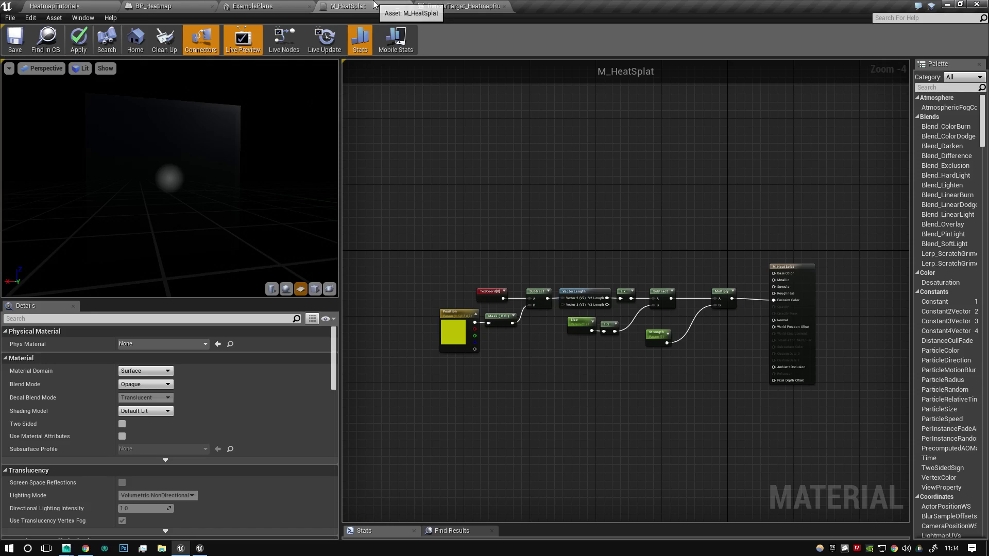
pyautogui.click(277, 6)
pyautogui.click(204, 5)
pyautogui.scroll(4, 357, 209)
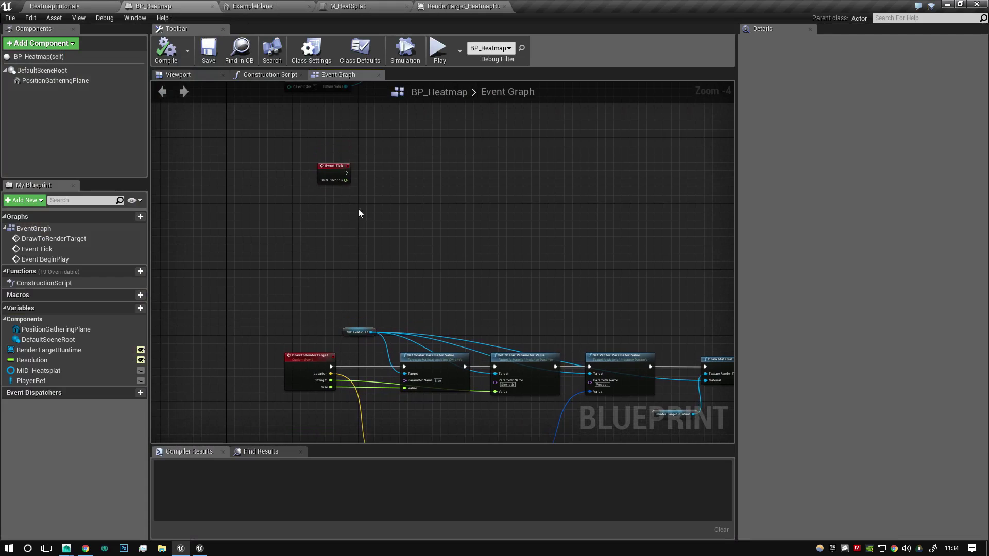
# Step: Add a PlayerRef getter below Event Tick and connect it to a new IsValid execution node
pyautogui.moveTo(355, 215); pyautogui.dragTo(377, 283, button='right')
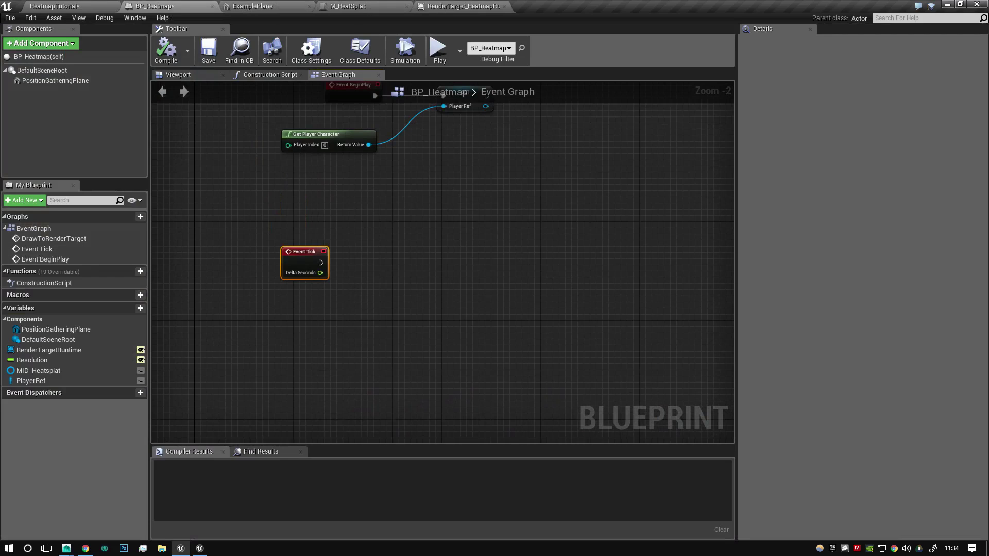
pyautogui.moveTo(60, 382); pyautogui.dragTo(383, 303)
pyautogui.click(307, 323)
pyautogui.write('is vlia')
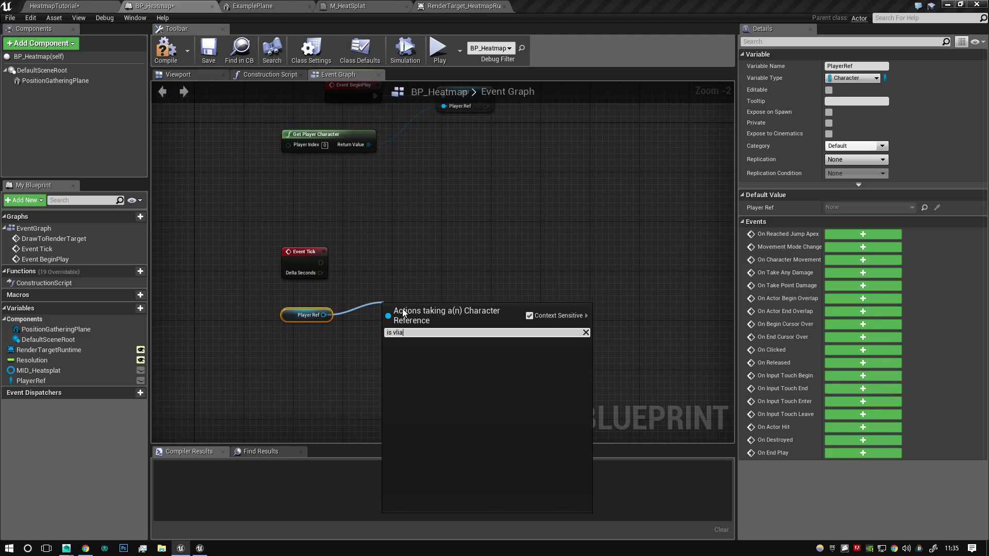
pyautogui.press('BackSpace')
pyautogui.press('BackSpace')
pyautogui.press('BackSpace')
pyautogui.write('al')
pyautogui.press('Down')
pyautogui.press('Return')
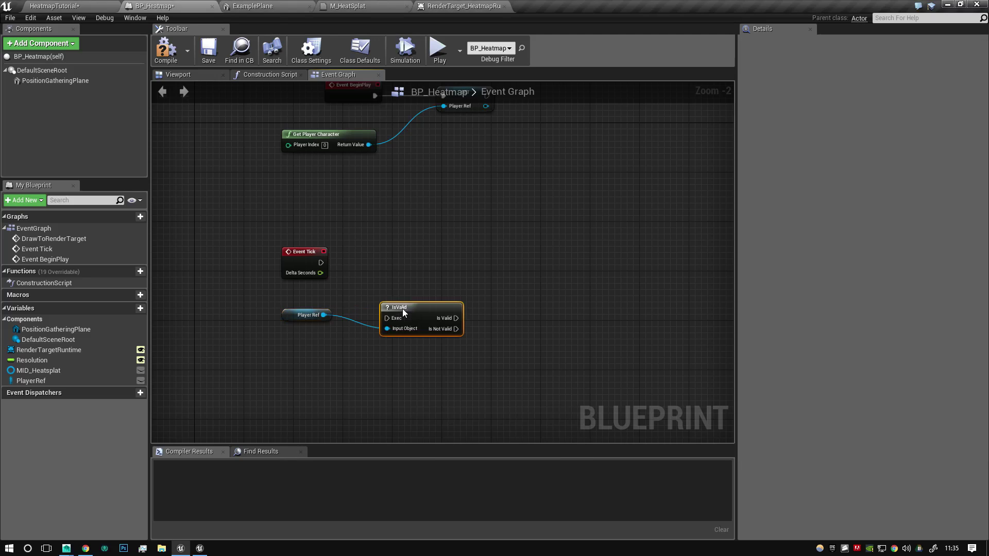
# Step: Wire Event Tick's execution output into IsValid and align the IsValid node beside Event Tick
pyautogui.moveTo(386, 318); pyautogui.dragTo(298, 276)
pyautogui.moveTo(415, 306); pyautogui.dragTo(391, 250)
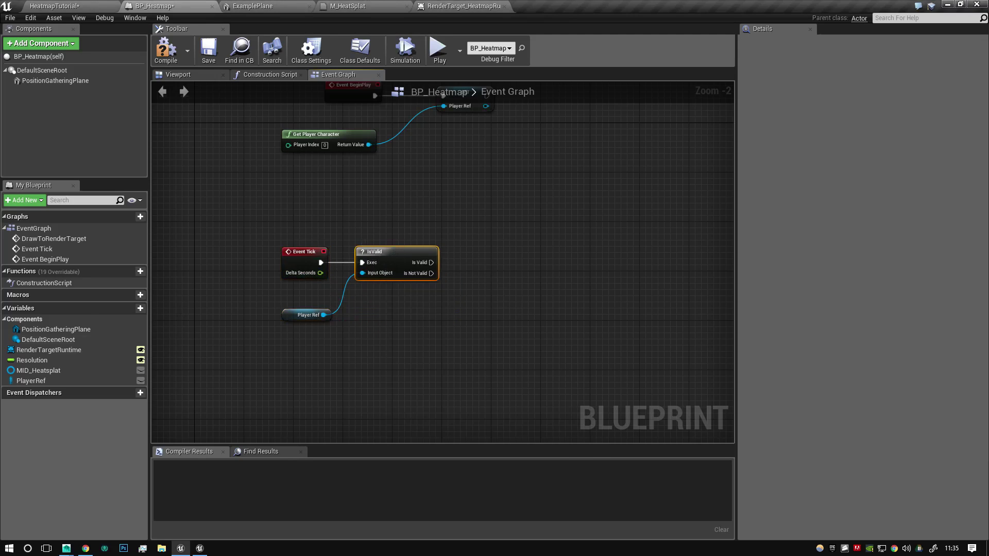
pyautogui.moveTo(473, 278); pyautogui.dragTo(380, 305, button='right')
pyautogui.click(382, 305)
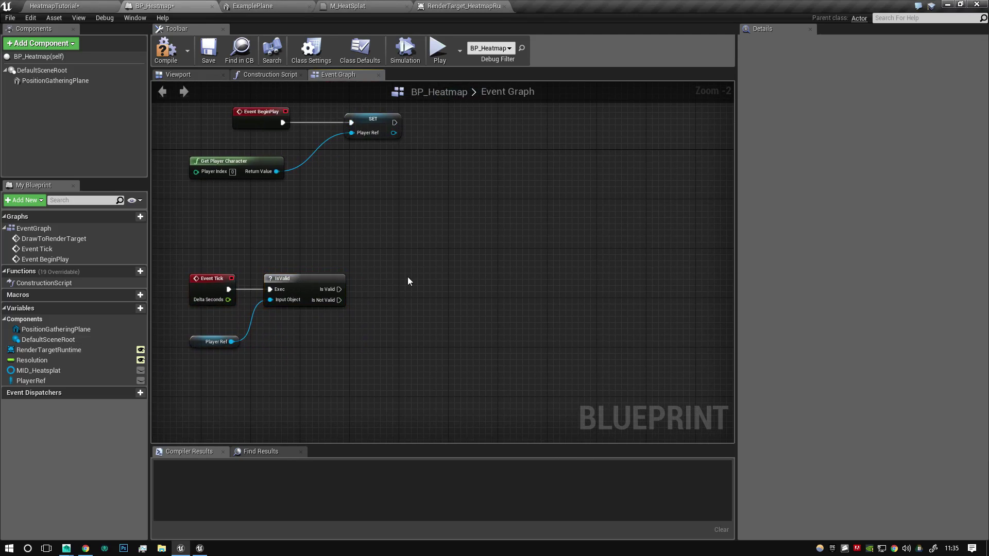
# Step: Add a MultiLineTraceForObjects node in the empty area beyond the IsValid node
pyautogui.rightClick(489, 278)
pyautogui.scroll(-15, 488, 277)
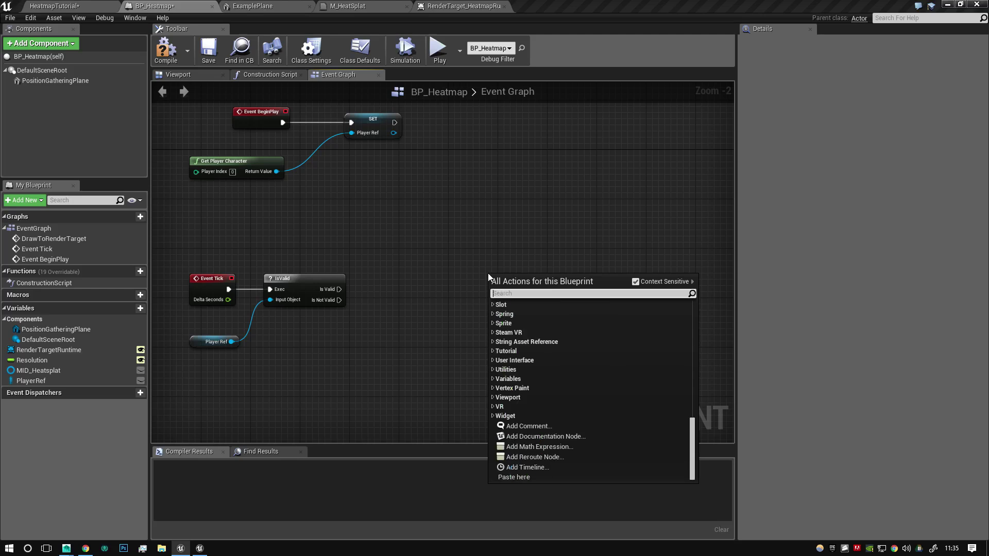
pyautogui.write('multilin')
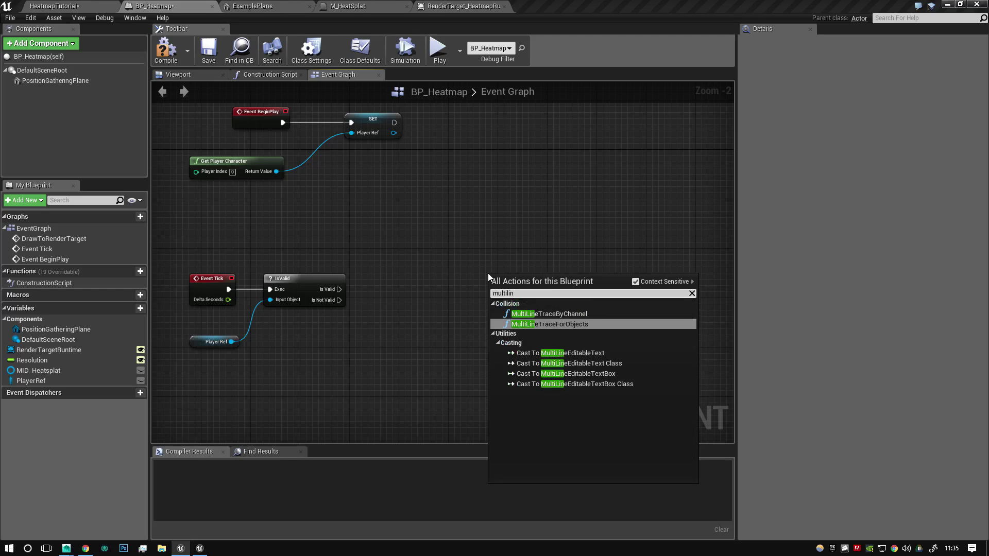
pyautogui.press('Return')
pyautogui.moveTo(487, 273); pyautogui.dragTo(509, 213, button='right')
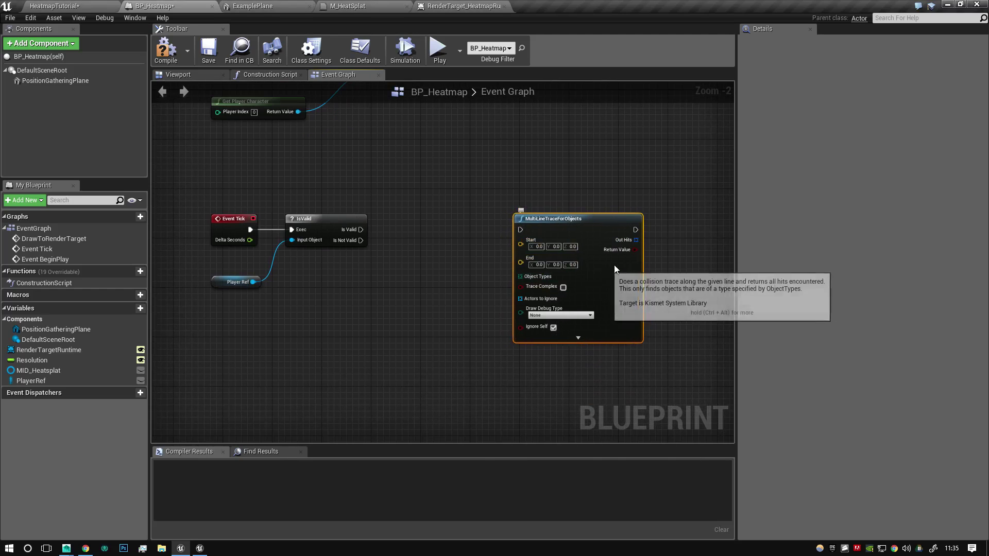
pyautogui.moveTo(614, 269); pyautogui.dragTo(676, 256, button='right')
# Step: Feed the trace's Object Types from a Make Array node containing WorldStatic and WorldDynamic
pyautogui.moveTo(582, 264); pyautogui.dragTo(447, 283)
pyautogui.write('make')
pyautogui.press('Return')
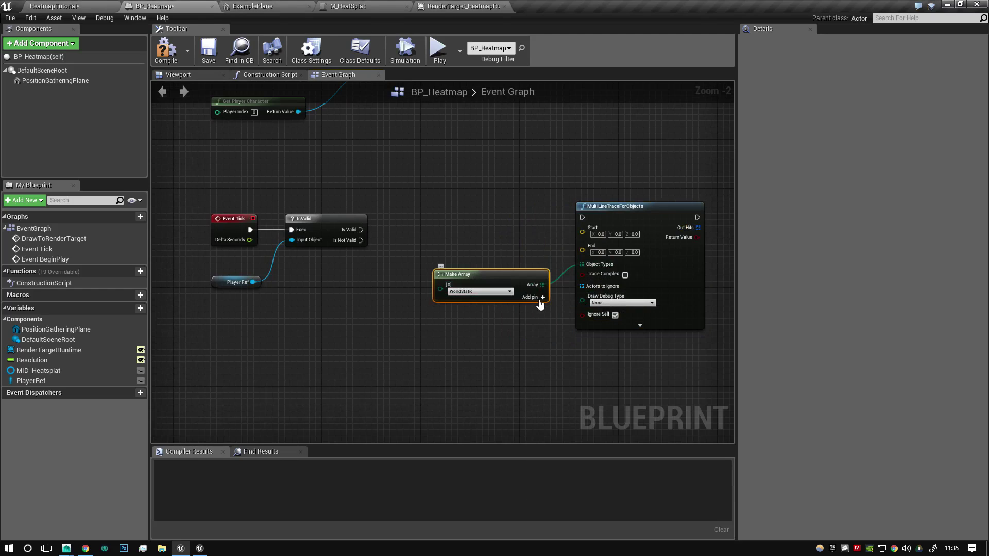
pyautogui.click(543, 297)
pyautogui.click(479, 310)
pyautogui.click(487, 326)
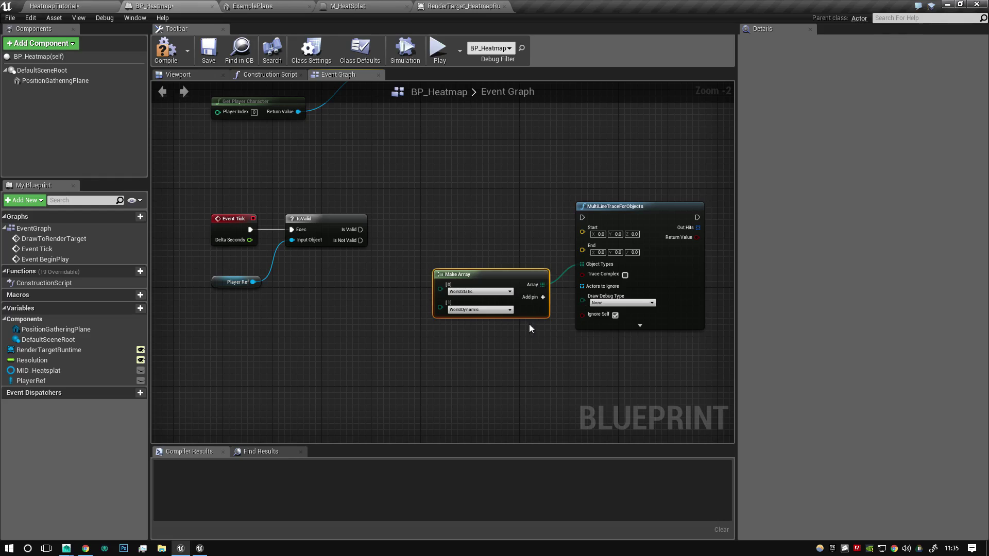
pyautogui.moveTo(658, 280); pyautogui.dragTo(670, 286)
pyautogui.moveTo(487, 284); pyautogui.dragTo(494, 302)
# Step: Add a GetActorLocation node from Player Ref and move Make Array lower to clear space beside it
pyautogui.moveTo(253, 282); pyautogui.dragTo(339, 279)
pyautogui.write('ge')
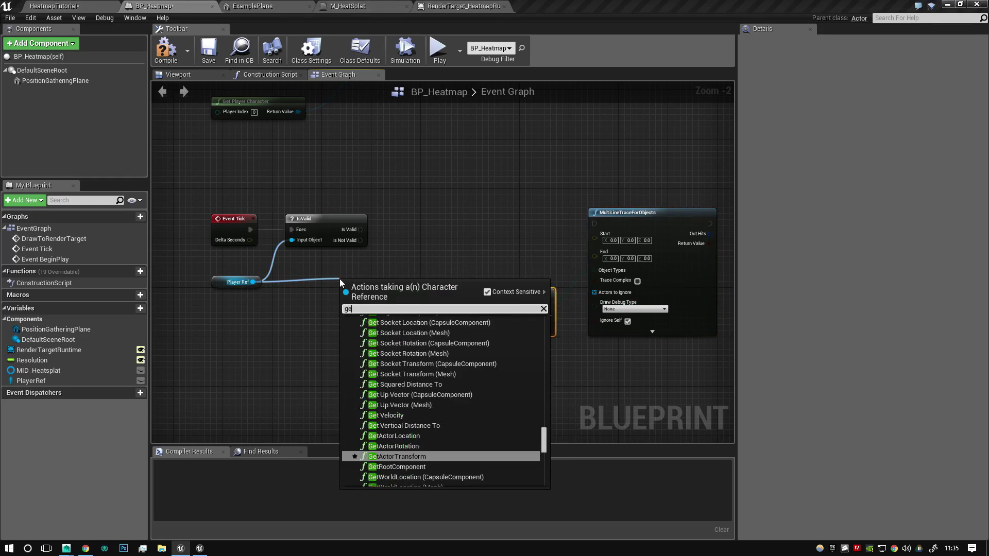
pyautogui.write('t actor loc')
pyautogui.press('Return')
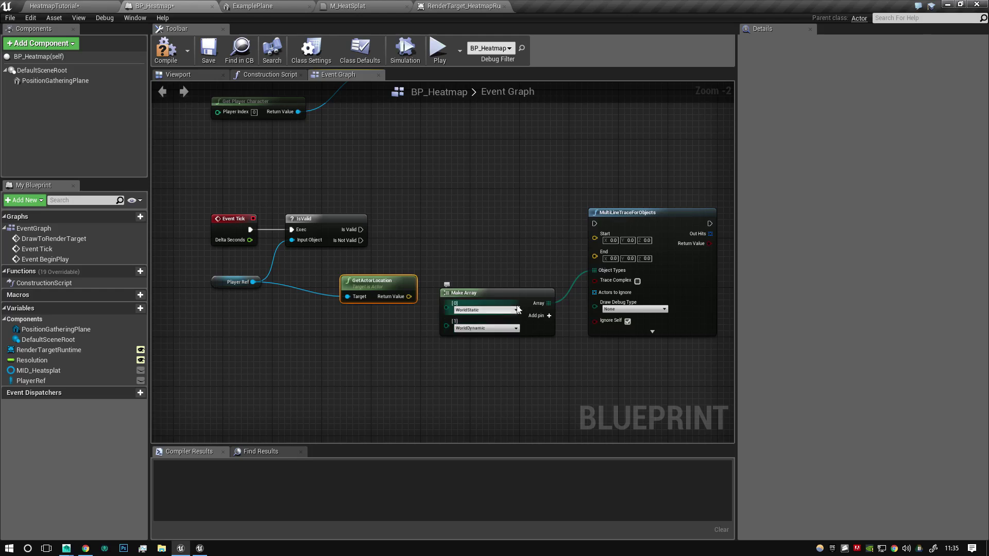
pyautogui.moveTo(517, 308); pyautogui.dragTo(506, 364)
pyautogui.moveTo(384, 290); pyautogui.dragTo(359, 290)
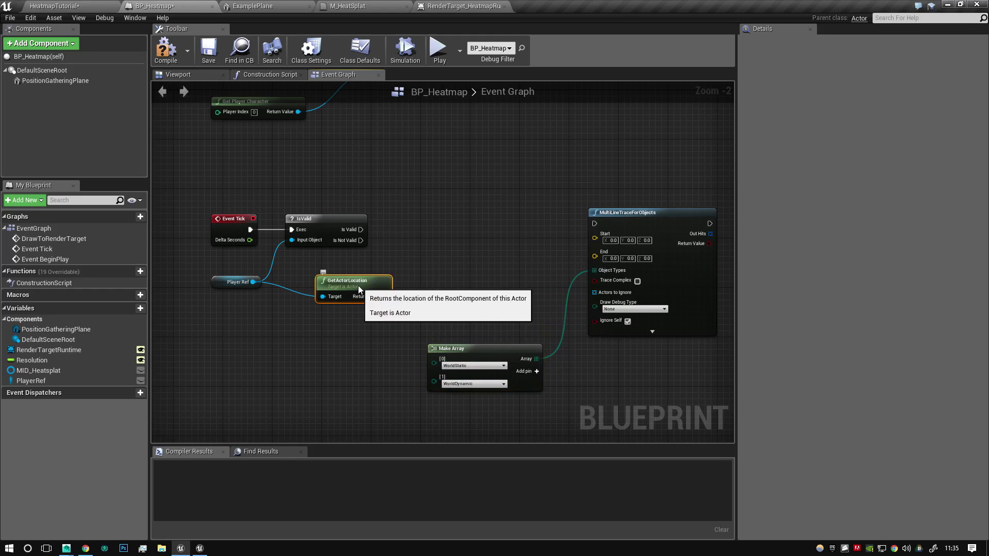
# Step: Connect GetActorLocation's return value to the trace's Start and reposition the trace and Make Array nodes
pyautogui.moveTo(430, 274); pyautogui.dragTo(317, 272, button='right')
pyautogui.moveTo(272, 295); pyautogui.dragTo(488, 239)
pyautogui.moveTo(384, 346); pyautogui.dragTo(359, 372)
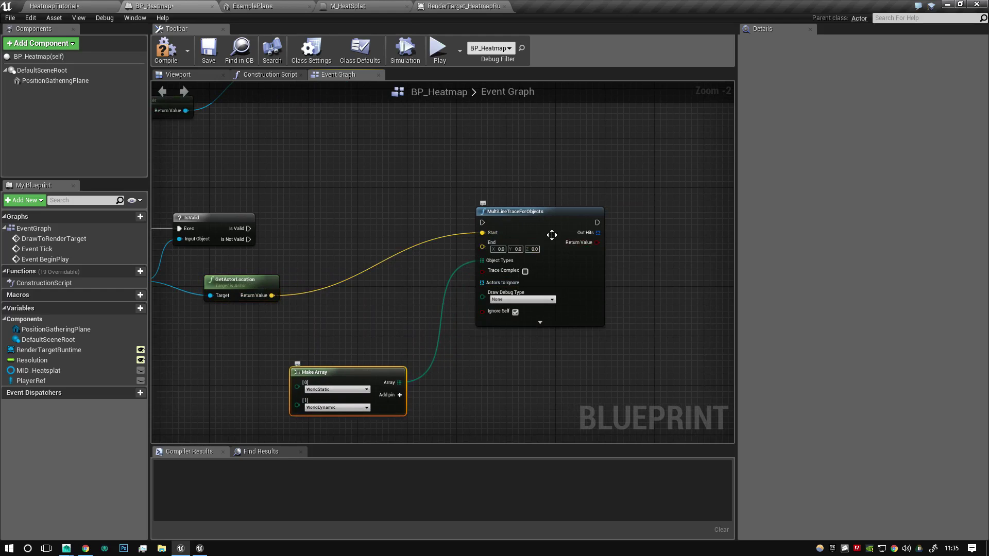
pyautogui.moveTo(552, 235); pyautogui.dragTo(571, 308)
pyautogui.moveTo(361, 377); pyautogui.dragTo(336, 388)
pyautogui.moveTo(568, 299); pyautogui.dragTo(576, 293)
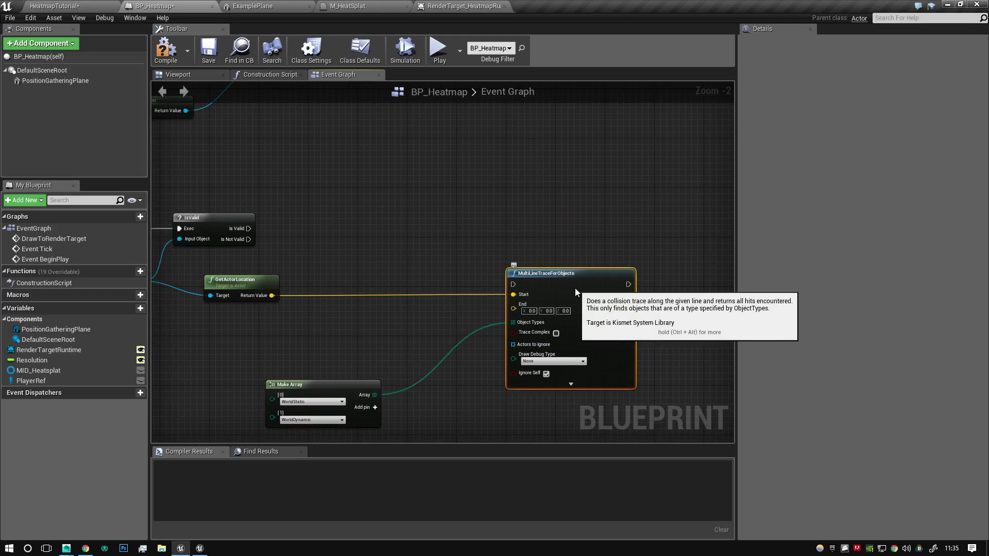
pyautogui.rightClick(224, 338)
pyautogui.write('get')
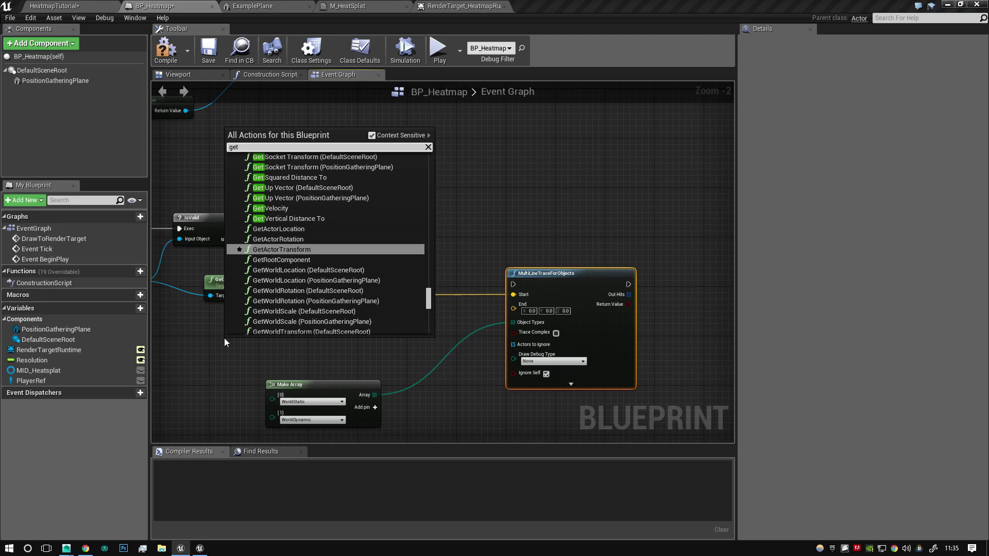
pyautogui.write(' act')
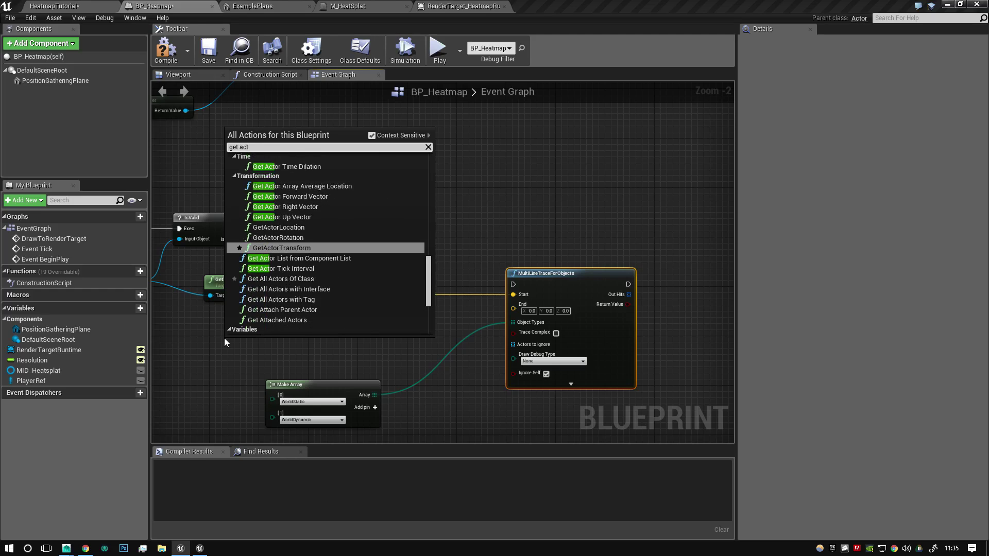
pyautogui.press('Escape')
# Step: Add a PositionGatheringPlane reference below GetActorLocation and attach a GetWorldLocation node to it
pyautogui.click(54, 81)
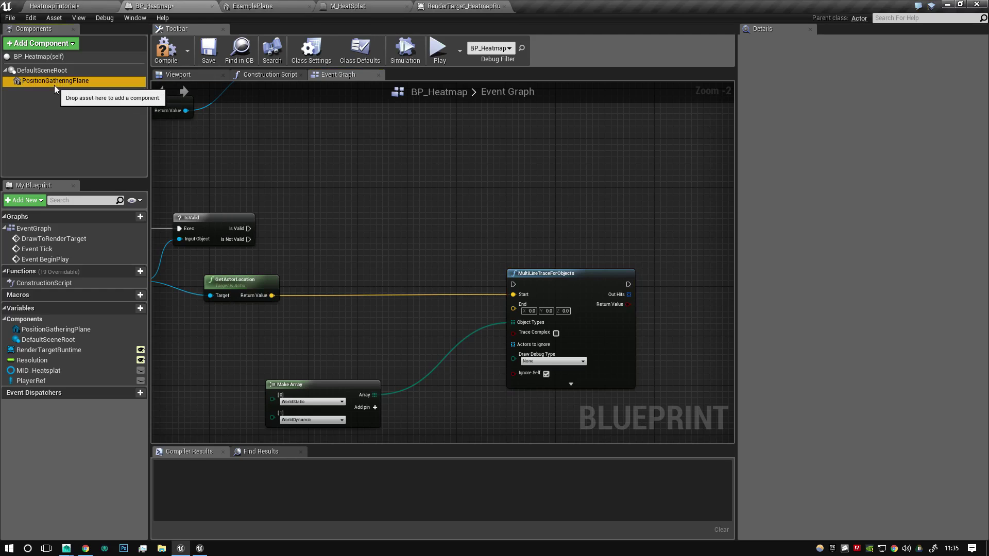
pyautogui.moveTo(54, 85); pyautogui.dragTo(284, 341)
pyautogui.write('get world')
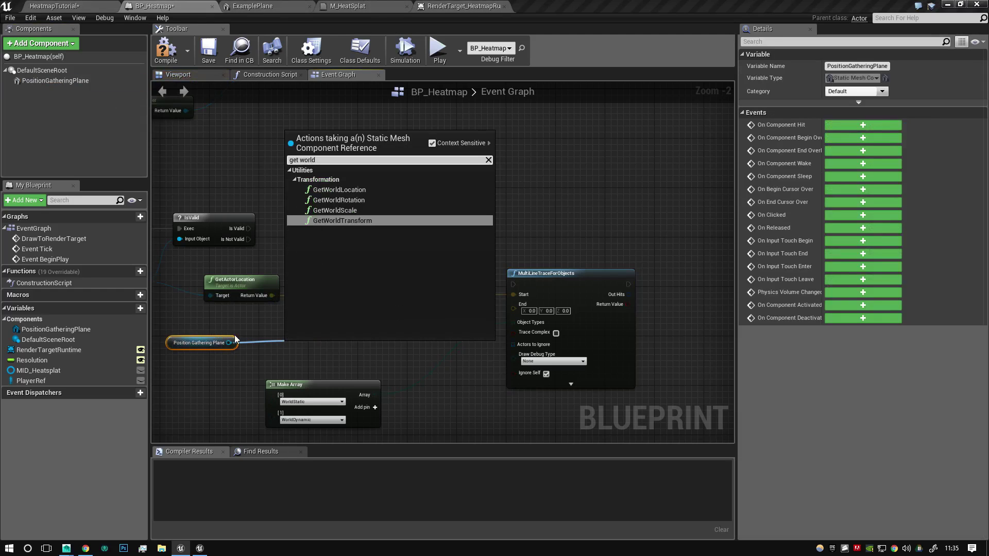
pyautogui.press('Up')
pyautogui.press('Up')
pyautogui.press('Up')
pyautogui.press('Return')
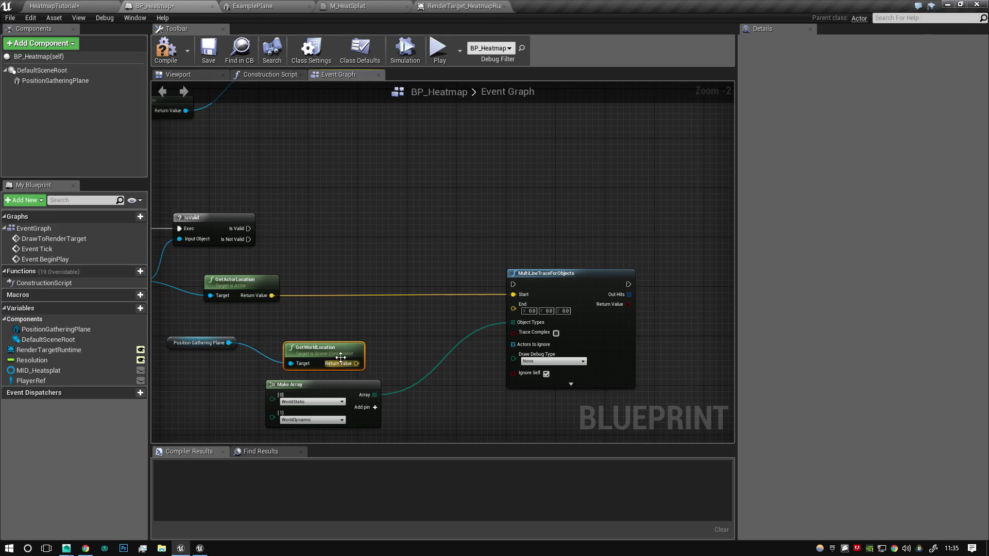
# Step: Split GetWorldLocation's return value into X, Y and Z, placing the node beside its reference and clear of Make Array
pyautogui.moveTo(341, 358); pyautogui.dragTo(303, 333)
pyautogui.rightClick(303, 339)
pyautogui.click(328, 362)
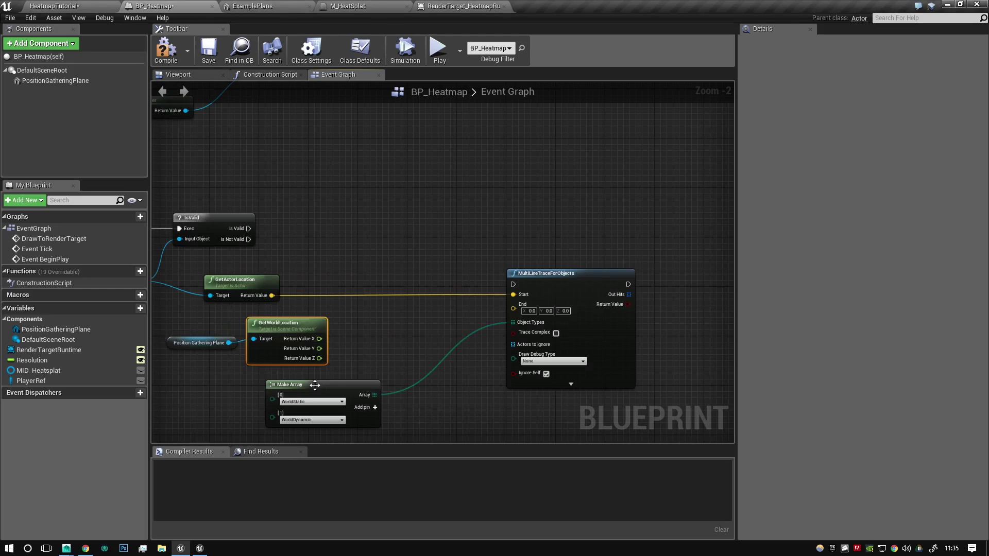
pyautogui.moveTo(315, 385); pyautogui.dragTo(352, 397)
# Step: Add a Break Vector node fed by GetActorLocation's return value
pyautogui.moveTo(269, 296); pyautogui.dragTo(332, 313)
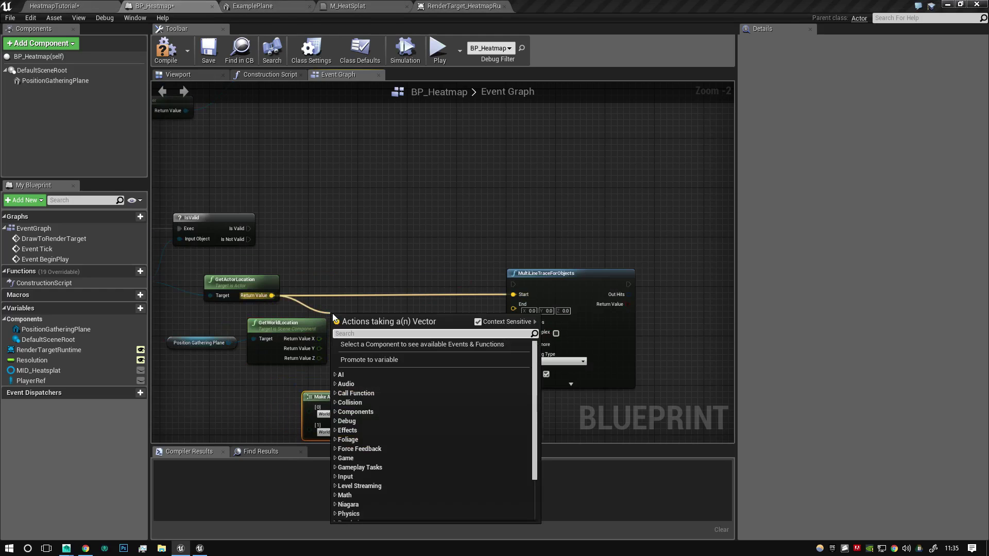
pyautogui.write('break')
pyautogui.press('Return')
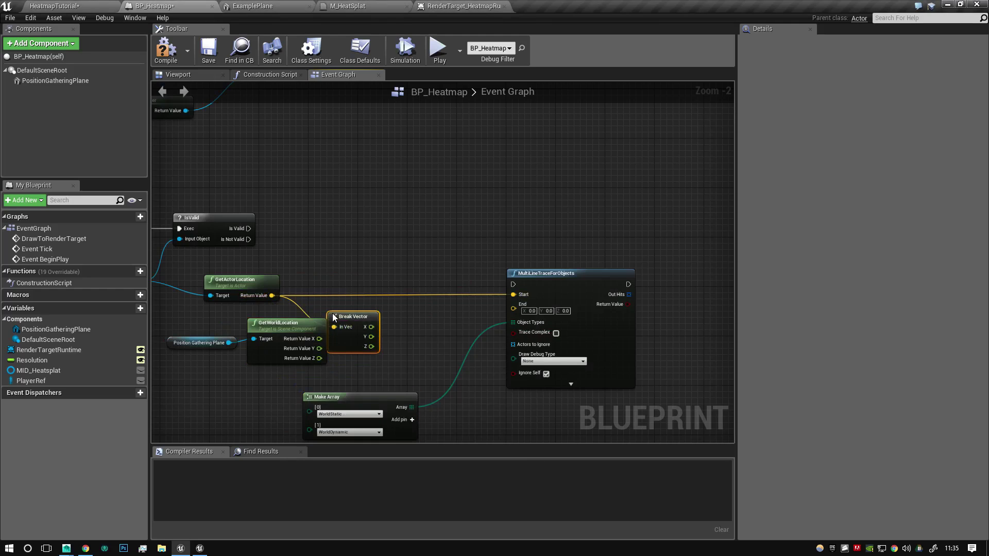
# Step: Add a Make Vector node in the area before the line trace node
pyautogui.rightClick(363, 263)
pyautogui.write('make')
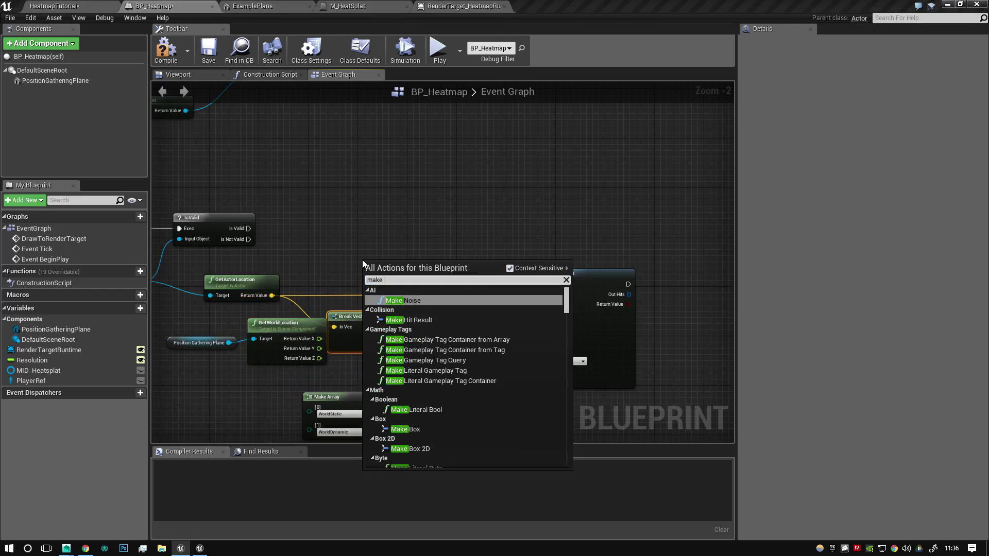
pyautogui.write('vector')
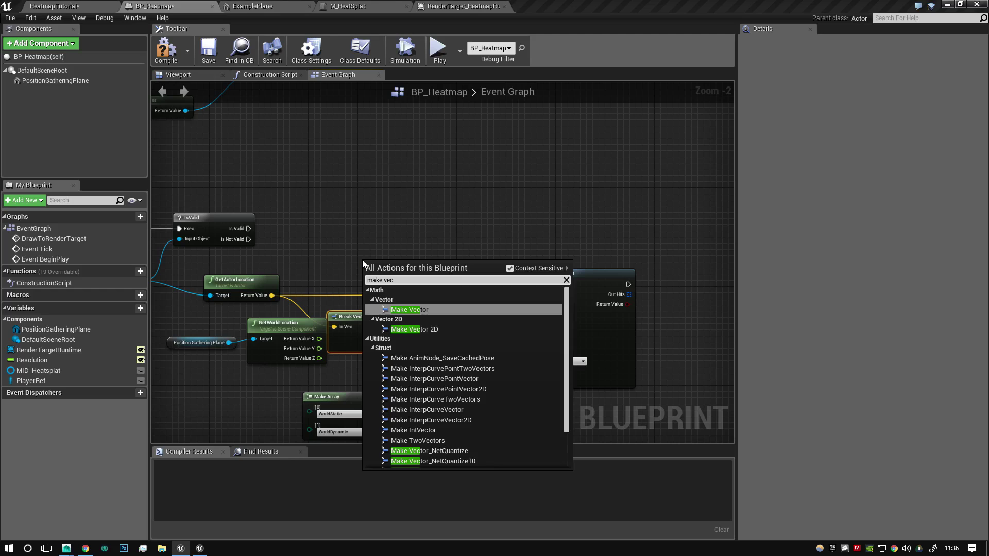
pyautogui.press('Return')
# Step: Arrange the nodes with Break Vector above GetWorldLocation, Make Vector ahead of the trace and Make Array below it
pyautogui.moveTo(492, 313); pyautogui.dragTo(554, 173, button='right')
pyautogui.moveTo(469, 293); pyautogui.dragTo(507, 301)
pyautogui.moveTo(678, 170)
pyautogui.mouseDown()
pyautogui.moveTo(688, 170)
pyautogui.moveTo(671, 170)
pyautogui.mouseUp()
pyautogui.moveTo(311, 262); pyautogui.dragTo(404, 262)
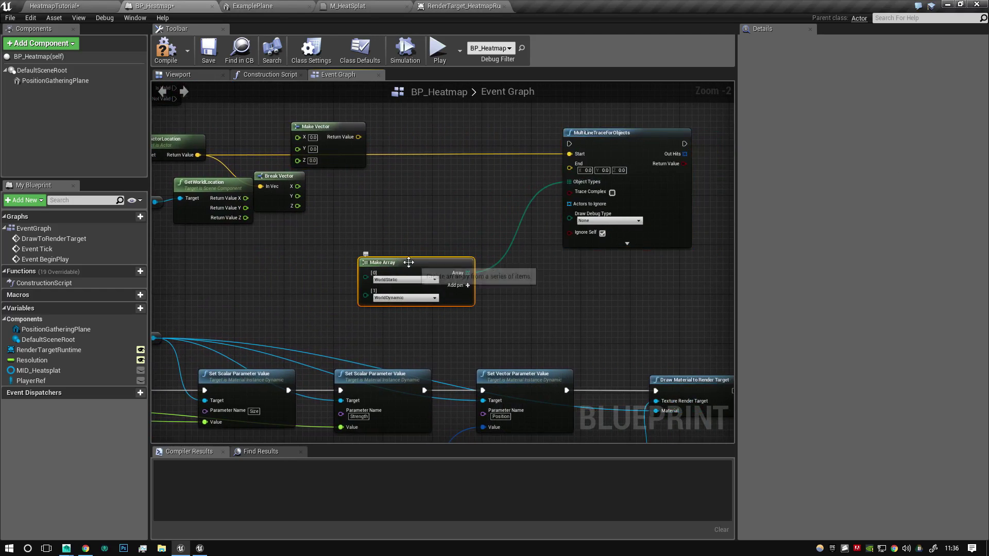
pyautogui.moveTo(354, 164); pyautogui.dragTo(427, 201)
pyautogui.moveTo(236, 234); pyautogui.dragTo(370, 206)
pyautogui.moveTo(531, 239); pyautogui.dragTo(538, 256)
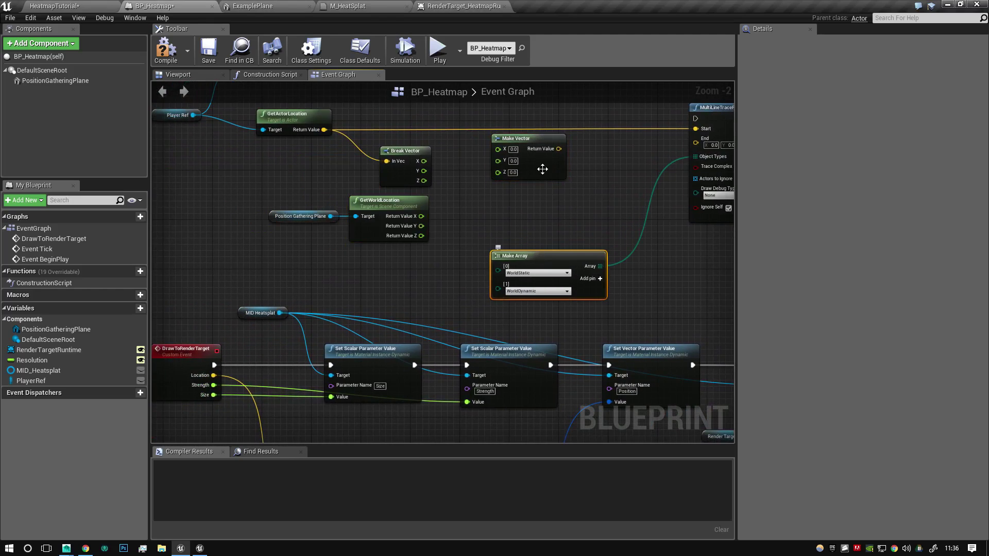
pyautogui.moveTo(542, 168); pyautogui.dragTo(543, 187)
pyautogui.moveTo(608, 182); pyautogui.dragTo(573, 225, button='right')
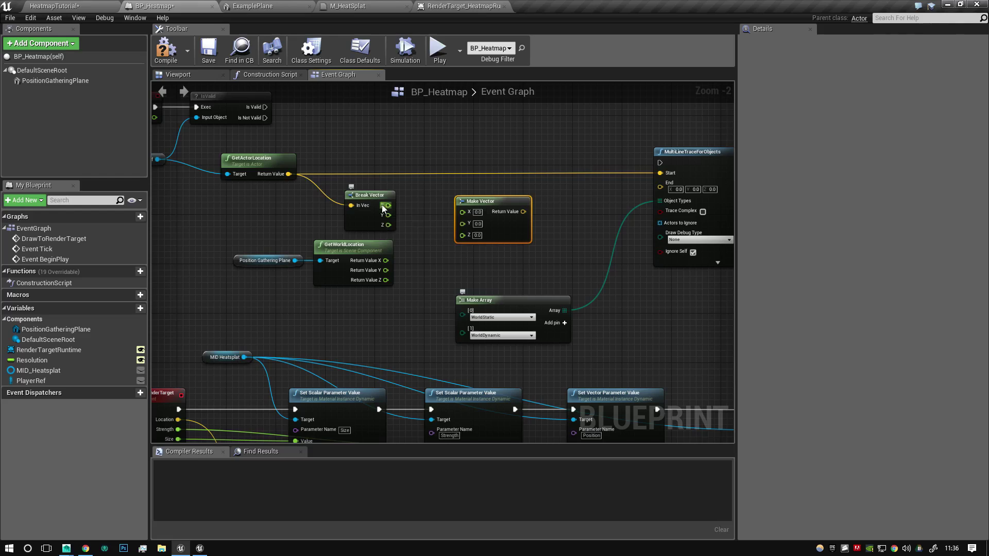
# Step: Connect Break Vector's X and Y outputs to the matching X and Y inputs of Make Vector
pyautogui.moveTo(388, 206); pyautogui.dragTo(462, 212)
pyautogui.moveTo(463, 222); pyautogui.dragTo(389, 215)
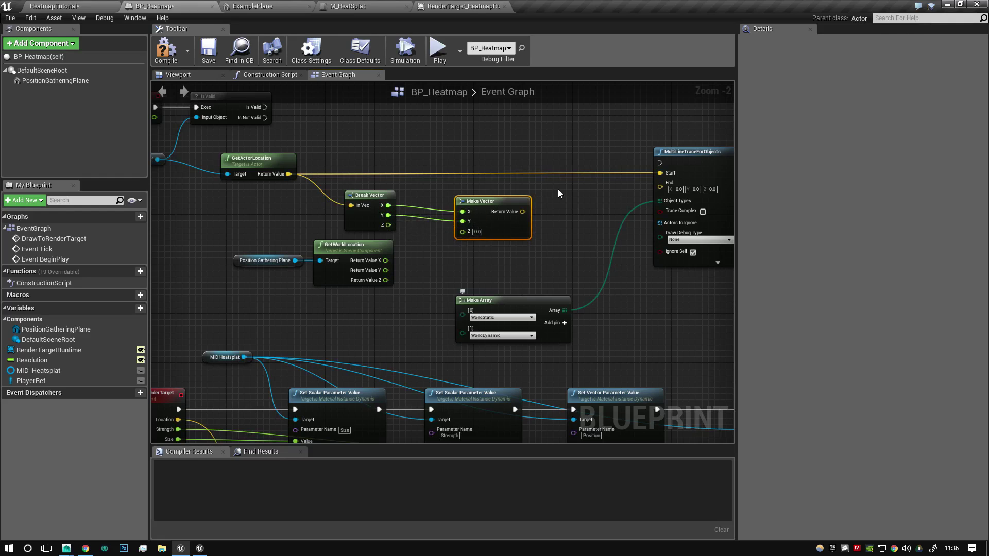
pyautogui.click(545, 228)
# Step: Add a float subtraction node that subtracts 1.0 from GetWorldLocation's Z and align it beside that node
pyautogui.moveTo(385, 279); pyautogui.dragTo(410, 266)
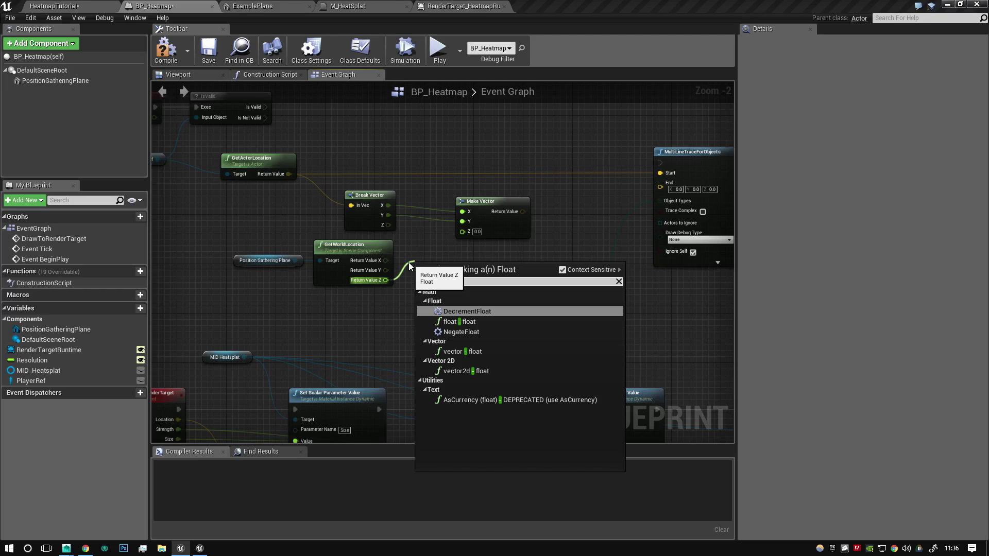
pyautogui.click(460, 321)
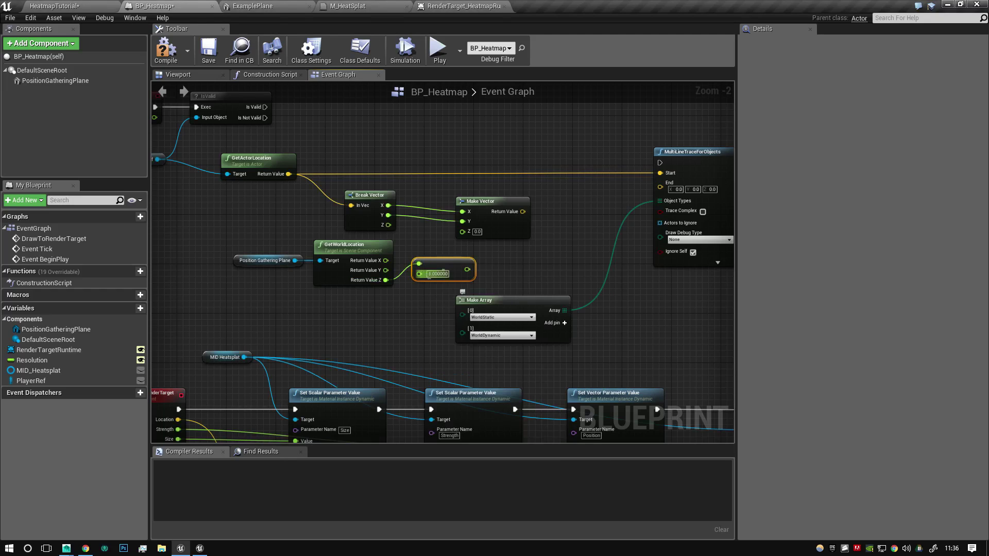
pyautogui.moveTo(431, 266); pyautogui.dragTo(292, 281)
pyautogui.press('q')
pyautogui.click(440, 259)
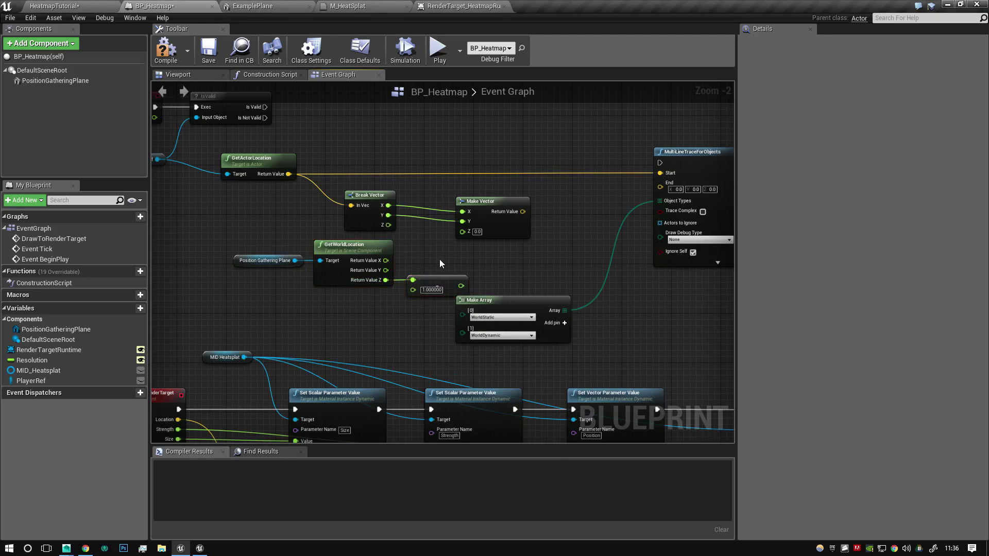
# Step: Feed the subtraction result into Make Vector's Z and rearrange the location, subtraction and vector nodes more compactly
pyautogui.click(175, 75)
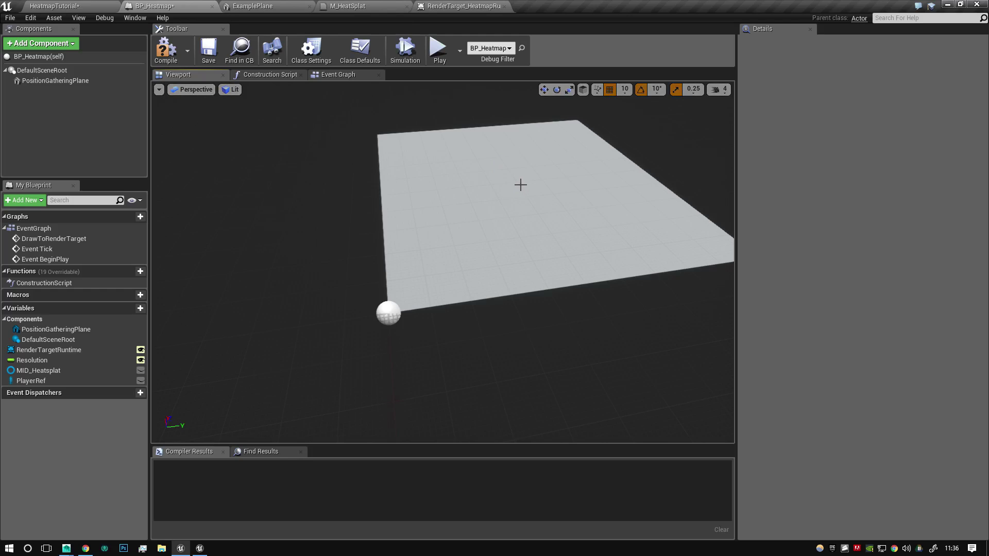
pyautogui.click(349, 78)
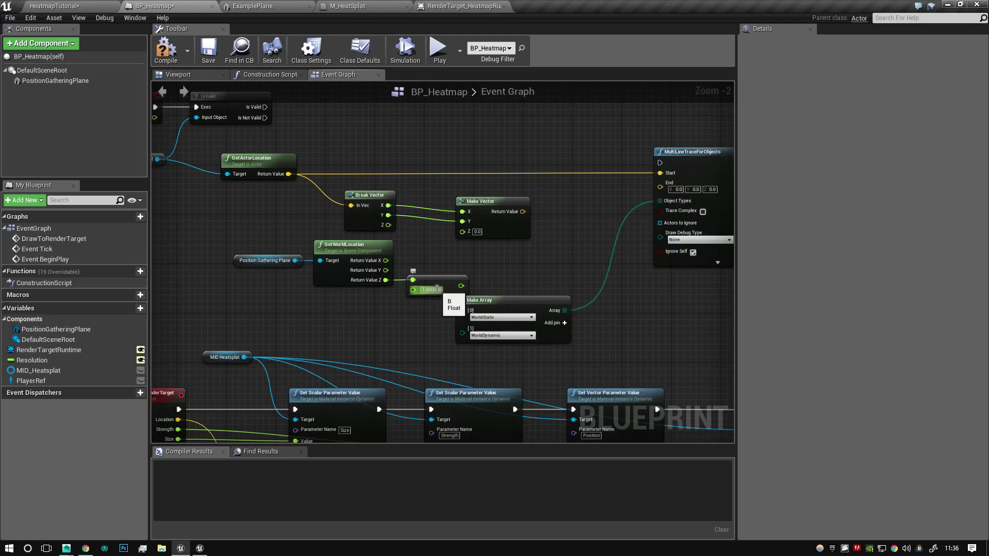
pyautogui.moveTo(461, 286); pyautogui.dragTo(470, 231)
pyautogui.moveTo(471, 231); pyautogui.dragTo(407, 261, button='right')
pyautogui.moveTo(367, 279); pyautogui.dragTo(226, 310)
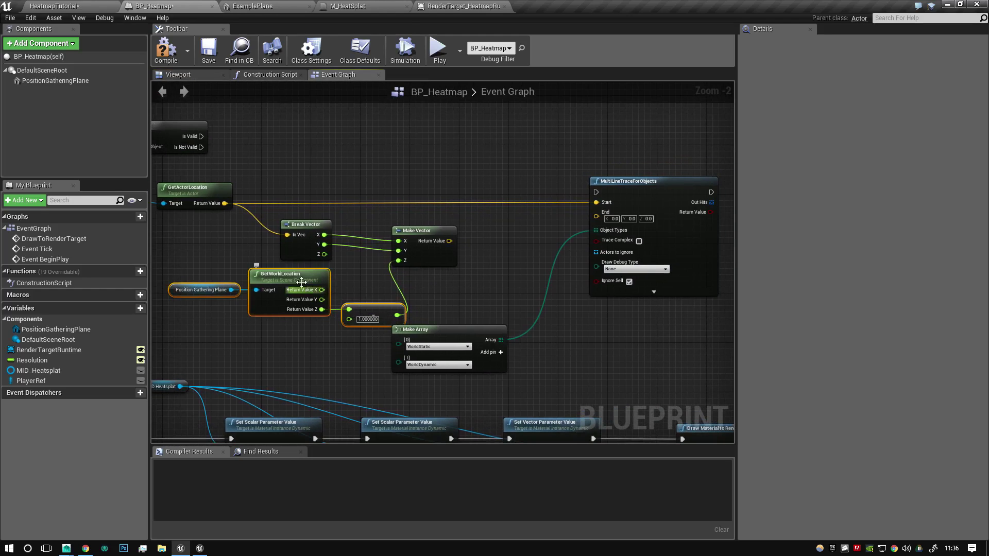
pyautogui.moveTo(291, 275); pyautogui.dragTo(230, 269)
pyautogui.click(432, 298)
pyautogui.moveTo(424, 255); pyautogui.dragTo(393, 249)
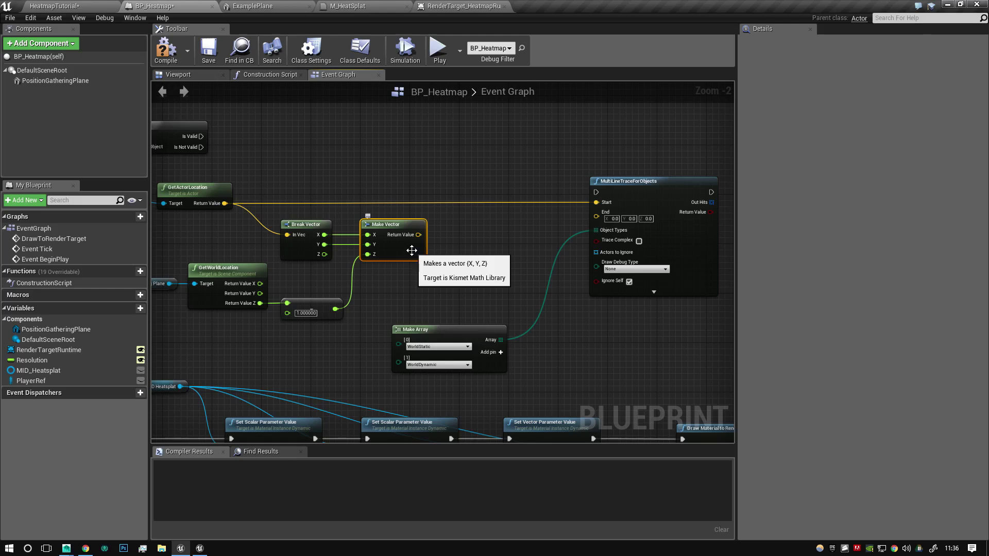
# Step: Connect Make Vector's return value to the End input of MultiLineTraceForObjects
pyautogui.moveTo(460, 262); pyautogui.dragTo(573, 343, button='right')
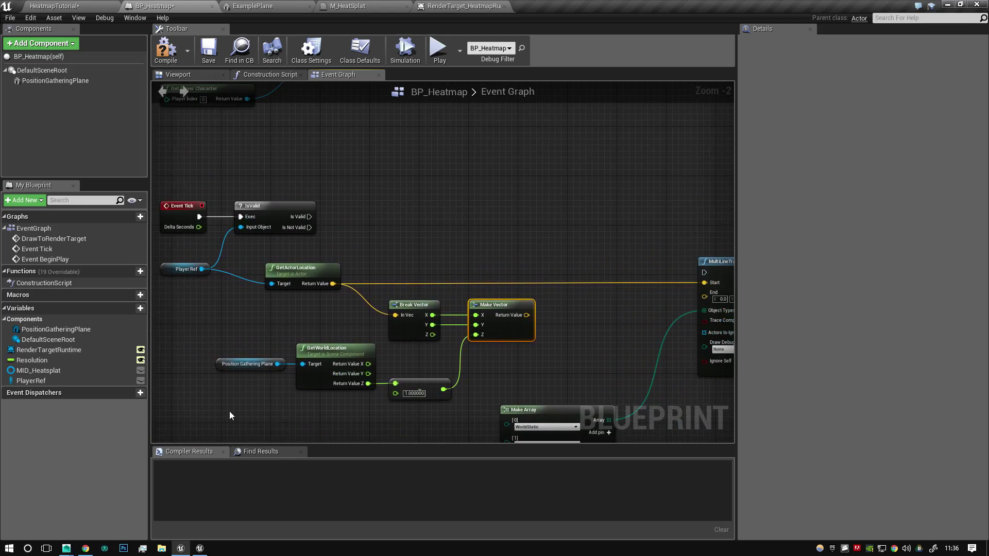
pyautogui.moveTo(304, 417); pyautogui.dragTo(305, 356, button='right')
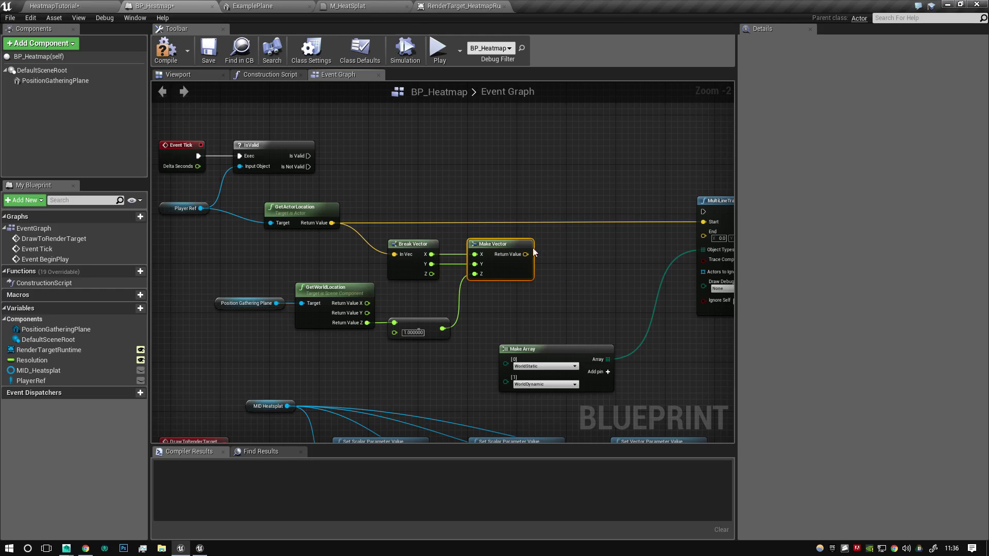
pyautogui.moveTo(526, 254); pyautogui.dragTo(717, 237)
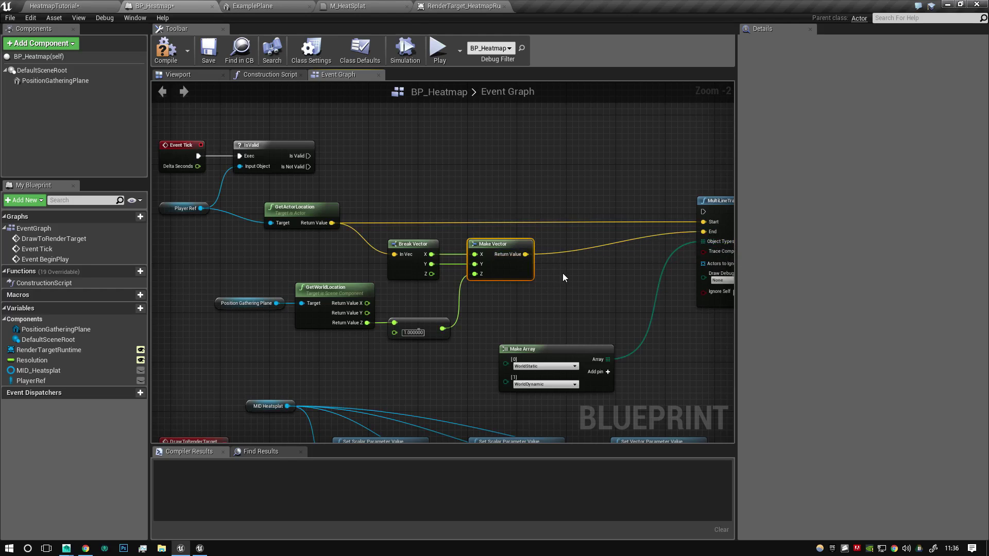
pyautogui.click(323, 222)
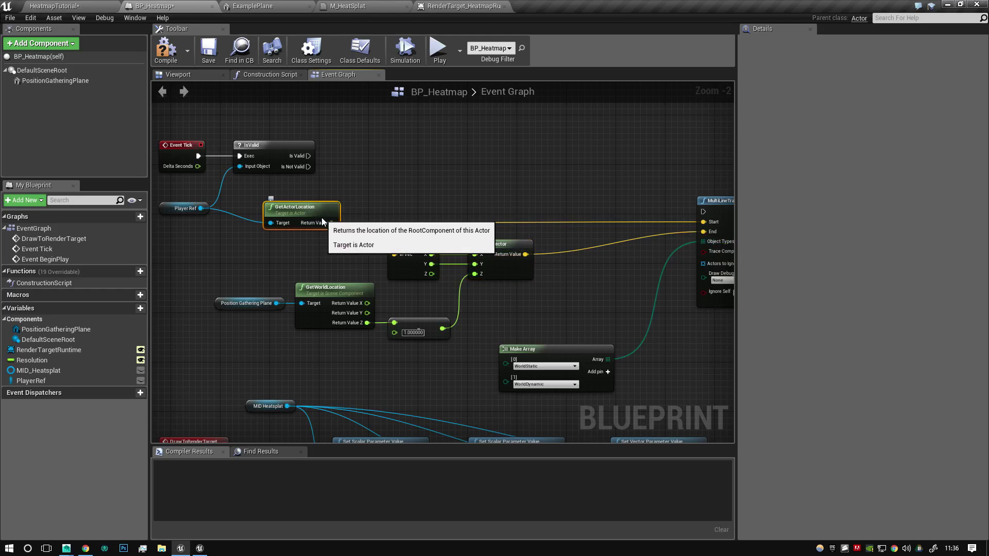
pyautogui.moveTo(331, 223)
pyautogui.mouseDown()
pyautogui.moveTo(381, 159)
pyautogui.moveTo(313, 223)
pyautogui.mouseUp()
pyautogui.click(355, 167)
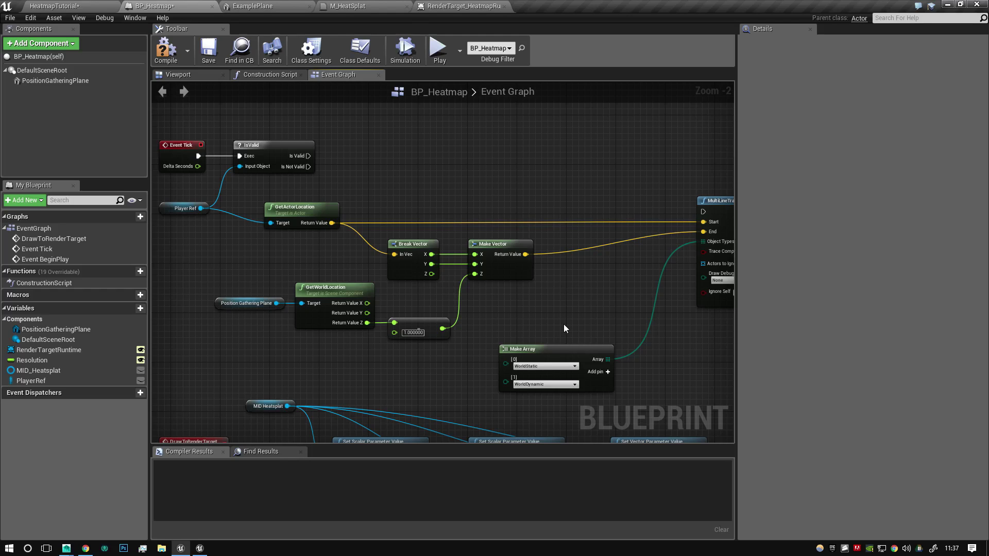
pyautogui.moveTo(564, 324); pyautogui.dragTo(328, 330, button='right')
pyautogui.moveTo(431, 211); pyautogui.dragTo(514, 234, button='right')
pyautogui.moveTo(634, 204); pyautogui.dragTo(574, 213, button='right')
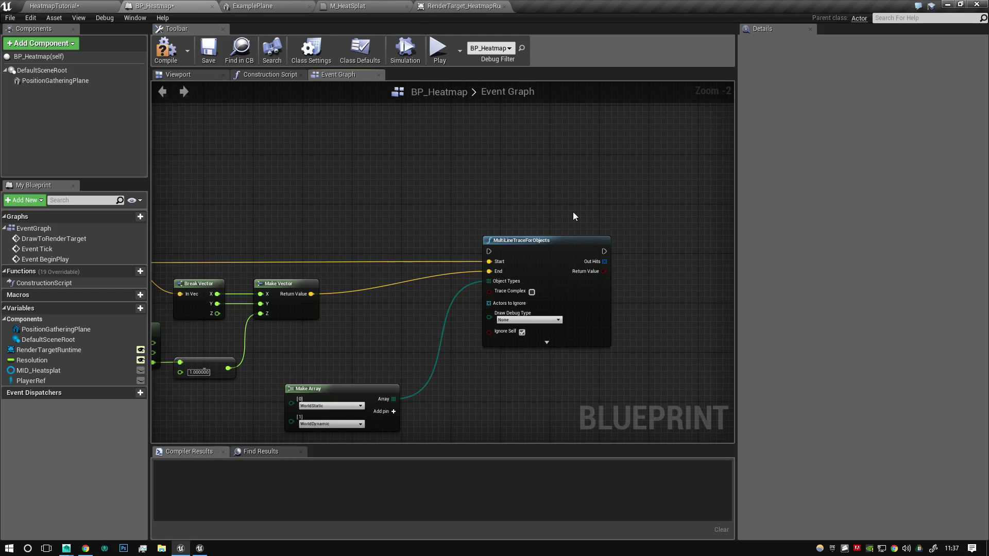
pyautogui.click(38, 6)
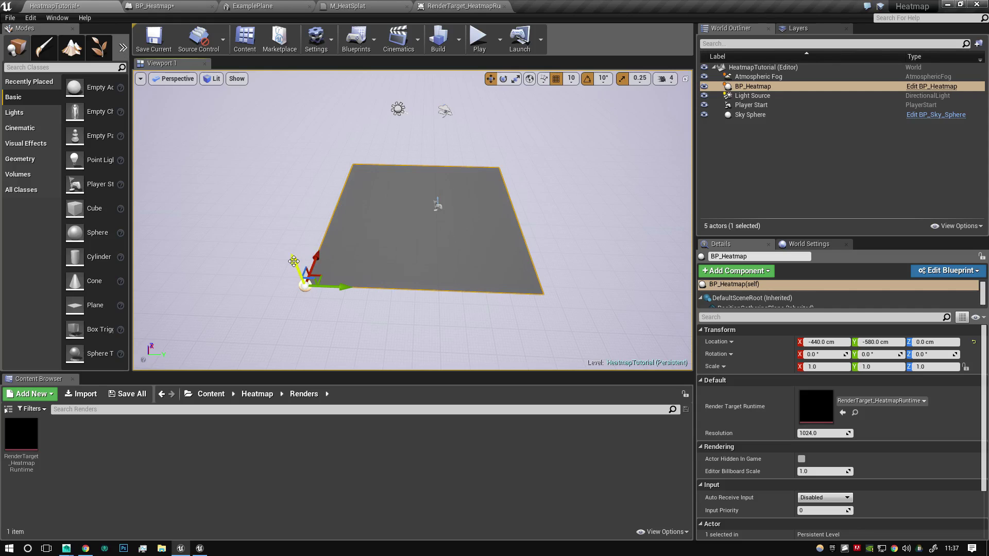
pyautogui.click(470, 6)
pyautogui.click(360, 6)
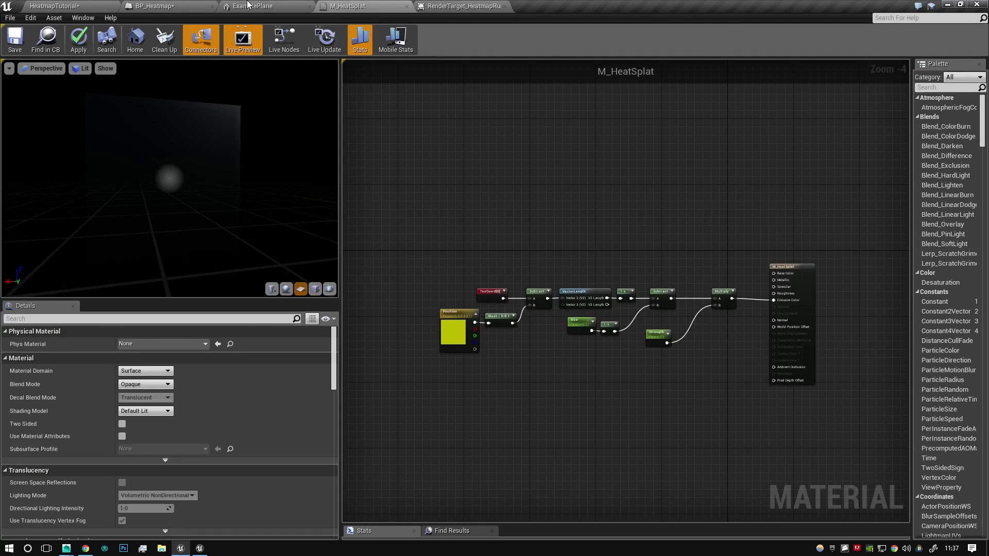
pyautogui.click(257, 5)
pyautogui.click(193, 6)
# Step: Connect the Is Valid execution output to MultiLineTraceForObjects and move the trace node up
pyautogui.moveTo(183, 241); pyautogui.dragTo(367, 172, button='right')
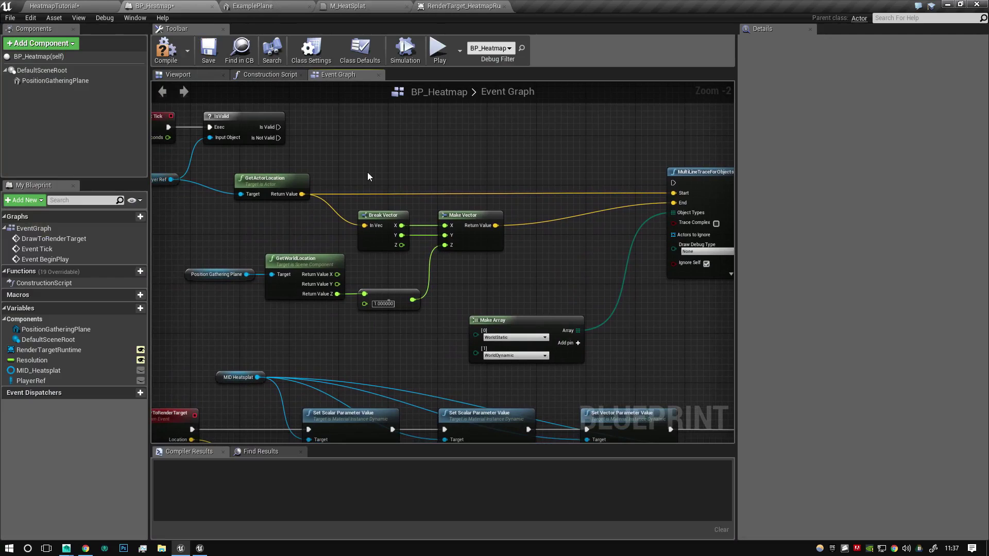
pyautogui.moveTo(277, 127); pyautogui.dragTo(675, 182)
pyautogui.moveTo(535, 150); pyautogui.dragTo(450, 227, button='right')
pyautogui.moveTo(634, 265); pyautogui.dragTo(614, 216)
# Step: Add a ForEachLoop over the trace's Out Hits, connect its execution to the trace and place it beside that node
pyautogui.moveTo(682, 218); pyautogui.dragTo(590, 206, button='right')
pyautogui.moveTo(591, 207); pyautogui.dragTo(614, 203)
pyautogui.write('for')
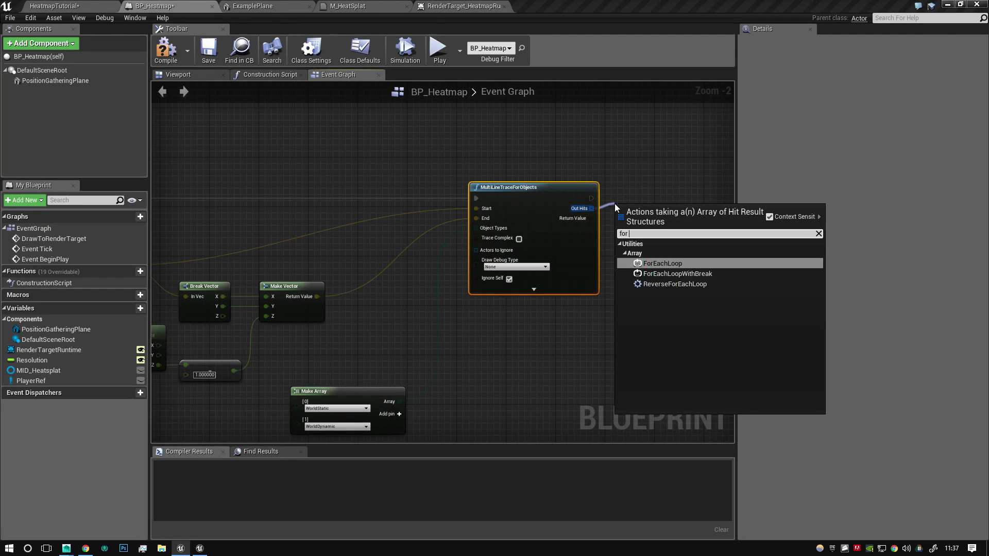
pyautogui.press('Return')
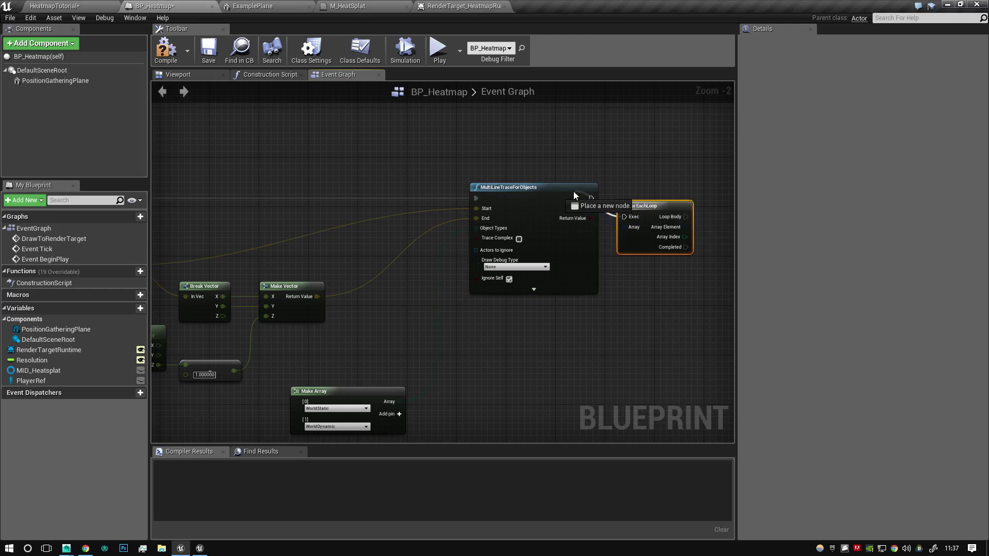
pyautogui.moveTo(574, 192); pyautogui.dragTo(593, 198)
pyautogui.moveTo(634, 168); pyautogui.dragTo(570, 204, button='right')
pyautogui.moveTo(585, 249); pyautogui.dragTo(580, 227)
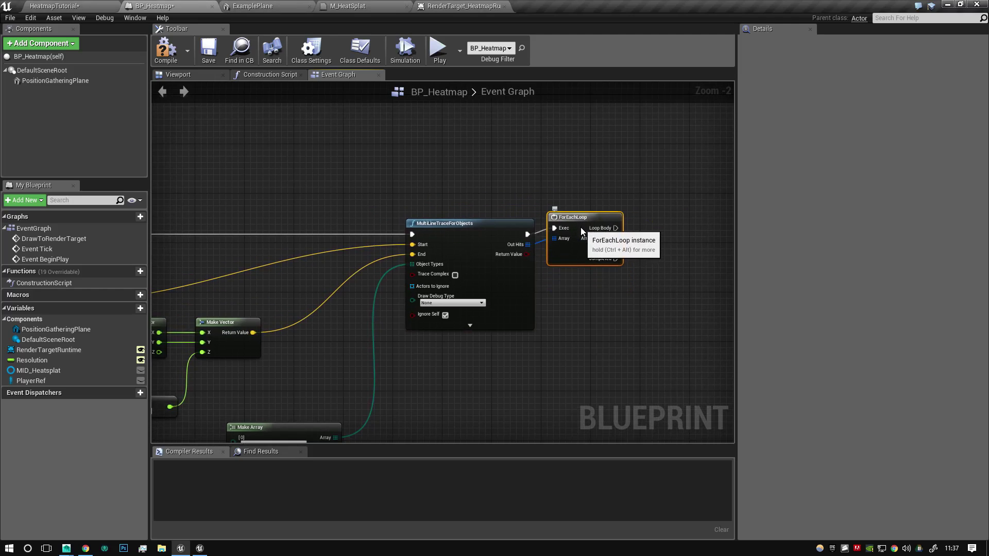
# Step: Add a Break Hit Result node fed by the loop's Array Element and position it just after the loop
pyautogui.moveTo(646, 223); pyautogui.dragTo(503, 267, button='right')
pyautogui.moveTo(472, 287); pyautogui.dragTo(568, 336)
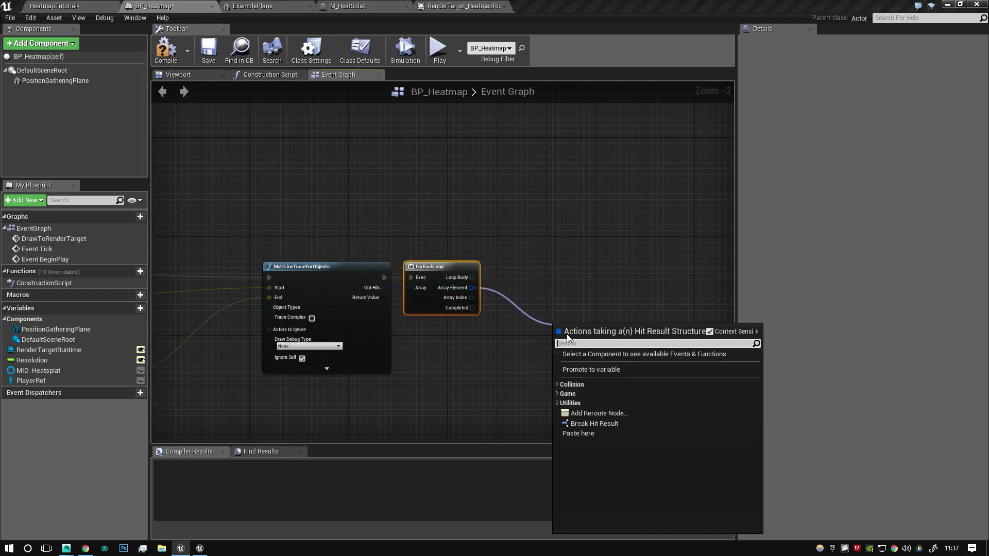
pyautogui.write('bre')
pyautogui.press('Return')
pyautogui.moveTo(570, 392); pyautogui.dragTo(505, 257, button='right')
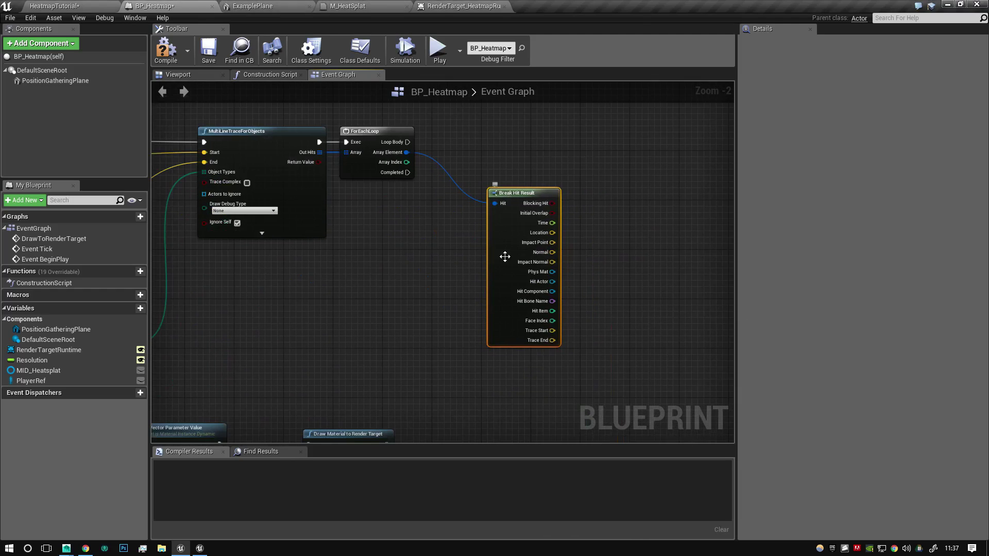
pyautogui.moveTo(505, 256); pyautogui.dragTo(468, 224)
pyautogui.click(610, 193)
# Step: Add a Branch node executed by the ForEachLoop's Loop Body
pyautogui.moveTo(407, 142); pyautogui.dragTo(617, 138)
pyautogui.write('branch')
pyautogui.press('Return')
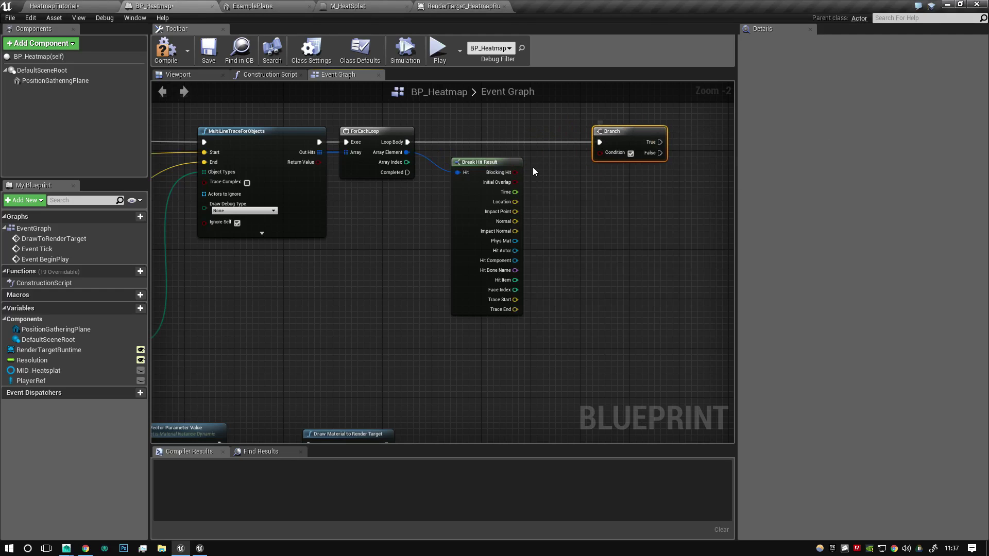
# Step: Add a Boolean AND node fed by Break Hit Result's Blocking Hit
pyautogui.moveTo(515, 172); pyautogui.dragTo(545, 172)
pyautogui.write('and')
pyautogui.press('Return')
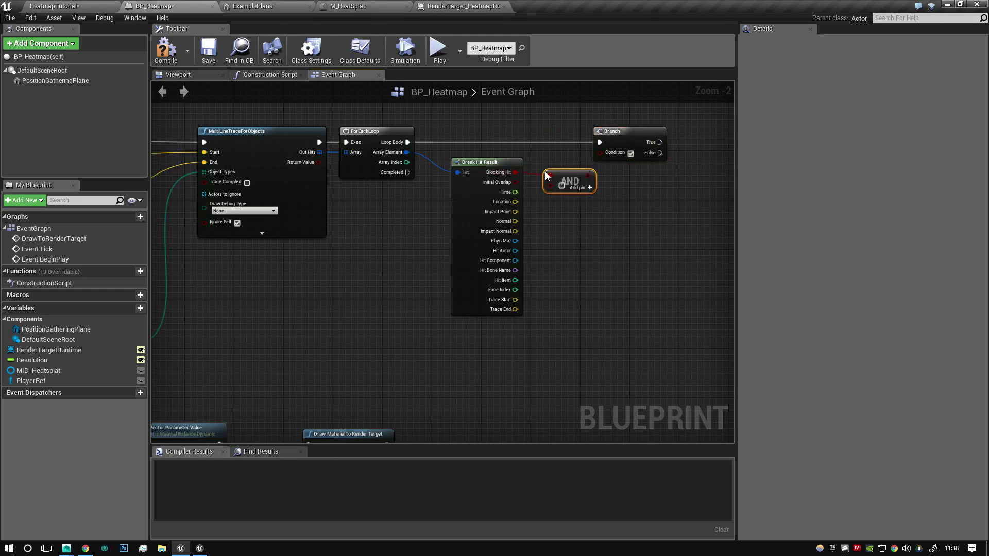
# Step: Add an equality (==) node fed by Hit Actor and place a Self reference below it
pyautogui.moveTo(566, 227); pyautogui.dragTo(475, 231, button='right')
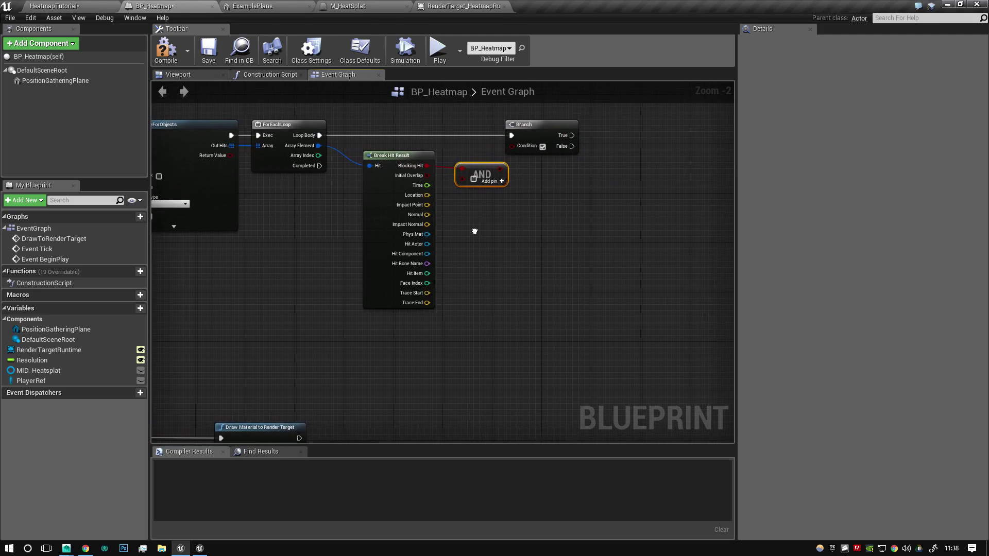
pyautogui.moveTo(427, 244); pyautogui.dragTo(474, 240)
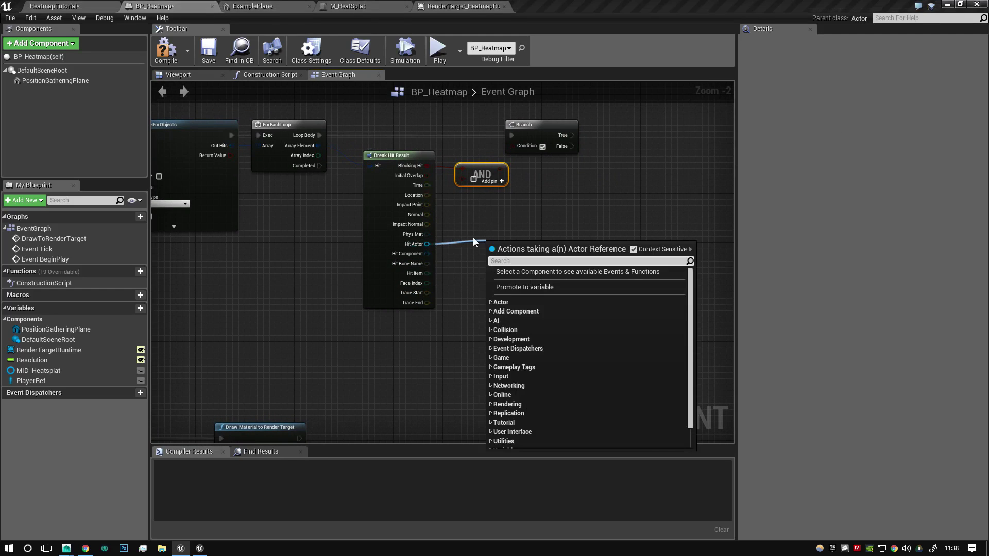
pyautogui.write('==')
pyautogui.press('Return')
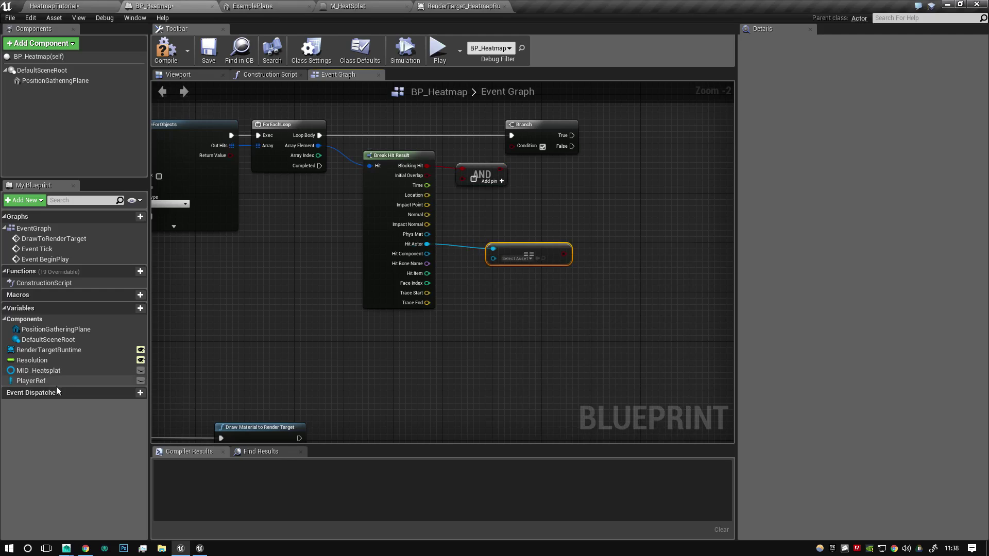
pyautogui.rightClick(543, 347)
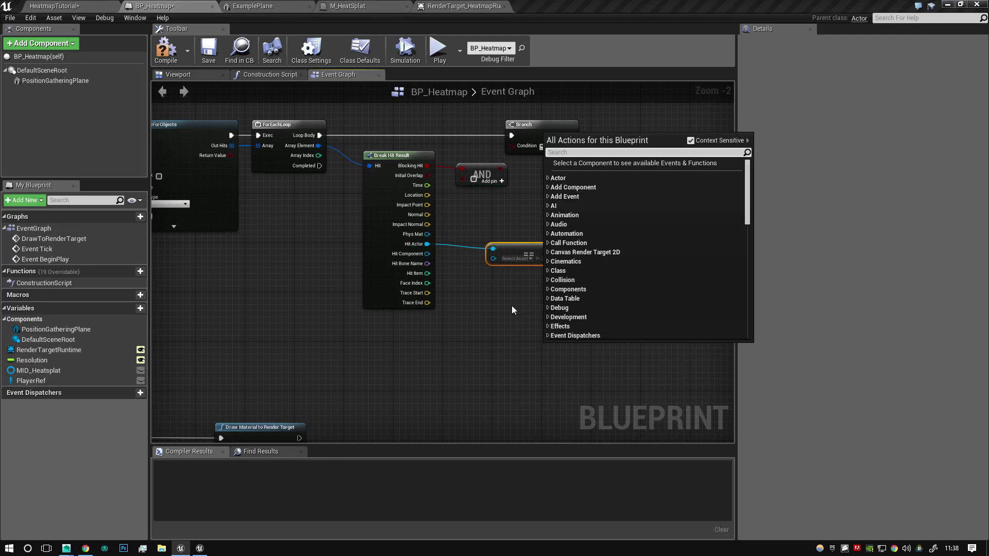
pyautogui.rightClick(467, 288)
pyautogui.write('self')
pyautogui.press('Return')
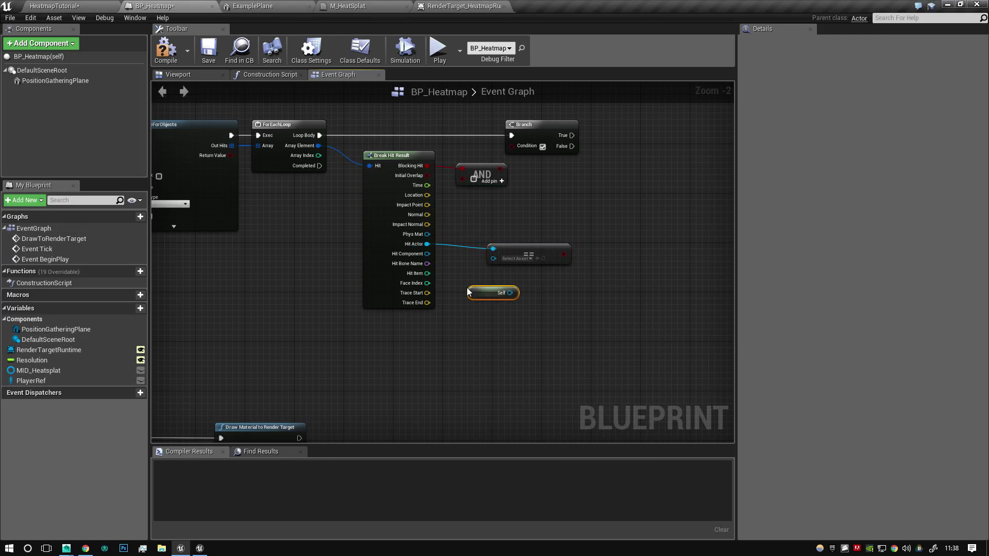
# Step: Wire Self into the equality node, its result into AND, and AND into the Branch condition, aligning the nodes
pyautogui.moveTo(509, 293); pyautogui.dragTo(567, 126)
pyautogui.moveTo(483, 172); pyautogui.dragTo(507, 166)
pyautogui.moveTo(510, 253); pyautogui.dragTo(535, 254)
pyautogui.moveTo(470, 296); pyautogui.dragTo(445, 265)
pyautogui.click(553, 282)
pyautogui.moveTo(553, 278); pyautogui.dragTo(455, 246)
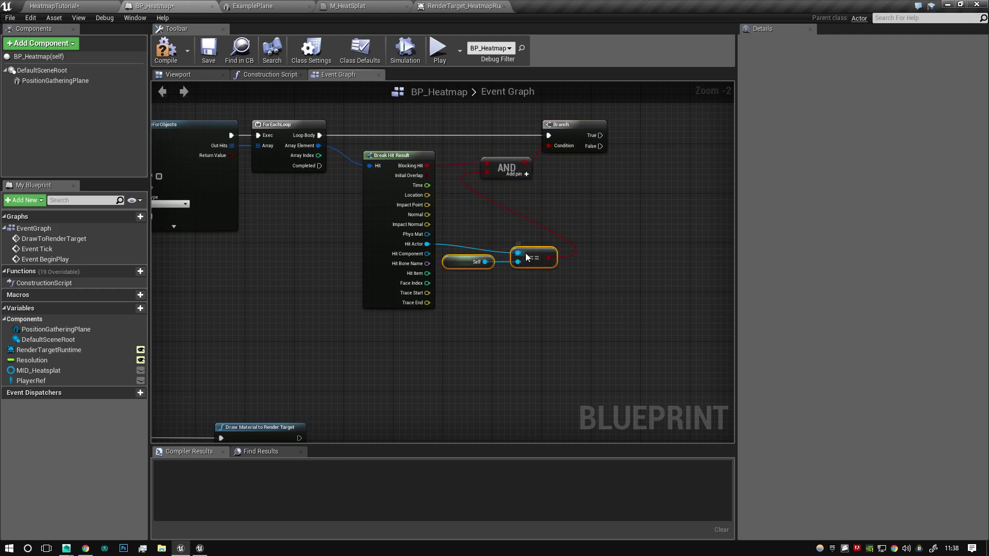
pyautogui.moveTo(527, 254); pyautogui.dragTo(531, 248)
pyautogui.press('q')
pyautogui.click(550, 210)
# Step: Disable Ignore Self on MultiLineTraceForObjects and set its Draw Debug Type to For One Frame
pyautogui.moveTo(550, 210); pyautogui.dragTo(663, 347, button='right')
pyautogui.moveTo(471, 343); pyautogui.dragTo(567, 307, button='right')
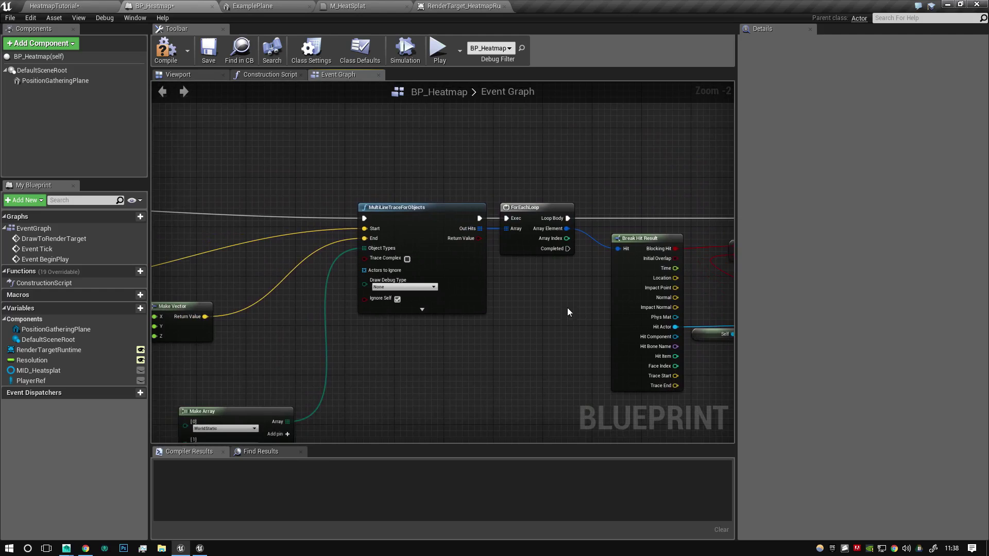
pyautogui.click(397, 299)
pyautogui.click(426, 288)
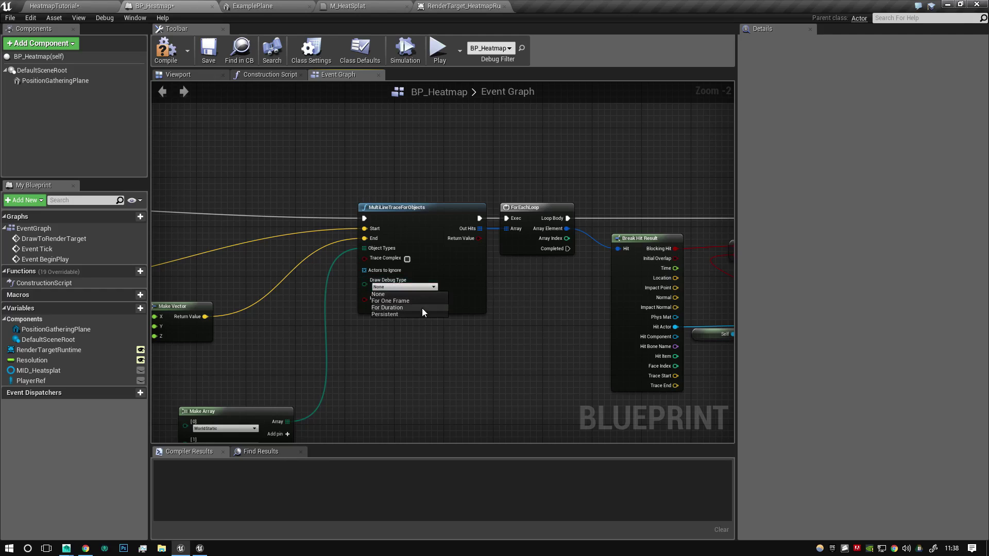
pyautogui.click(422, 301)
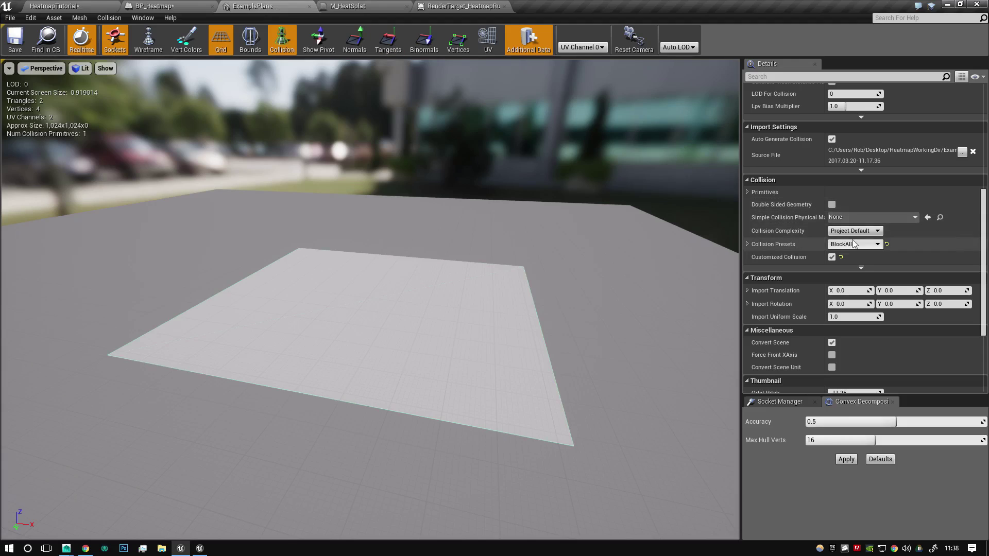
# Step: Check the Collision Complexity options of the ExamplePlane mesh, then return to the BP_Heatmap event graph
pyautogui.click(853, 231)
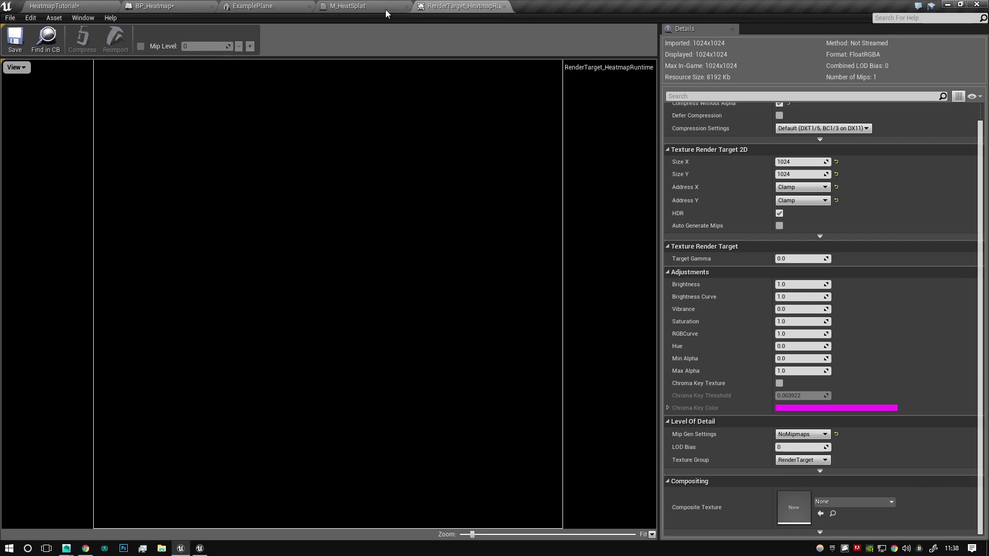
pyautogui.click(367, 5)
pyautogui.click(198, 5)
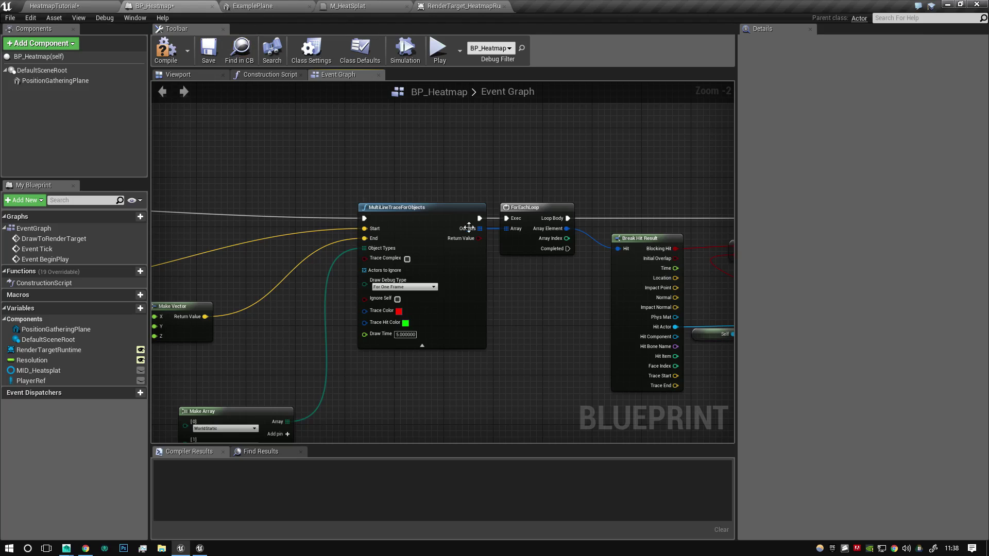
# Step: Add a Draw to Render Target call after the Branch node and wire the Branch's True output into it
pyautogui.moveTo(545, 344); pyautogui.dragTo(400, 256, button='right')
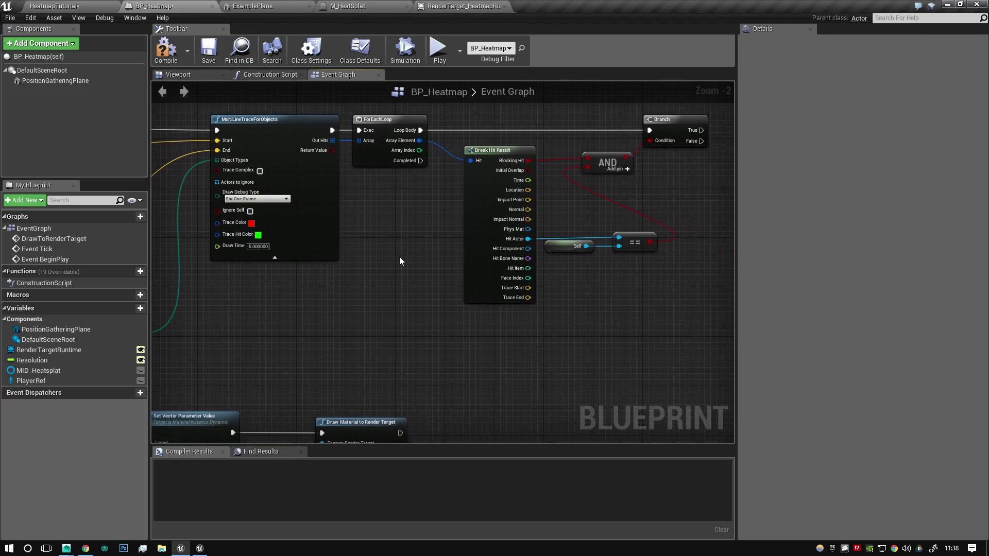
pyautogui.moveTo(678, 206); pyautogui.dragTo(417, 290, button='right')
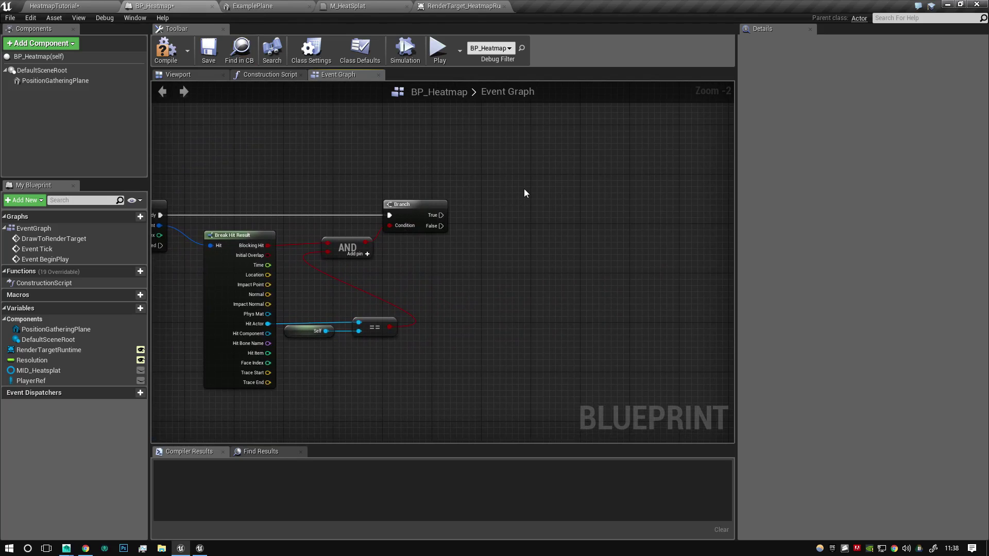
pyautogui.scroll(-1, 524, 189)
pyautogui.moveTo(524, 188); pyautogui.dragTo(988, 0, button='right')
pyautogui.moveTo(960, 97); pyautogui.dragTo(548, 227, button='right')
pyautogui.rightClick(548, 226)
pyautogui.write('draw to')
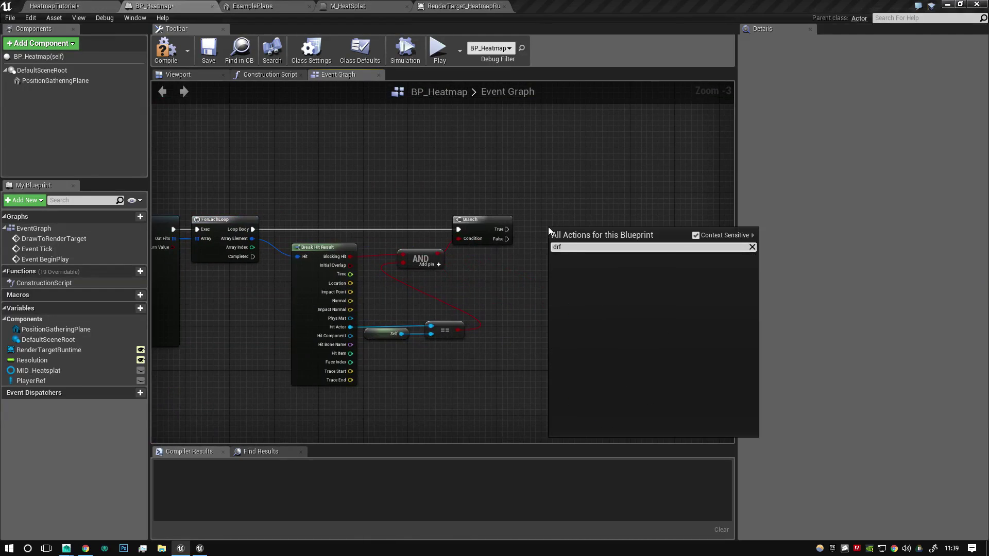
pyautogui.press('Up')
pyautogui.press('Up')
pyautogui.press('Up')
pyautogui.press('Up')
pyautogui.press('Up')
pyautogui.press('Up')
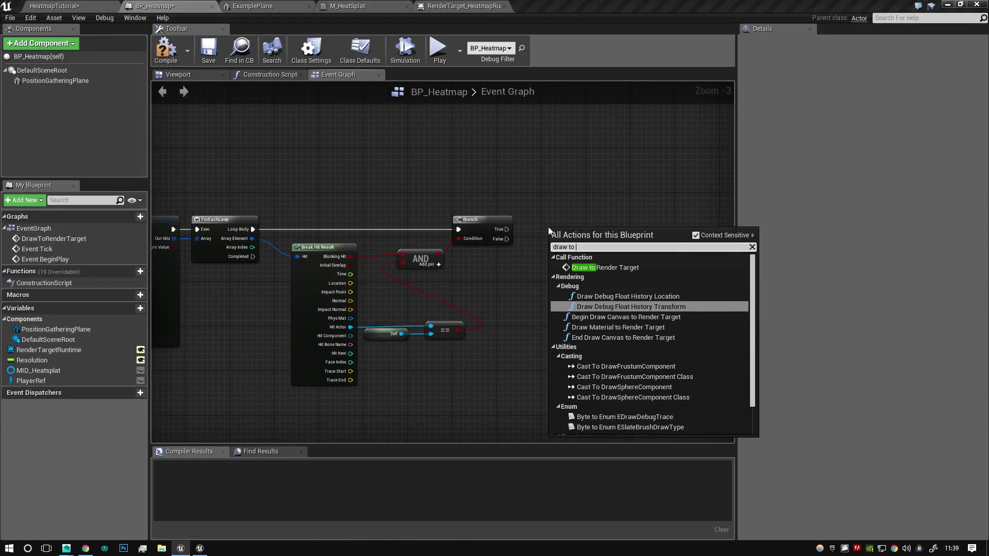
pyautogui.press('Return')
pyautogui.moveTo(558, 244)
pyautogui.mouseDown()
pyautogui.moveTo(507, 229)
pyautogui.moveTo(605, 220)
pyautogui.mouseUp()
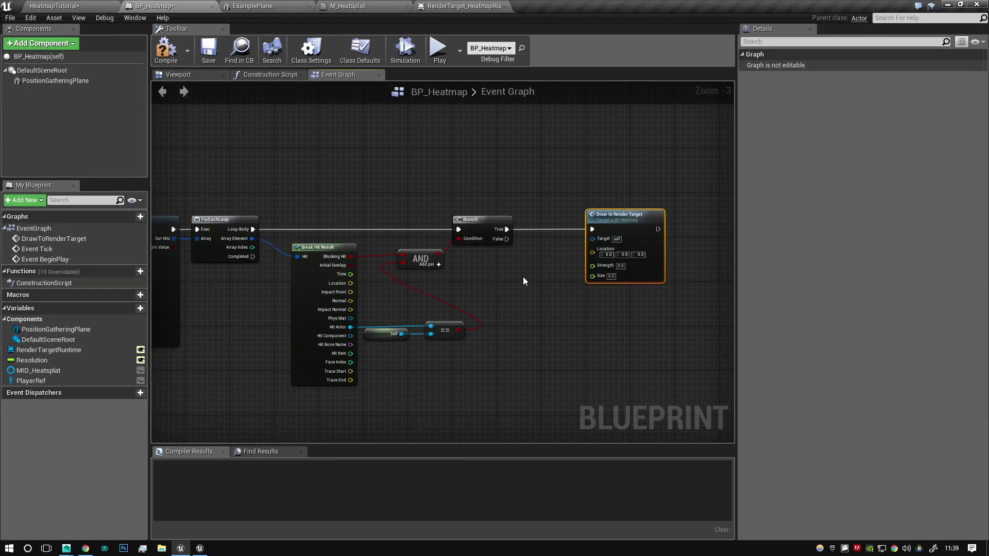
# Step: Feed Break Hit Result's Location into Draw to Render Target, set Strength to 1 and Size to 0.01, and compile the blueprint
pyautogui.moveTo(524, 276); pyautogui.dragTo(415, 242, button='right')
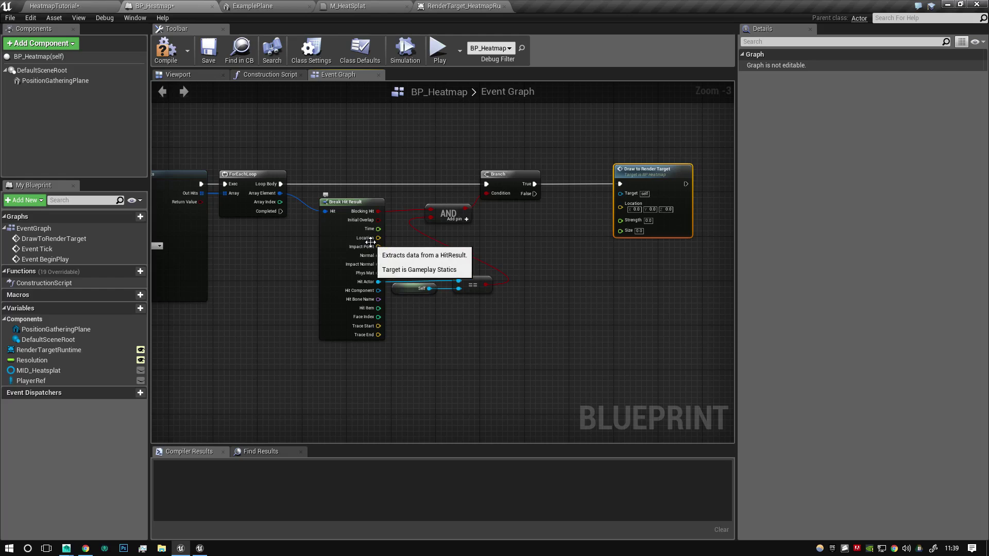
pyautogui.moveTo(378, 238); pyautogui.dragTo(630, 213)
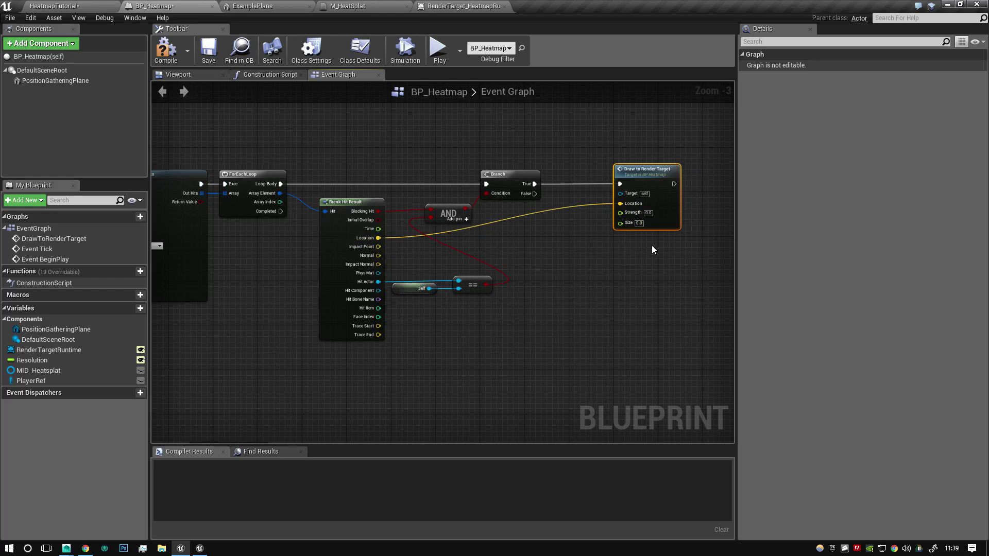
pyautogui.click(648, 212)
pyautogui.write('1')
pyautogui.press('Return')
pyautogui.press('Tab')
pyautogui.write('0.01')
pyautogui.click(166, 49)
# Step: Review the finished BP_Heatmap graph, return to the HeatmapTutorial level and save it
pyautogui.scroll(-3, 390, 342)
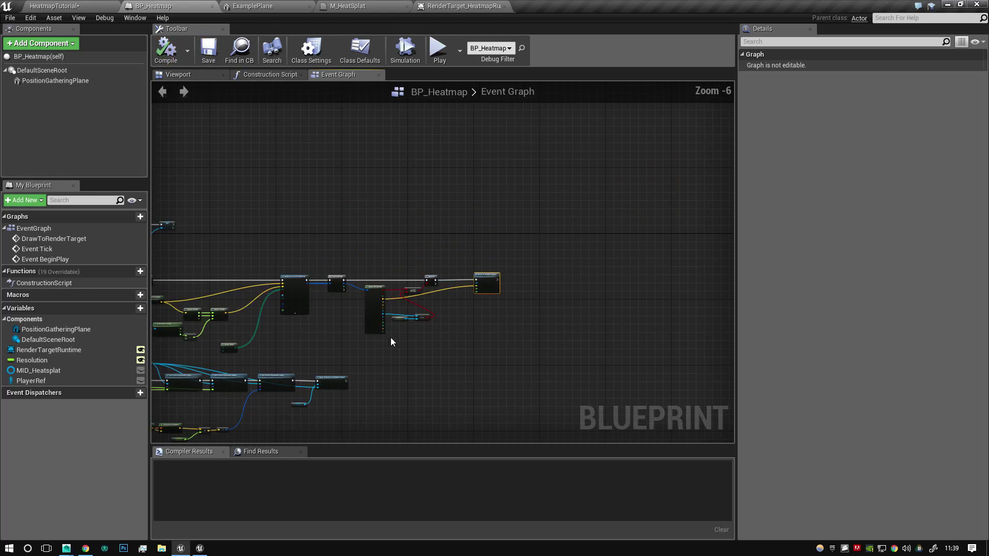
pyautogui.moveTo(391, 342); pyautogui.dragTo(545, 260, button='right')
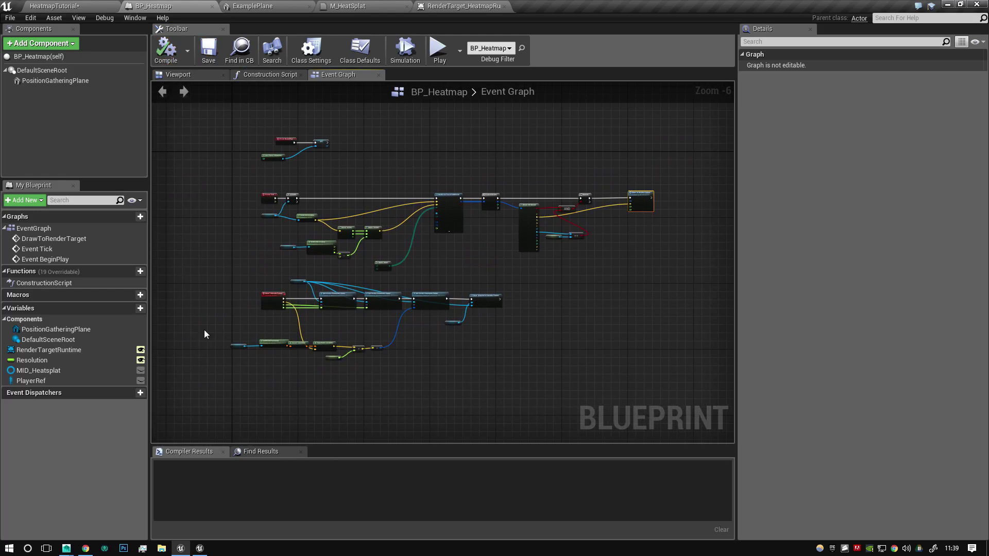
pyautogui.moveTo(341, 321); pyautogui.dragTo(410, 383, button='right')
pyautogui.scroll(1, 471, 382)
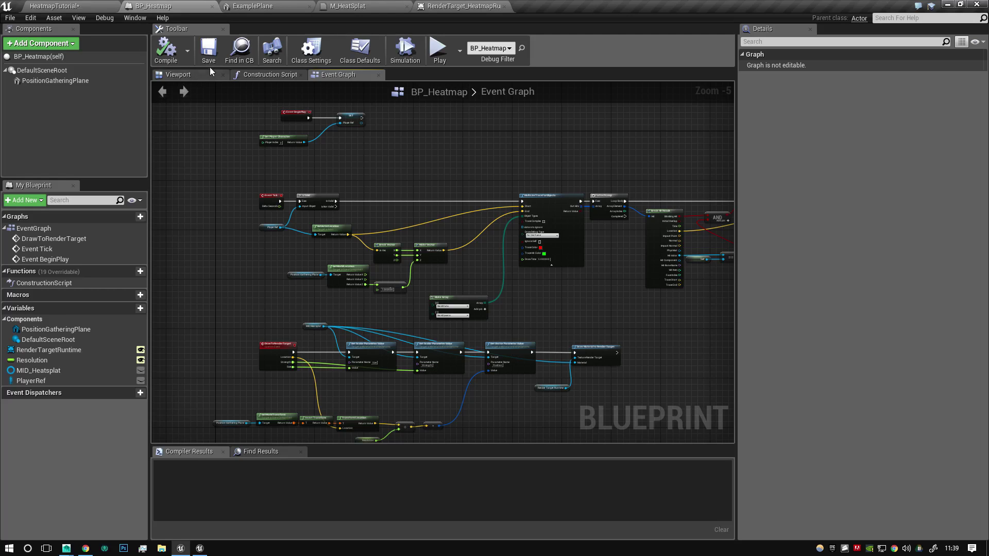
pyautogui.click(31, 4)
pyautogui.hotkey('ctrl', 's')
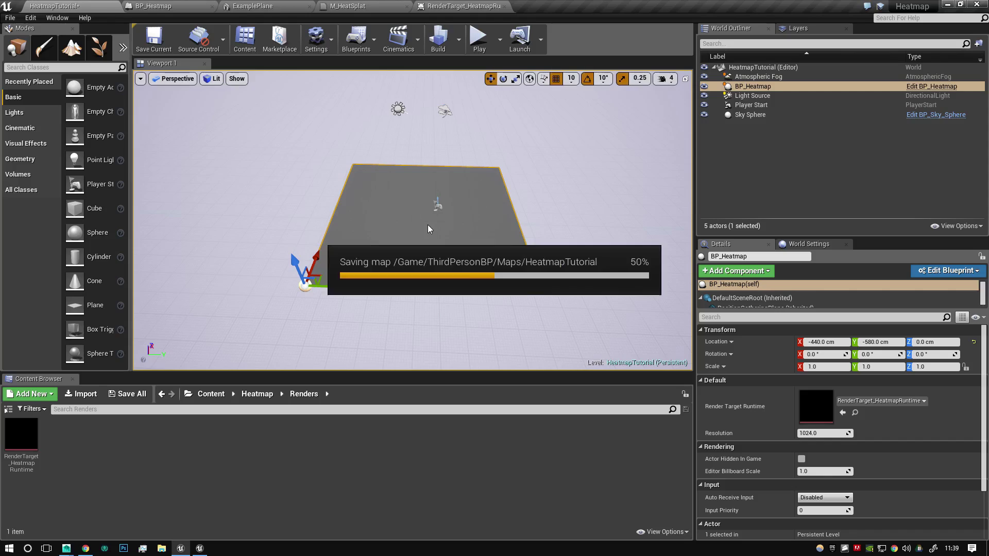
# Step: Open RenderTarget_HeatmapRuntime in a floating window, enlarge it and place it next to the level viewport
pyautogui.doubleClick(17, 438)
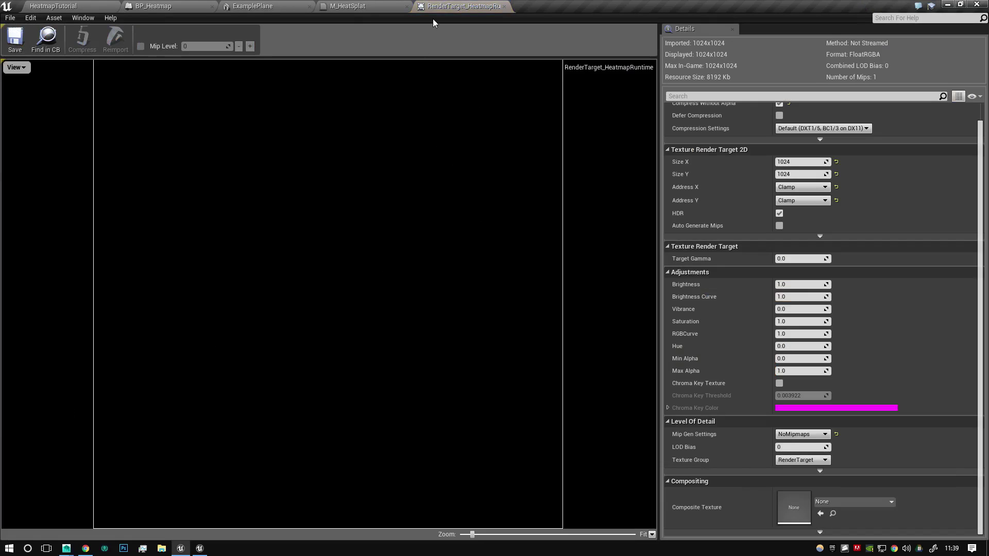
pyautogui.moveTo(453, 6); pyautogui.dragTo(603, 107)
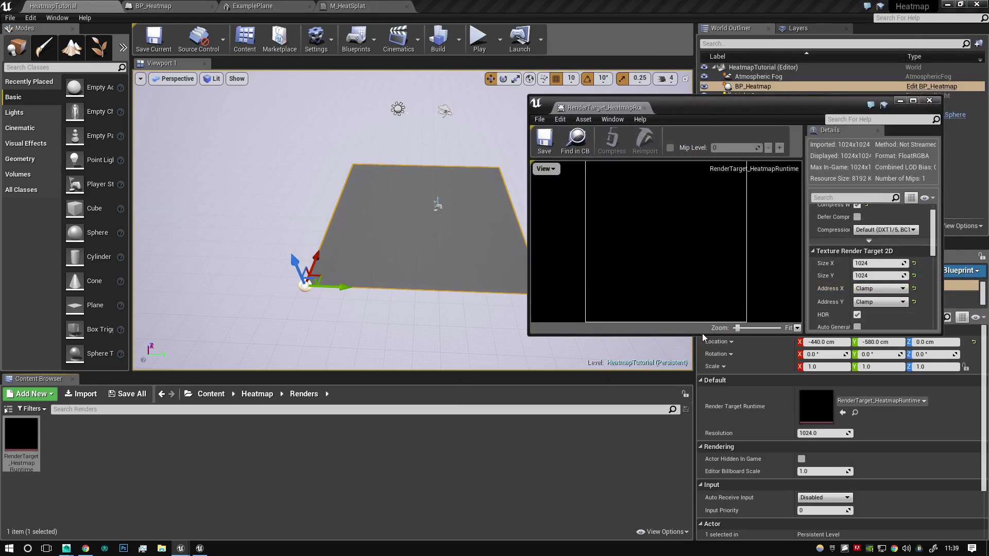
pyautogui.moveTo(703, 334); pyautogui.dragTo(703, 485)
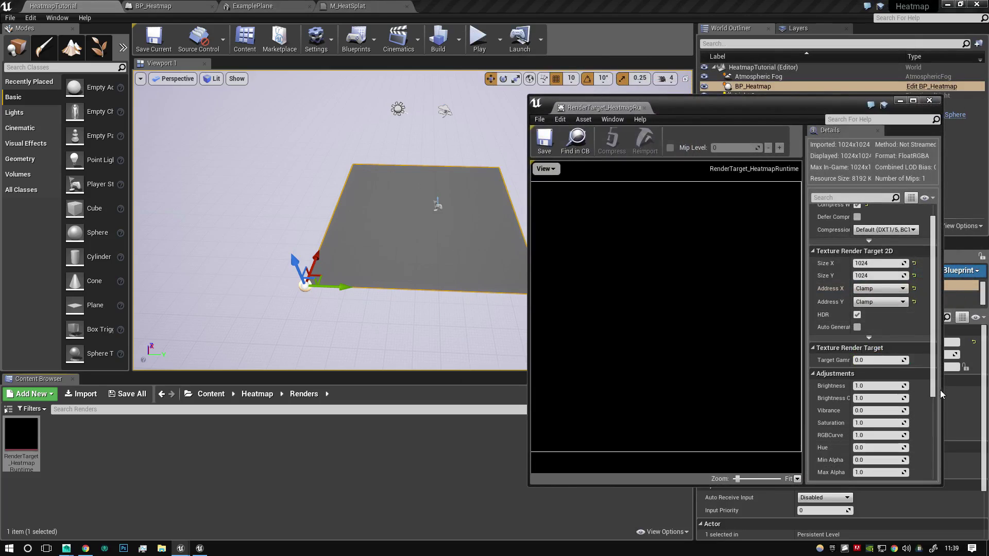
pyautogui.moveTo(941, 394); pyautogui.dragTo(972, 394)
pyautogui.moveTo(677, 110); pyautogui.dragTo(711, 95)
# Step: Play the level, run the character across the plane while watching the render target, and stop playing
pyautogui.click(479, 39)
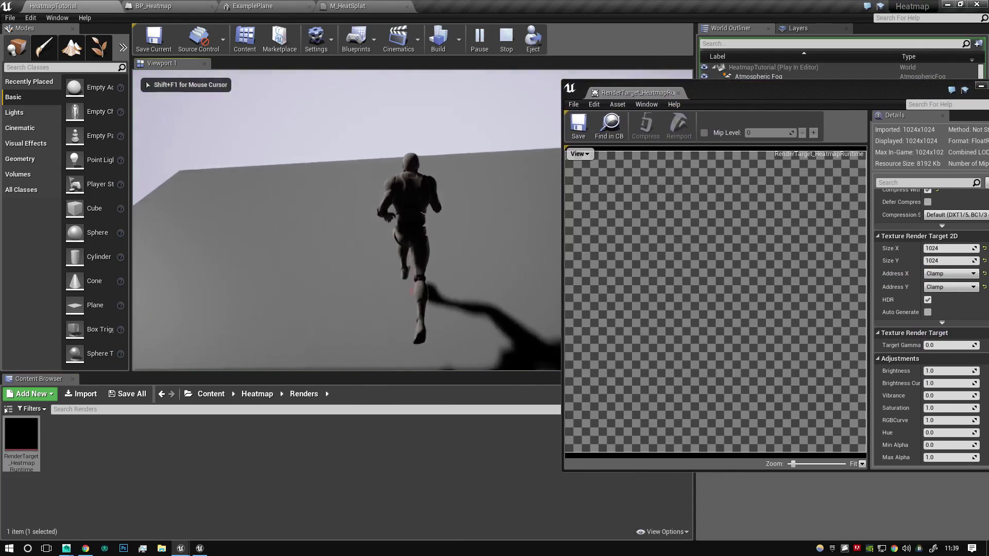
pyautogui.press('w')
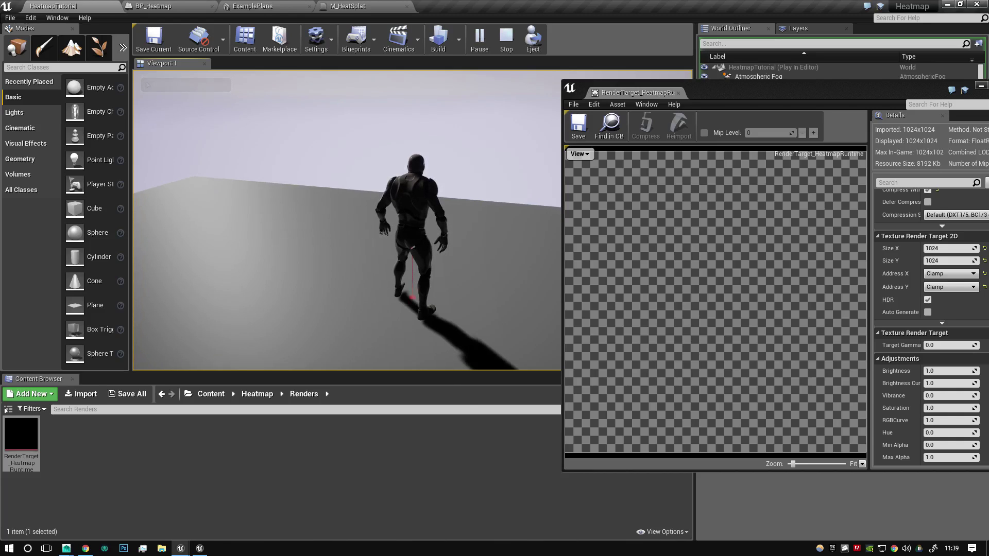
pyautogui.press('Escape')
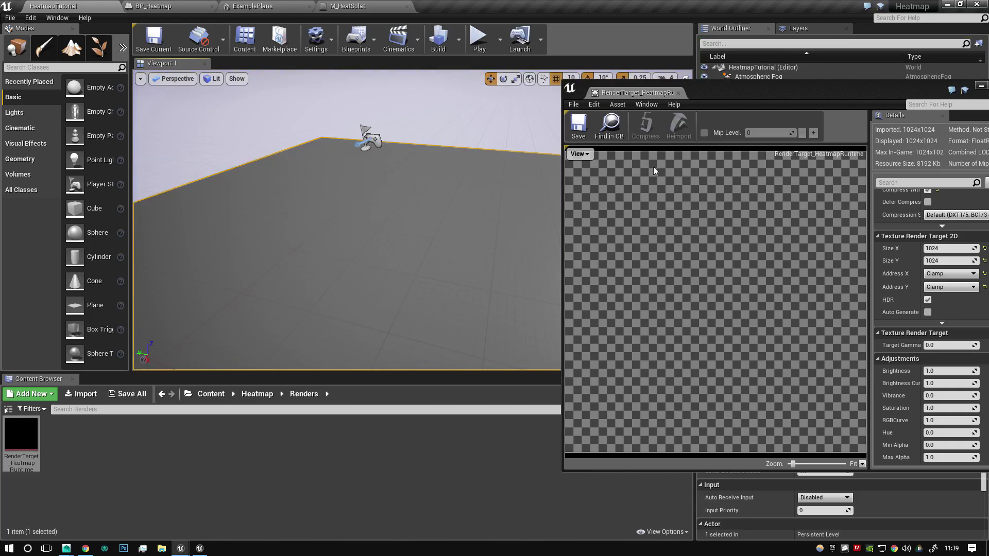
# Step: Reopen the RenderTarget_HeatmapRuntime preview and detach it again as a taller window beside the viewport
pyautogui.scroll(-2, 666, 192)
pyautogui.click(83, 449)
pyautogui.doubleClick(27, 440)
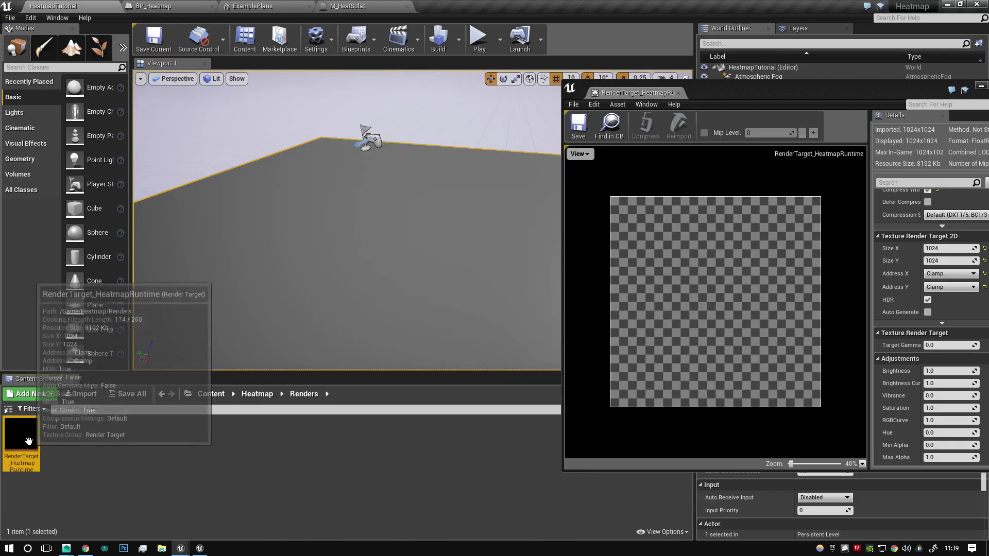
pyautogui.doubleClick(631, 88)
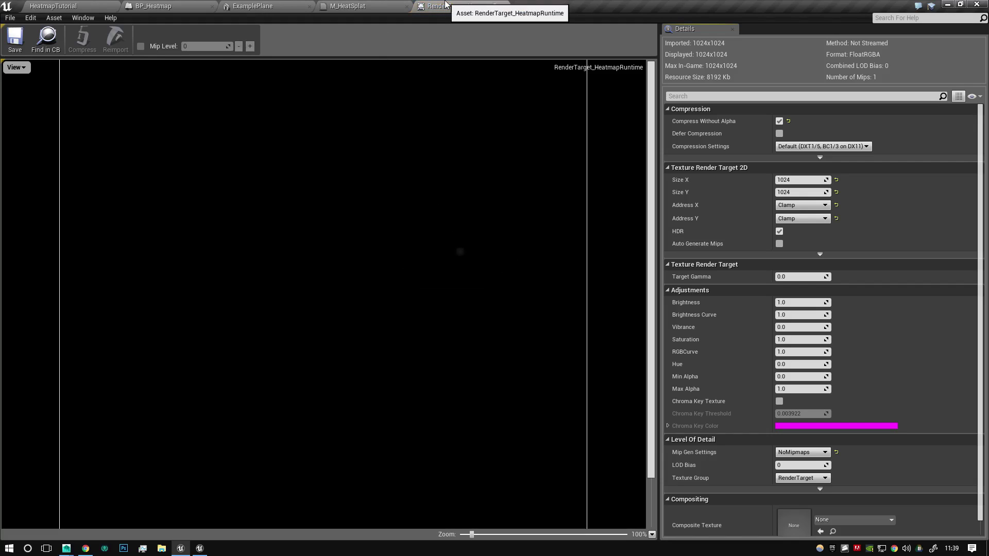
pyautogui.moveTo(452, 4); pyautogui.dragTo(726, 115)
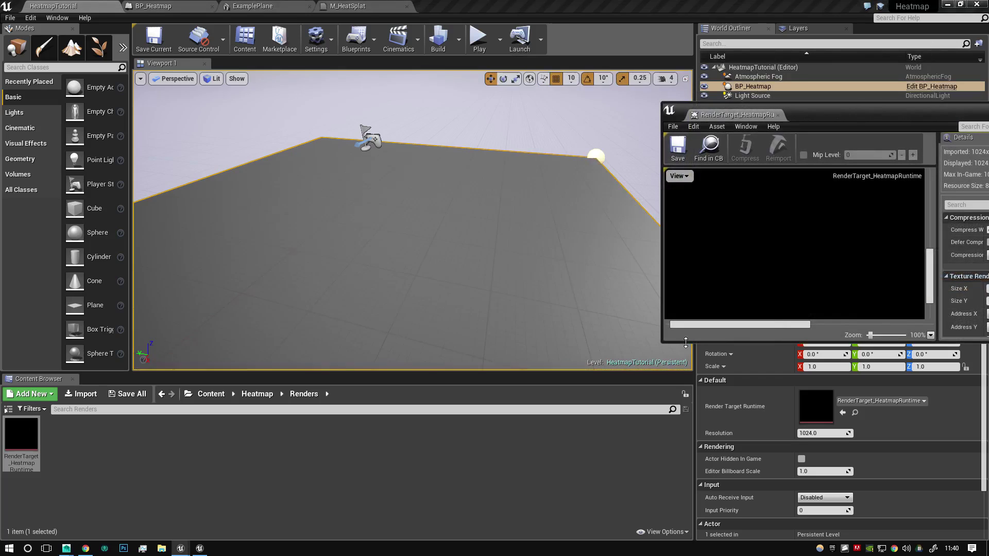
pyautogui.moveTo(677, 484); pyautogui.dragTo(677, 531)
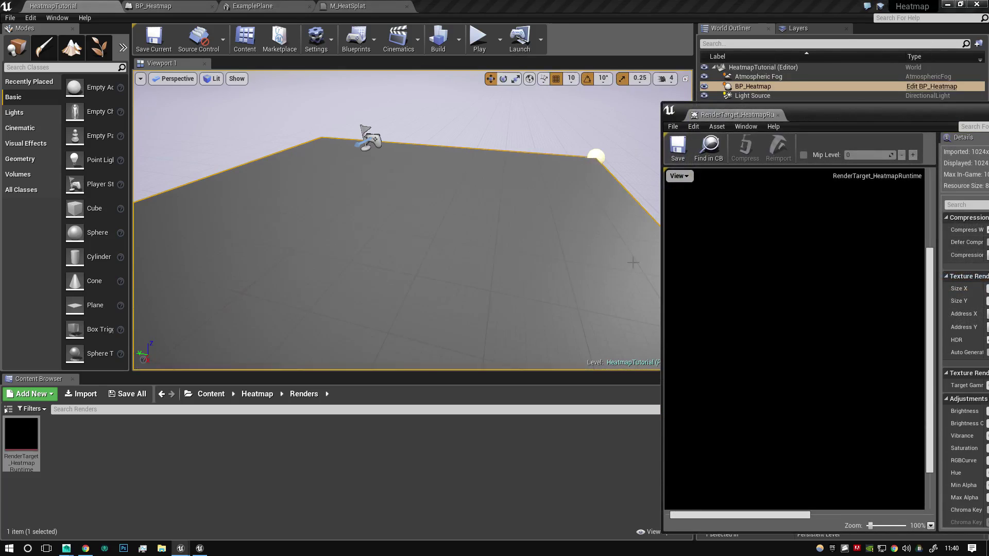
# Step: Start playing, move the character sideways to test the drawn position, and release the mouse from the game
pyautogui.click(480, 40)
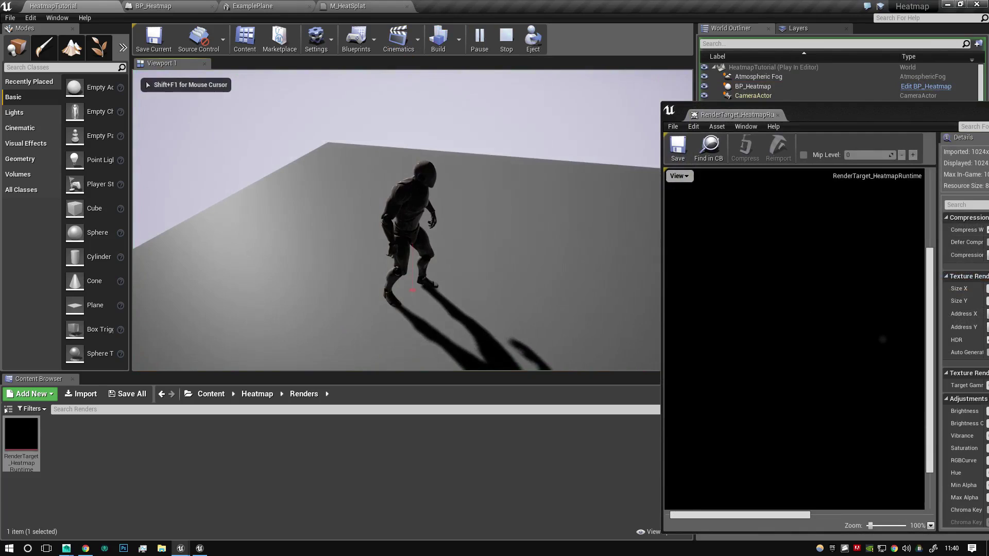
pyautogui.press('d')
pyautogui.press('a')
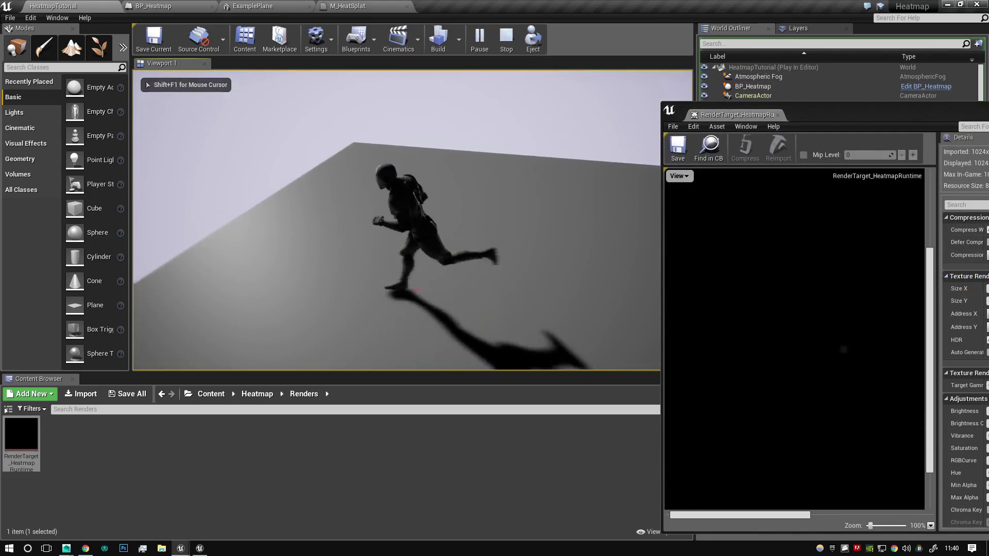
pyautogui.press('d')
pyautogui.hotkey('shift', 'F1')
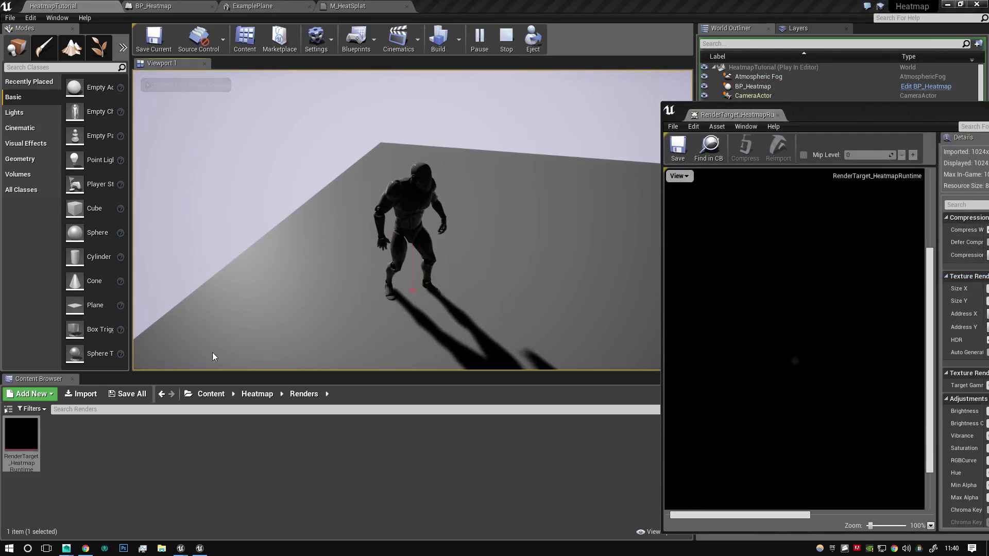
# Step: Rearrange and enlarge the render target window during play so the whole texture fits at 60% zoom beside the character
pyautogui.moveTo(663, 326); pyautogui.dragTo(394, 321)
pyautogui.click(325, 316)
pyautogui.hotkey('alt', 'Tab')
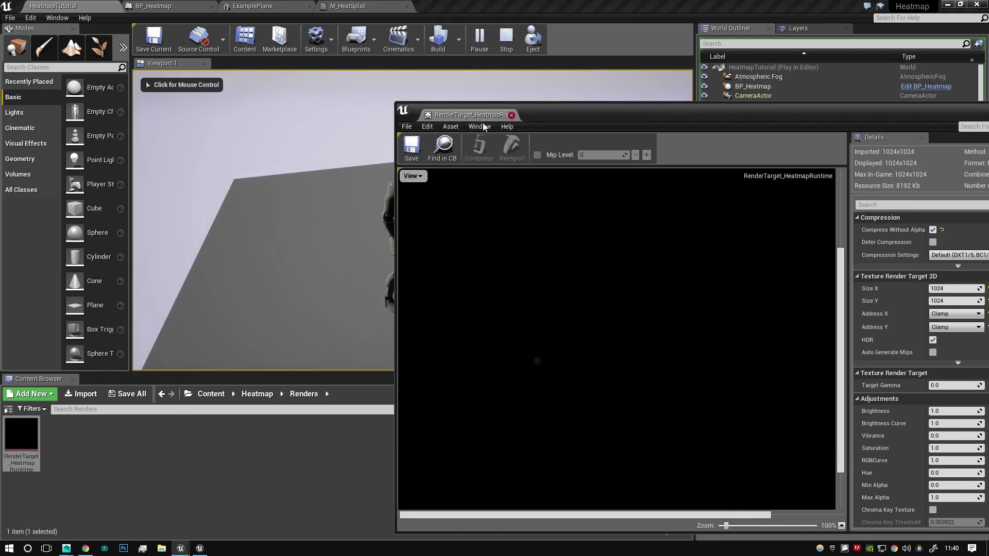
pyautogui.moveTo(470, 117); pyautogui.dragTo(543, 241)
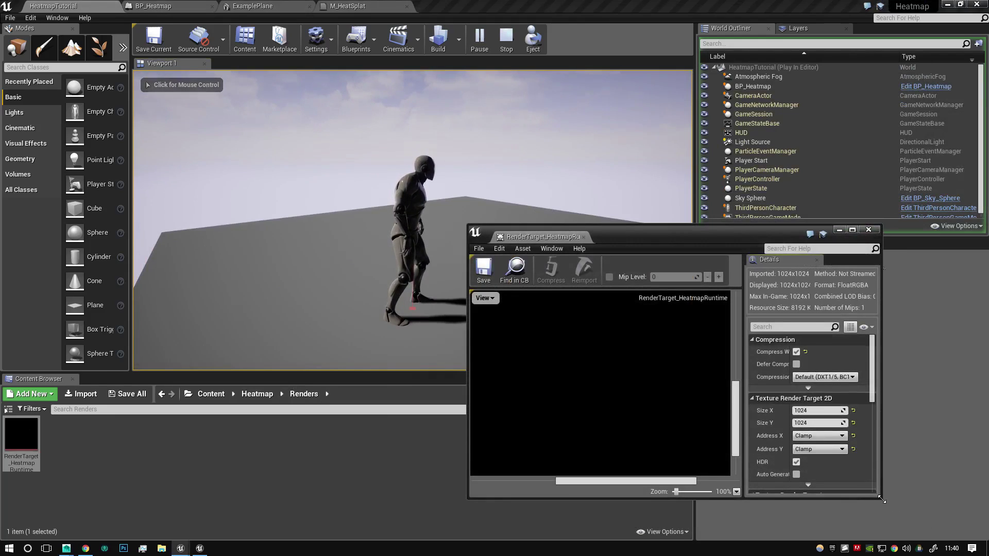
pyautogui.moveTo(882, 500); pyautogui.dragTo(973, 554)
pyautogui.scroll(-6, 556, 316)
pyautogui.scroll(2, 555, 316)
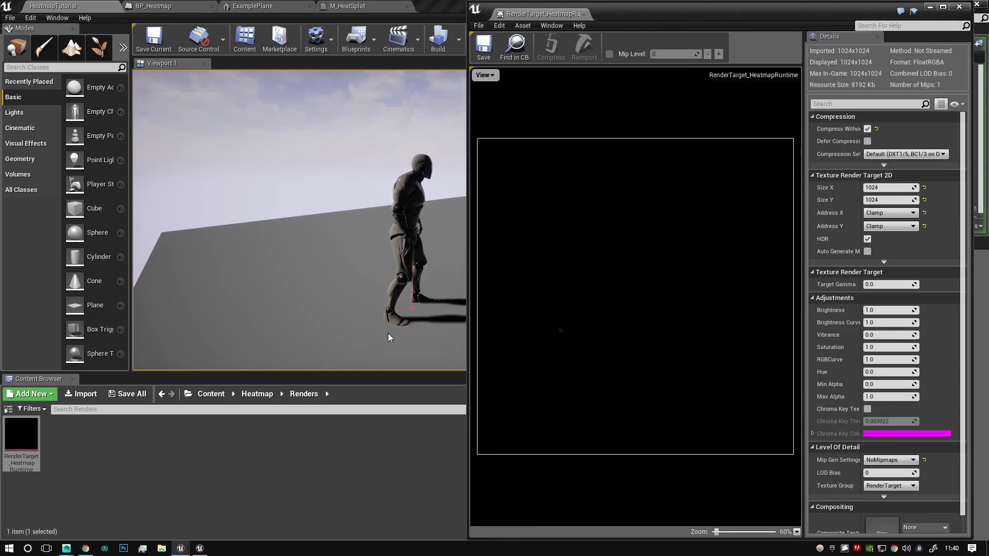
# Step: Run the character around the plane to compare its position with the dot in the render target, and end play
pyautogui.click(388, 337)
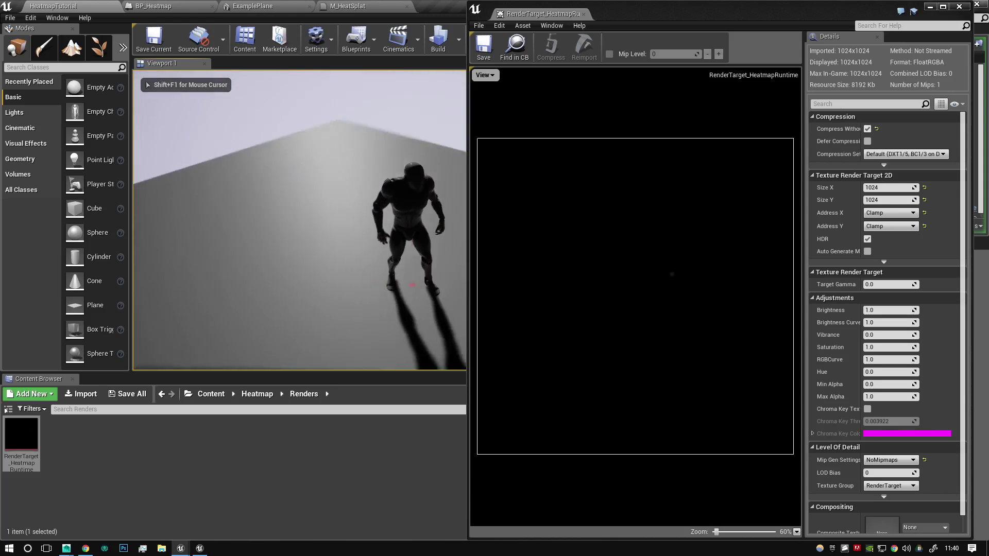
pyautogui.press('w')
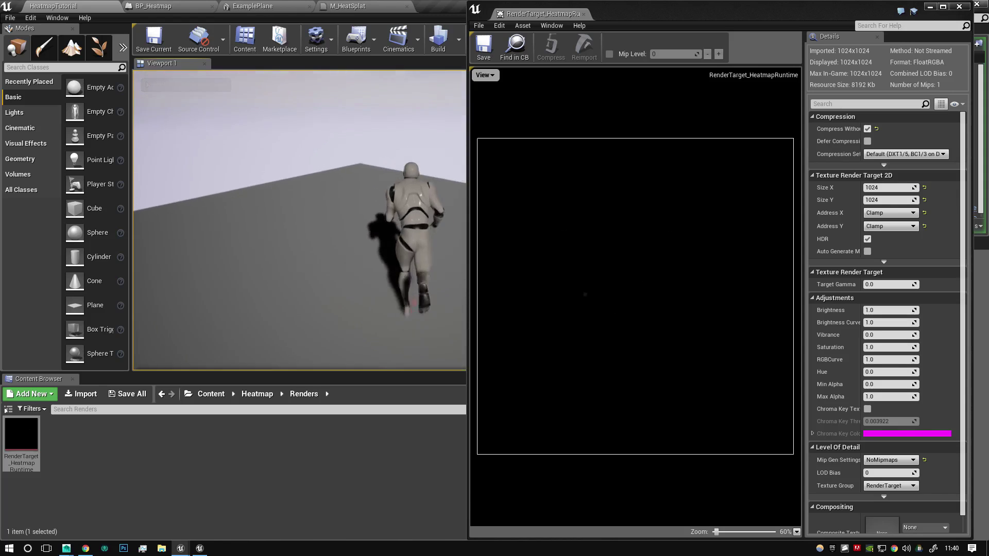
pyautogui.press('w')
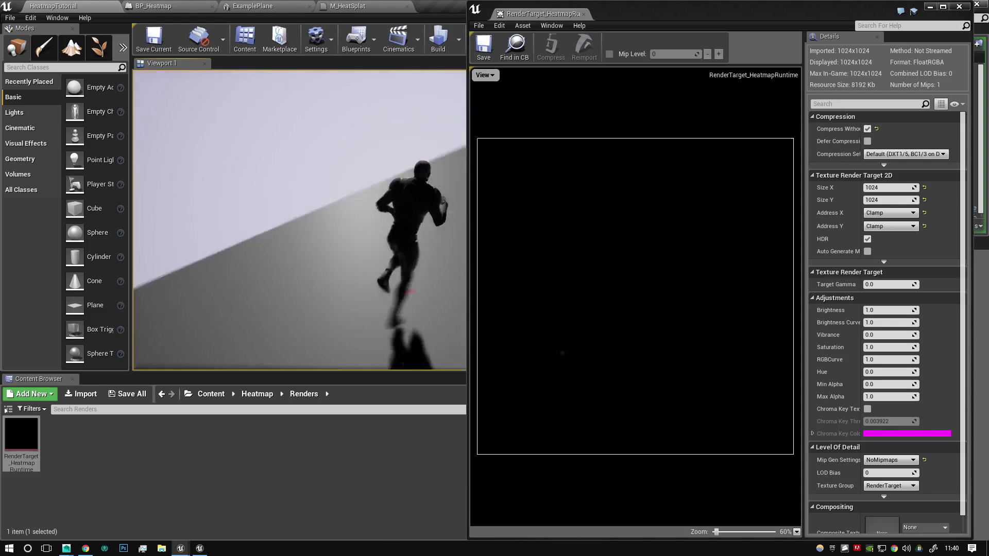
pyautogui.press('d')
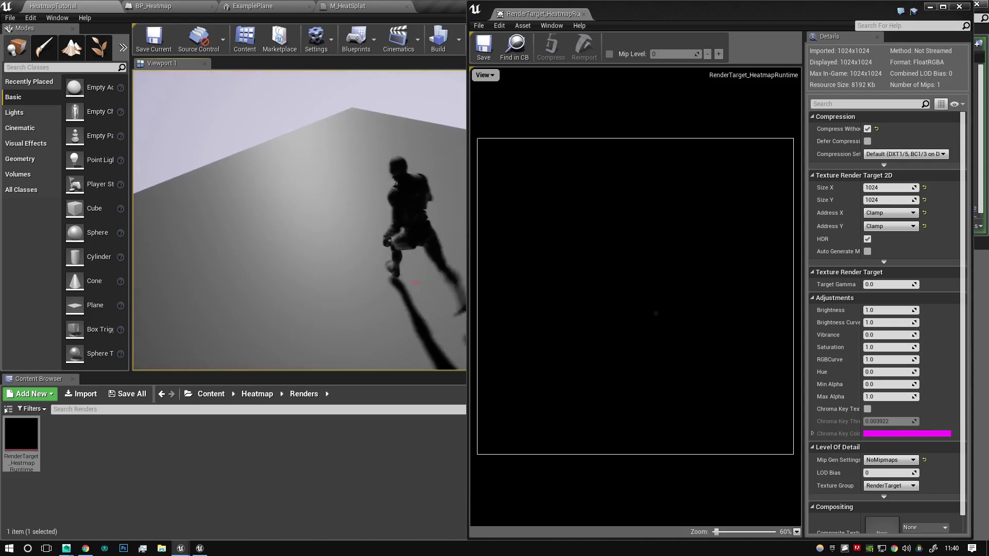
pyautogui.press('w')
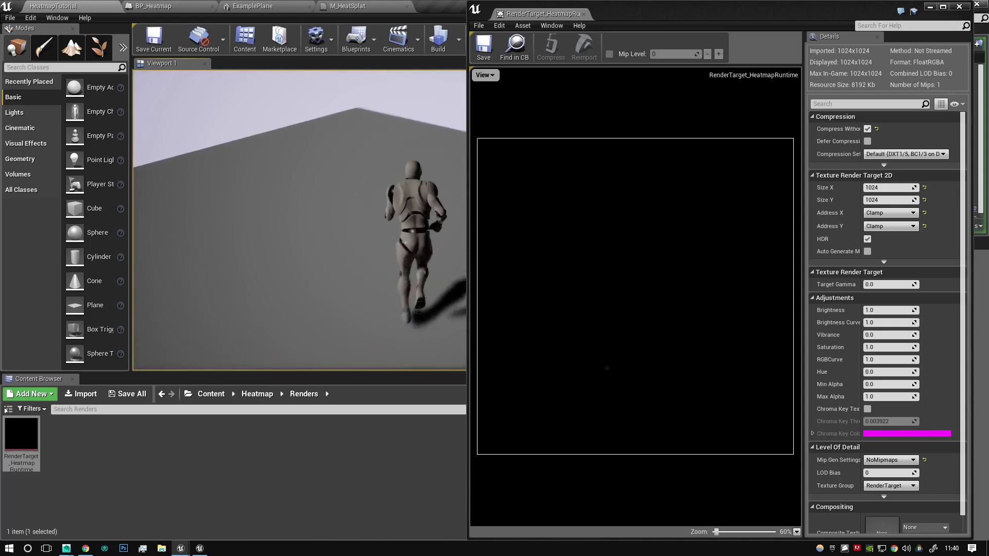
pyautogui.press('w')
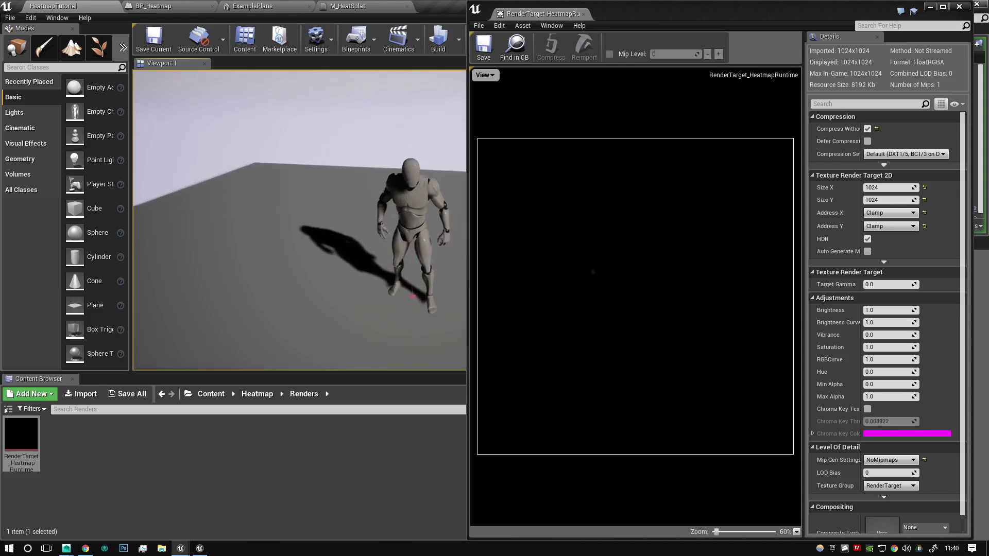
pyautogui.press('w')
pyautogui.press('d')
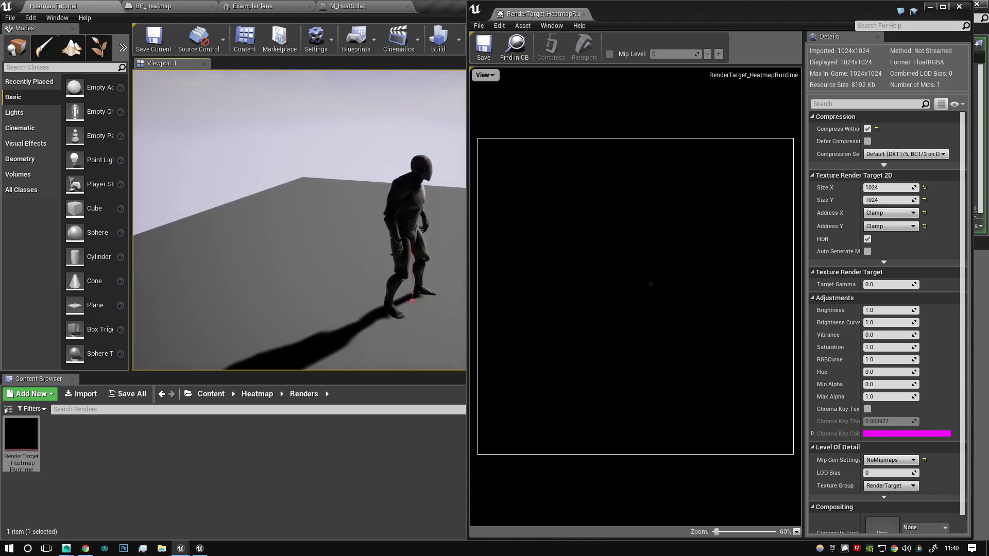
pyautogui.press('Escape')
# Step: Dock the render target editor back into the main window and switch to the M_HeatSplat material
pyautogui.moveTo(540, 14); pyautogui.dragTo(518, 4)
pyautogui.click(367, 6)
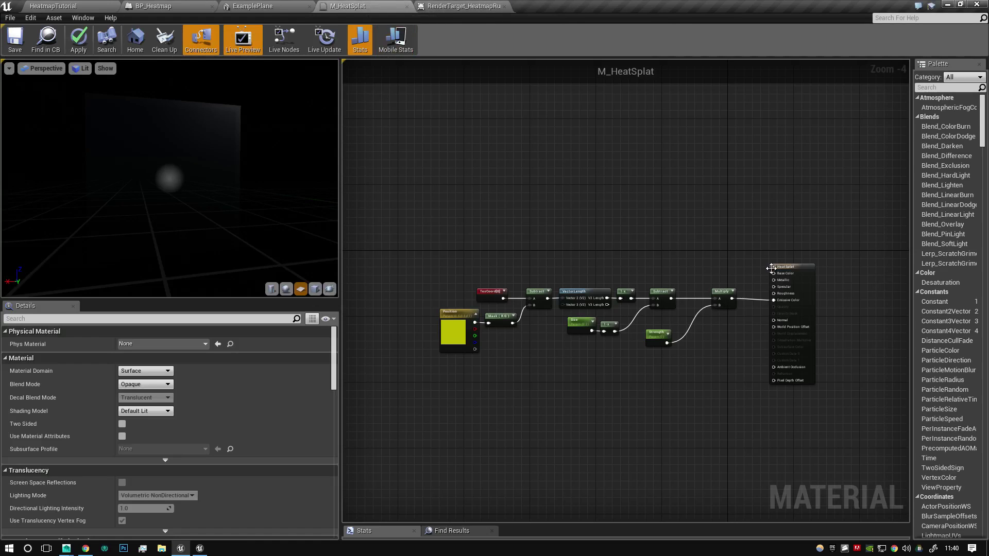
# Step: Set the M_HeatSplat material's blend mode to Additive, and apply and save the material
pyautogui.click(800, 268)
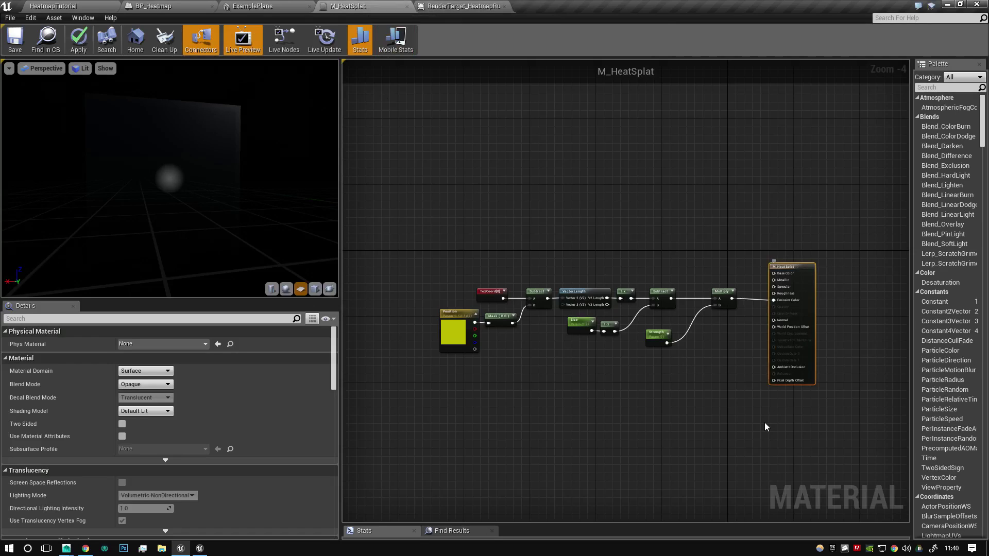
pyautogui.moveTo(765, 423); pyautogui.dragTo(552, 419, button='right')
pyautogui.scroll(2, 551, 419)
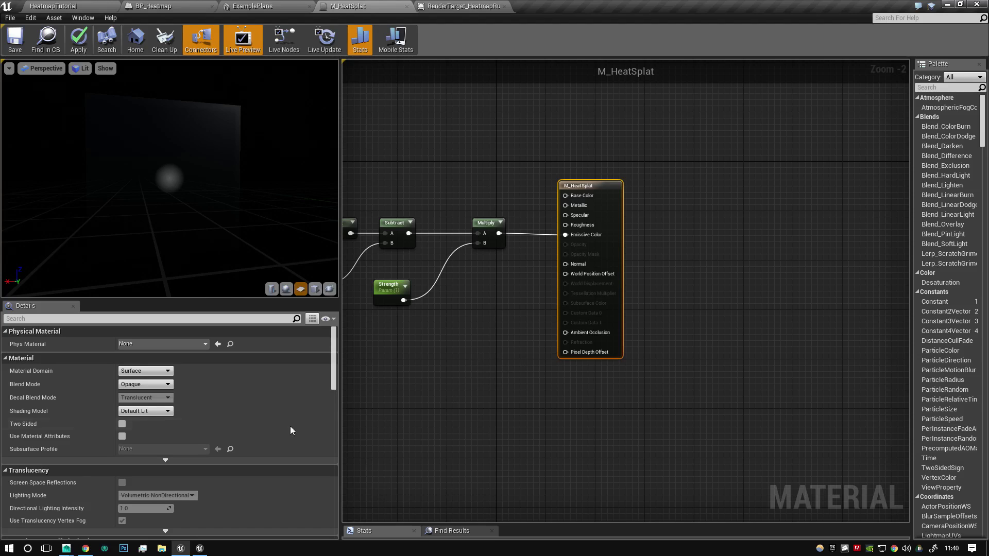
pyautogui.click(159, 384)
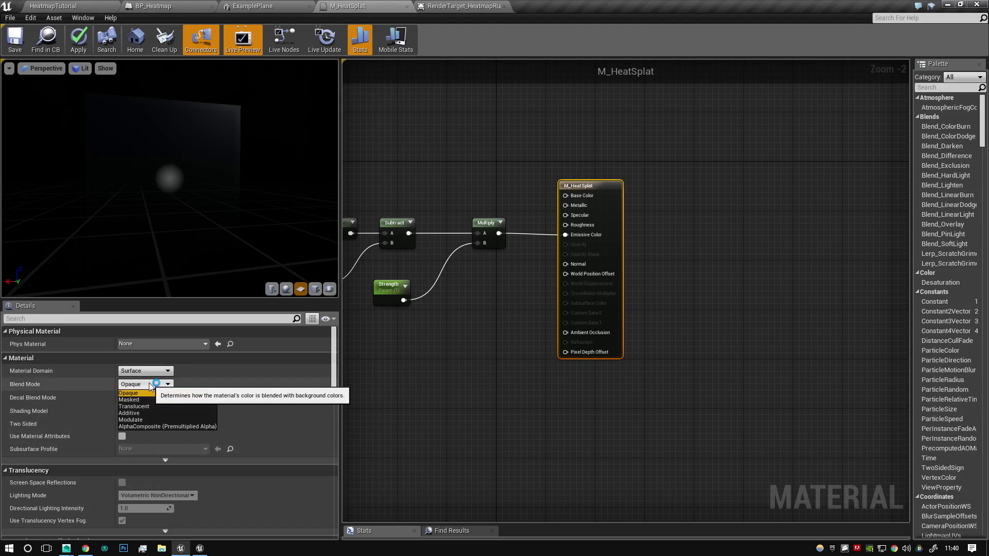
pyautogui.click(143, 413)
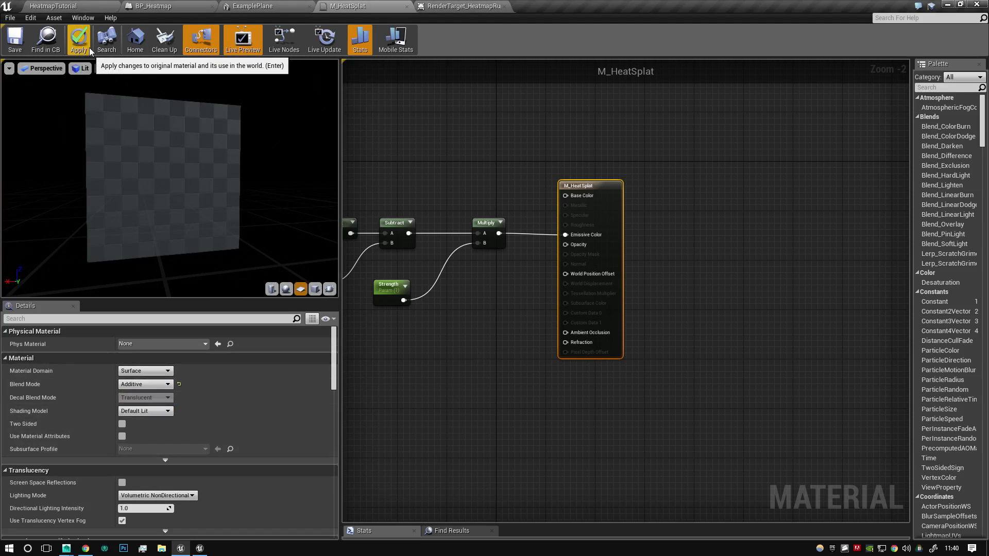
pyautogui.click(79, 38)
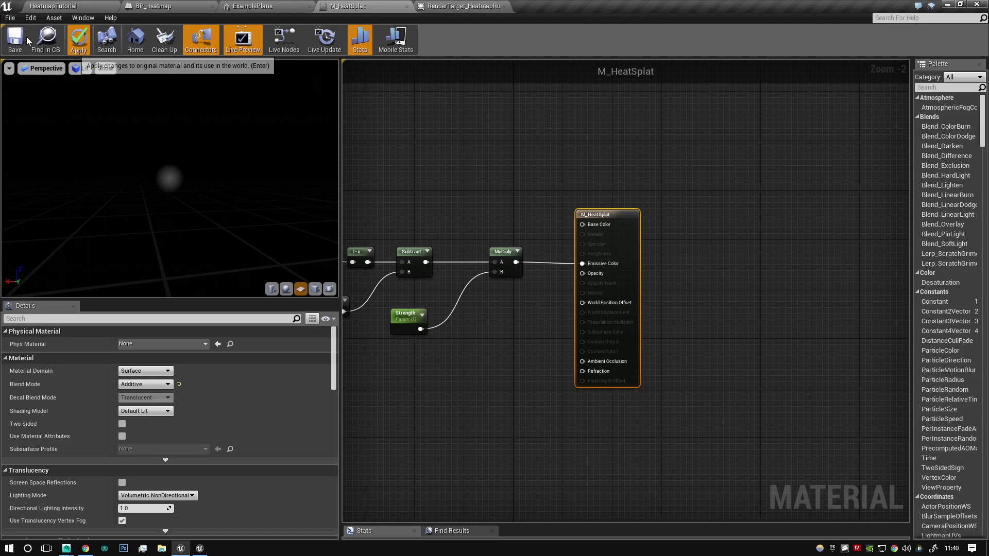
pyautogui.click(79, 39)
pyautogui.click(14, 41)
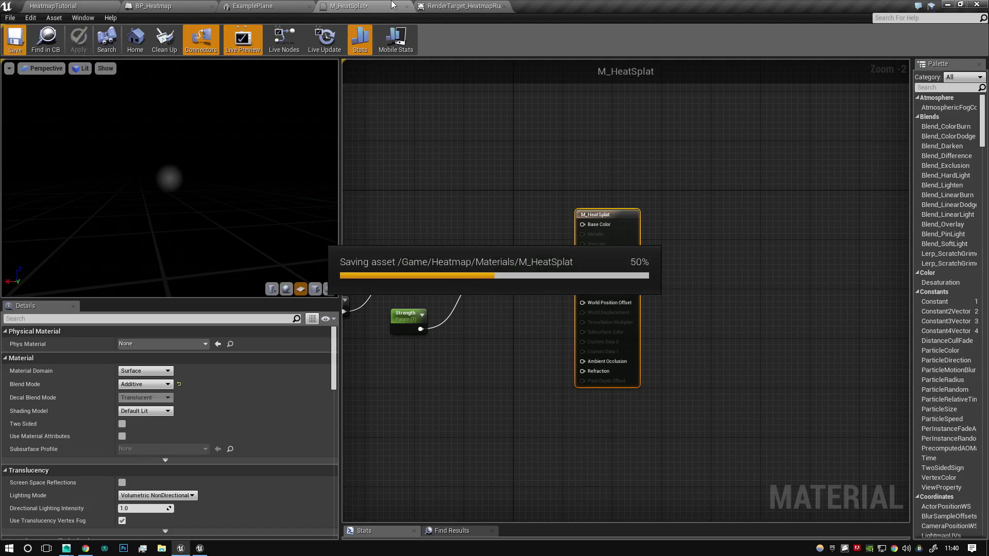
# Step: Undock and enlarge the RenderTarget_HeatmapRuntime editor beside the HeatmapTutorial level viewport, and start playing the level
pyautogui.click(79, 2)
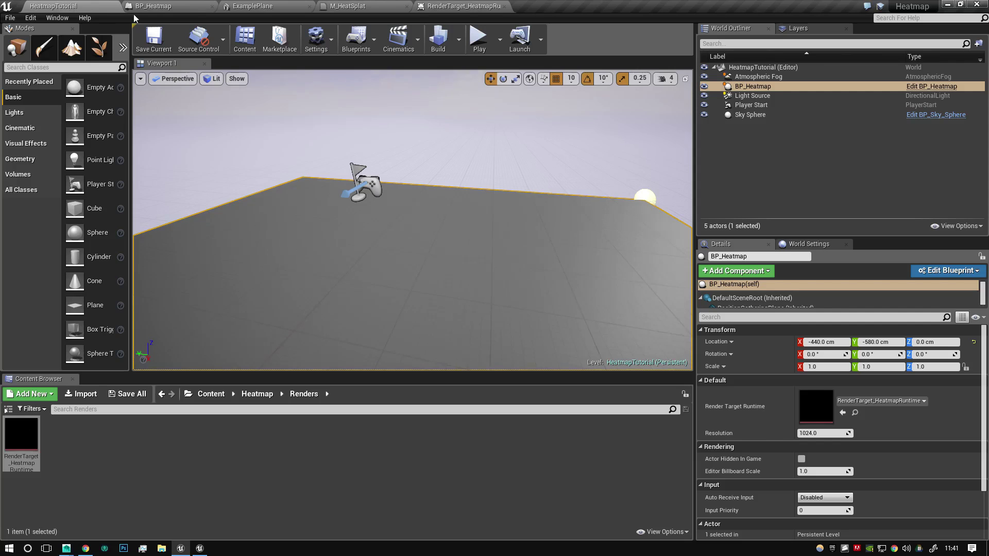
pyautogui.click(428, 2)
pyautogui.moveTo(480, 2); pyautogui.dragTo(587, 92)
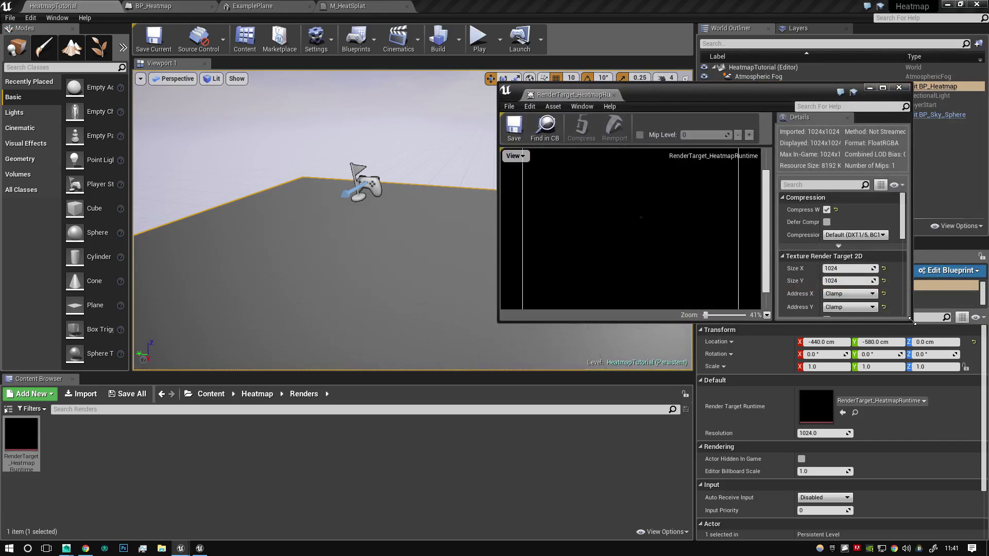
pyautogui.moveTo(911, 320); pyautogui.dragTo(980, 452)
pyautogui.click(479, 40)
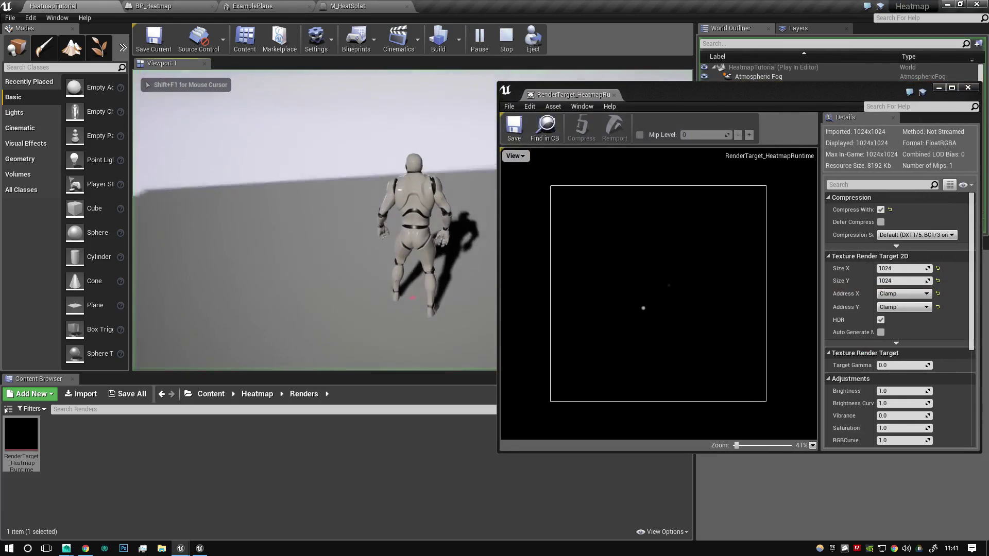
# Step: Run the character around the plane in loops and straight lines, pausing in places, to test how the trail accumulates in the render target
pyautogui.press('w')
pyautogui.press('a')
pyautogui.press('s')
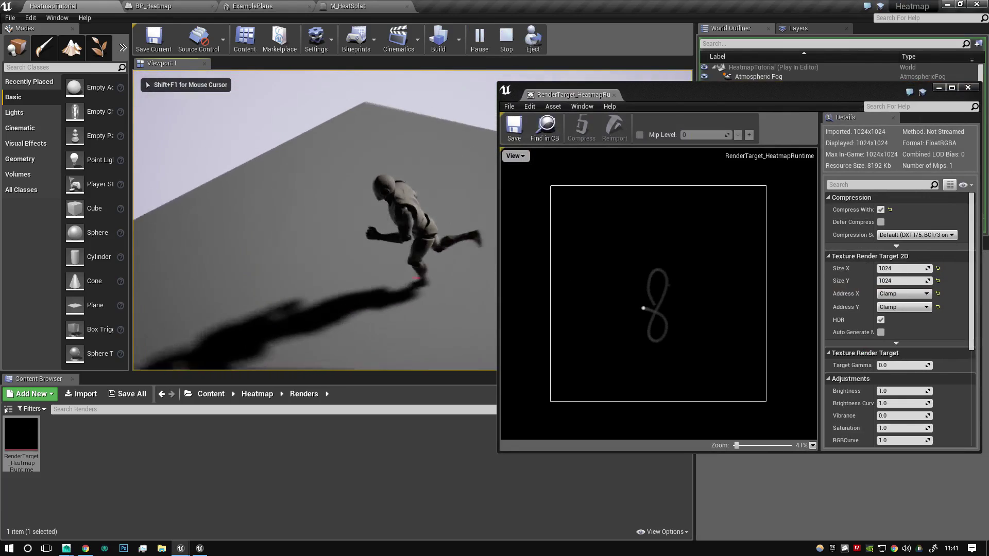
pyautogui.press('d')
pyautogui.press('w')
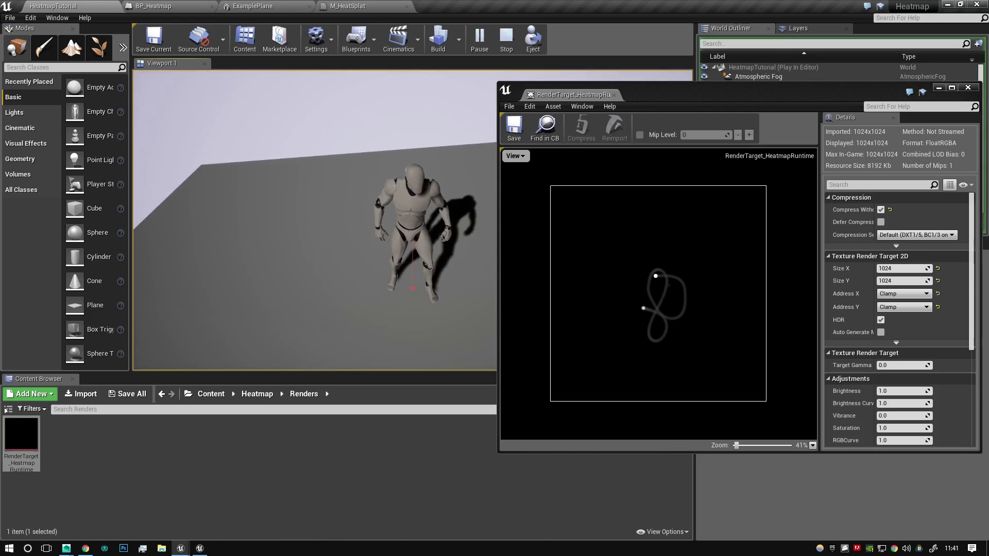
pyautogui.press('w')
pyautogui.press('w')
pyautogui.press('w')
pyautogui.press('w')
pyautogui.press('d')
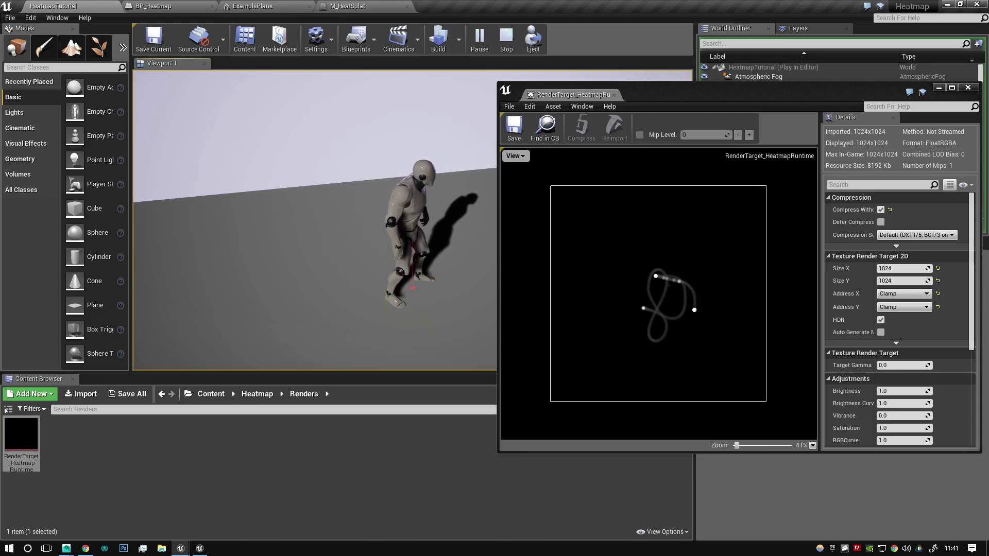
pyautogui.press('w')
pyautogui.press('d')
pyautogui.press('s')
pyautogui.press('a')
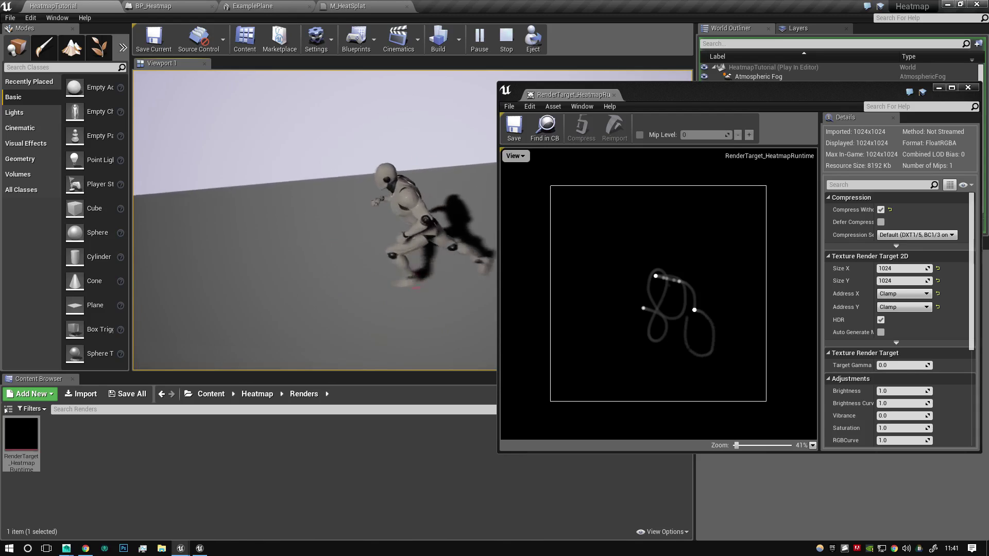
pyautogui.press('w')
pyautogui.press('s')
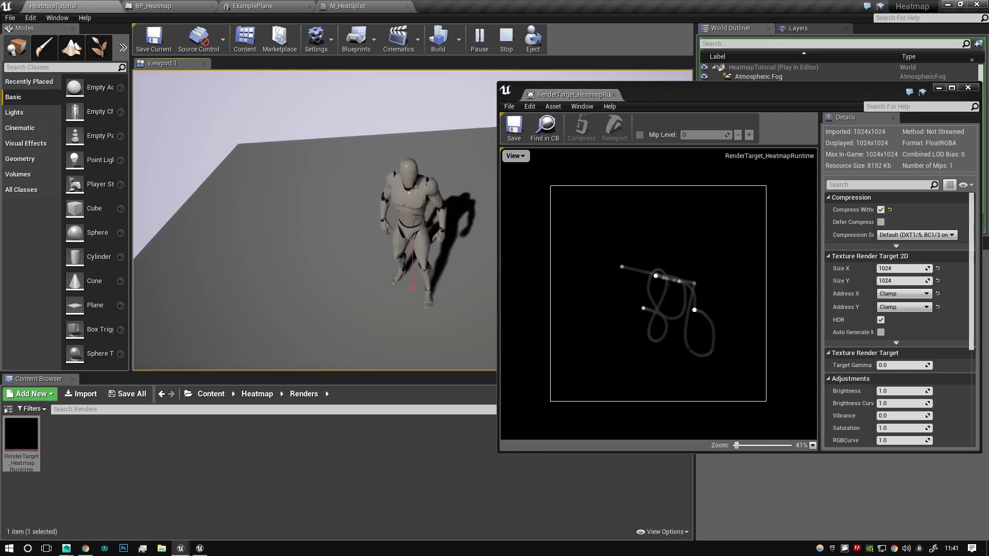
pyautogui.press('d')
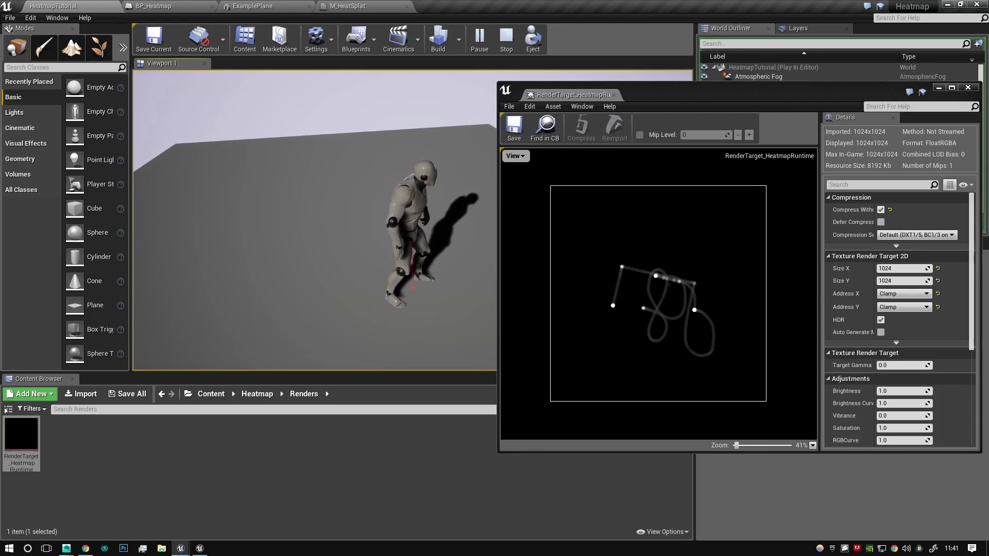
# Step: End play, examine the drawn trail up close in the render target, and close its window
pyautogui.press('Escape')
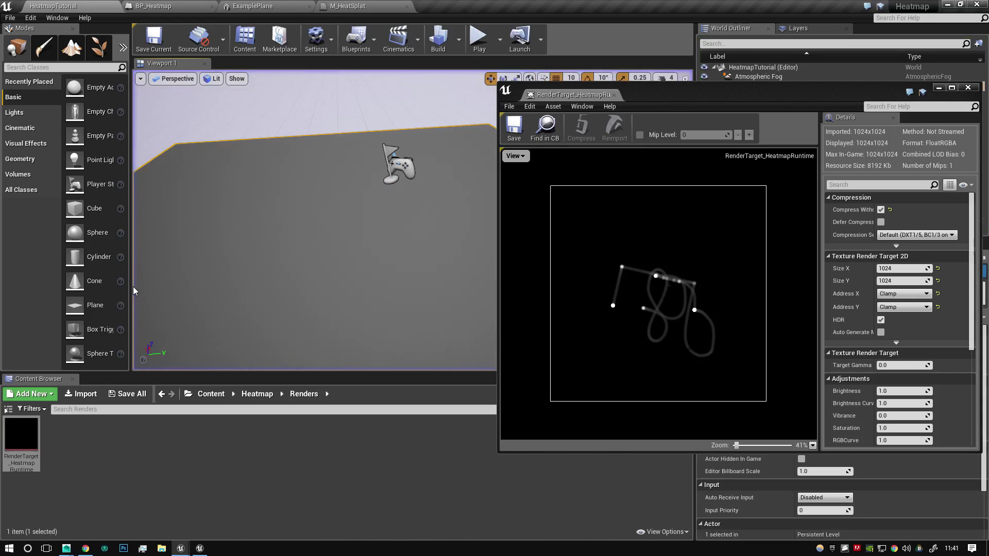
pyautogui.scroll(2, 617, 283)
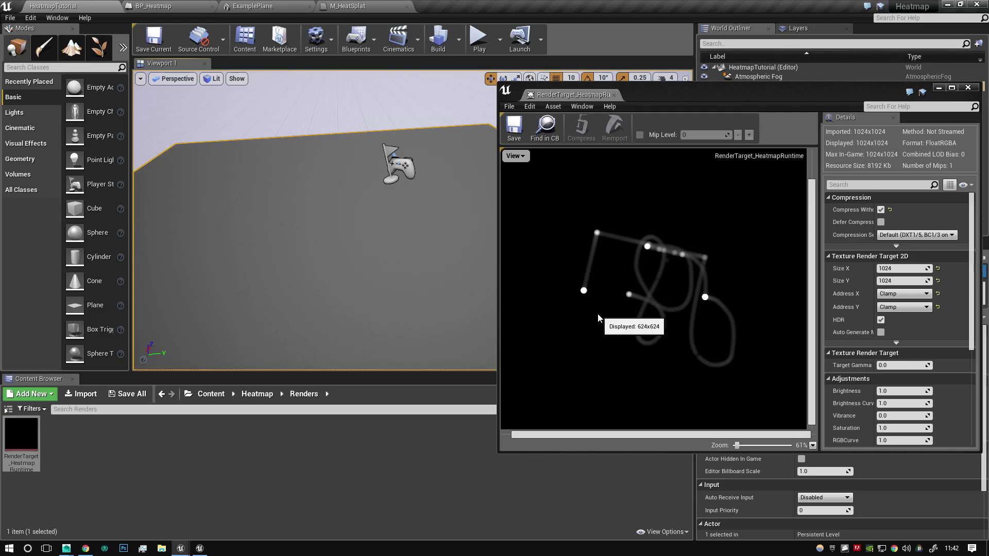
pyautogui.click(614, 95)
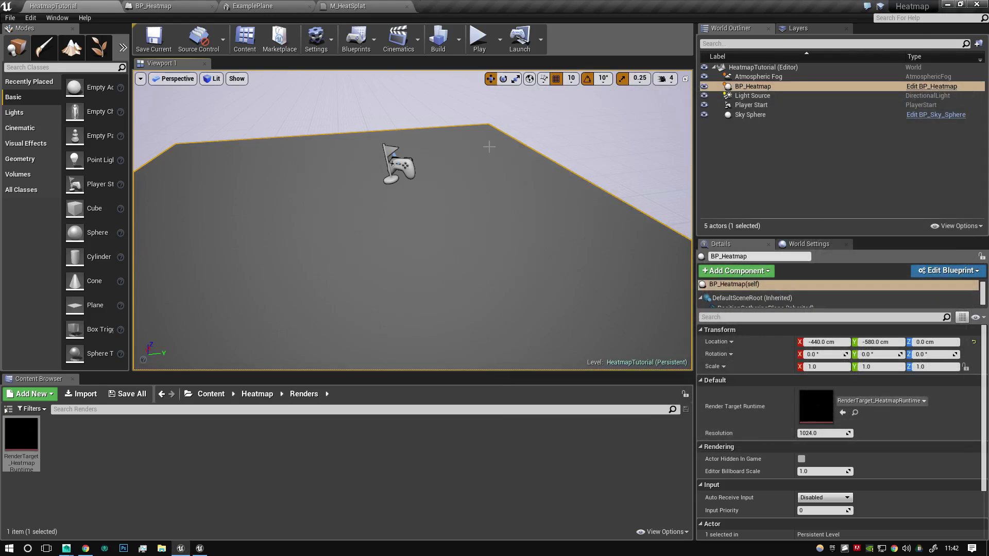
# Step: Create a material named M_HeatmapBake in the Heatmap/Materials folder and open it for editing
pyautogui.click(258, 394)
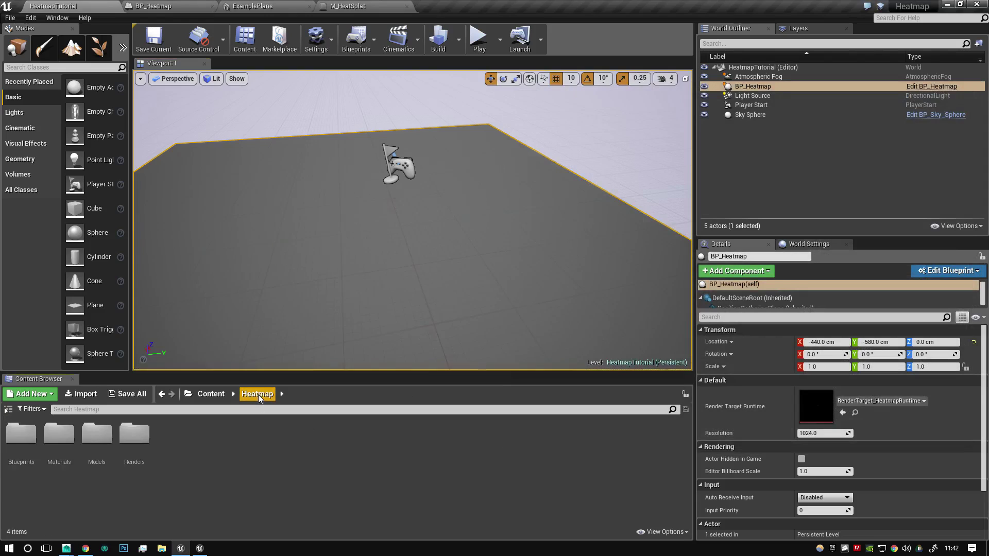
pyautogui.doubleClick(62, 431)
pyautogui.rightClick(84, 451)
pyautogui.click(128, 281)
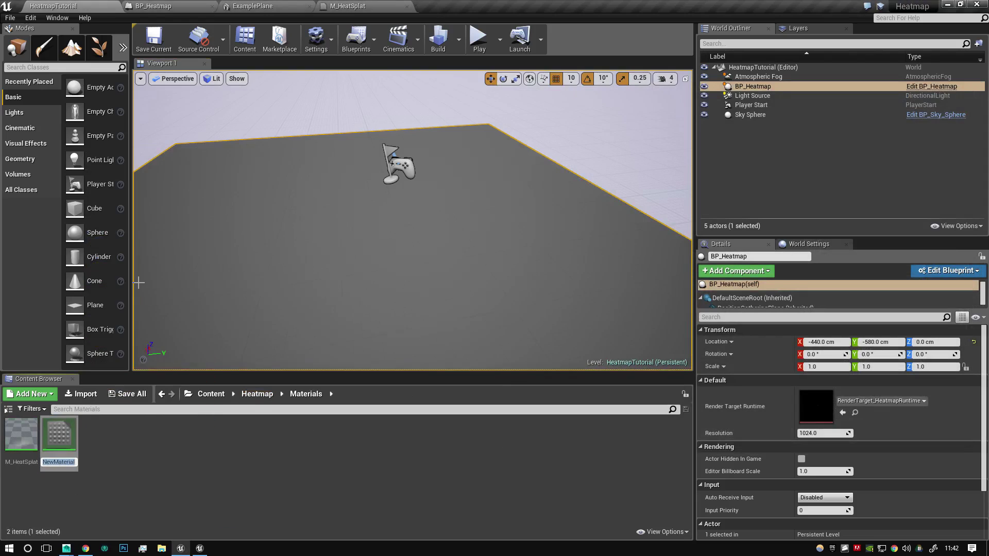
pyautogui.write('M_')
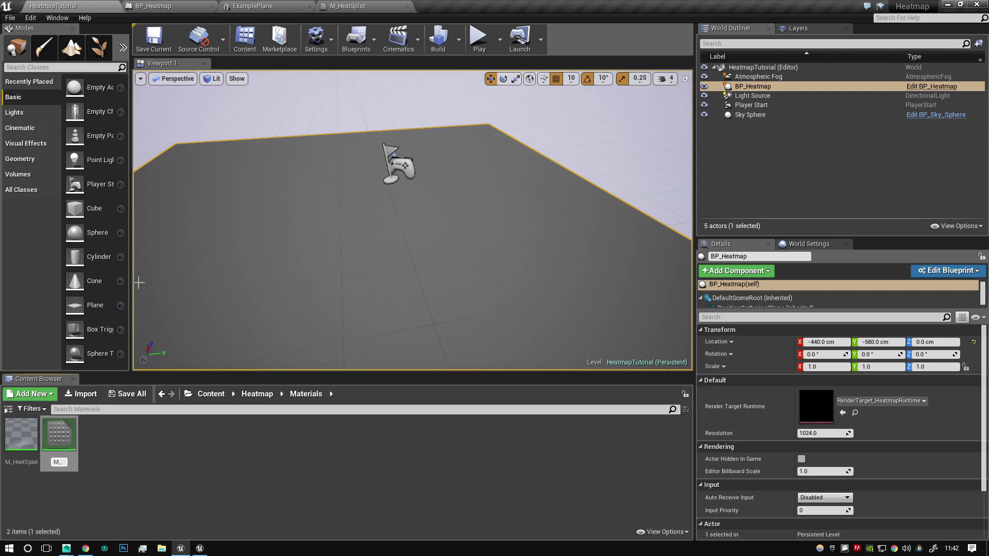
pyautogui.write('Hea')
pyautogui.write('tmapBa')
pyautogui.write('ke')
pyautogui.press('Return')
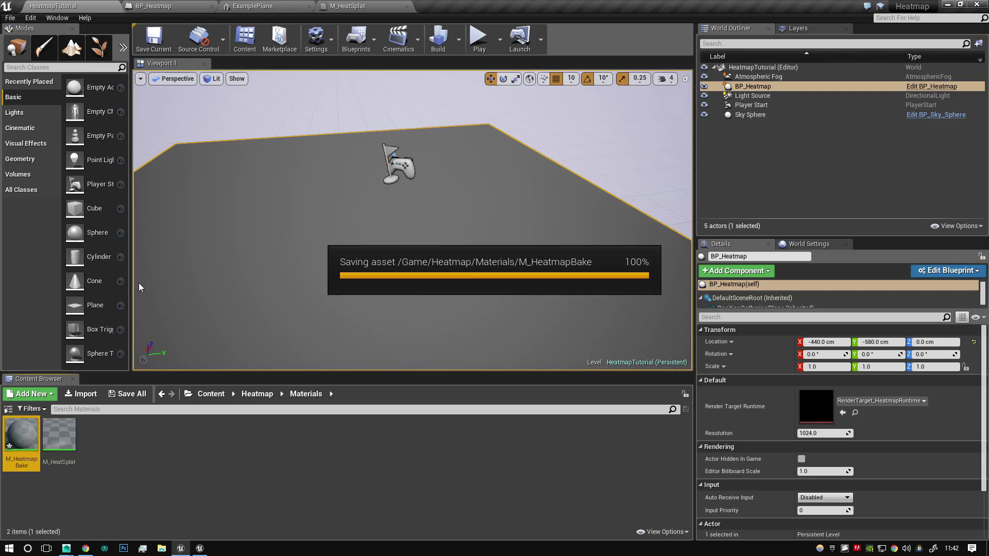
pyautogui.doubleClick(22, 435)
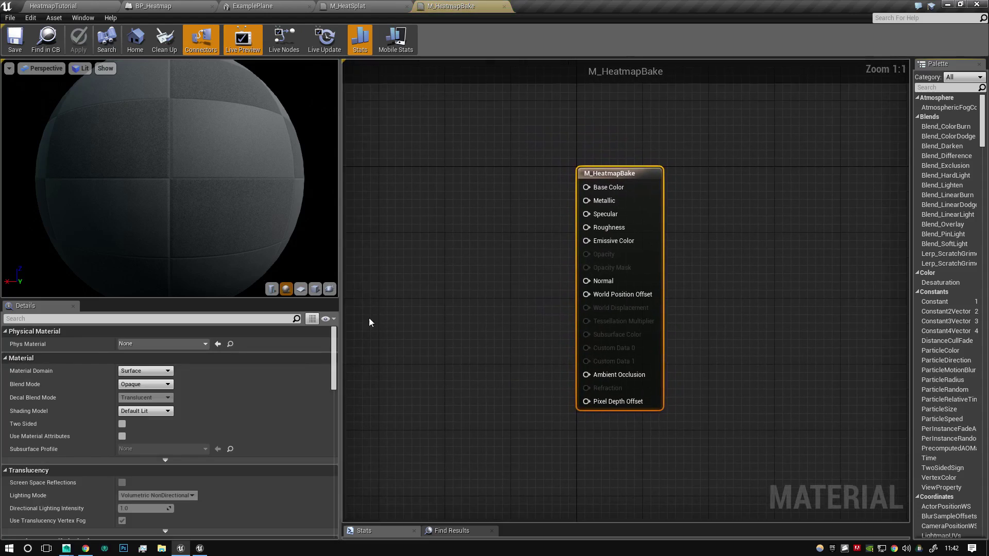
# Step: Add a Texture Sample node that uses RenderTarget_HeatmapRuntime and place it well away from the material output node
pyautogui.rightClick(518, 268)
pyautogui.rightClick(491, 246)
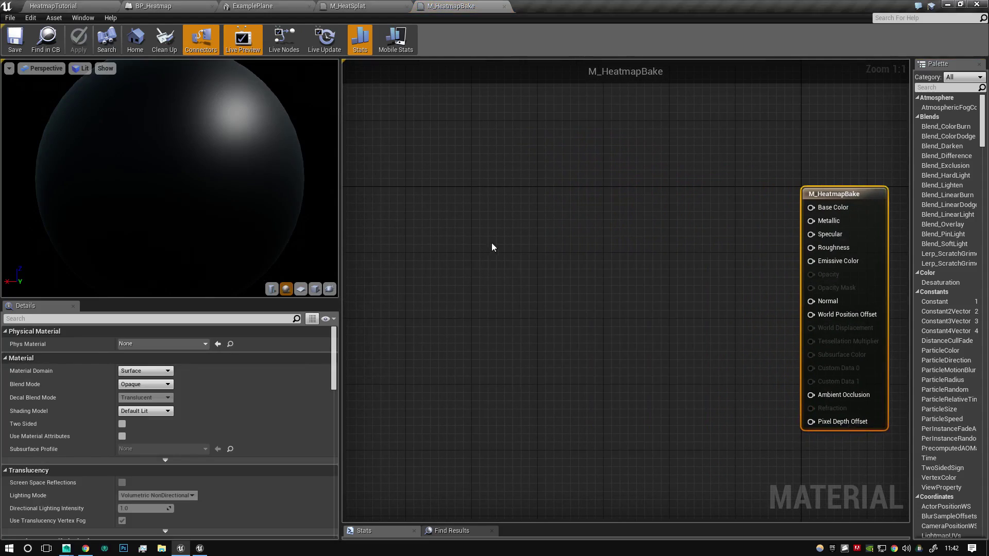
pyautogui.click(500, 215)
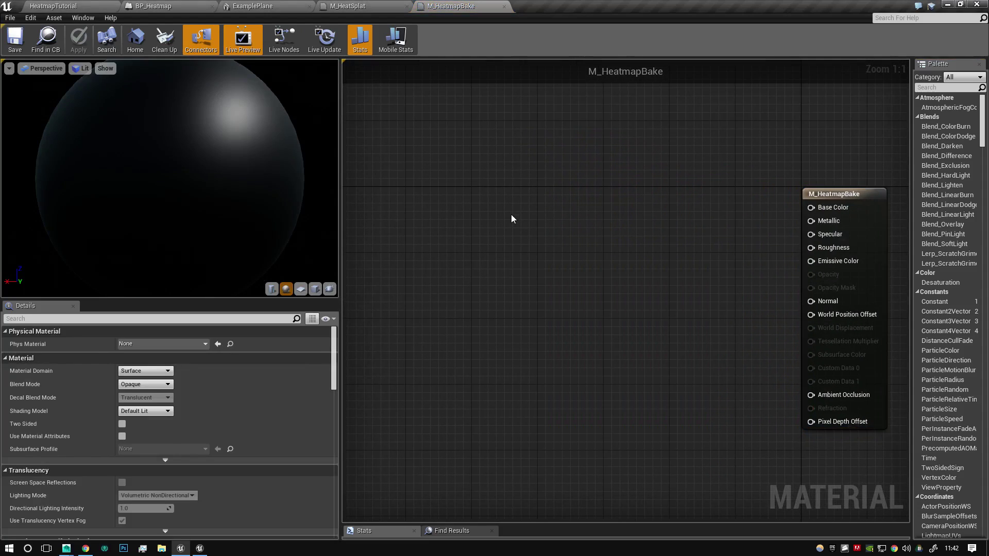
pyautogui.click(512, 214)
pyautogui.click(196, 416)
pyautogui.write('runtime')
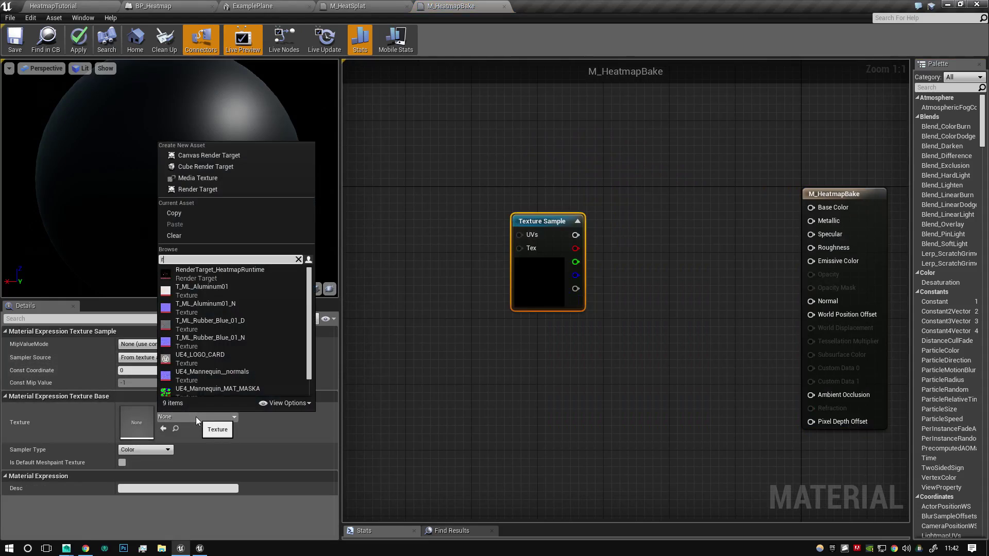
pyautogui.click(221, 273)
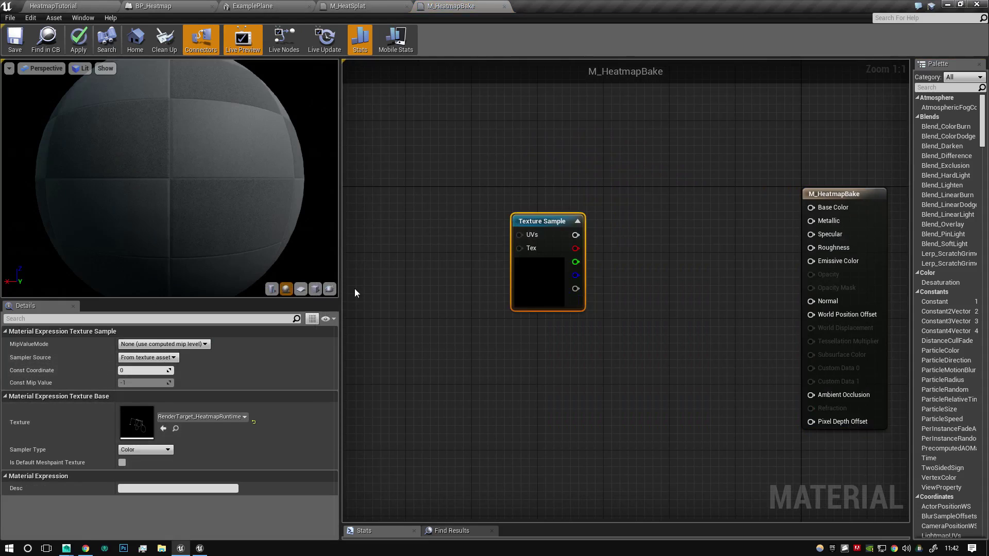
pyautogui.moveTo(644, 255); pyautogui.dragTo(559, 285, button='right')
pyautogui.moveTo(446, 311); pyautogui.dragTo(382, 293)
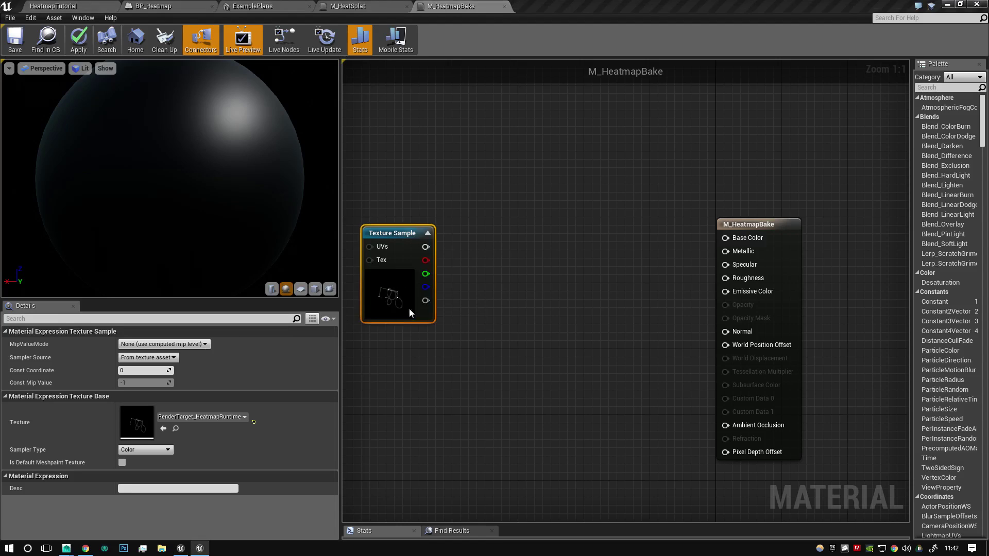
pyautogui.moveTo(462, 320); pyautogui.dragTo(555, 305, button='right')
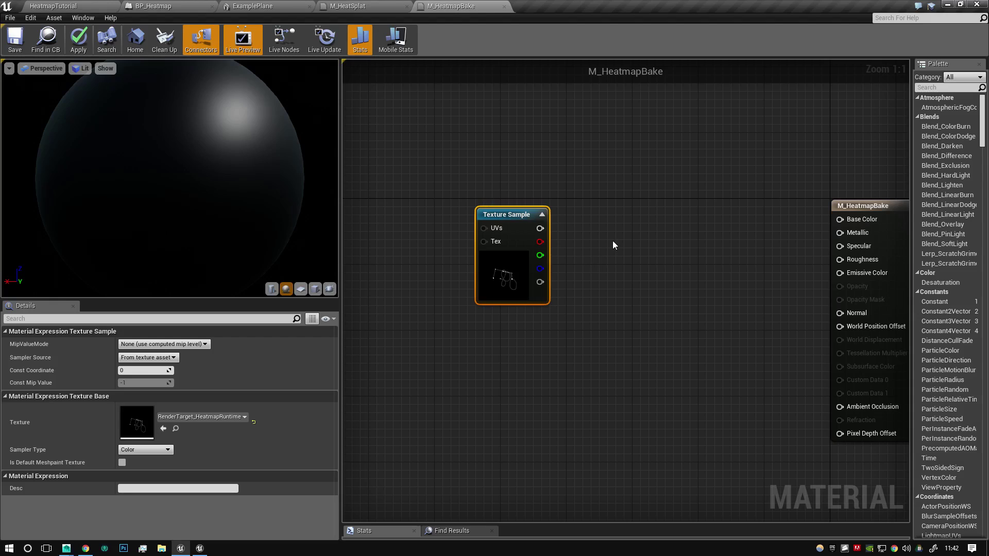
pyautogui.moveTo(509, 275); pyautogui.dragTo(425, 425)
# Step: Add a Lerp_Multiple_Float3 node between the Texture Sample and the material output, and space the nodes apart
pyautogui.rightClick(498, 248)
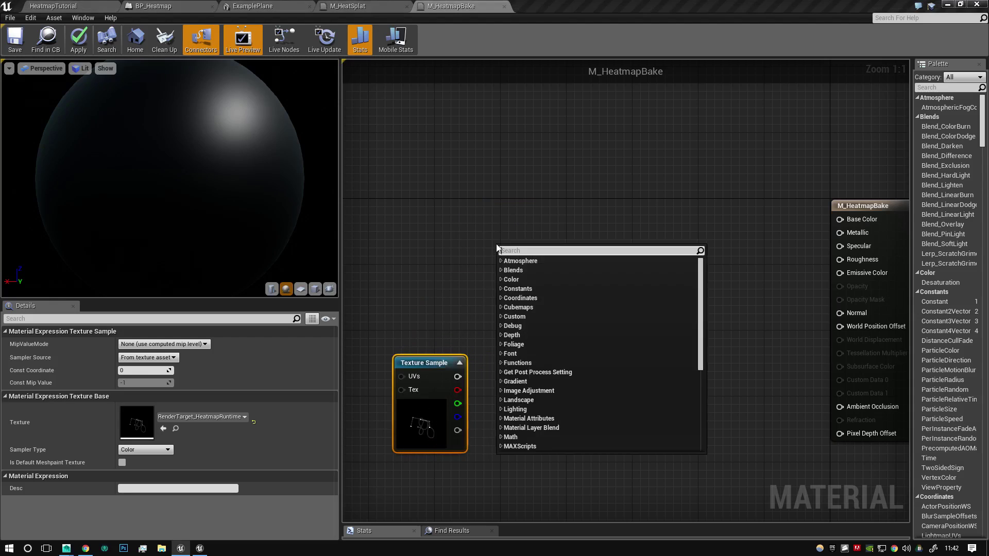
pyautogui.write('lerp')
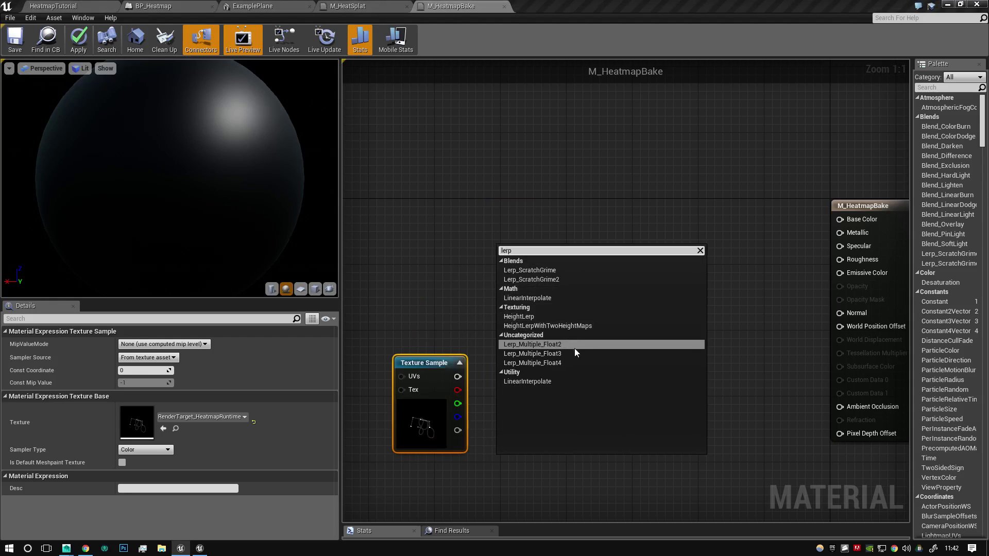
pyautogui.click(550, 355)
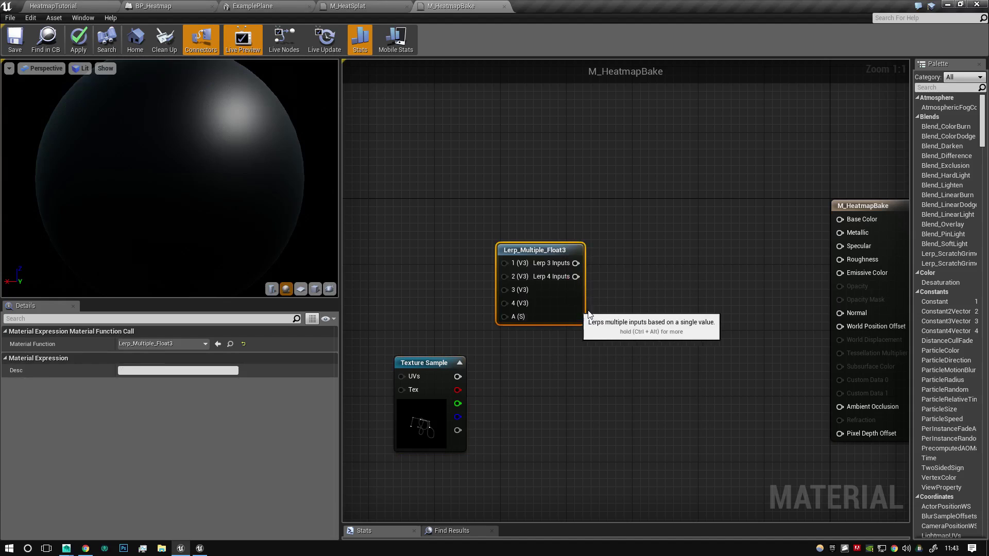
pyautogui.moveTo(417, 429); pyautogui.dragTo(442, 454)
pyautogui.click(424, 191)
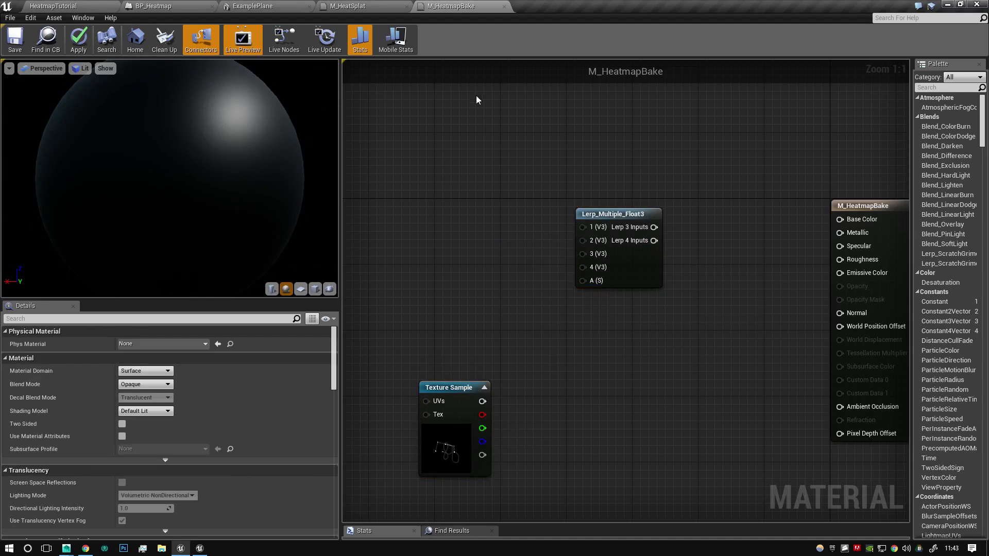
# Step: Add three Constant3Vector nodes in a column beside the Lerp_Multiple_Float3 inputs and move the Texture Sample below them
pyautogui.click(471, 101)
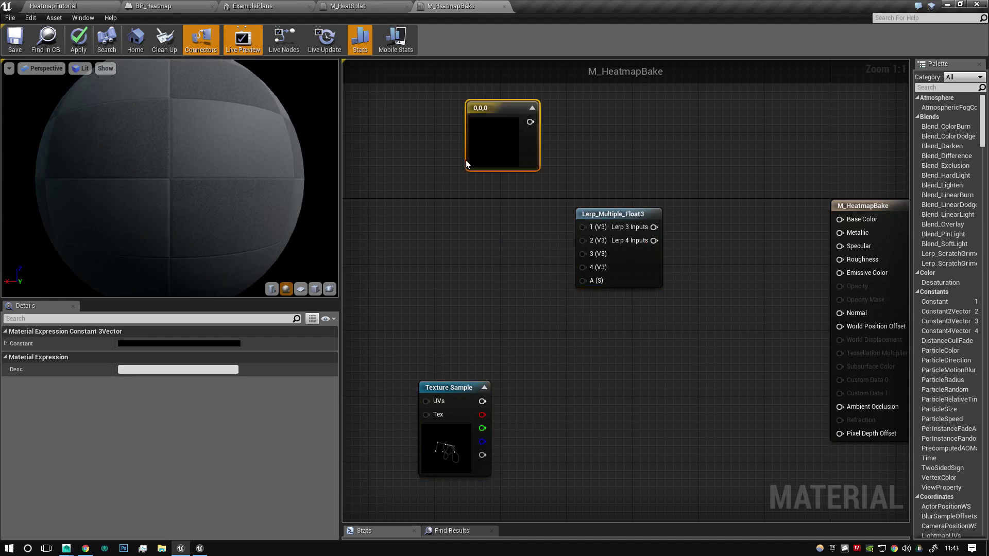
pyautogui.click(471, 196)
pyautogui.click(481, 312)
pyautogui.moveTo(453, 416); pyautogui.dragTo(429, 487)
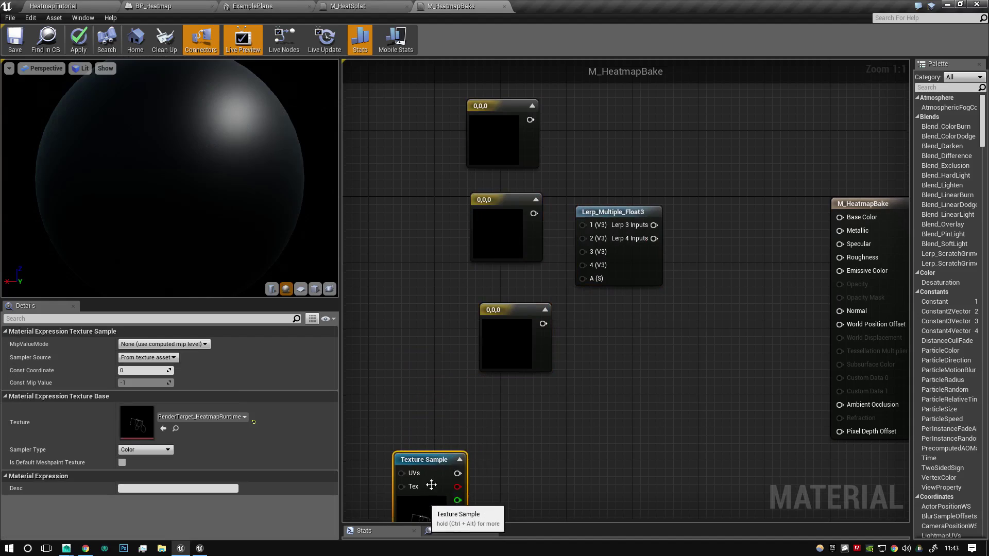
# Step: Add a fourth Constant3Vector node and arrange all four in a tight column beside the Lerp_Multiple_Float3 node
pyautogui.click(488, 394)
pyautogui.moveTo(575, 397); pyautogui.dragTo(495, 324)
pyautogui.click(507, 334)
pyautogui.moveTo(511, 389); pyautogui.dragTo(508, 390)
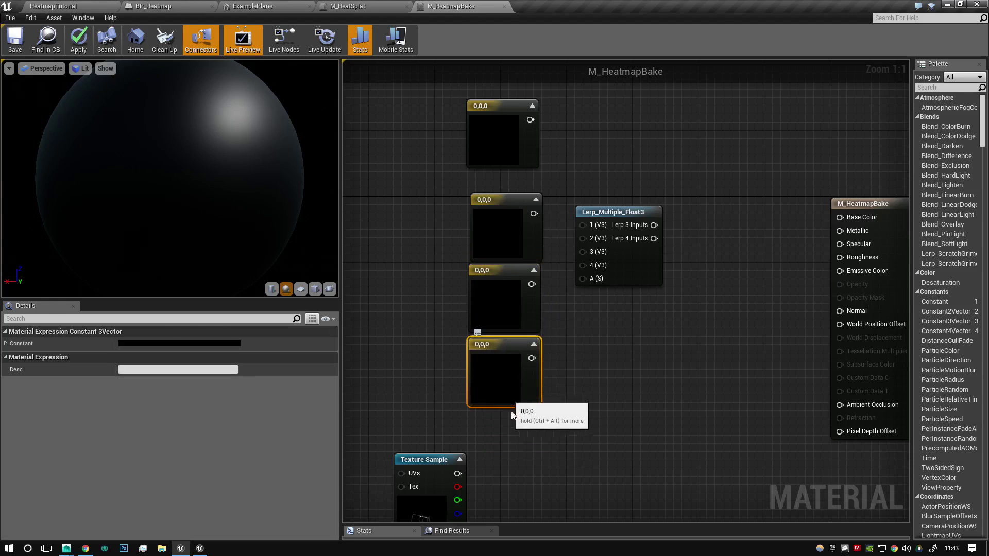
pyautogui.moveTo(517, 434); pyautogui.dragTo(506, 230)
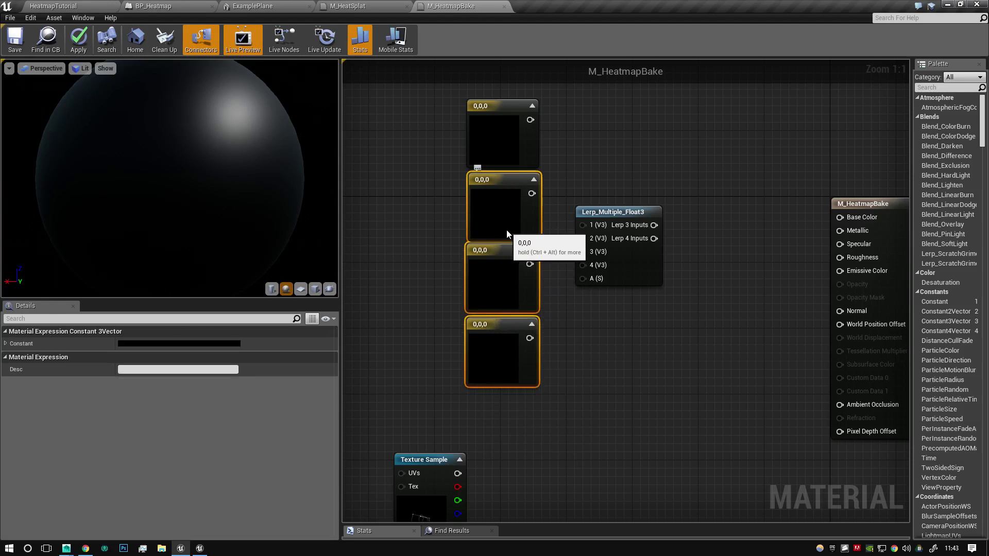
pyautogui.moveTo(635, 273); pyautogui.dragTo(667, 215)
pyautogui.moveTo(537, 415); pyautogui.dragTo(548, 290, button='right')
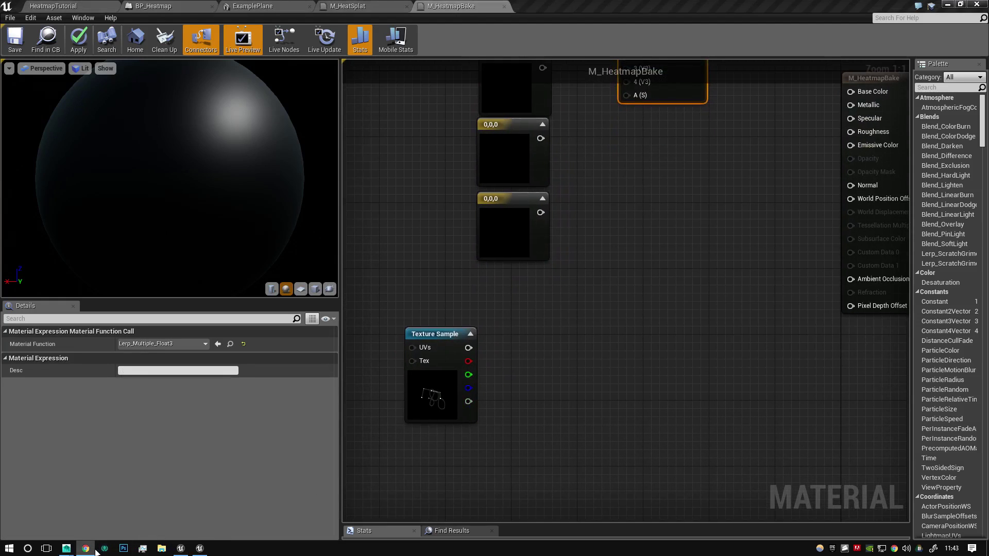
# Step: Switch to Chrome and examine the color ramps in the Wikipedia MH370 heat map and the Google Images heat map examples
pyautogui.moveTo(0, 102); pyautogui.dragTo(554, 1)
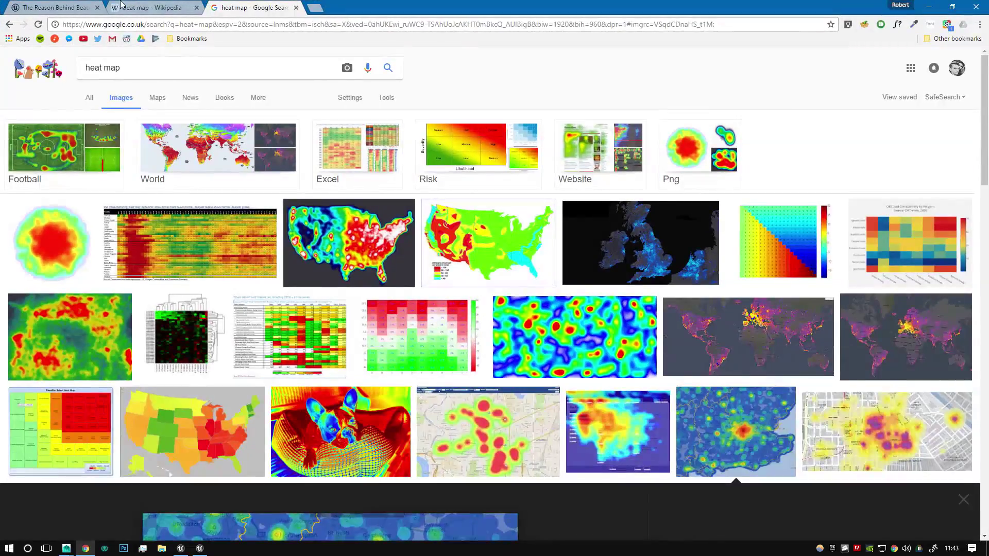
pyautogui.click(120, 2)
pyautogui.scroll(-4, 383, 112)
pyautogui.scroll(4, 644, 222)
pyautogui.scroll(-2, 644, 222)
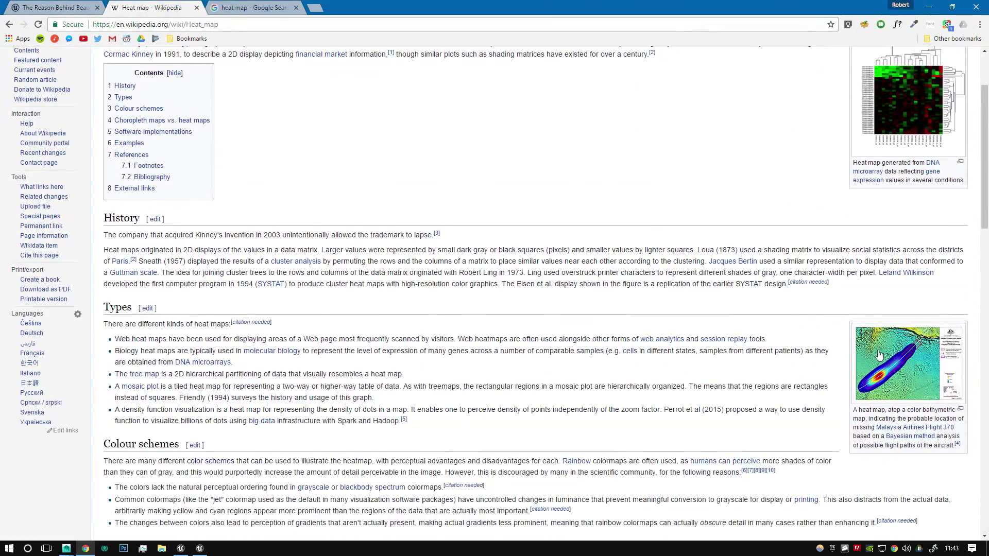
pyautogui.click(882, 354)
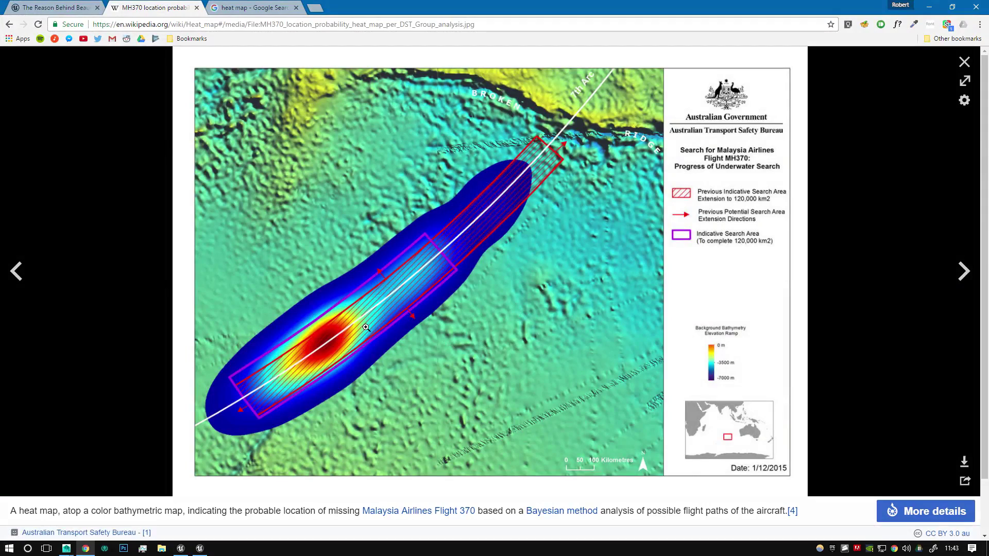
pyautogui.click(259, 6)
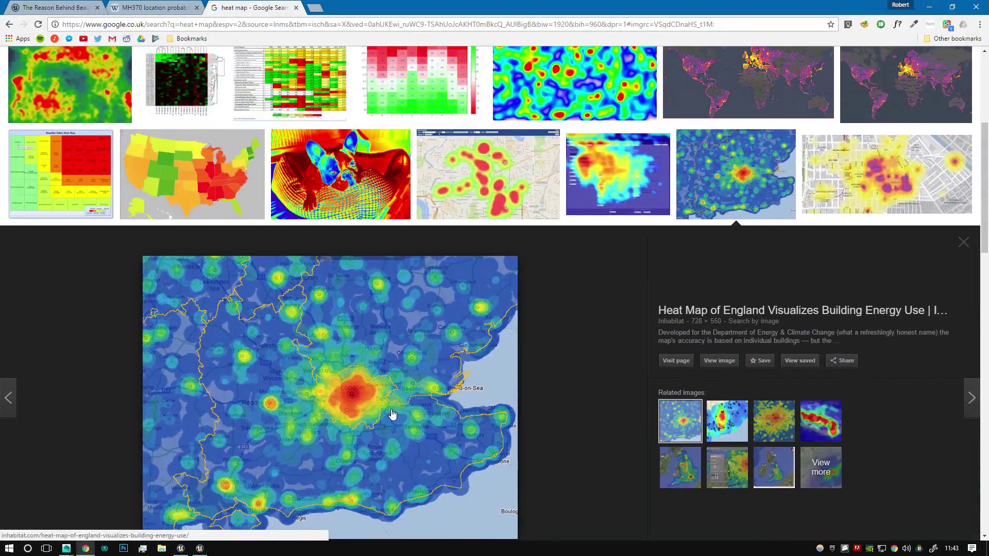
pyautogui.scroll(-8, 320, 349)
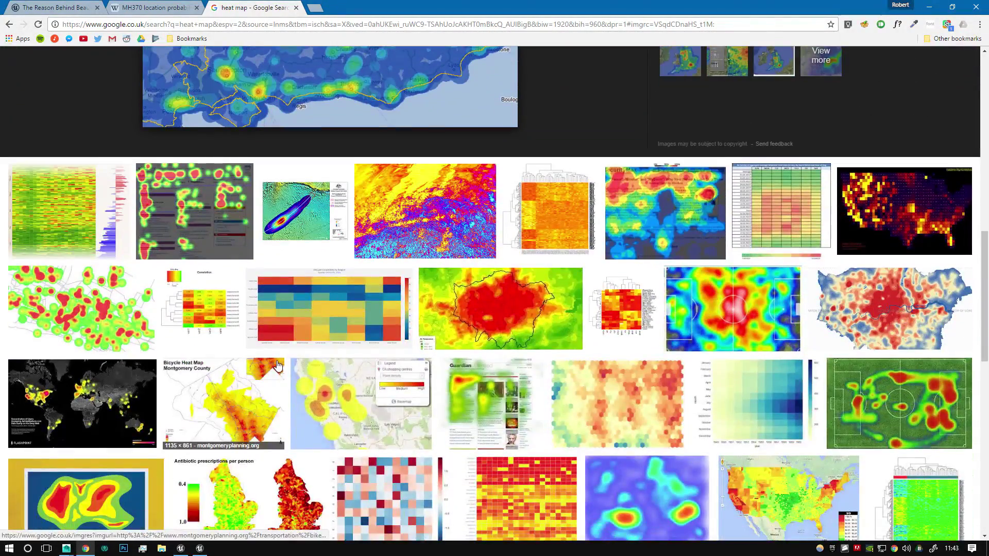
pyautogui.scroll(-2, 277, 365)
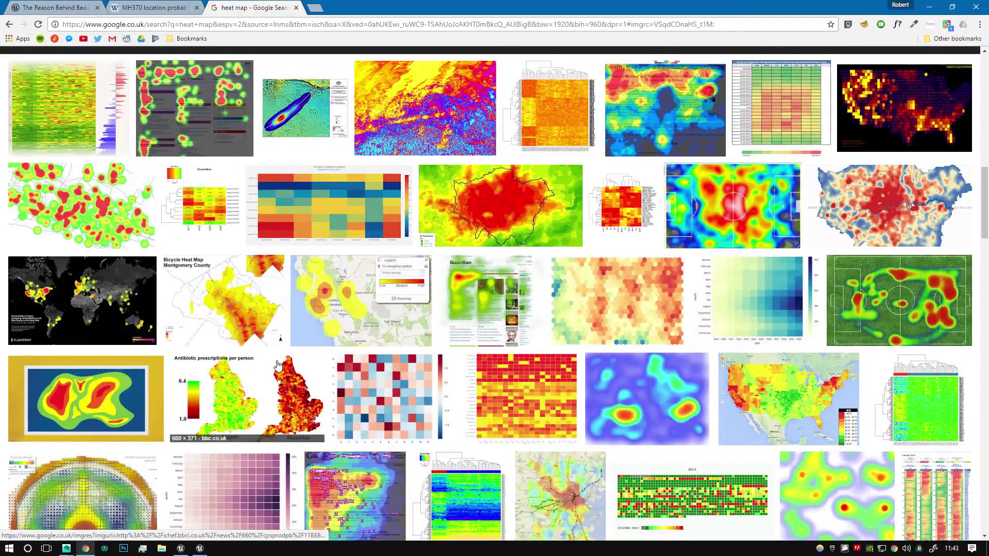
pyautogui.scroll(-4, 277, 365)
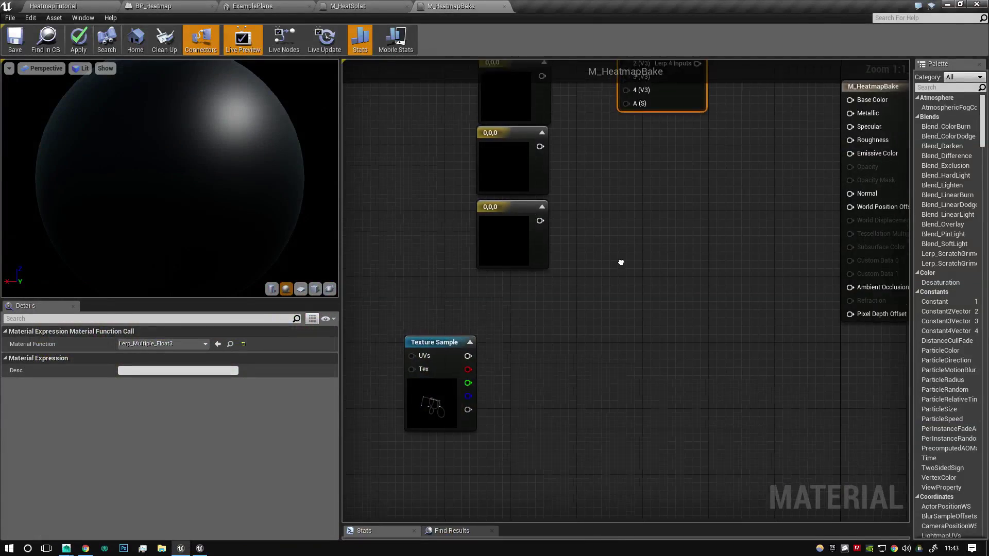
# Step: Back in the M_HeatmapBake graph, move the Lerp_Multiple_Float3 node level with the topmost Constant3Vector
pyautogui.moveTo(620, 264); pyautogui.dragTo(517, 406, button='right')
pyautogui.click(592, 294)
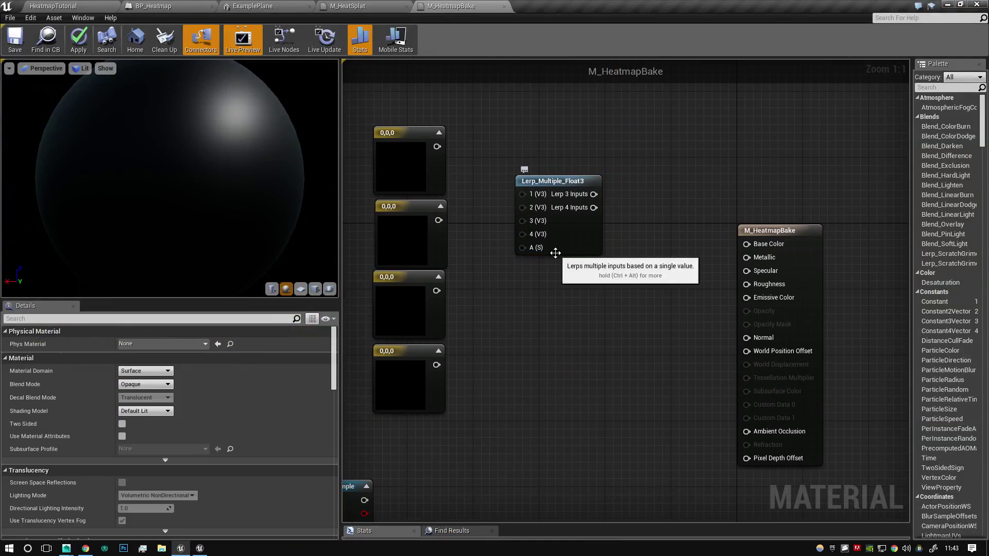
pyautogui.moveTo(561, 251); pyautogui.dragTo(570, 202)
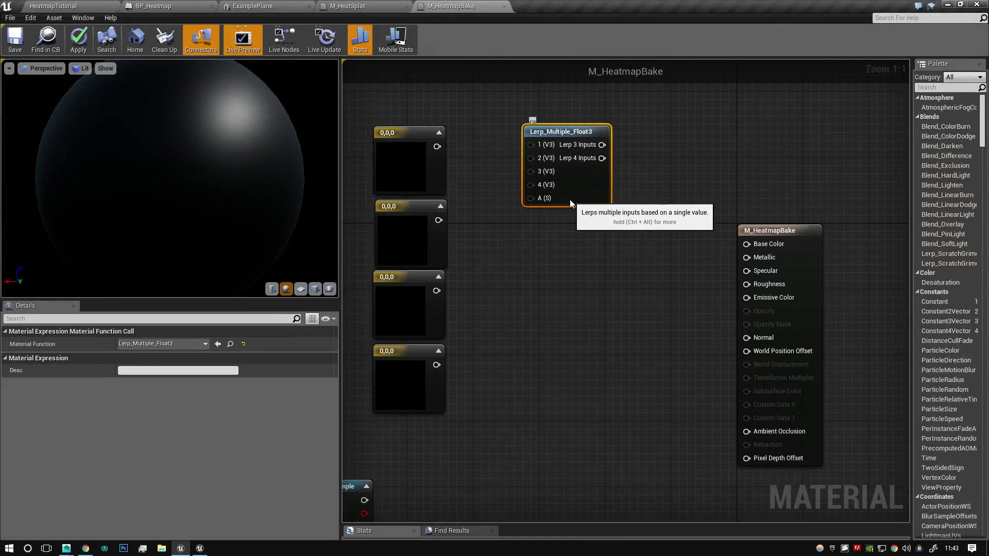
# Step: Set the first Constant3Vector to blue (0,0,1) and the second to green (0,1,0)
pyautogui.click(395, 161)
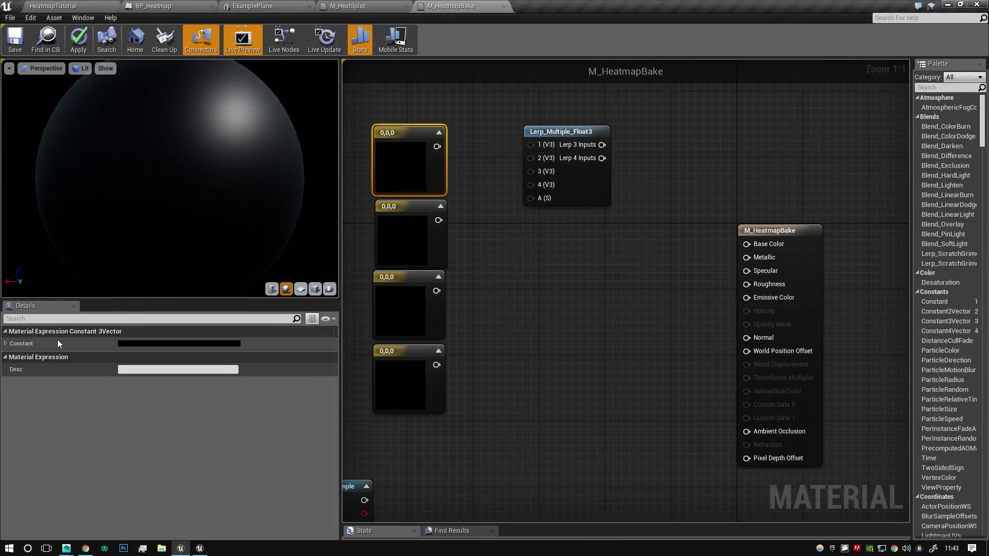
pyautogui.click(5, 343)
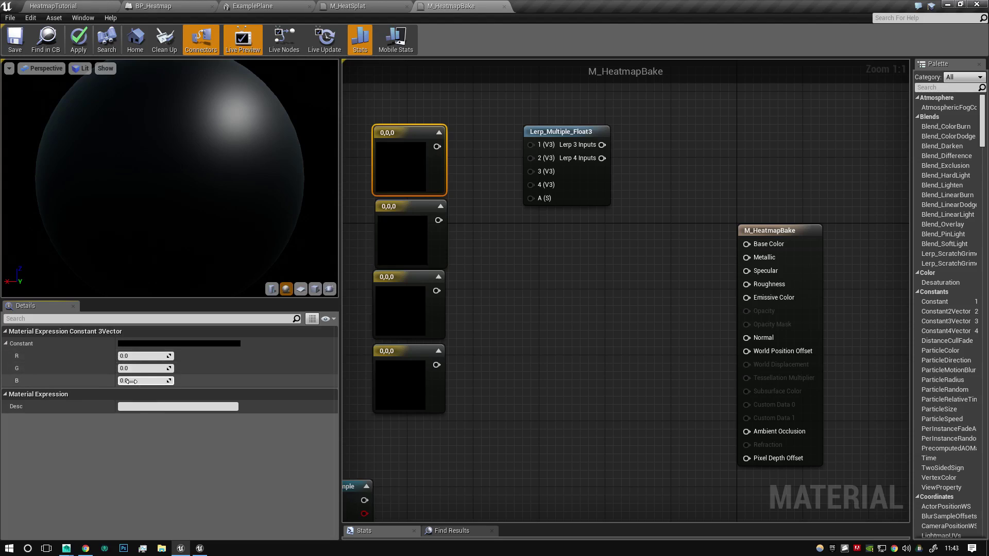
pyautogui.write('1')
pyautogui.press('Return')
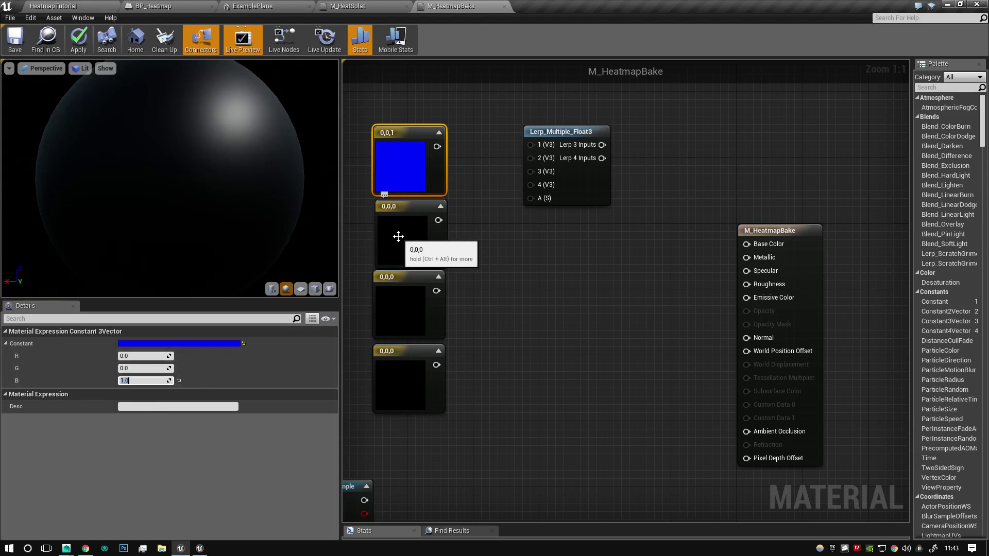
pyautogui.click(400, 237)
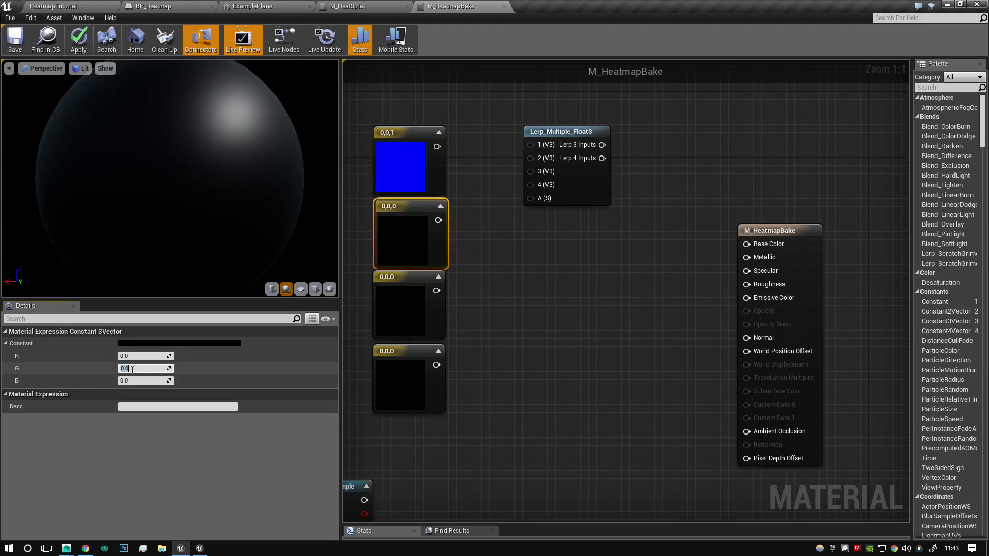
pyautogui.press('Return')
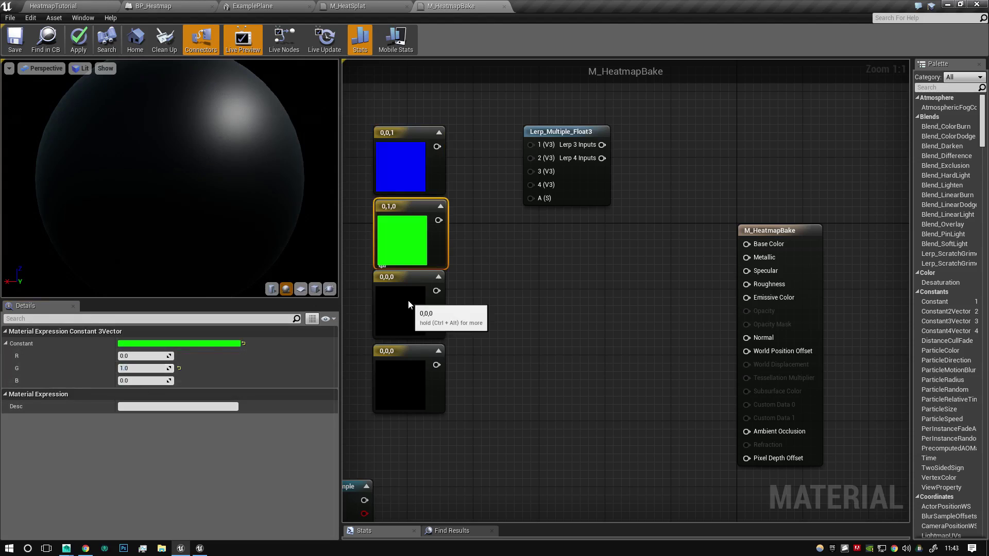
# Step: Set the third Constant3Vector to yellow (1,1,0) and the fourth to red (1,0,0)
pyautogui.click(409, 304)
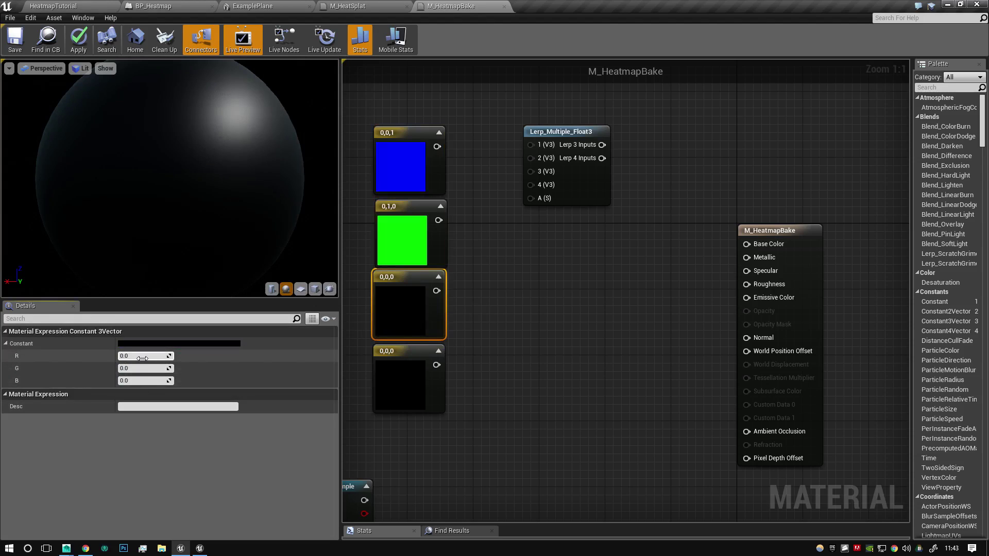
pyautogui.click(142, 357)
pyautogui.write('1')
pyautogui.click(142, 369)
pyautogui.write('1')
pyautogui.click(363, 379)
pyautogui.click(394, 381)
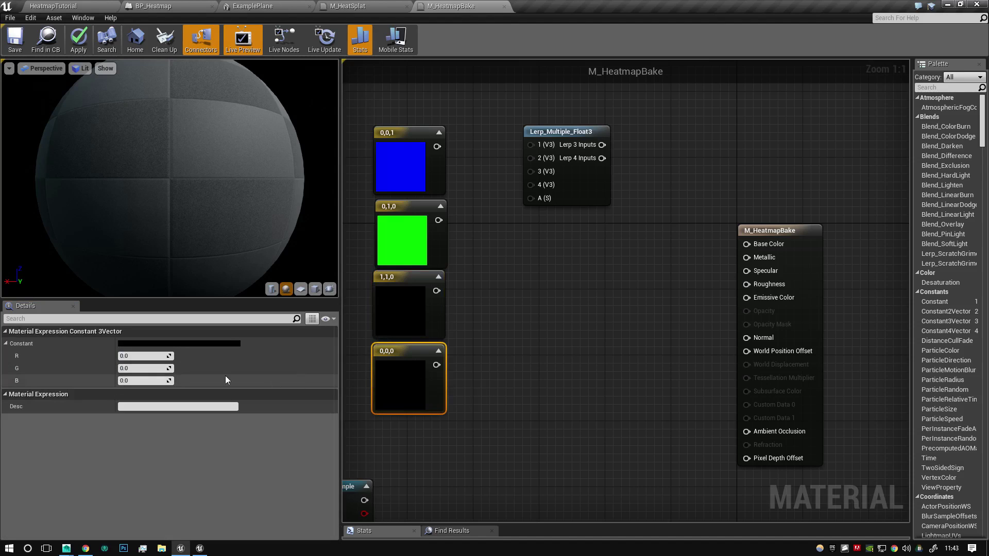
pyautogui.click(546, 367)
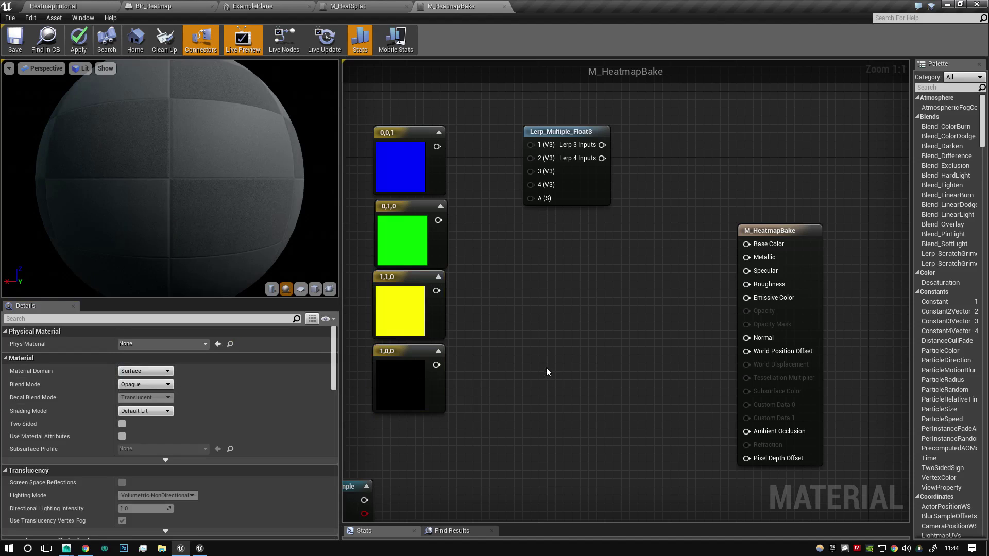
# Step: Connect the blue, green, yellow and red constants to inputs 1 to 4 of Lerp_Multiple_Float3 in that order
pyautogui.moveTo(496, 389); pyautogui.dragTo(536, 325, button='right')
pyautogui.moveTo(602, 205); pyautogui.dragTo(573, 285, button='right')
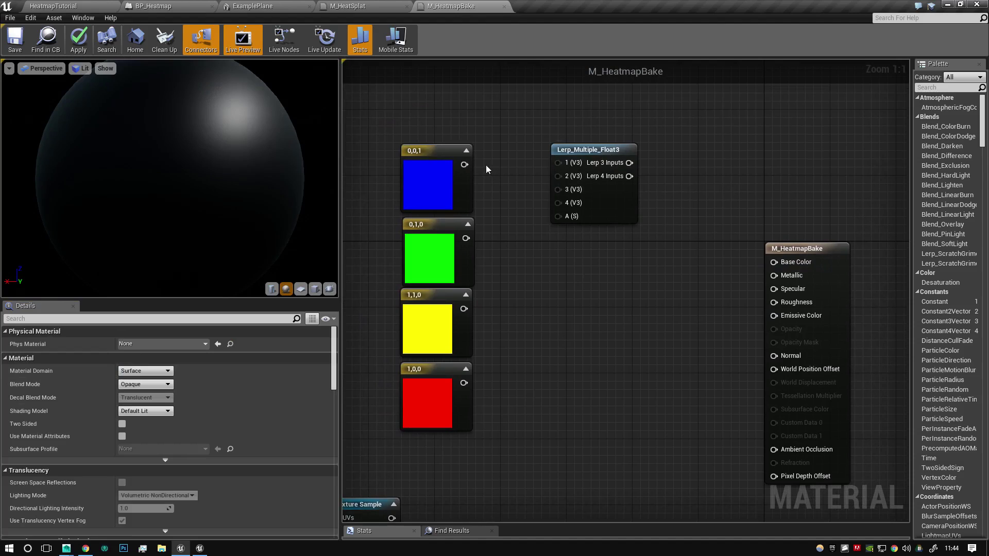
pyautogui.moveTo(464, 165); pyautogui.dragTo(466, 240)
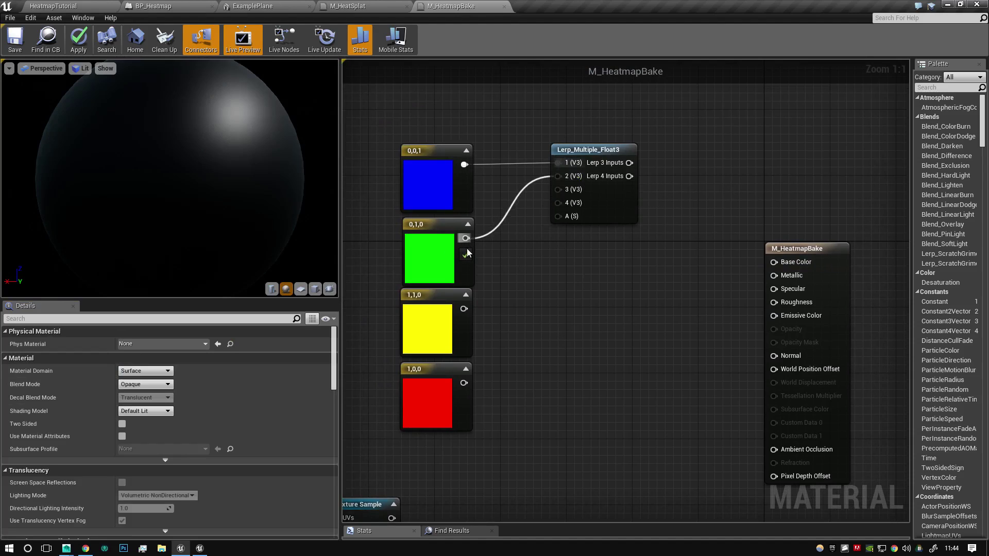
pyautogui.moveTo(463, 309); pyautogui.dragTo(464, 383)
# Step: Move the Texture Sample directly under the color constants and connect its red channel to the A input of Lerp_Multiple_Float3
pyautogui.moveTo(453, 495); pyautogui.dragTo(547, 343, button='right')
pyautogui.moveTo(442, 421); pyautogui.dragTo(512, 379)
pyautogui.moveTo(638, 295); pyautogui.dragTo(524, 422, button='right')
pyautogui.moveTo(440, 462); pyautogui.dragTo(526, 294)
pyautogui.click(543, 206)
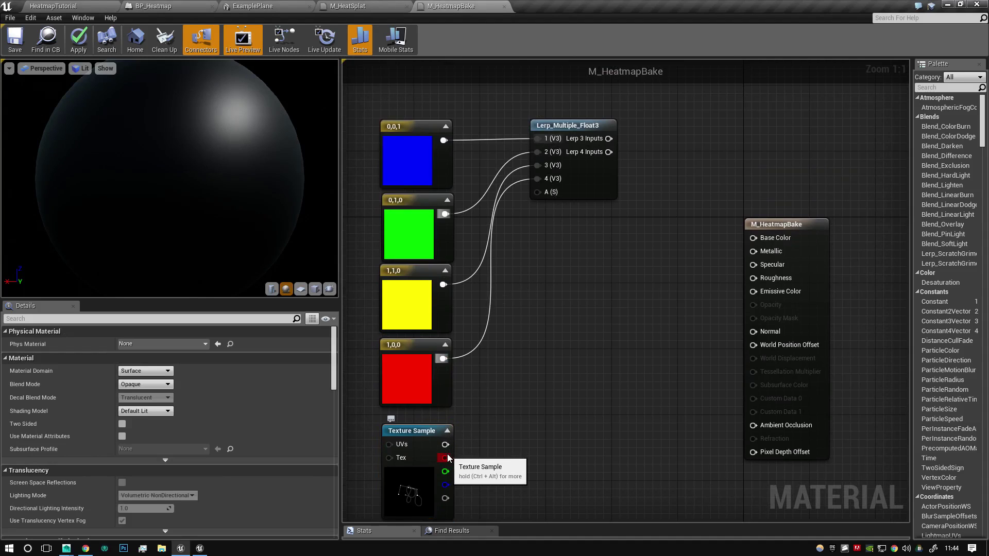
pyautogui.moveTo(449, 458); pyautogui.dragTo(538, 192)
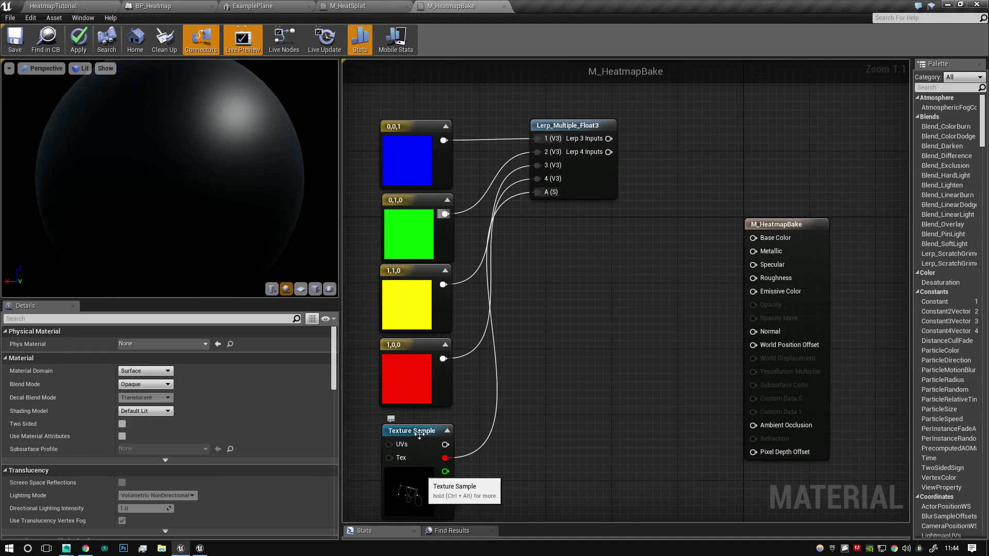
# Step: Find RenderTarget_HeatmapRuntime in the Heatmap content folder and open it for viewing
pyautogui.click(76, 5)
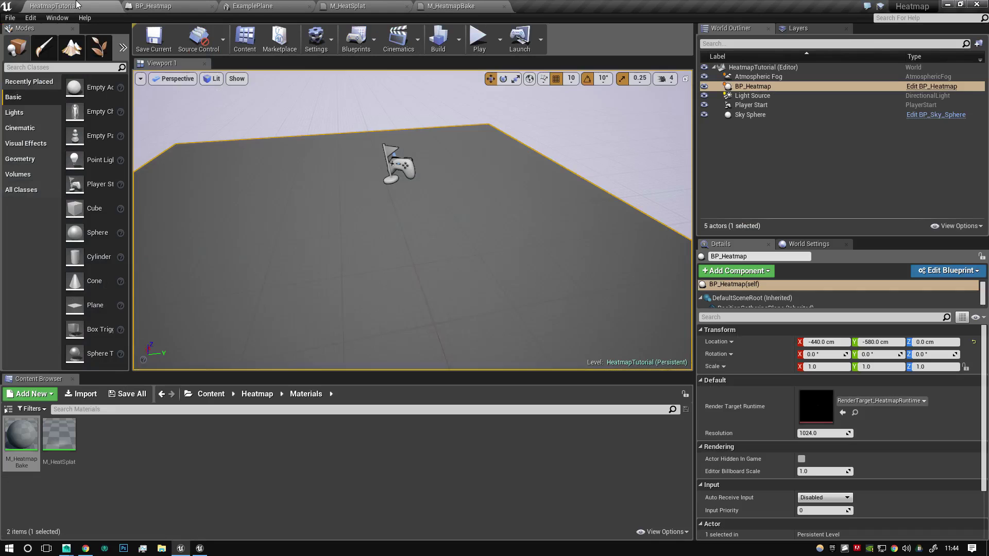
pyautogui.click(374, 5)
pyautogui.click(54, 6)
pyautogui.click(257, 393)
pyautogui.doubleClick(130, 453)
pyautogui.doubleClick(21, 434)
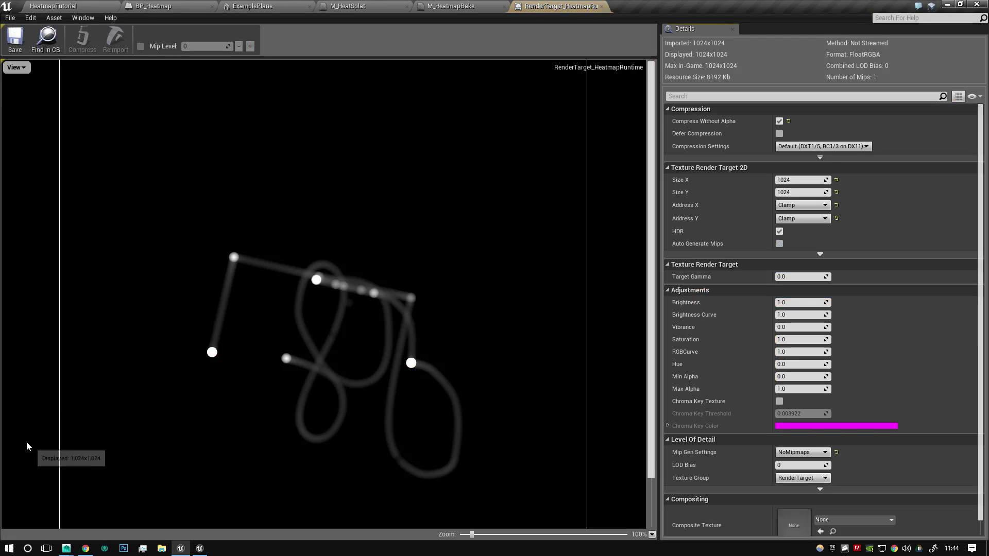
# Step: Toggle the red, green and blue channels of the RenderTarget_HeatmapRuntime preview to compare their contents
pyautogui.click(15, 67)
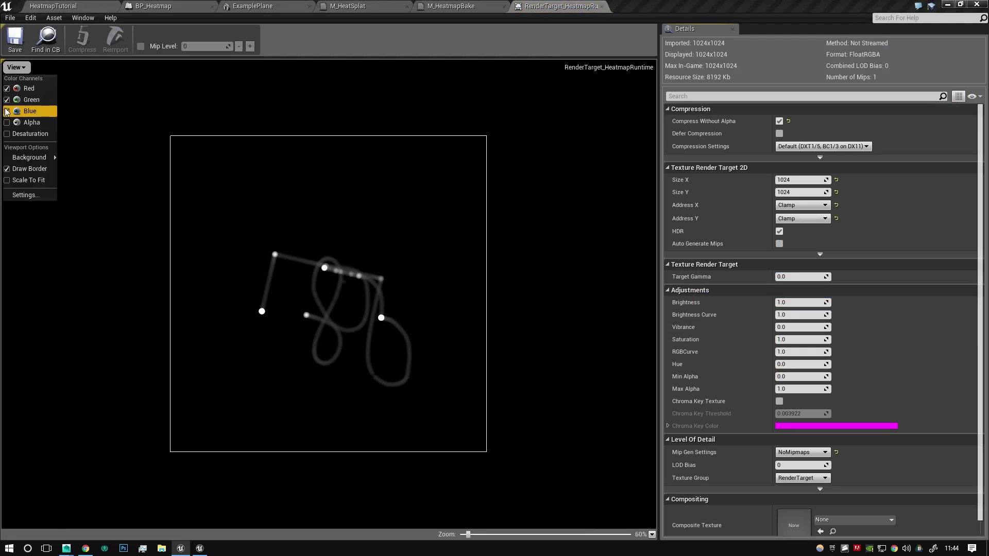
pyautogui.click(6, 100)
pyautogui.click(7, 89)
pyautogui.click(7, 89)
pyautogui.click(6, 100)
pyautogui.click(6, 111)
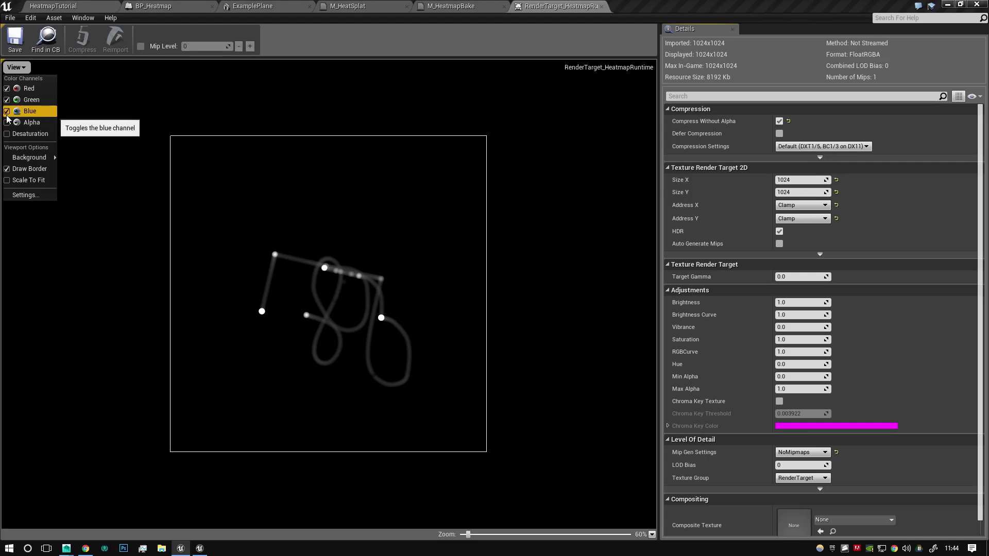
pyautogui.click(7, 101)
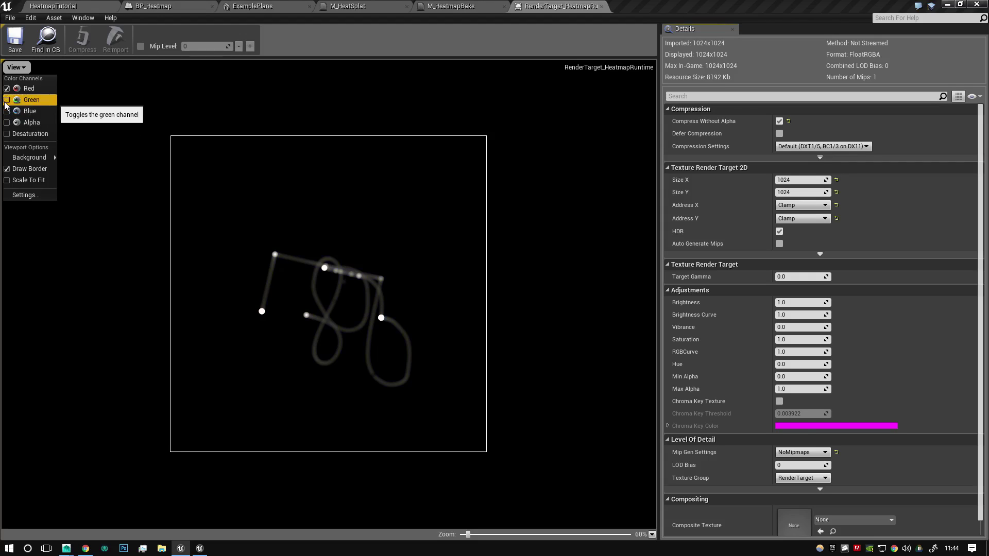
pyautogui.click(7, 100)
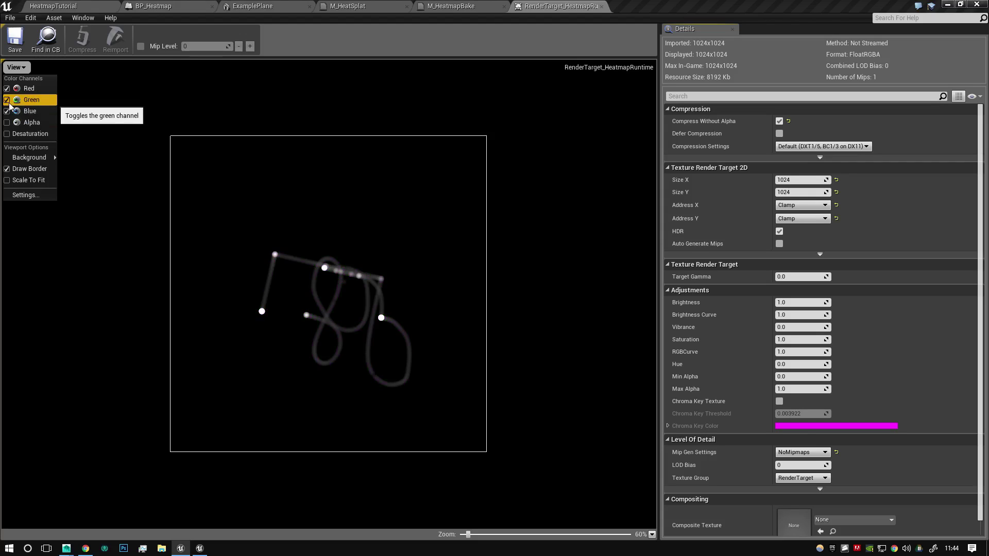
# Step: Hide the blue and green channels of RenderTarget_HeatmapRuntime to view only its red channel
pyautogui.click(447, 6)
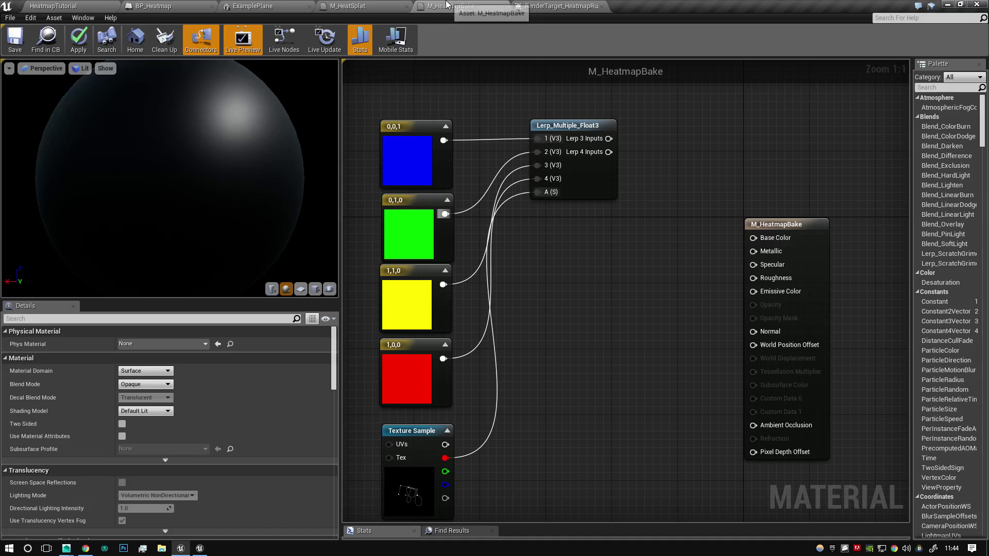
pyautogui.click(539, 4)
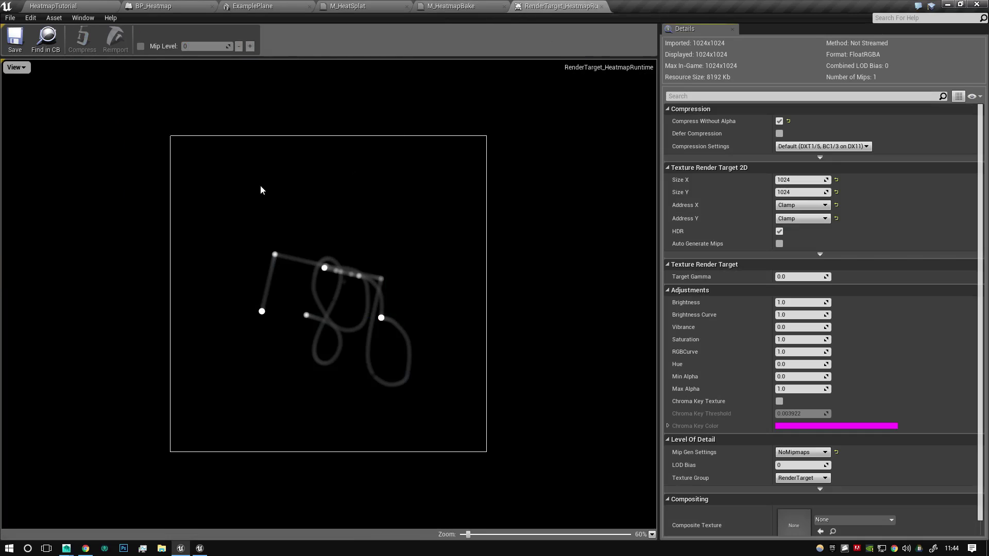
pyautogui.click(15, 67)
pyautogui.click(7, 111)
pyautogui.click(6, 100)
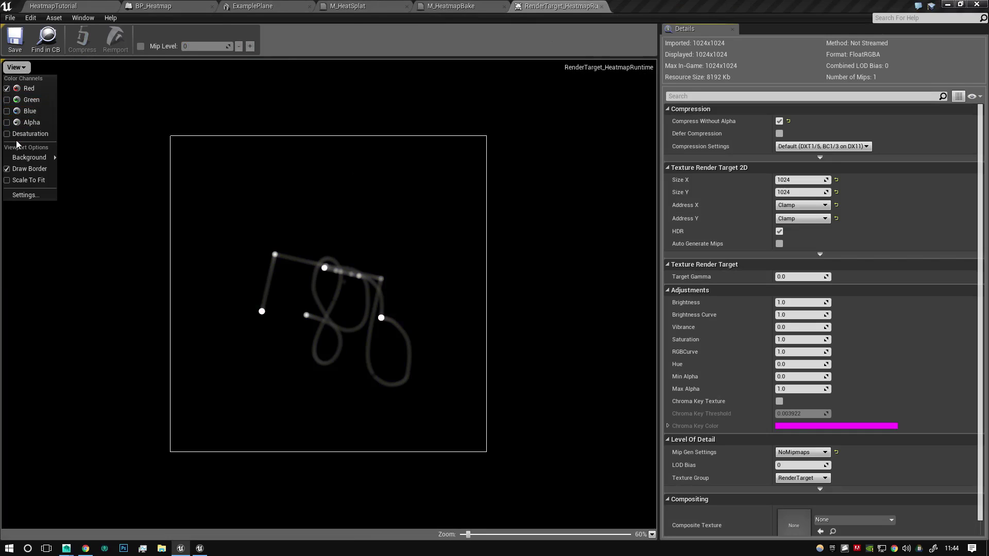
# Step: Return to the M_HeatmapBake graph and select the Texture Sample node to inspect its red output
pyautogui.click(472, 4)
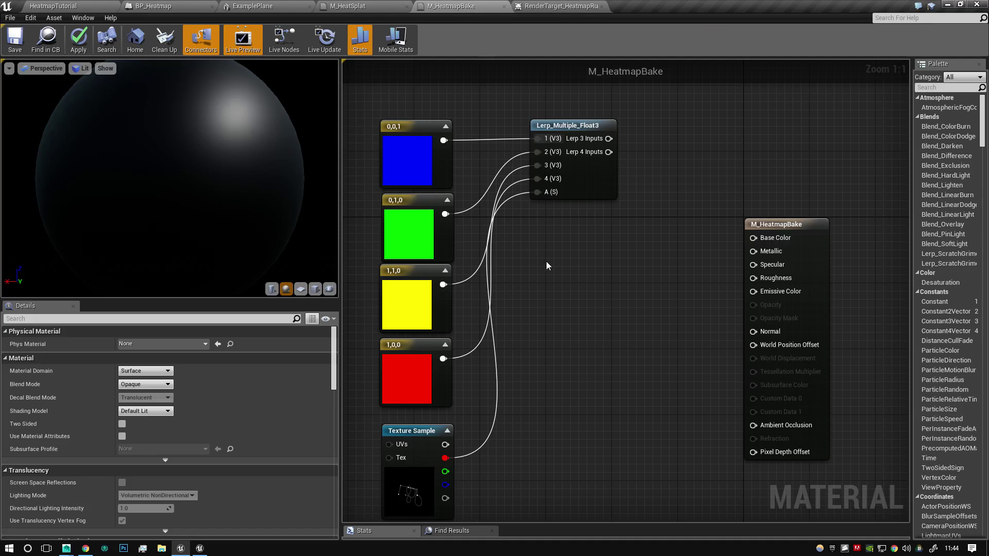
pyautogui.moveTo(438, 466); pyautogui.dragTo(438, 368, button='right')
pyautogui.click(437, 370)
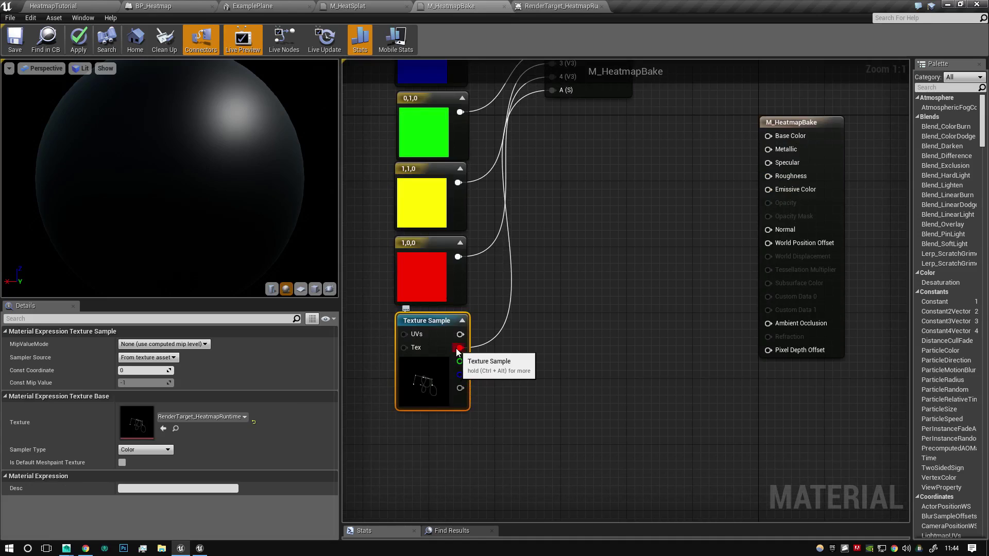
# Step: Move the Lerp_Multiple_Float3 node closer to the M_HeatmapBake output node and check the RenderTarget_HeatmapRuntime texture
pyautogui.moveTo(515, 330); pyautogui.dragTo(490, 477, button='right')
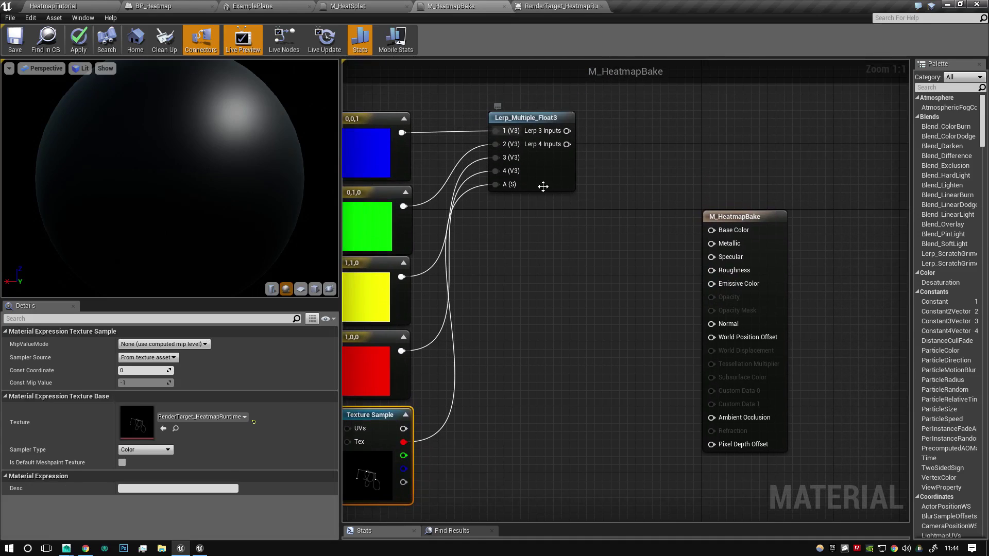
pyautogui.moveTo(543, 187); pyautogui.dragTo(600, 278)
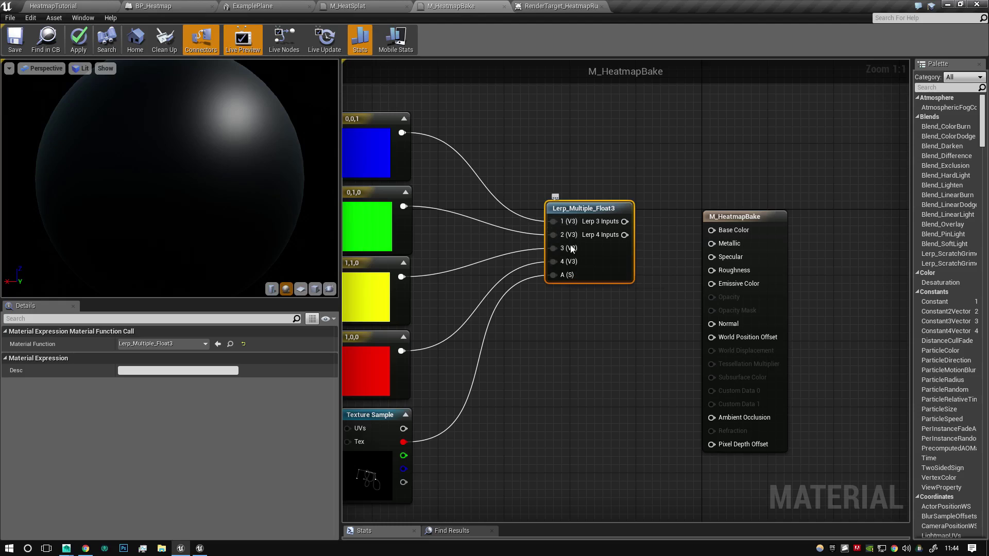
pyautogui.doubleClick(382, 458)
pyautogui.click(541, 6)
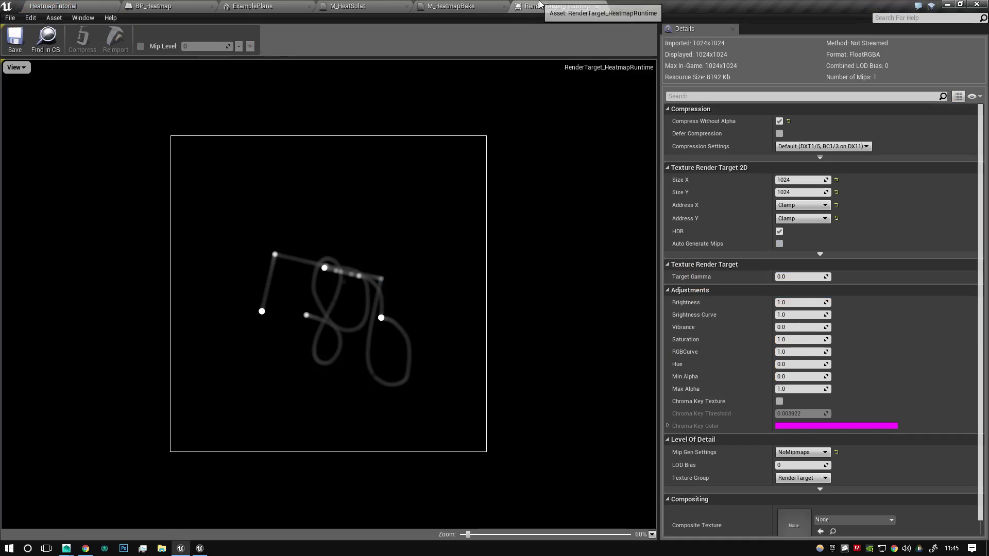
pyautogui.click(441, 6)
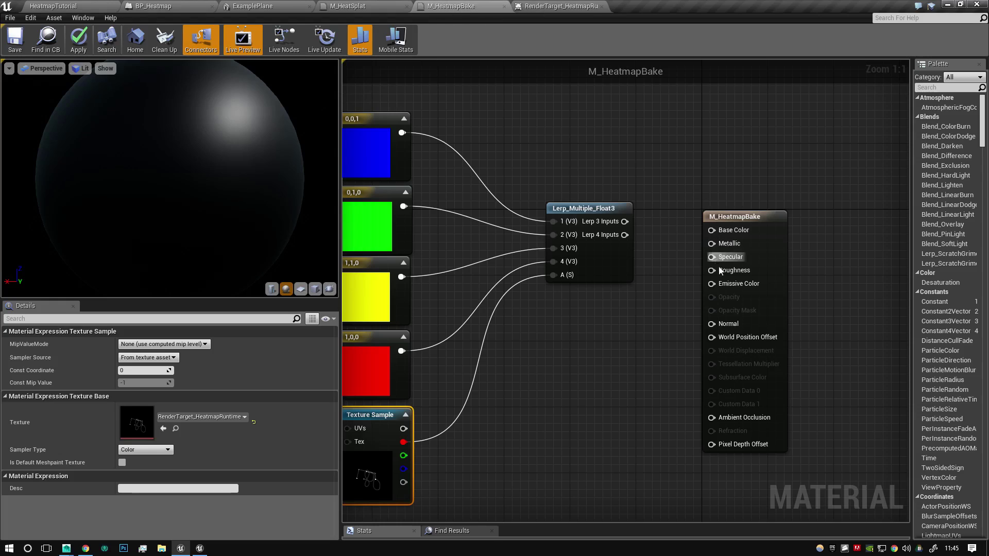
# Step: Connect the Lerp 4 Inputs output to Emissive Color and preview the material on a plane
pyautogui.moveTo(721, 283); pyautogui.dragTo(623, 234)
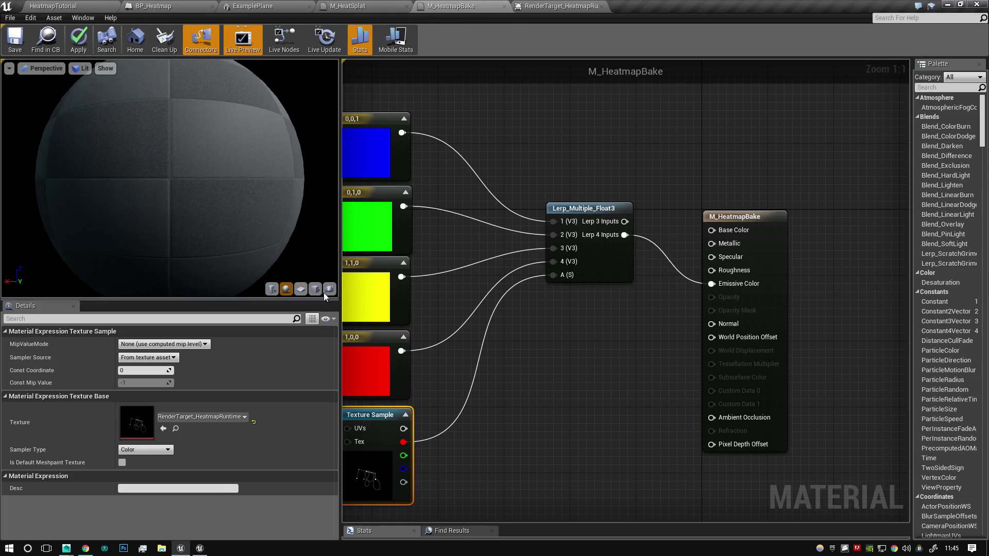
pyautogui.click(300, 289)
pyautogui.moveTo(164, 225)
pyautogui.mouseDown(button='right')
pyautogui.moveTo(168, 274)
pyautogui.moveTo(161, 232)
pyautogui.mouseUp(button='right')
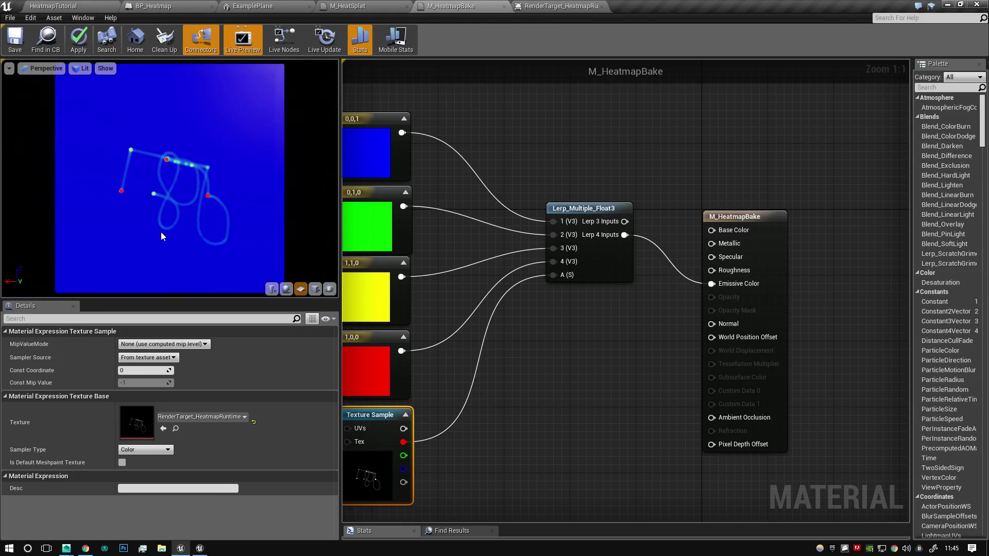
# Step: Assign M_HeatmapBake as the Element 0 material of the PositionGatheringPlane component in BP_Heatmap
pyautogui.click(82, 6)
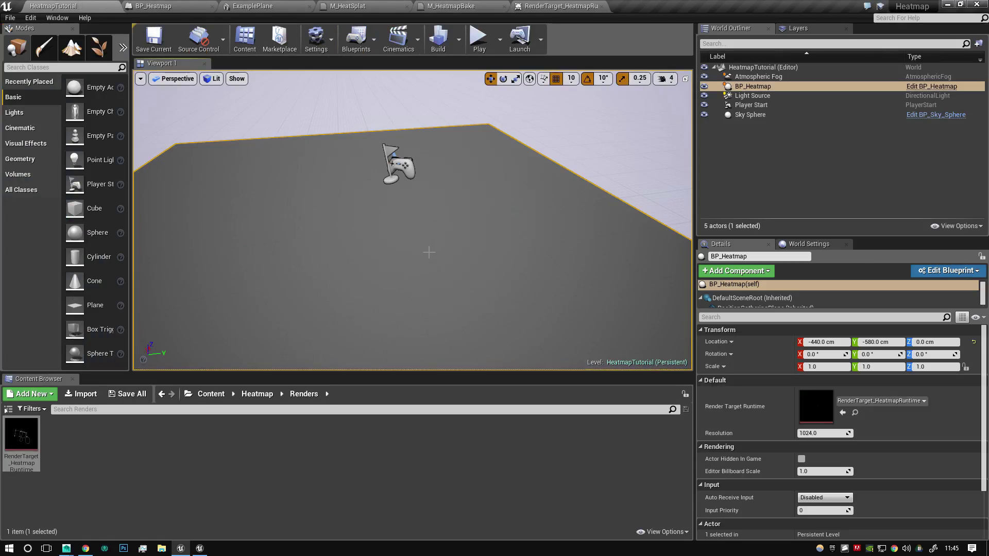
pyautogui.click(949, 270)
pyautogui.click(920, 291)
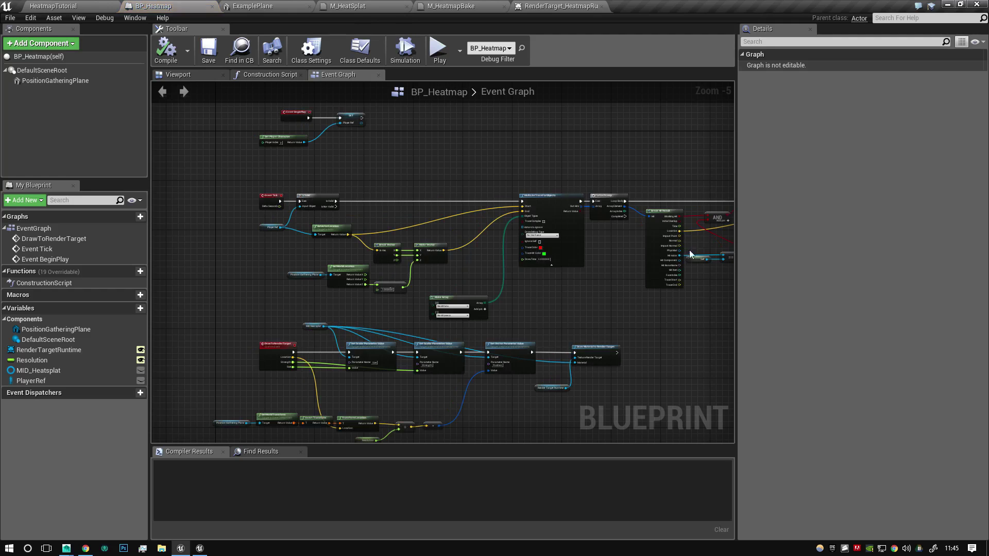
pyautogui.click(196, 75)
pyautogui.click(92, 81)
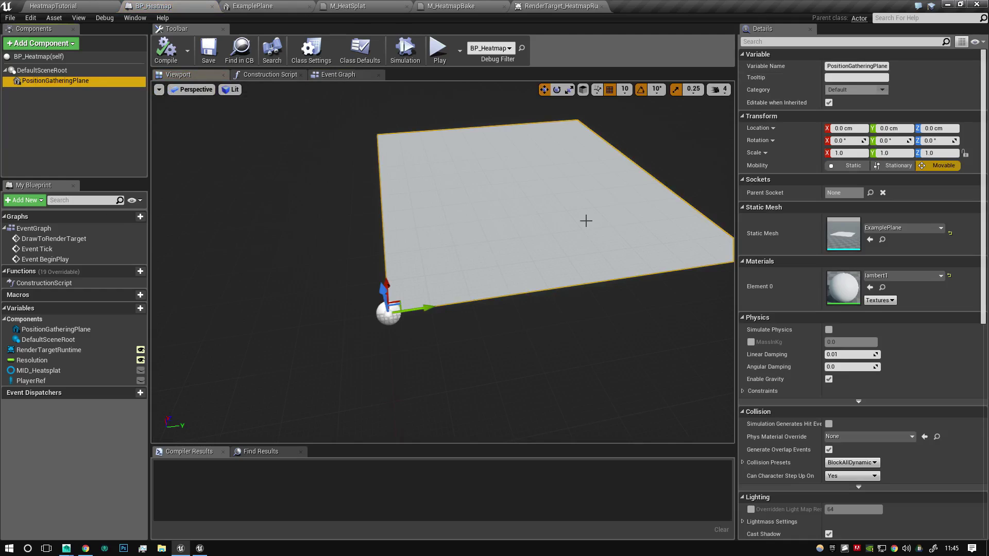
pyautogui.click(892, 274)
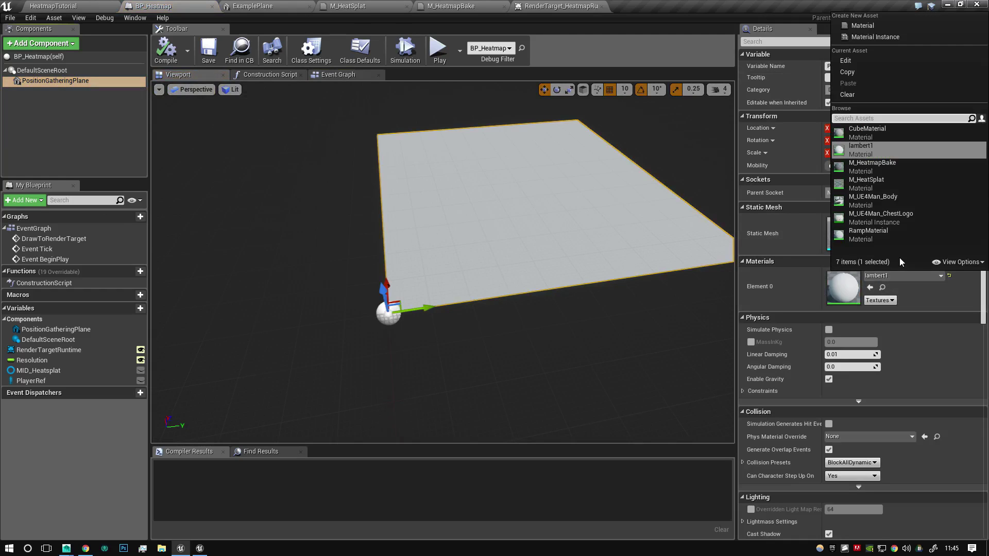
pyautogui.click(913, 166)
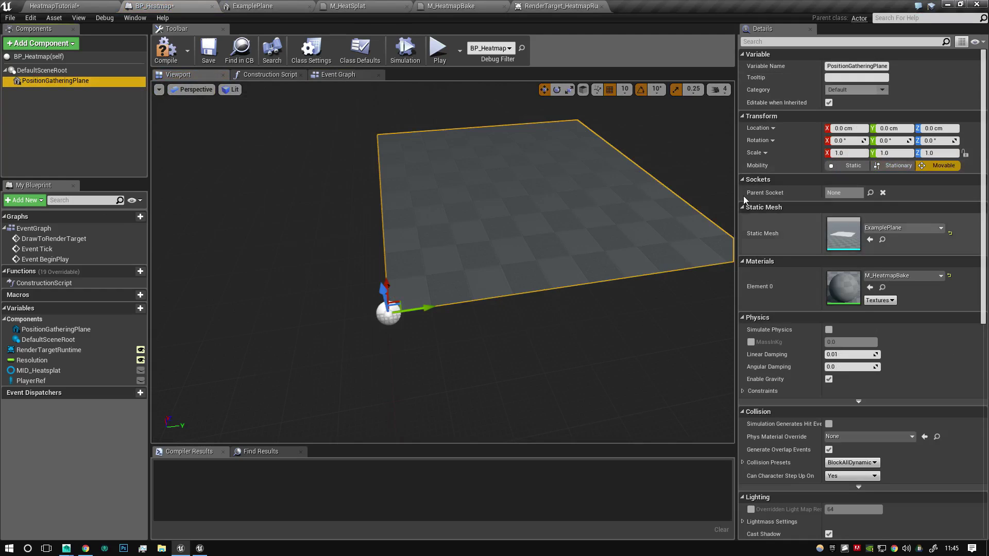
pyautogui.keyDown('alt'); pyautogui.moveTo(599, 182); pyautogui.dragTo(583, 216); pyautogui.keyUp('alt')
# Step: Compile and save BP_Heatmap, and apply and save the M_HeatmapBake material
pyautogui.click(167, 50)
pyautogui.click(210, 50)
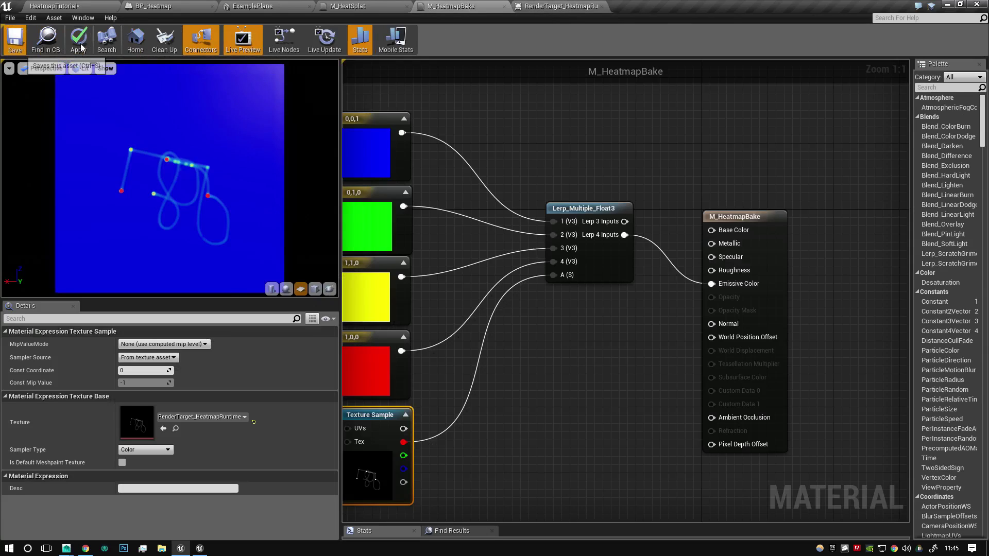
pyautogui.click(79, 40)
pyautogui.hotkey('ctrl', 's')
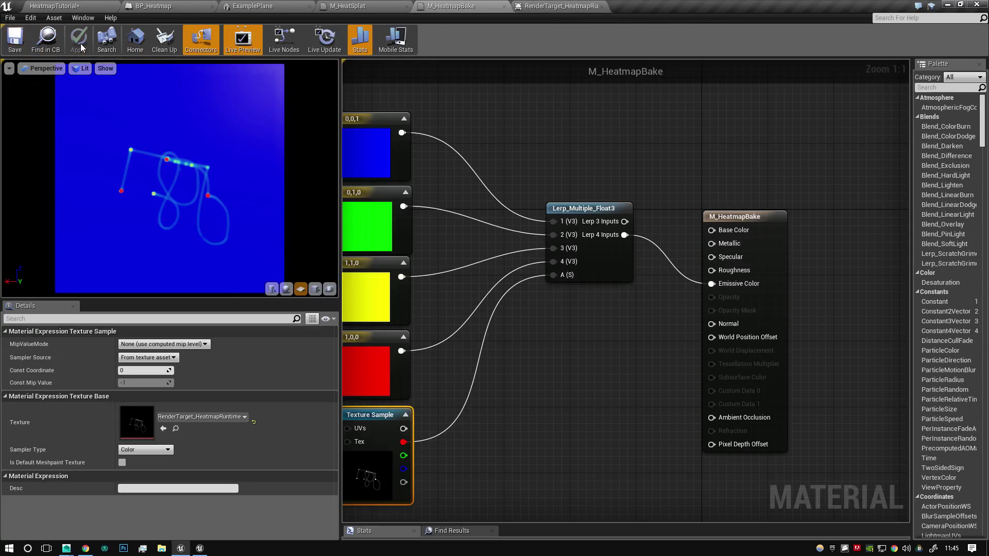
# Step: Play the HeatmapTutorial level and run the character around the plane to test the colored heatmap
pyautogui.click(61, 6)
pyautogui.click(479, 39)
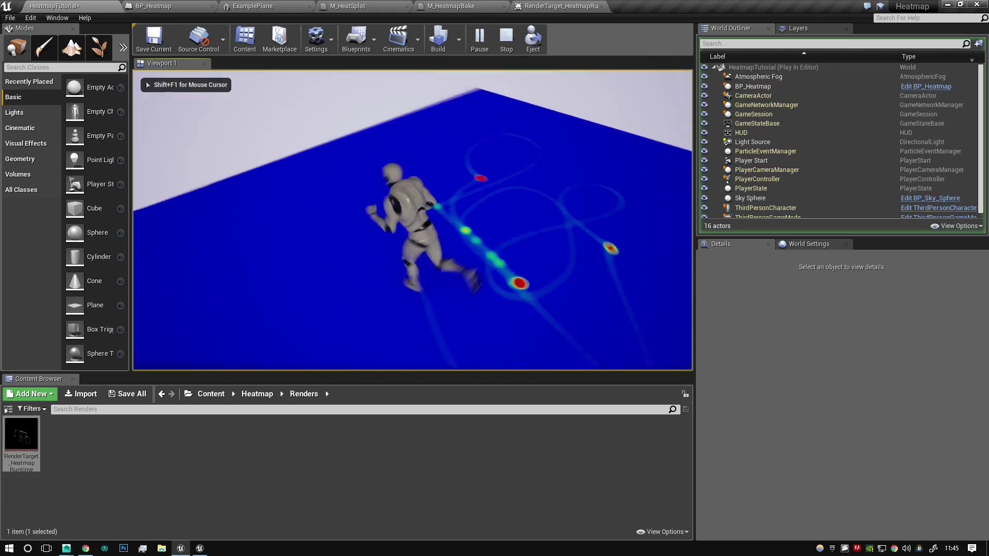
pyautogui.press('d')
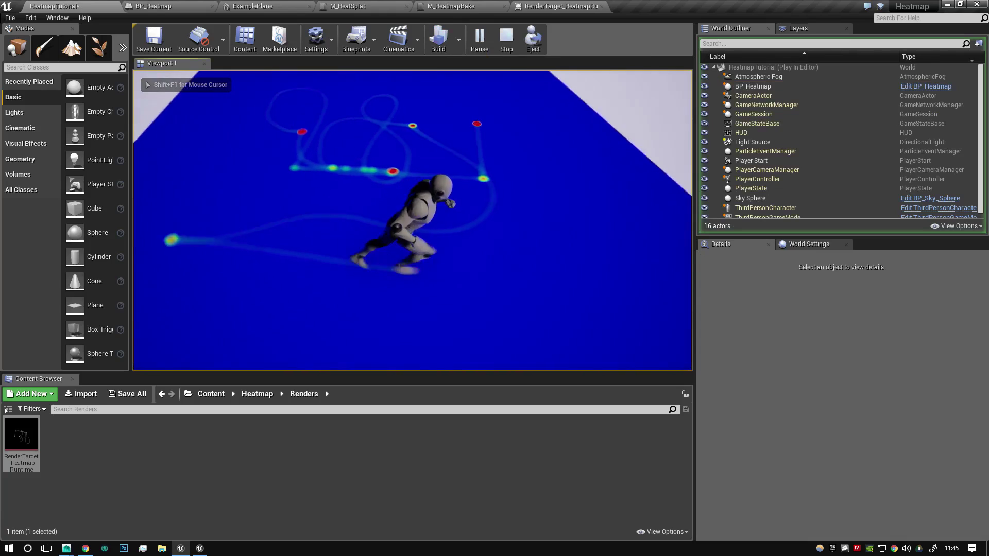
pyautogui.press('w')
pyautogui.press('w')
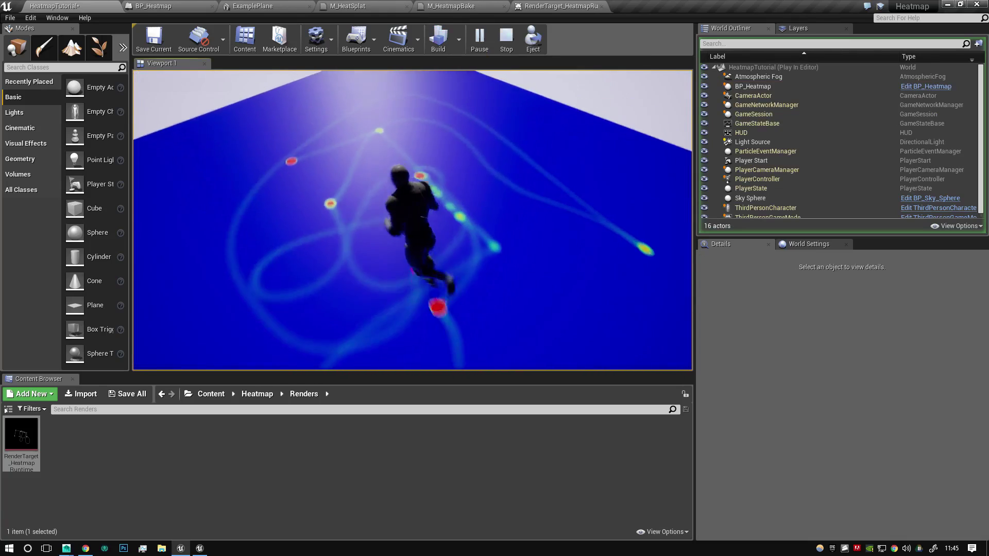
pyautogui.press('w')
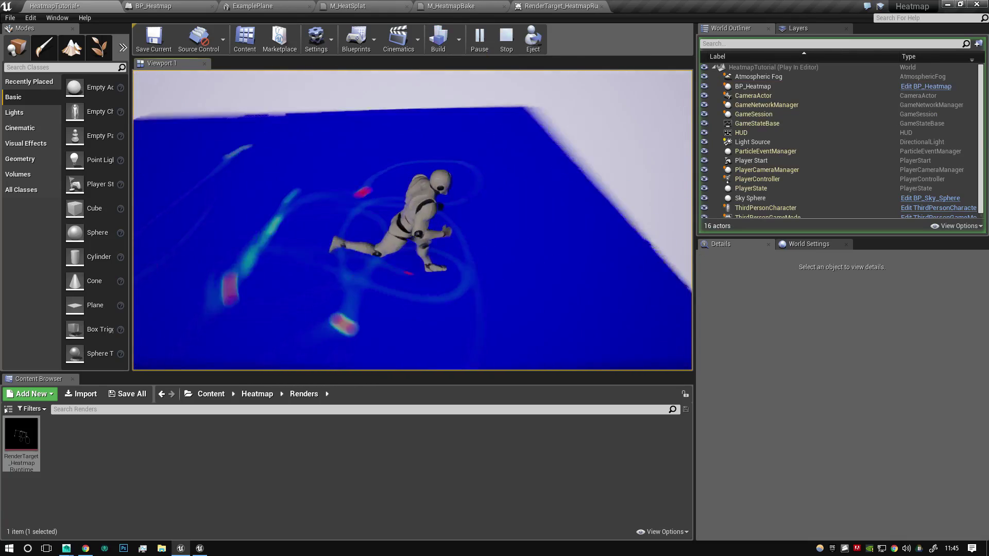
pyautogui.press('Escape')
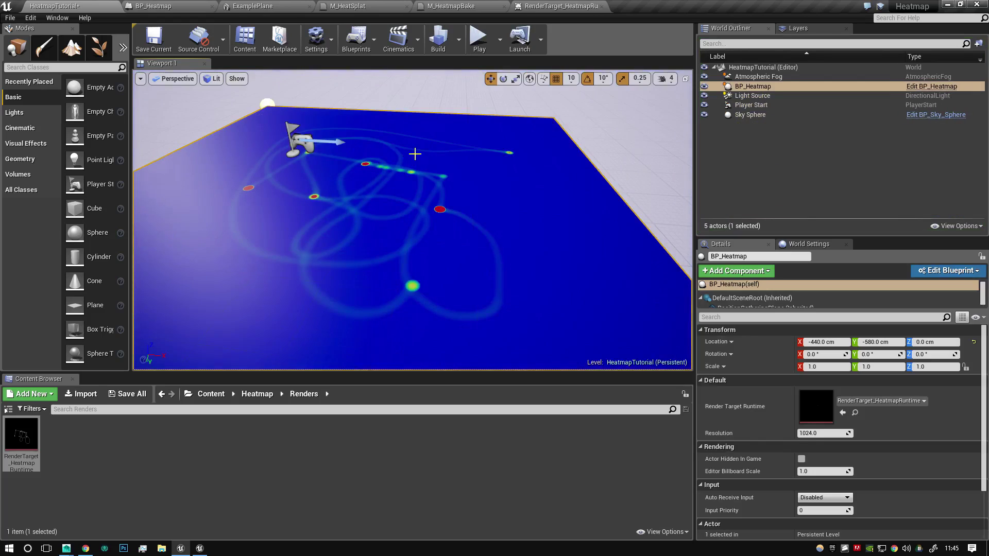
# Step: Set the Size of the Draw to Render Target call in BP_Heatmap's Event Graph to 0.03
pyautogui.click(449, 6)
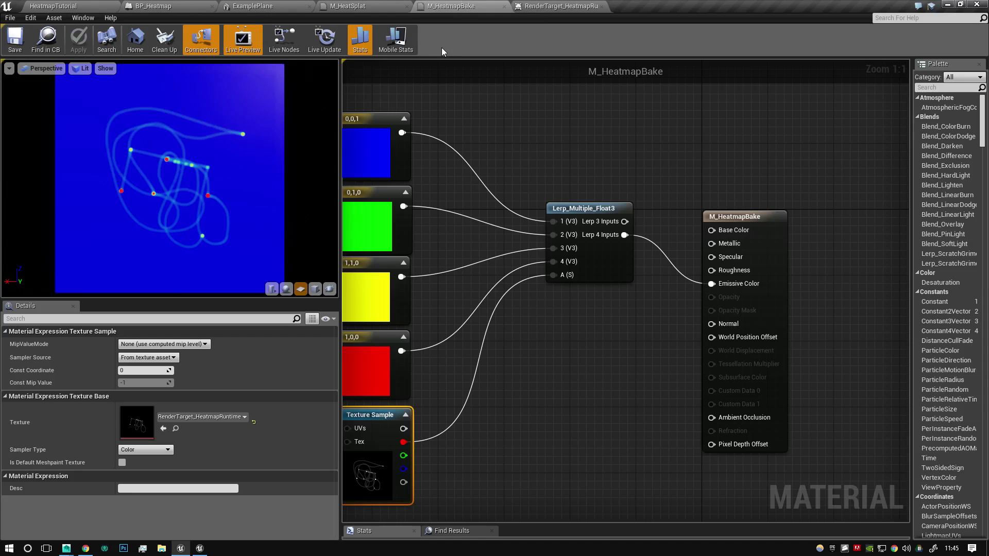
pyautogui.click(561, 6)
pyautogui.click(384, 7)
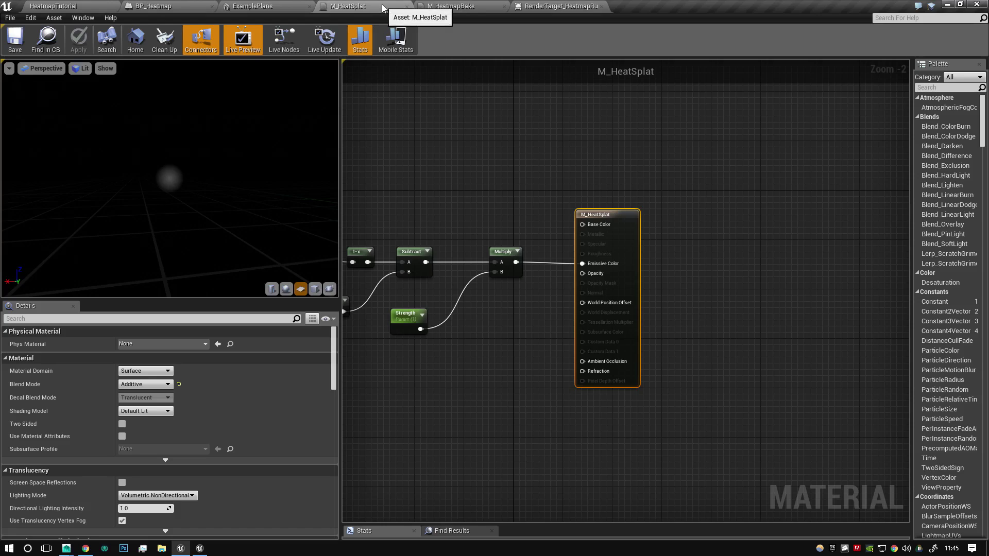
pyautogui.click(255, 6)
pyautogui.click(186, 6)
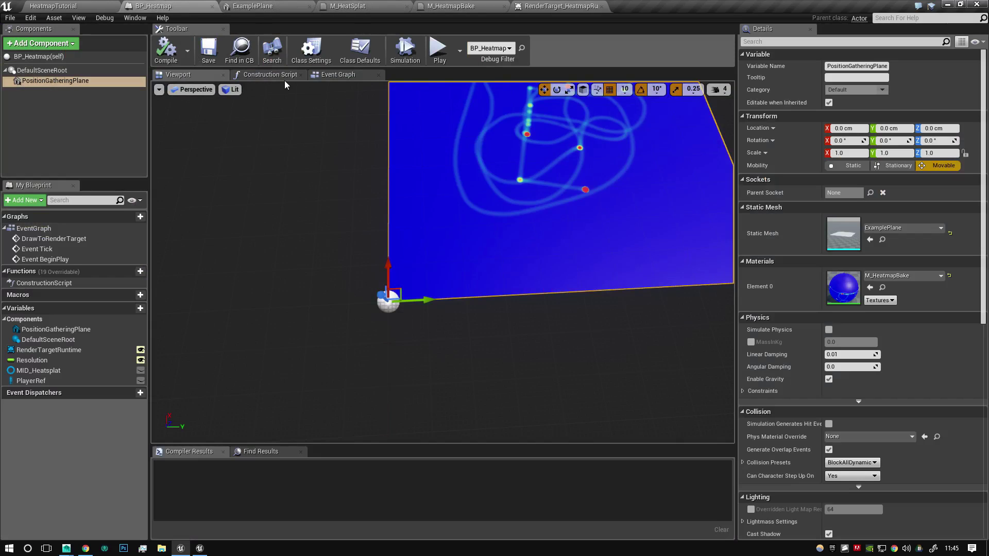
pyautogui.click(331, 77)
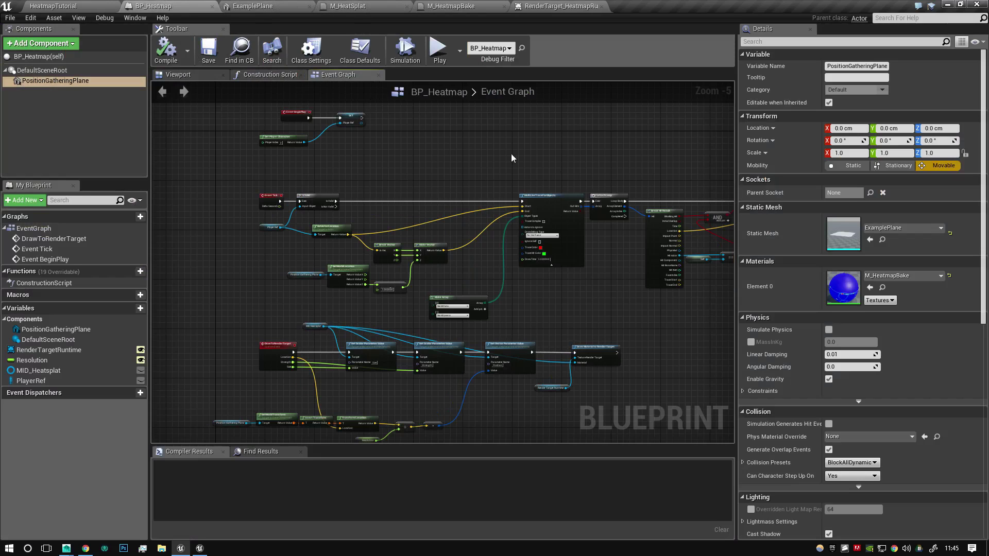
pyautogui.moveTo(687, 183); pyautogui.dragTo(308, 202, button='right')
pyautogui.scroll(4, 446, 239)
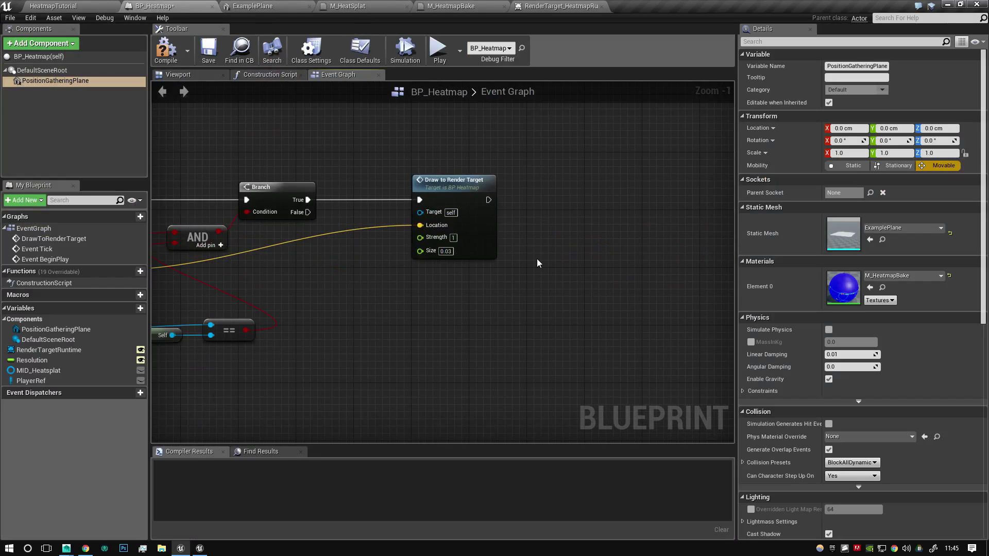
# Step: Play the level and run the character across the plane to test the new heat splat size
pyautogui.click(438, 49)
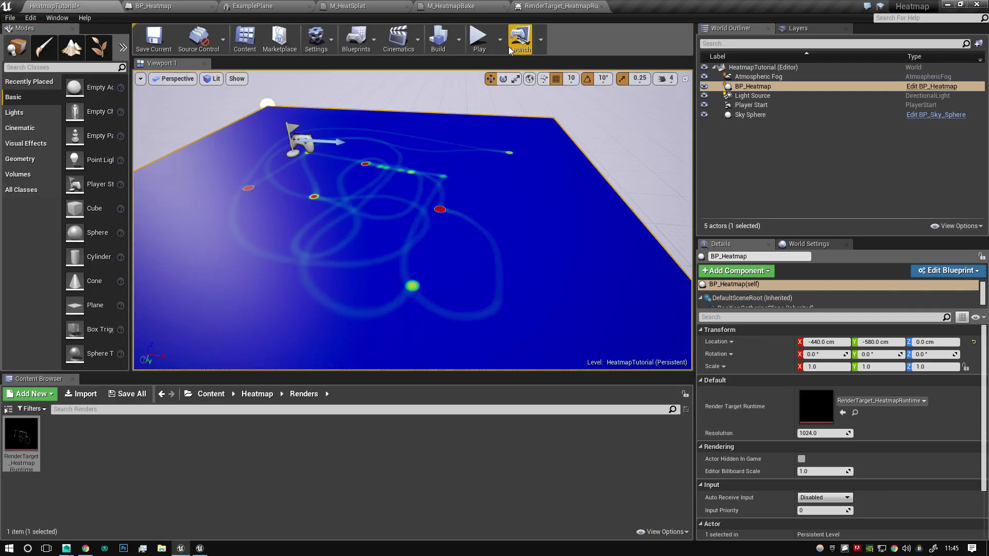
pyautogui.click(459, 100)
pyautogui.press('w')
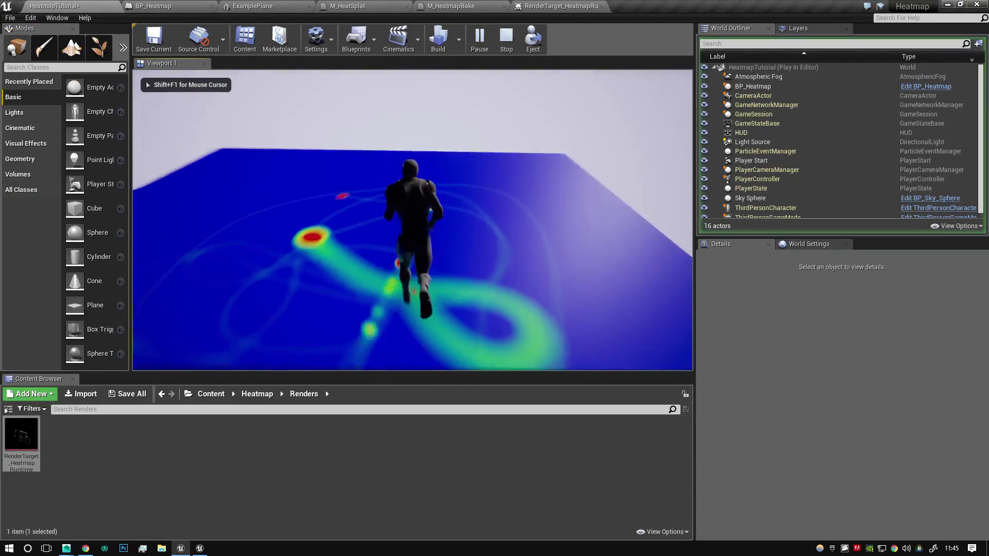
pyautogui.press('w')
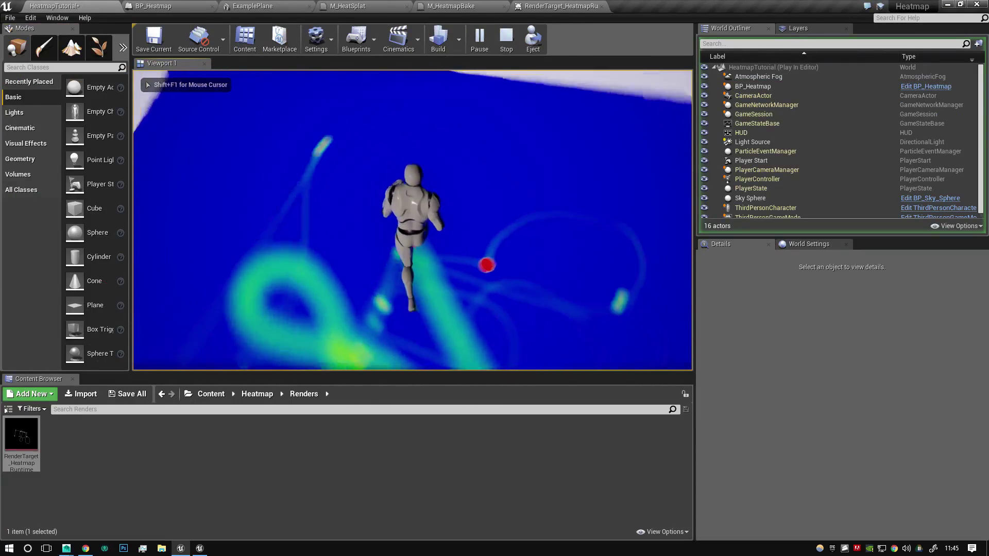
pyautogui.press('Escape')
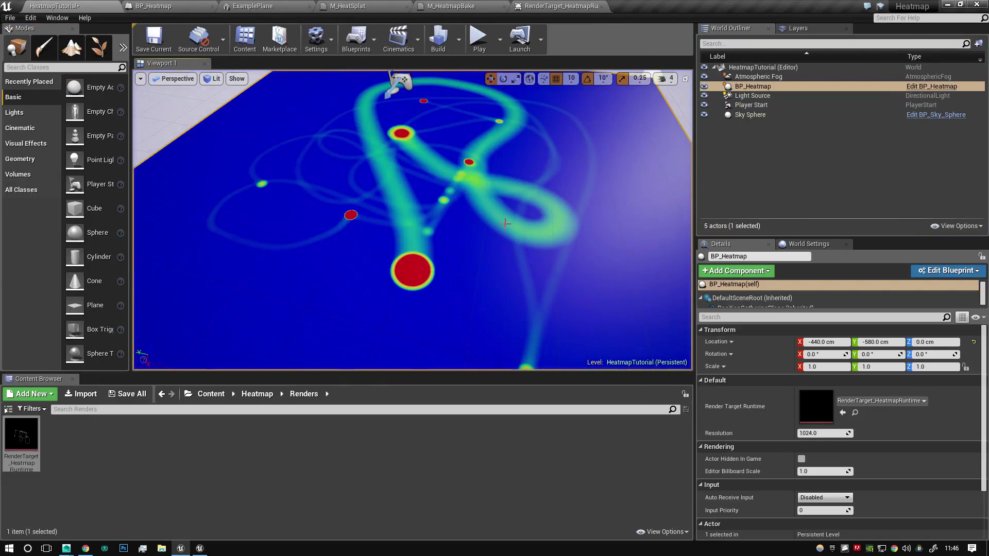
# Step: Play the level again and run overlapping paths to build up more heat on the plane
pyautogui.press('d')
pyautogui.moveTo(505, 224); pyautogui.dragTo(234, 206, button='right')
pyautogui.click(478, 38)
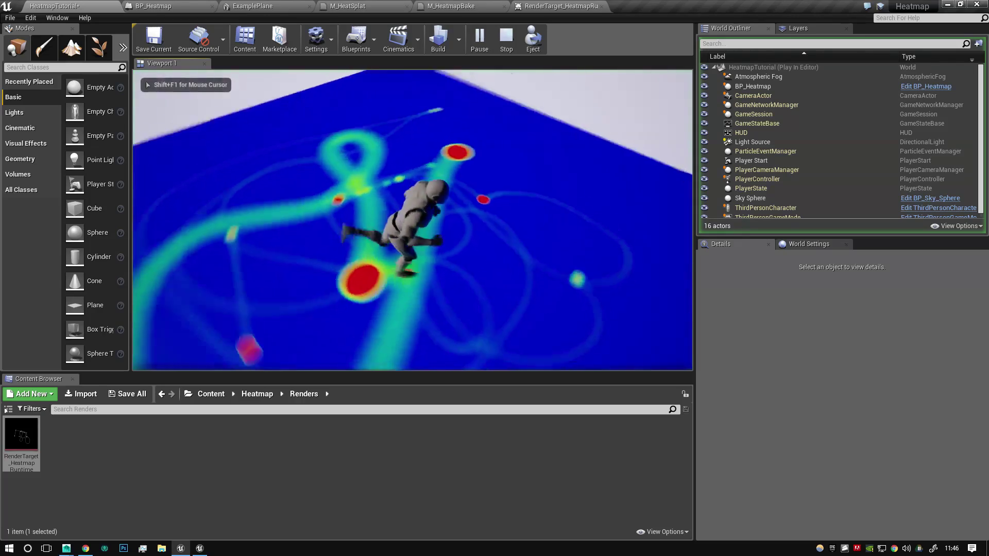
pyautogui.press('w')
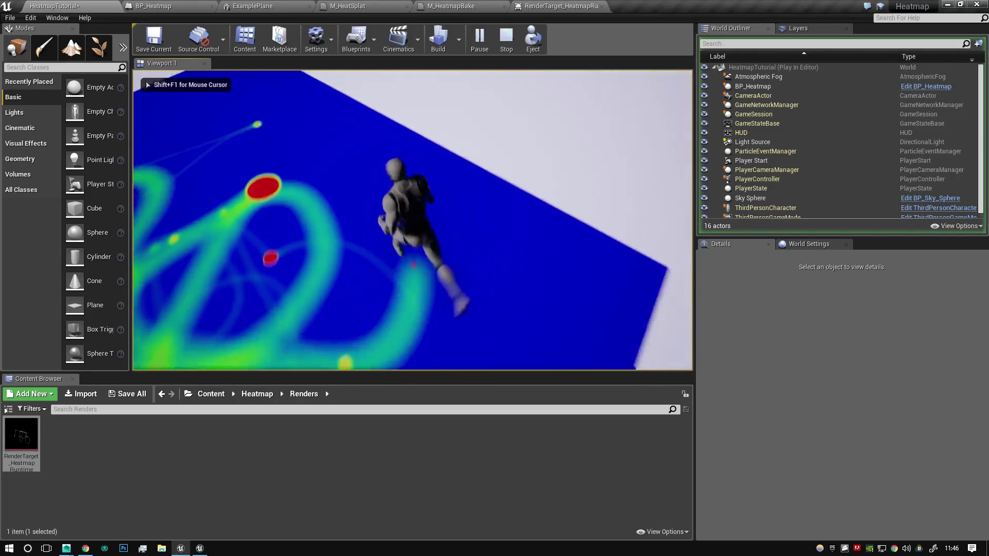
pyautogui.press('w')
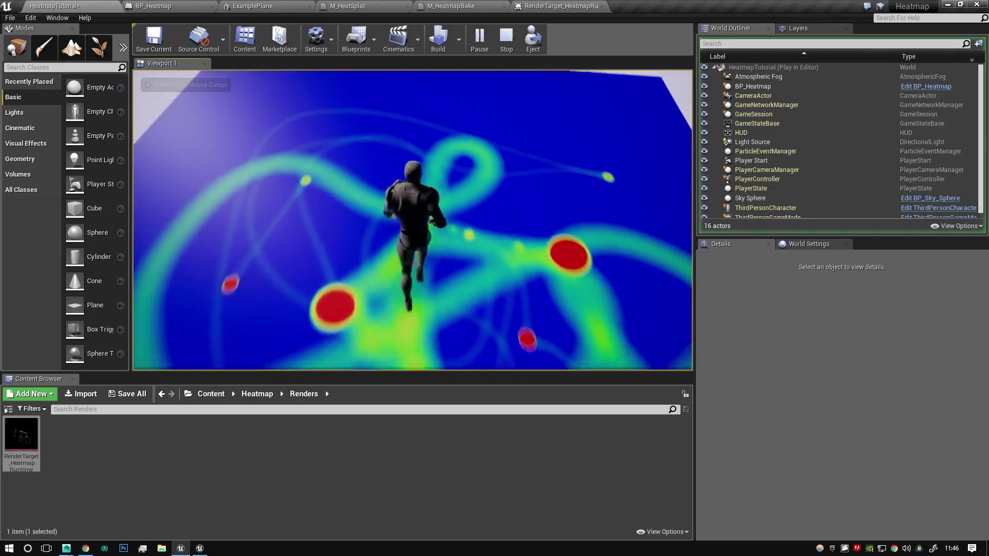
pyautogui.press('Escape')
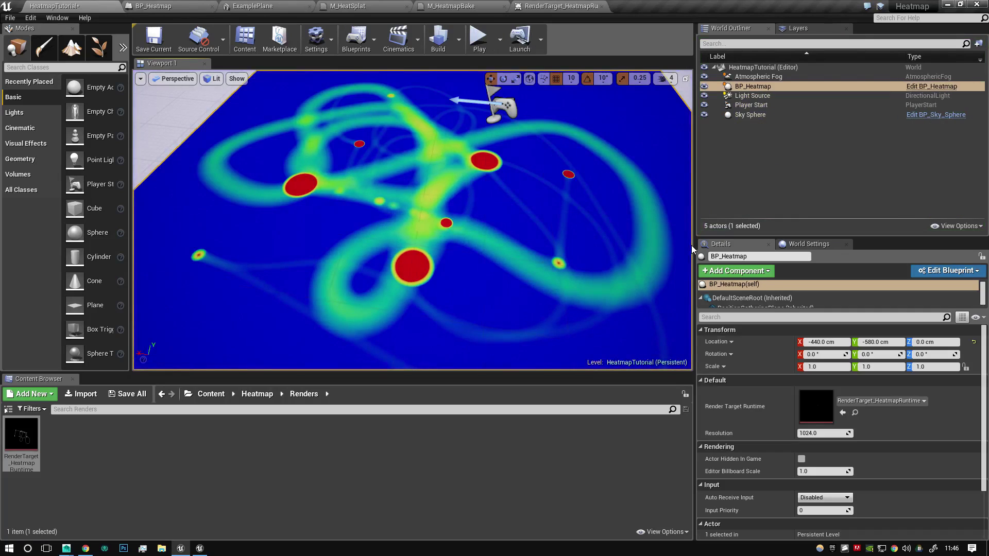
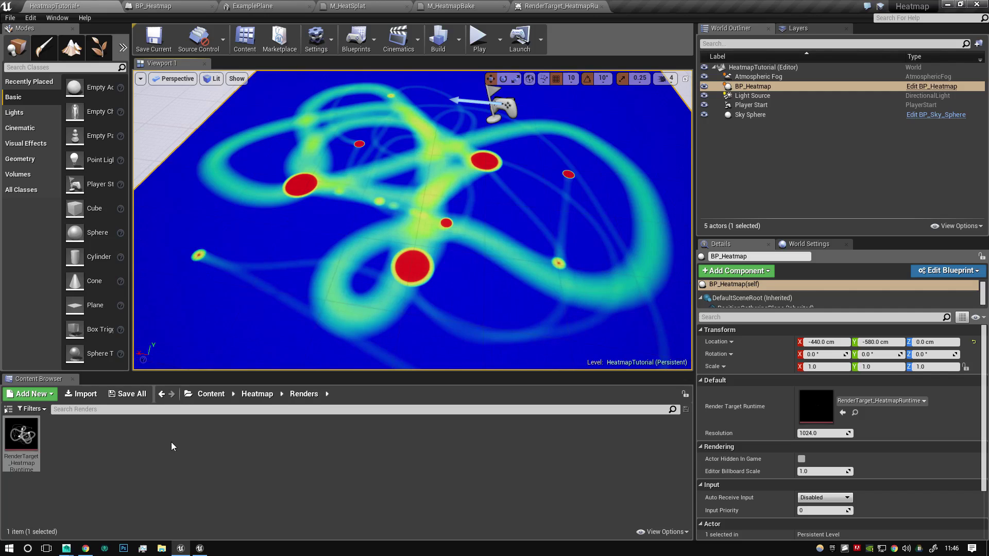
# Step: Clear RenderTarget_HeatmapRuntime by re-entering its Size X of 1024, and return to the level
pyautogui.doubleClick(34, 433)
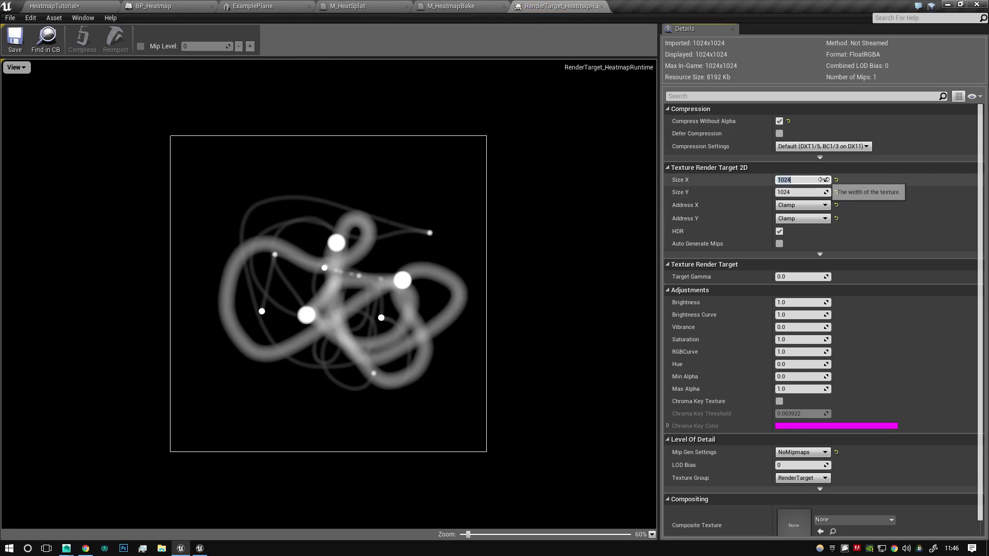
pyautogui.press('Return')
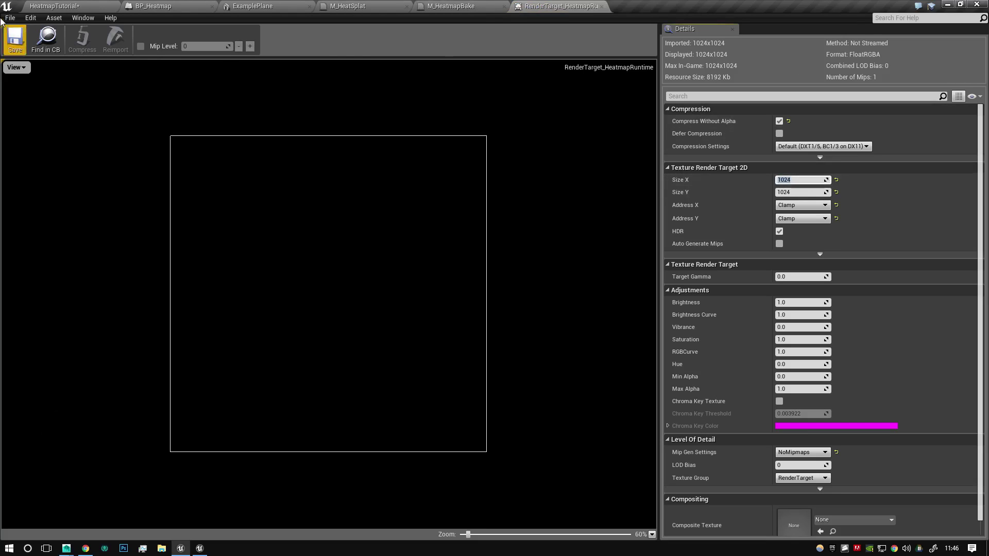
pyautogui.click(45, 5)
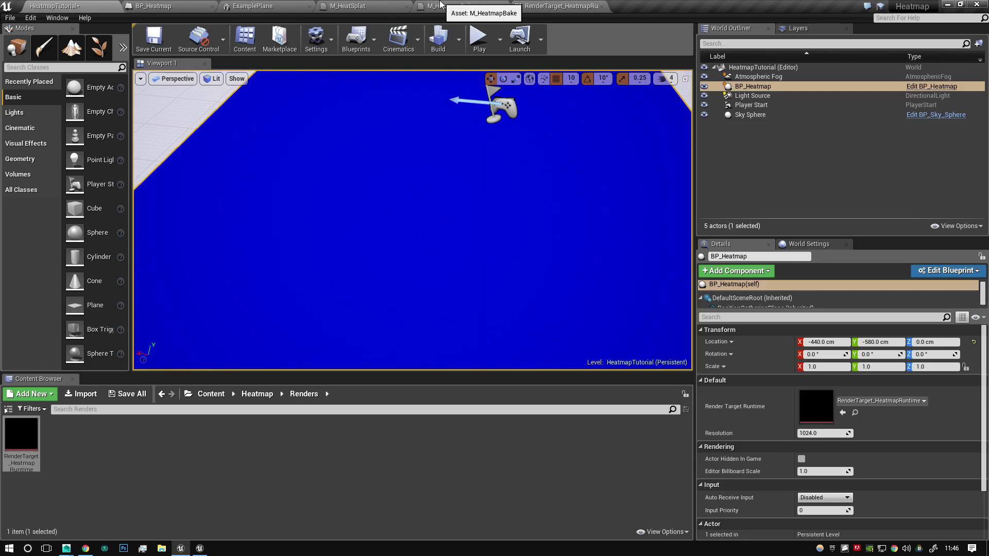
# Step: In BP_Heatmap's Event Graph, add a getter for the RenderTargetRuntime variable beside the Event BeginPlay chain
pyautogui.click(439, 5)
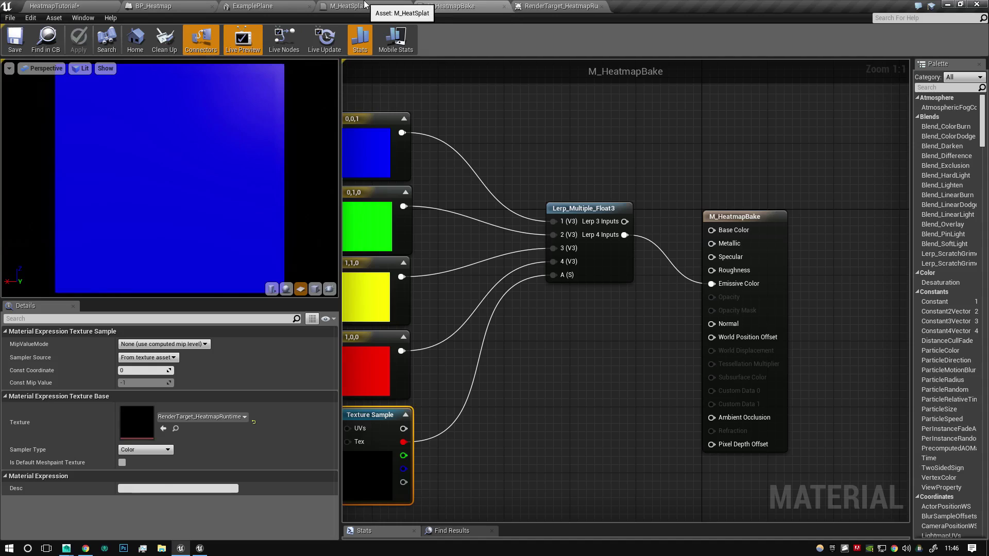
pyautogui.click(365, 5)
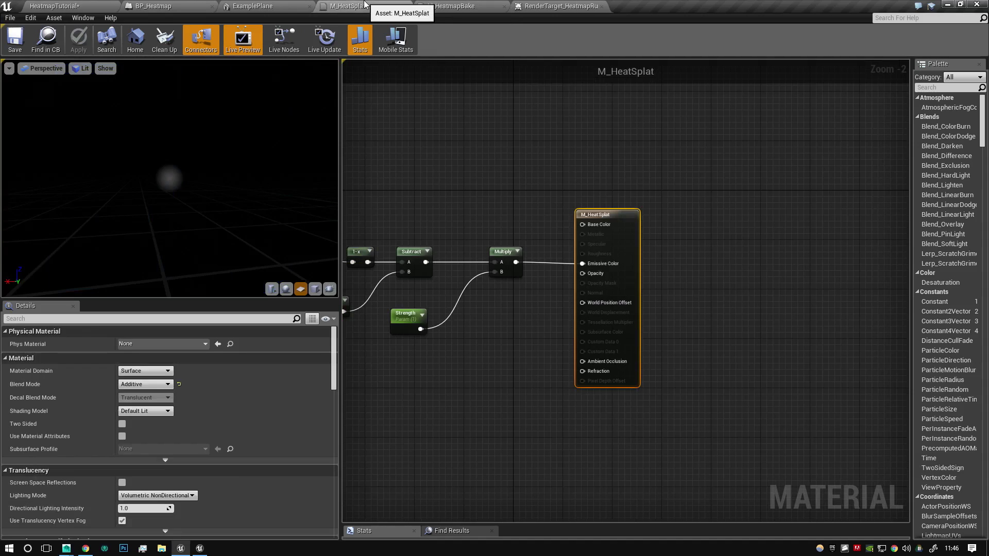
pyautogui.click(257, 6)
pyautogui.click(154, 6)
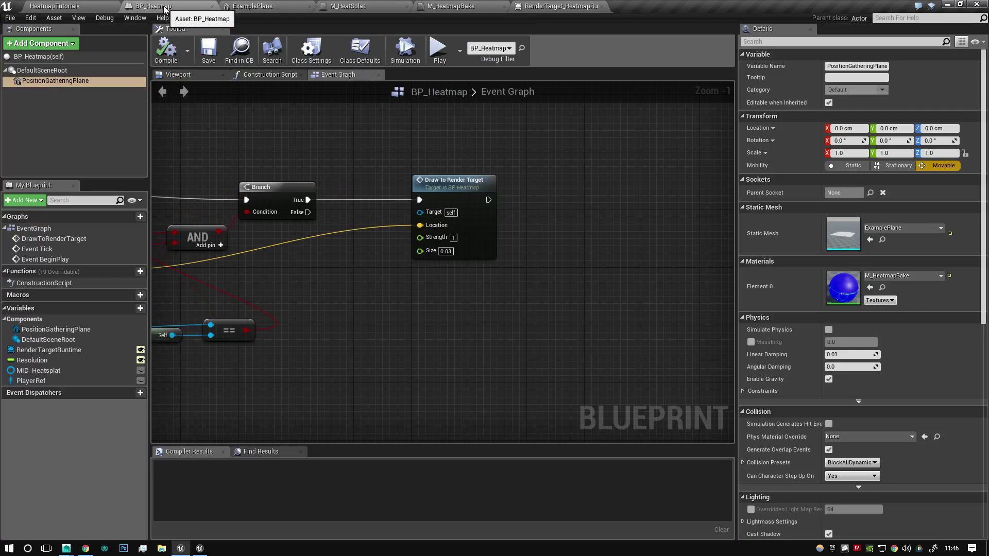
pyautogui.scroll(-8, 364, 254)
pyautogui.scroll(5, 386, 197)
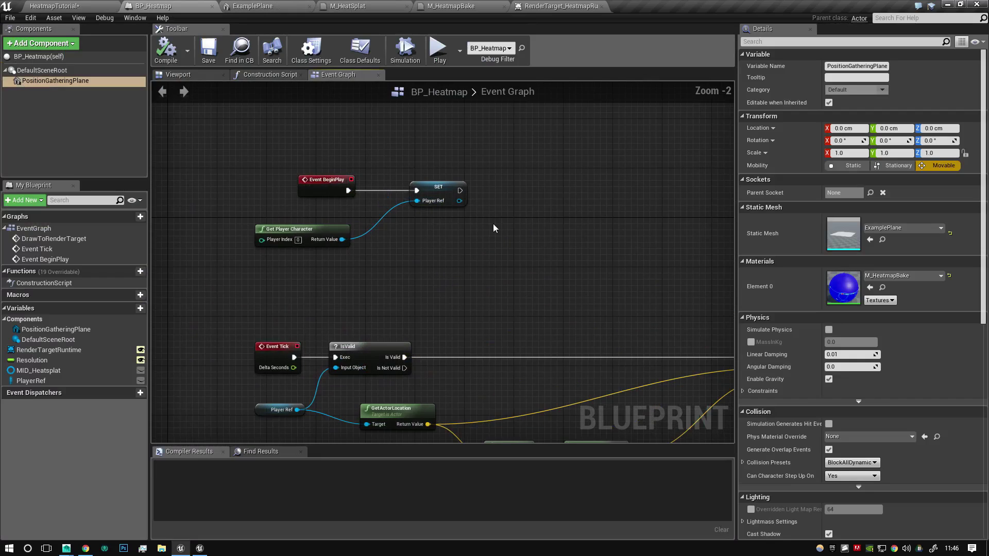
pyautogui.rightClick(393, 208)
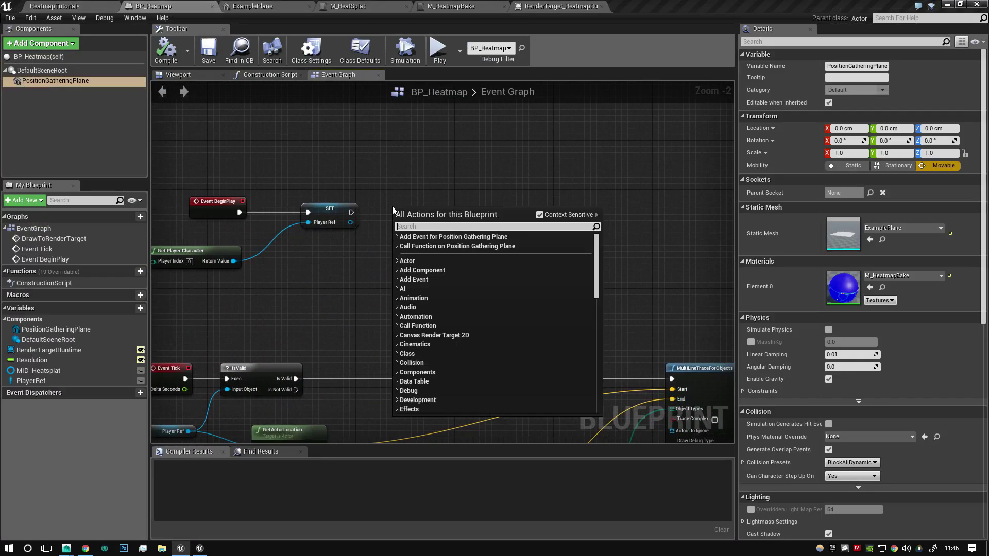
pyautogui.moveTo(62, 350); pyautogui.dragTo(361, 254)
pyautogui.click(447, 233)
pyautogui.keyDown('ctrl'); pyautogui.moveTo(77, 349); pyautogui.dragTo(409, 244); pyautogui.keyUp('ctrl')
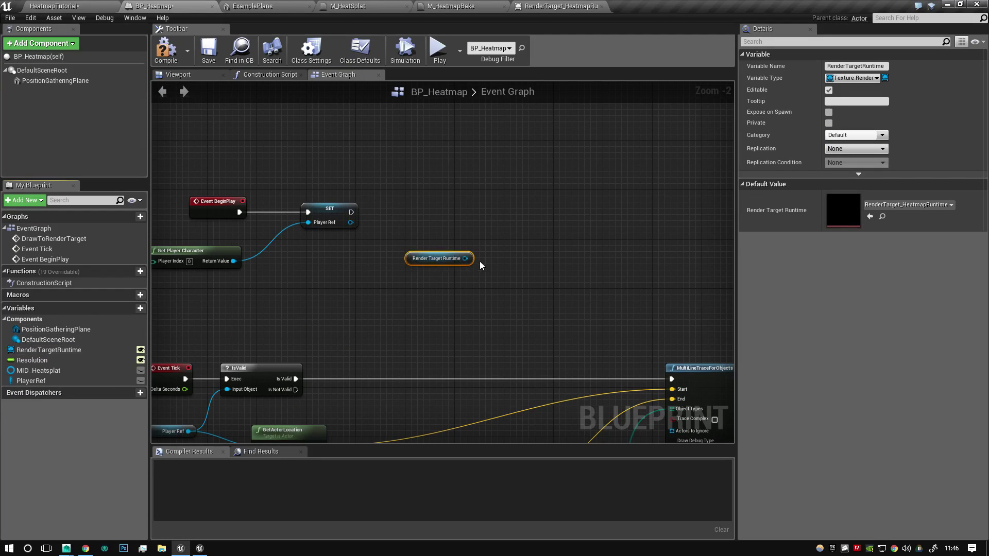
# Step: Try to add a Clear Render Target 2D node from the Render Target Runtime getter's output
pyautogui.moveTo(465, 258); pyautogui.dragTo(507, 238)
pyautogui.write('clear')
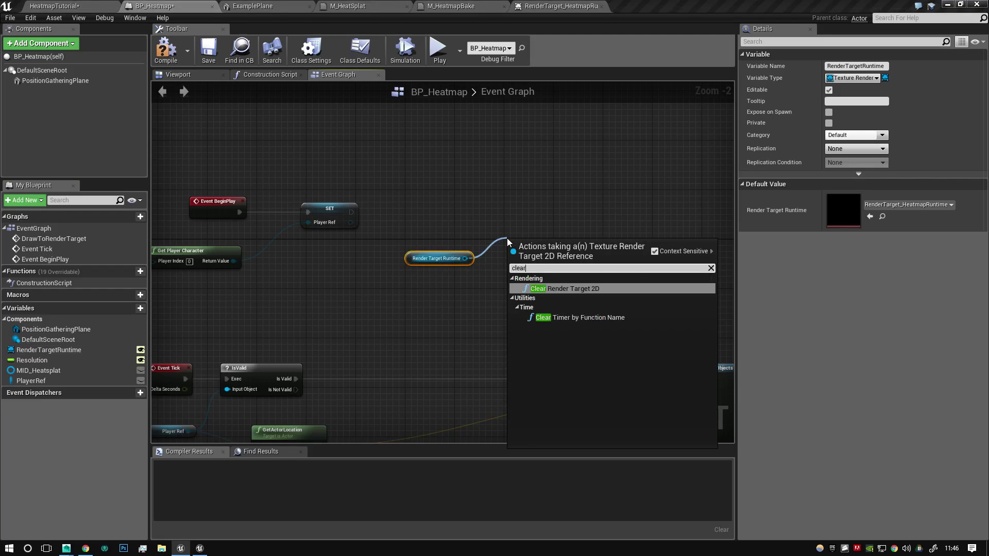
pyautogui.press('Return')
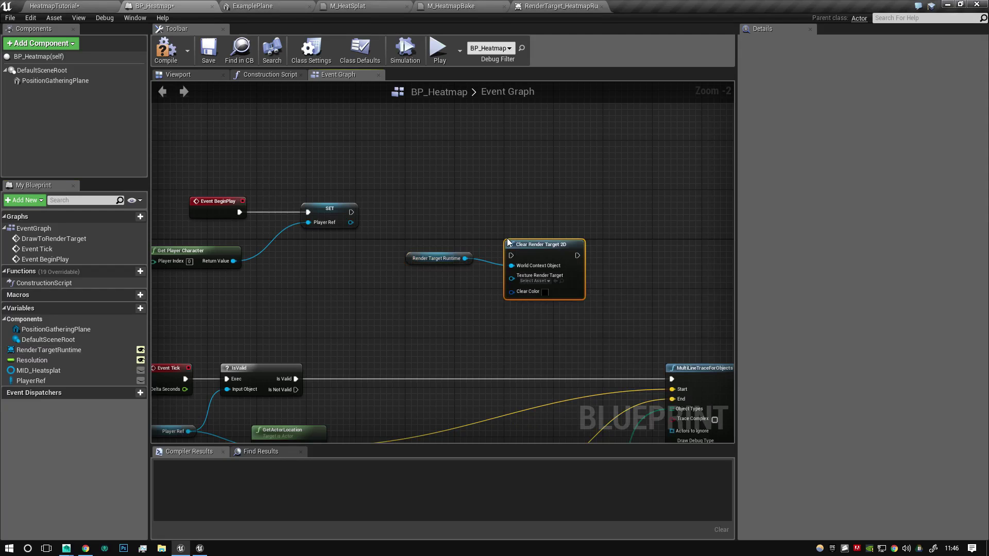
pyautogui.keyDown('alt'); pyautogui.click(539, 267); pyautogui.keyUp('alt')
# Step: Add a Clear Render Target 2D node that has no World Context Object input, and delete the one that has it
pyautogui.rightClick(543, 172)
pyautogui.write('clear render')
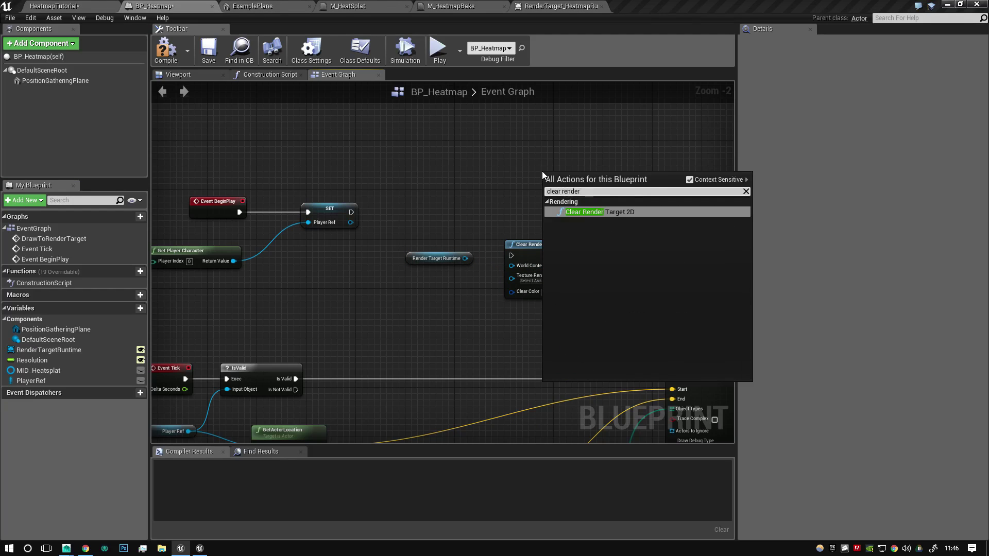
pyautogui.press('Return')
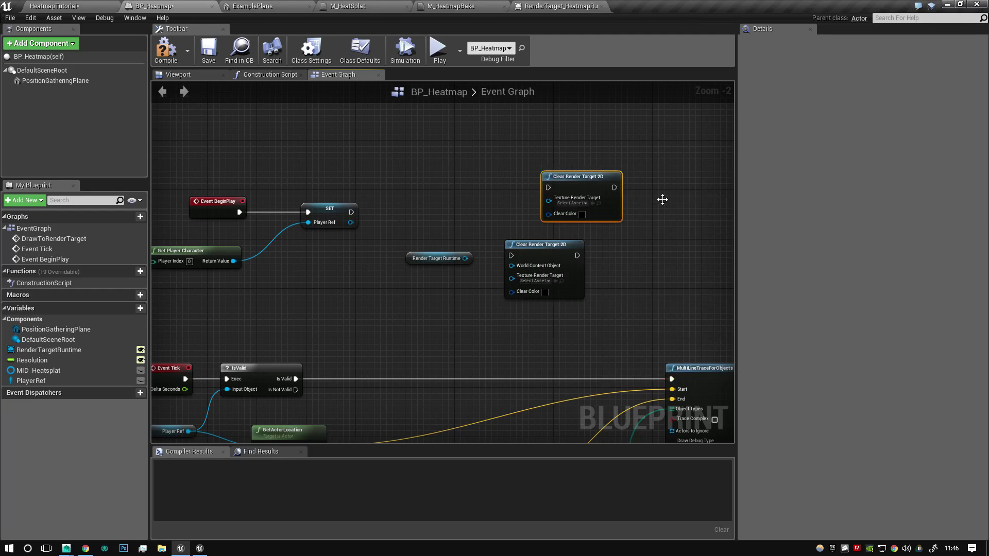
pyautogui.click(572, 275)
pyautogui.press('Delete')
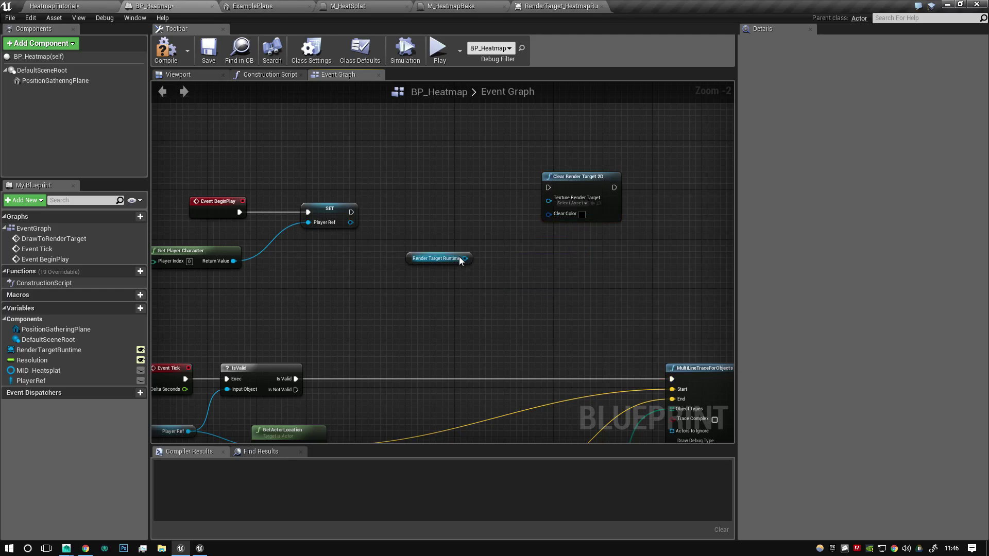
# Step: Feed Render Target Runtime into Clear Render Target 2D, execute it after the Player Ref SET node, then compile and save BP_Heatmap
pyautogui.moveTo(464, 258); pyautogui.dragTo(548, 198)
pyautogui.click(582, 208)
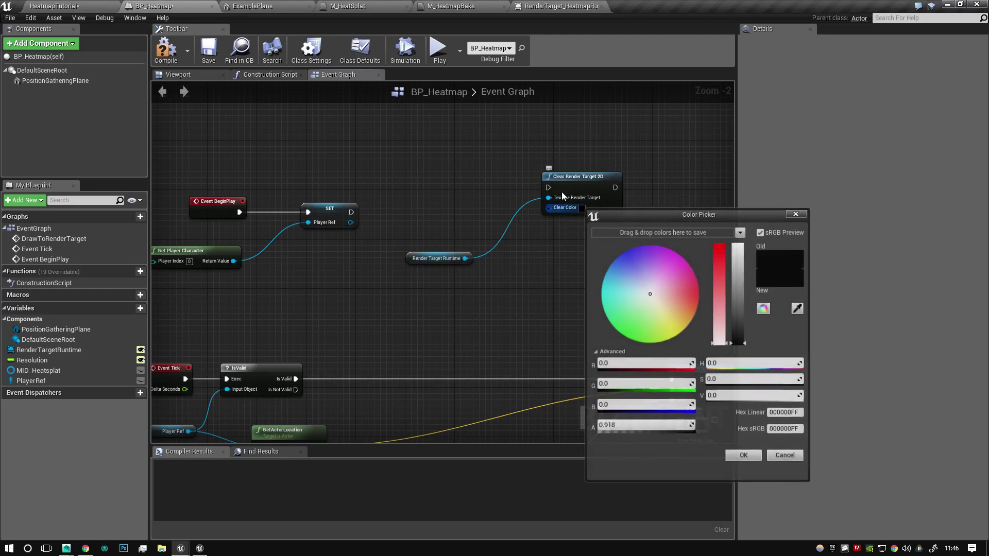
pyautogui.click(801, 457)
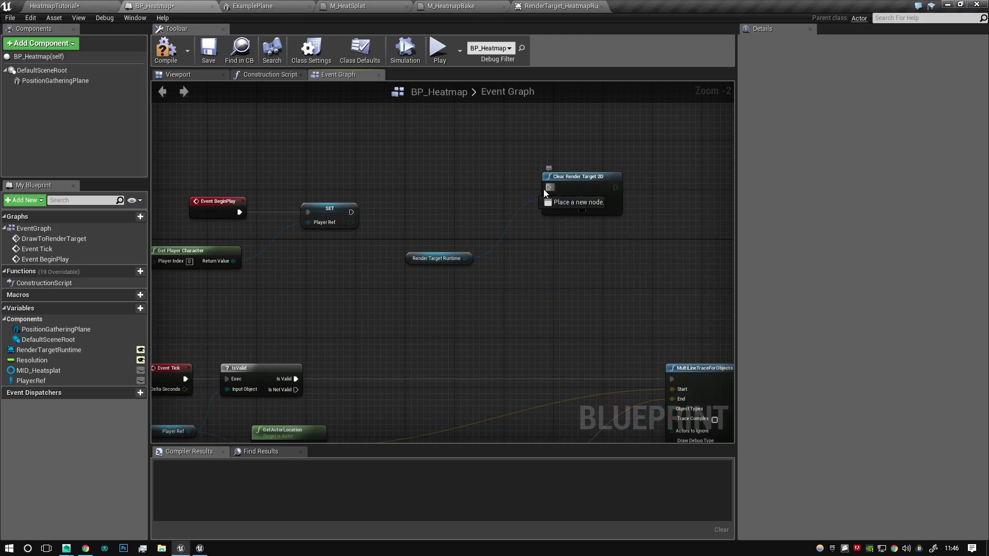
pyautogui.moveTo(352, 212); pyautogui.dragTo(538, 210)
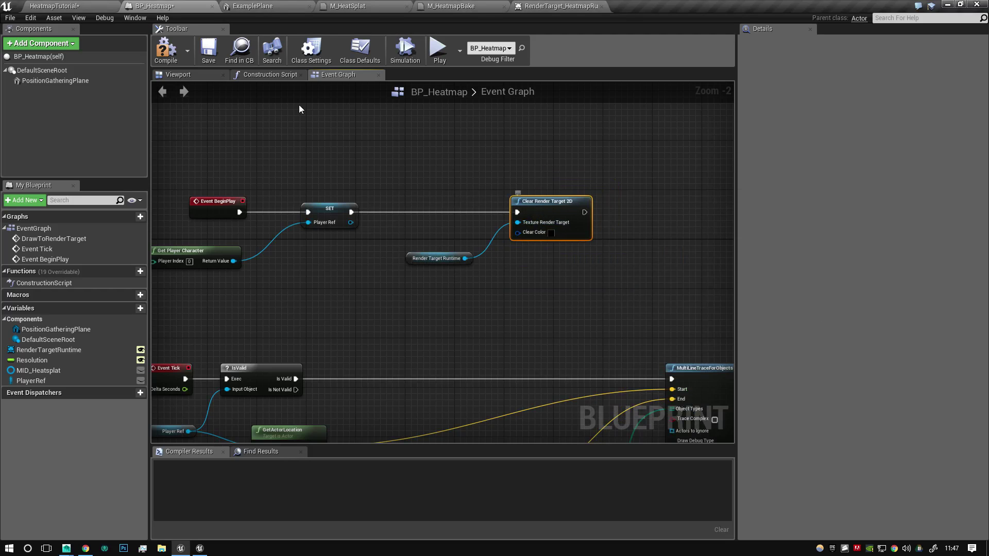
pyautogui.click(166, 50)
pyautogui.click(209, 50)
# Step: Play the level from the level editor and run the character across the plane to test clearing at BeginPlay
pyautogui.click(308, 5)
pyautogui.click(356, 5)
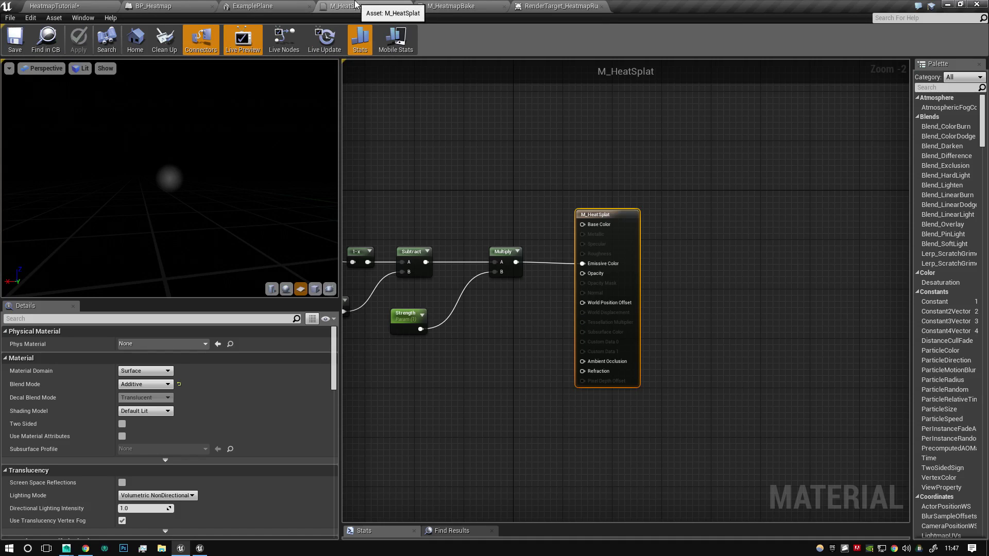
pyautogui.click(541, 5)
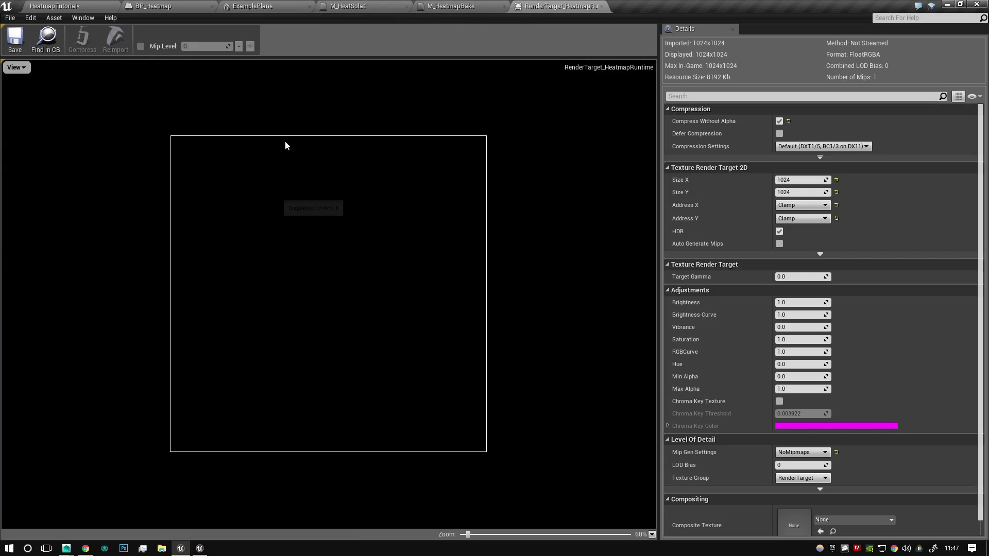
pyautogui.click(54, 6)
pyautogui.click(471, 43)
pyautogui.click(457, 106)
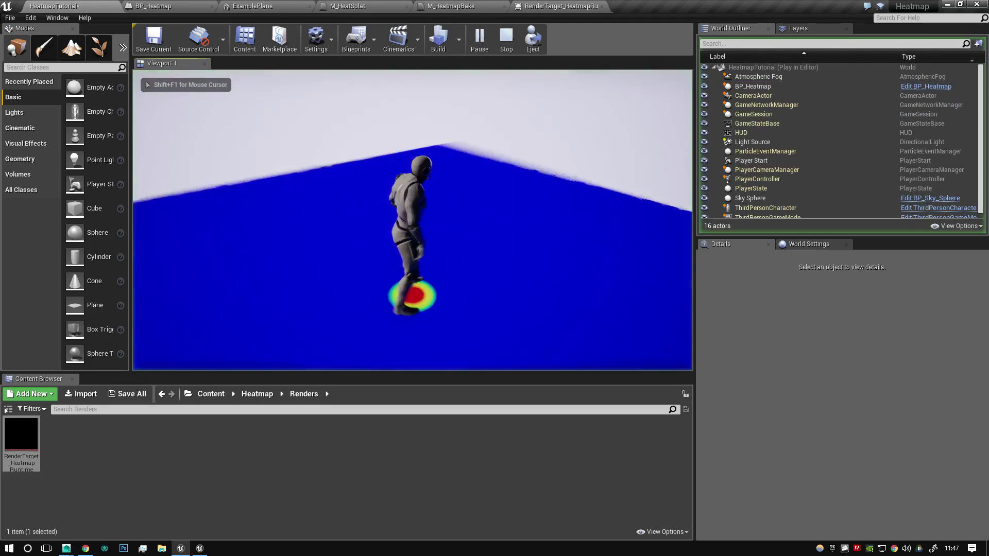
pyautogui.press('w')
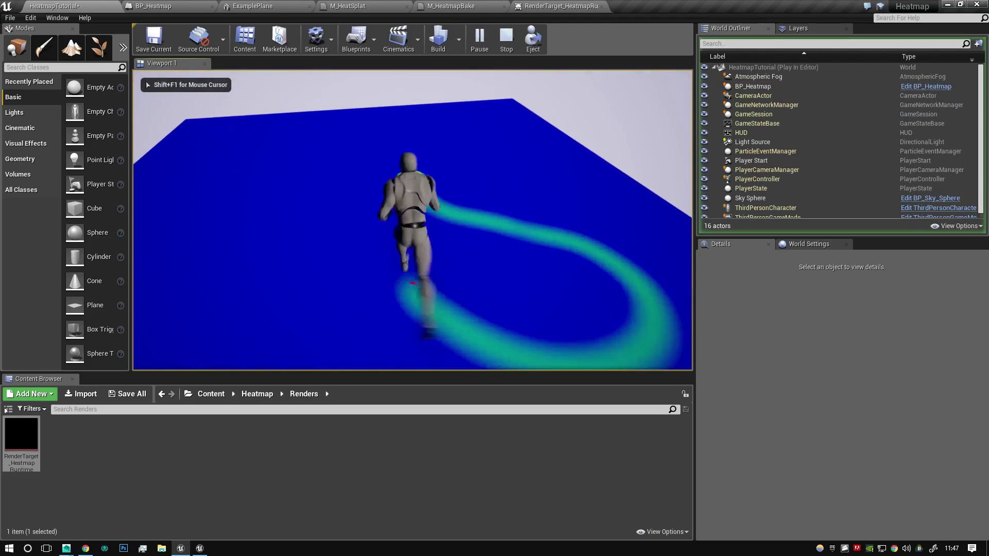
pyautogui.press('Escape')
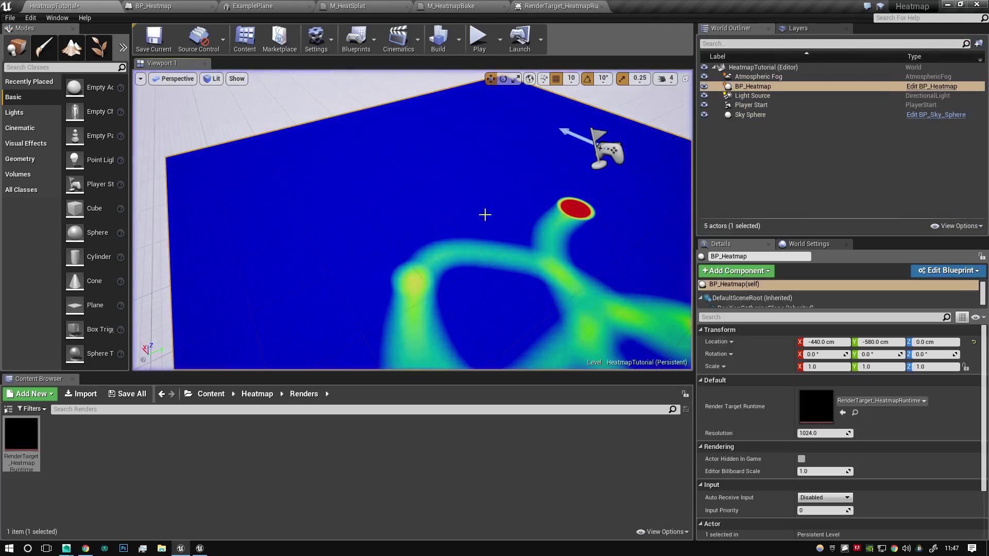
# Step: Play the level again with the character standing still, then examine the recorded heat in RenderTarget_HeatmapRuntime
pyautogui.click(476, 43)
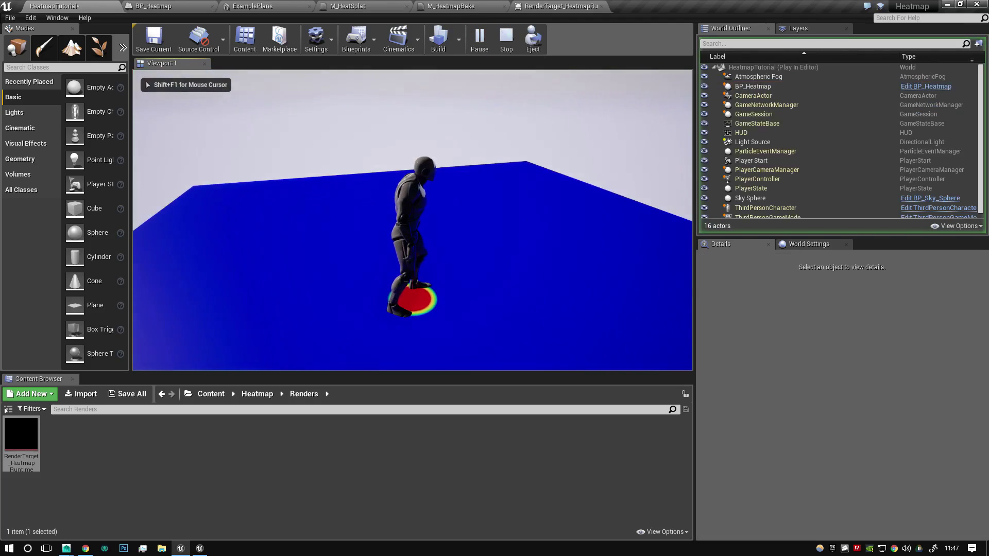
pyautogui.press('Escape')
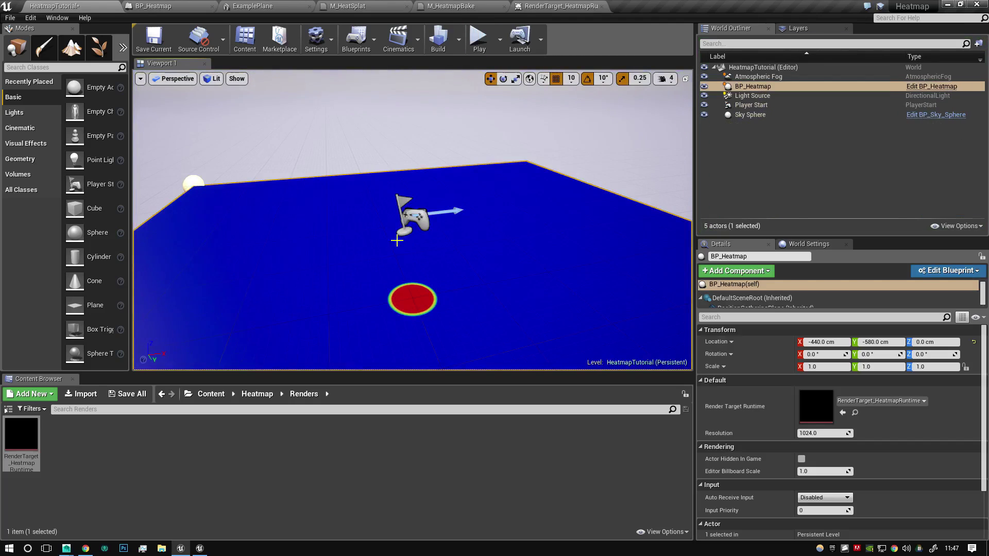
pyautogui.click(258, 394)
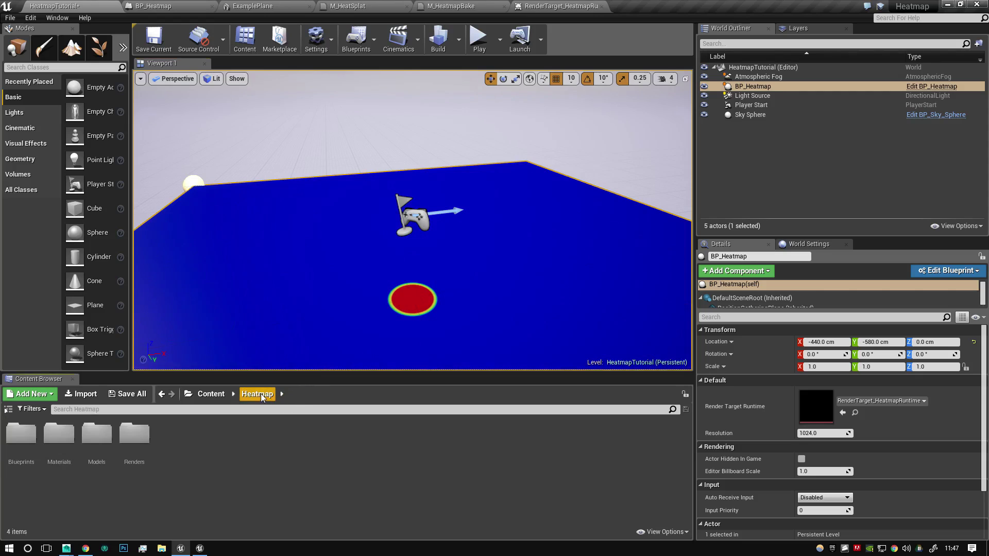
pyautogui.doubleClick(129, 449)
pyautogui.moveTo(457, 281); pyautogui.dragTo(457, 308, button='right')
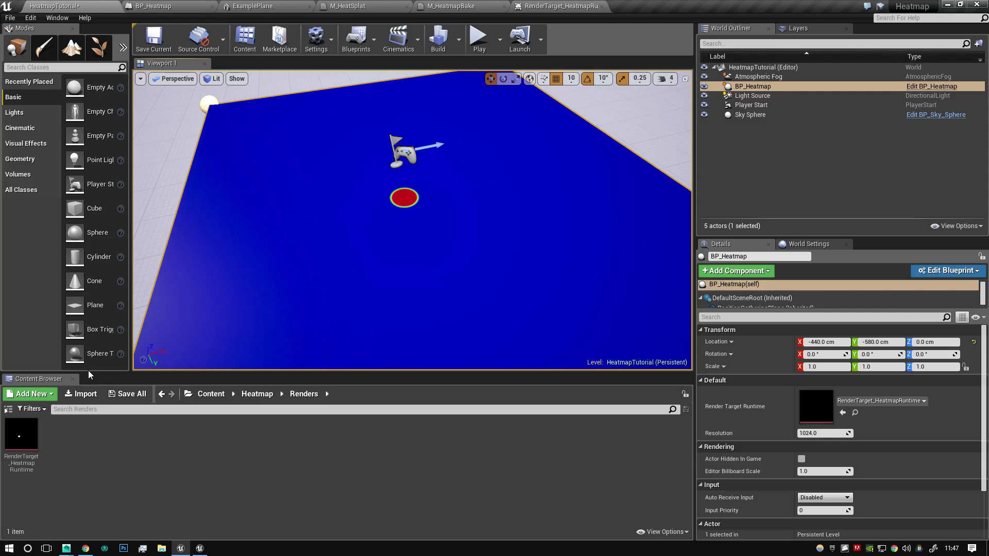
pyautogui.click(23, 464)
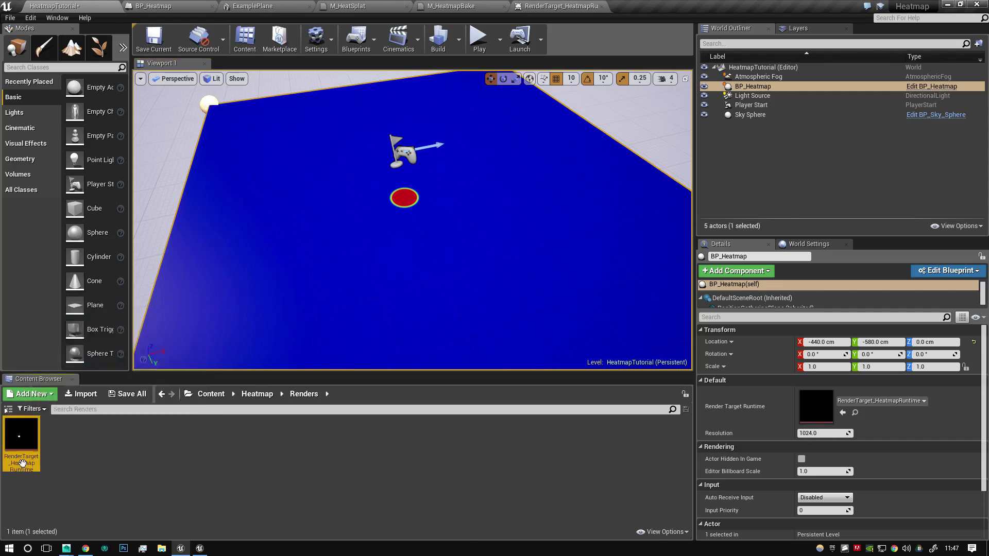
pyautogui.doubleClick(22, 464)
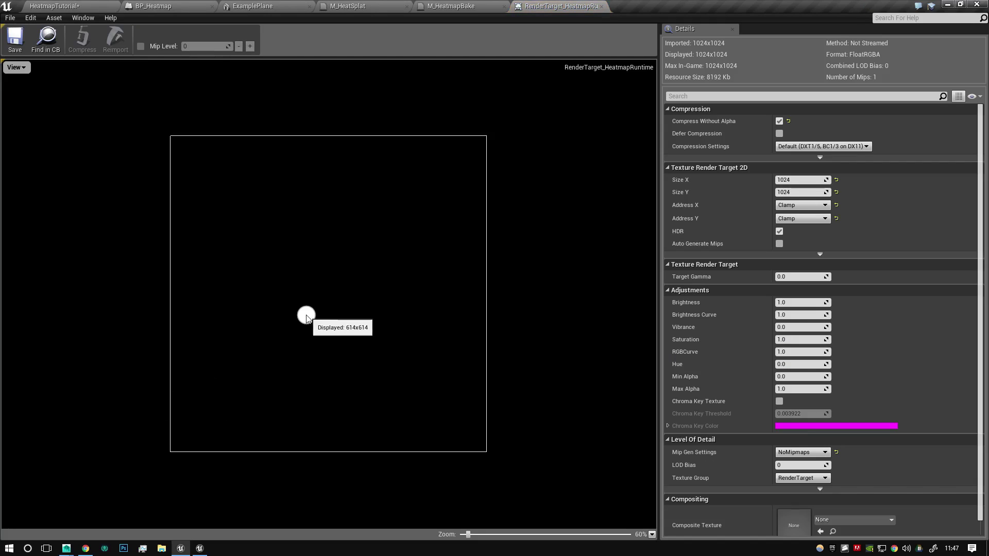
# Step: Play the level, run the character along a winding path, and examine the recorded path in RenderTarget_HeatmapRuntime
pyautogui.click(98, 5)
pyautogui.click(480, 40)
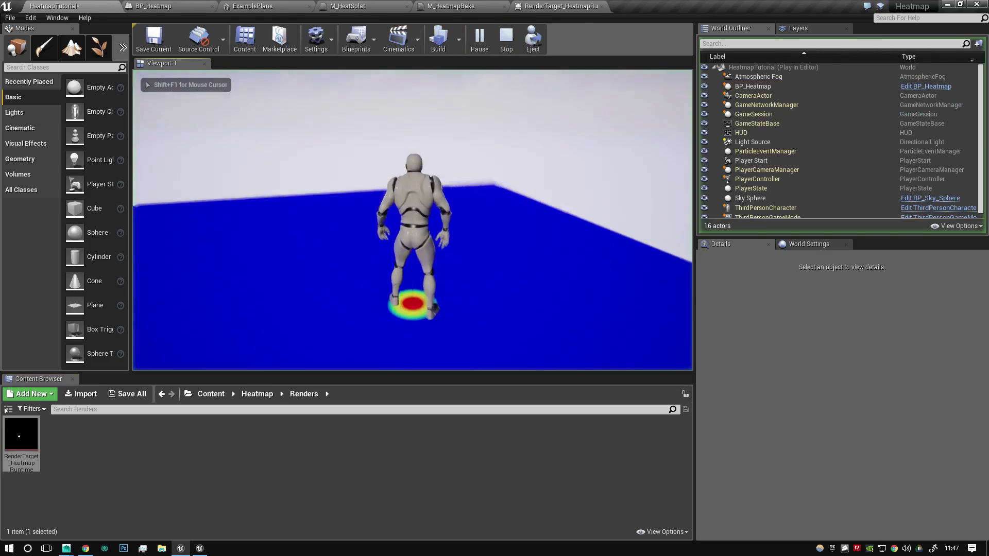
pyautogui.press('w')
pyautogui.press('Escape')
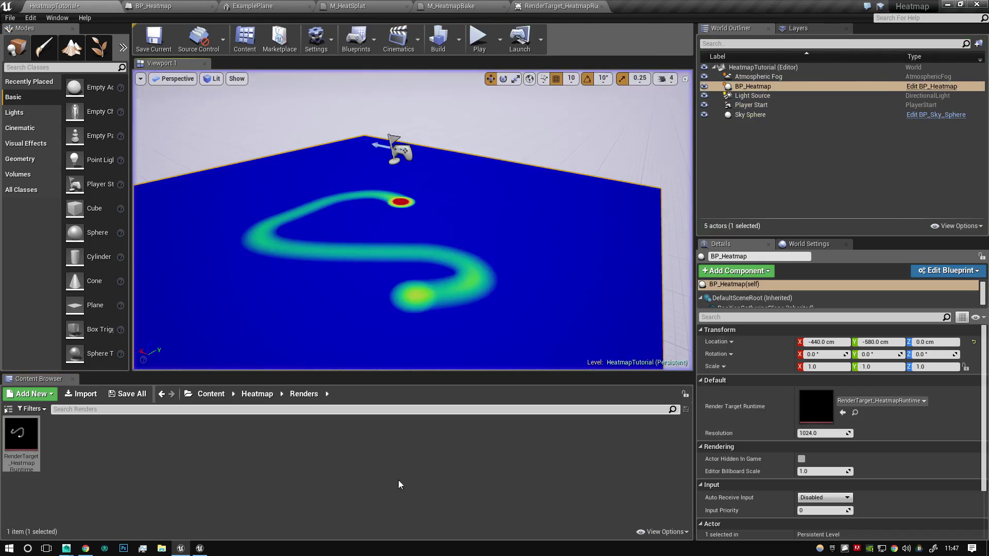
pyautogui.doubleClick(37, 439)
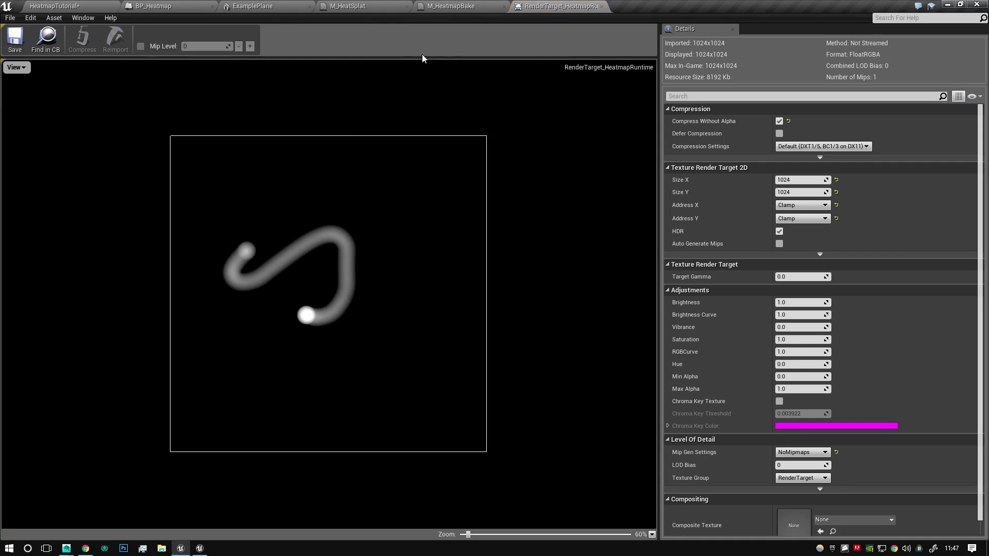
# Step: Save the HeatmapTutorial level and duplicate RenderTarget_HeatmapRuntime as RenderTarget_HeatmapBake in the Renders folder
pyautogui.click(53, 6)
pyautogui.hotkey('ctrl', 's')
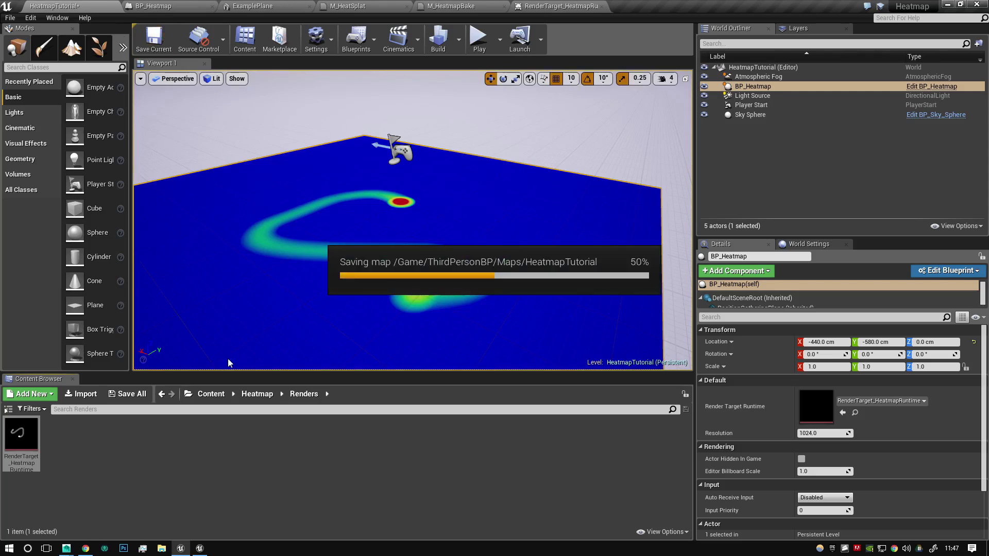
pyautogui.click(23, 437)
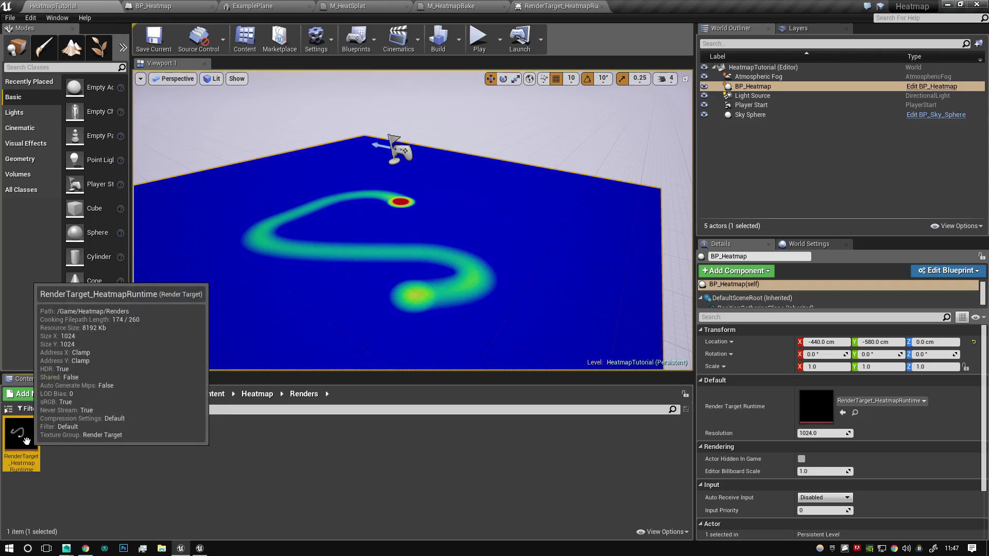
pyautogui.rightClick(26, 441)
pyautogui.click(81, 279)
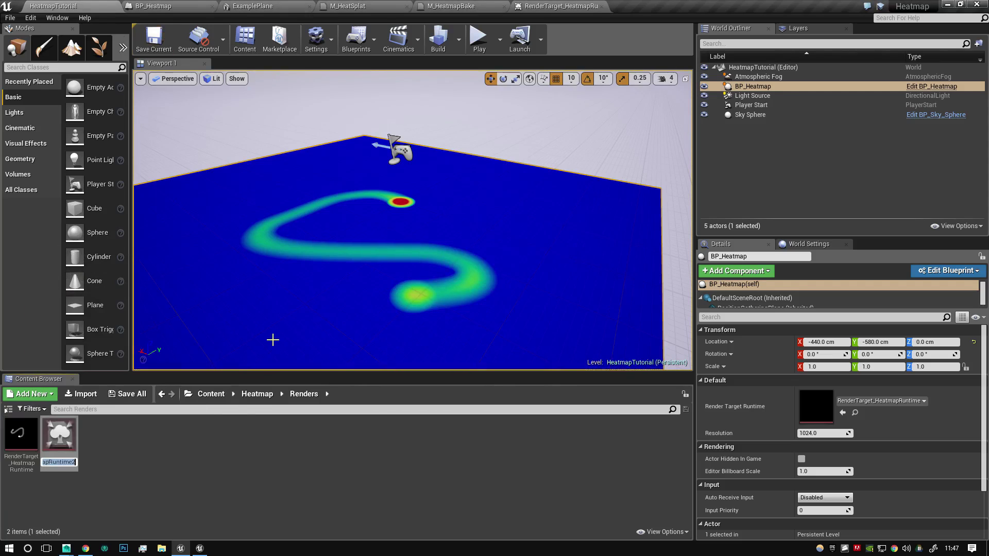
pyautogui.press('End')
pyautogui.press('BackSpace')
pyautogui.press('BackSpace')
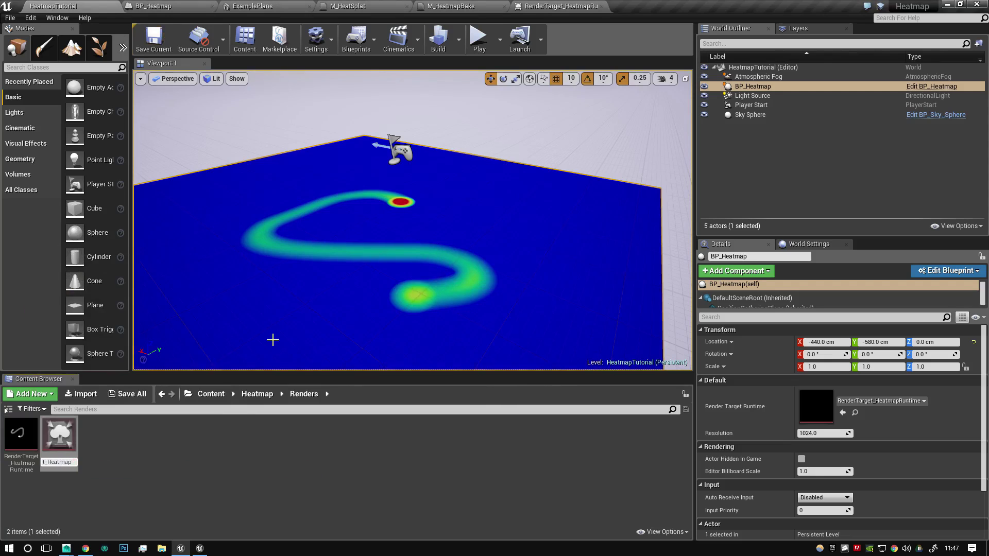
pyautogui.write('Bake')
pyautogui.press('Return')
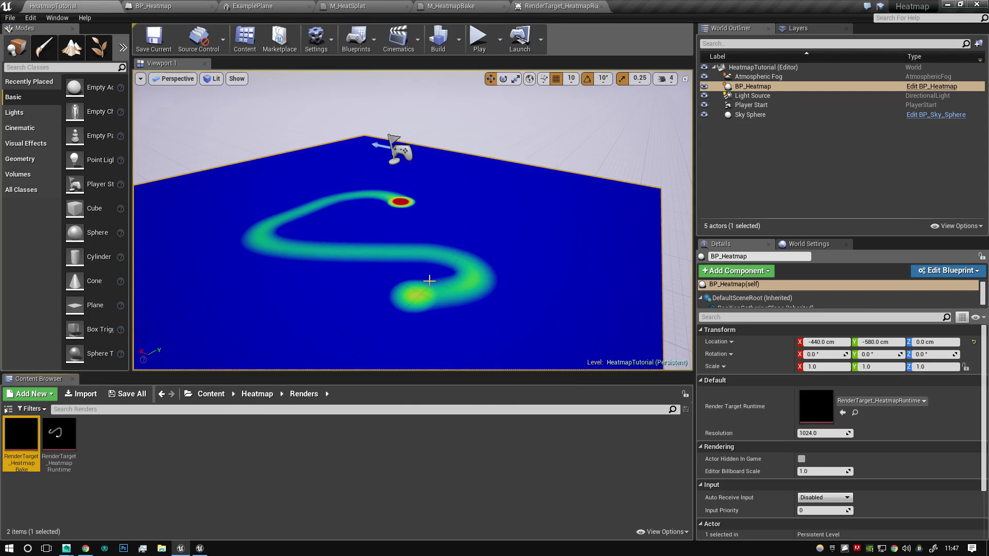
# Step: Add an Event End Play node to BP_Heatmap's Event Graph, in the empty area beyond the existing render target drawing nodes
pyautogui.click(170, 6)
pyautogui.scroll(-6, 406, 190)
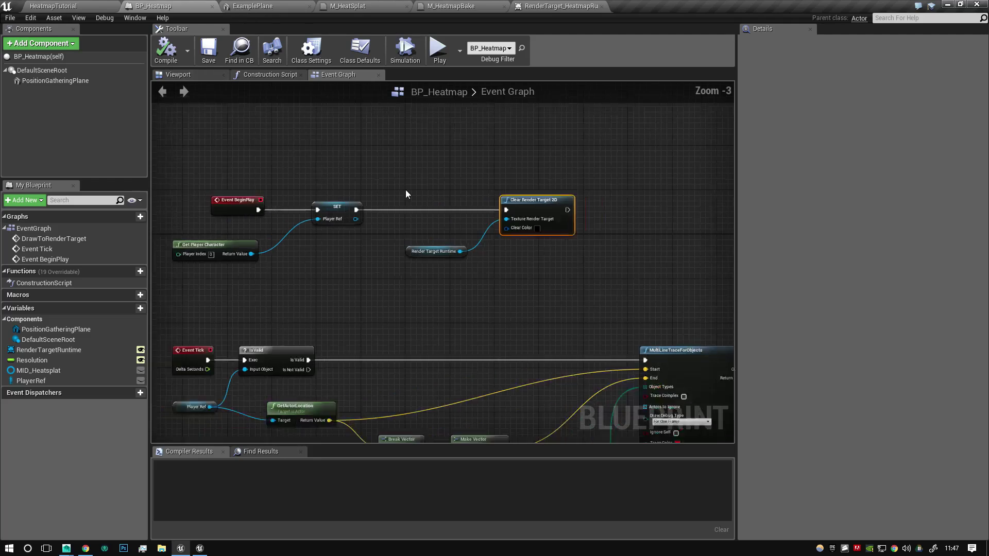
pyautogui.scroll(2, 530, 226)
pyautogui.rightClick(481, 218)
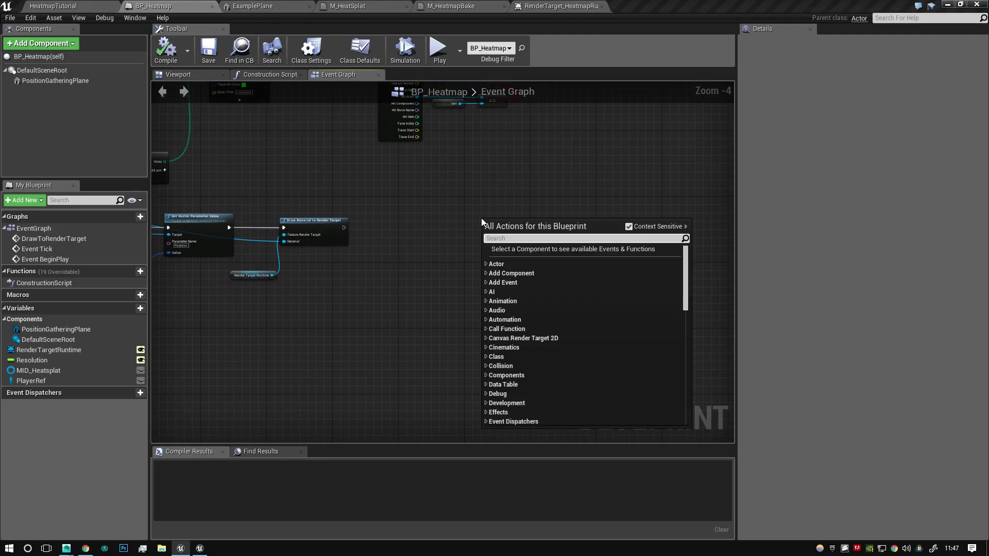
pyautogui.write('end play')
pyautogui.press('Return')
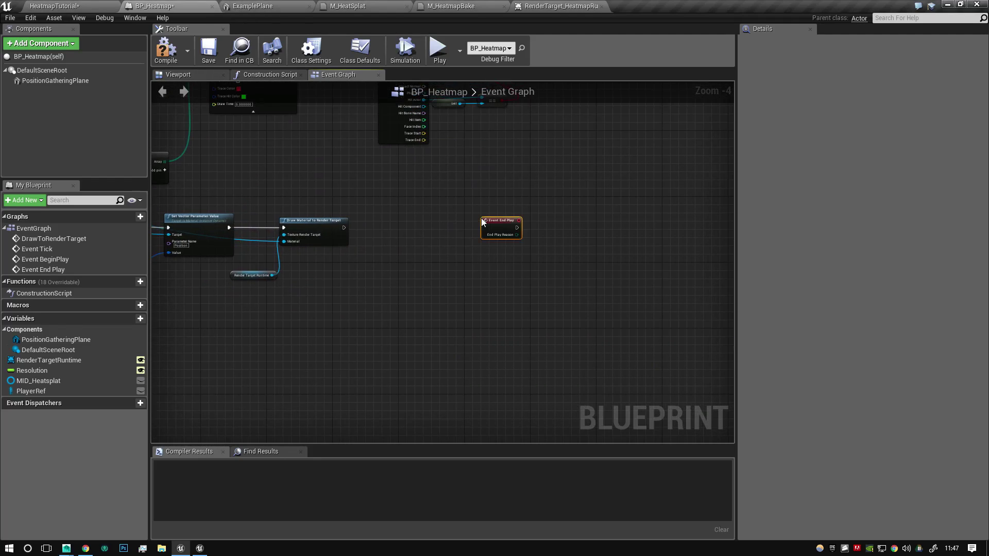
# Step: Copy the Draw Material to Render Target node next to Event End Play and connect it to that event's execution output
pyautogui.moveTo(477, 215); pyautogui.dragTo(402, 285, button='right')
pyautogui.scroll(-2, 512, 244)
pyautogui.moveTo(512, 244)
pyautogui.mouseDown(button='right')
pyautogui.moveTo(469, 291)
pyautogui.moveTo(653, 167)
pyautogui.mouseUp(button='right')
pyautogui.scroll(2, 478, 239)
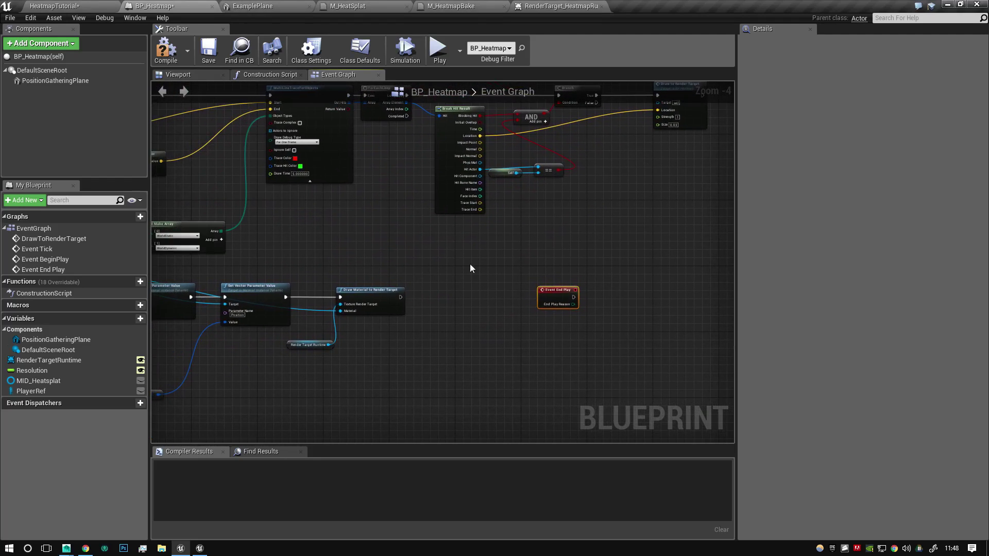
pyautogui.hotkey('ctrl', 'c')
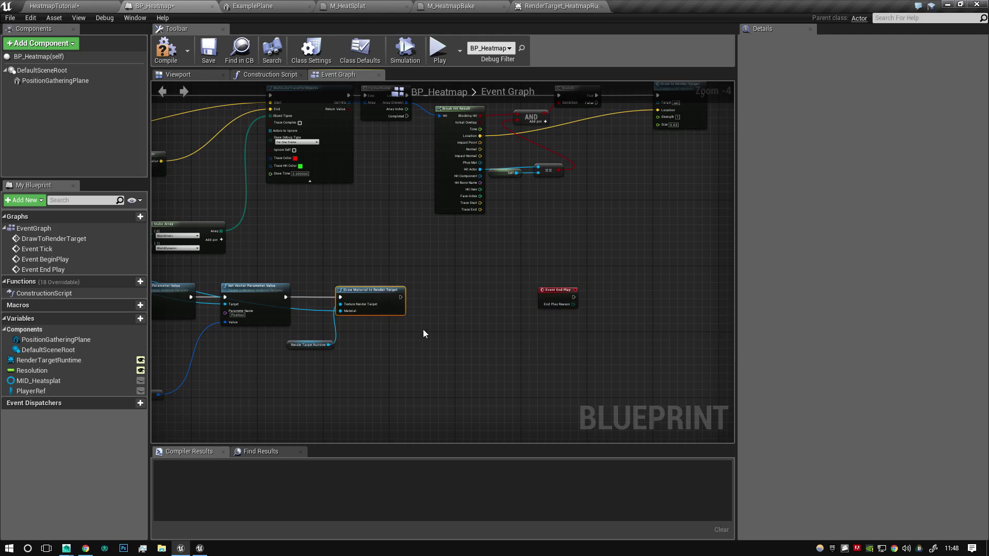
pyautogui.hotkey('ctrl', 'v')
pyautogui.scroll(3, 649, 289)
pyautogui.moveTo(580, 275)
pyautogui.mouseDown(button='right')
pyautogui.moveTo(621, 279)
pyautogui.moveTo(425, 253)
pyautogui.mouseUp(button='right')
pyautogui.moveTo(456, 249); pyautogui.dragTo(586, 257)
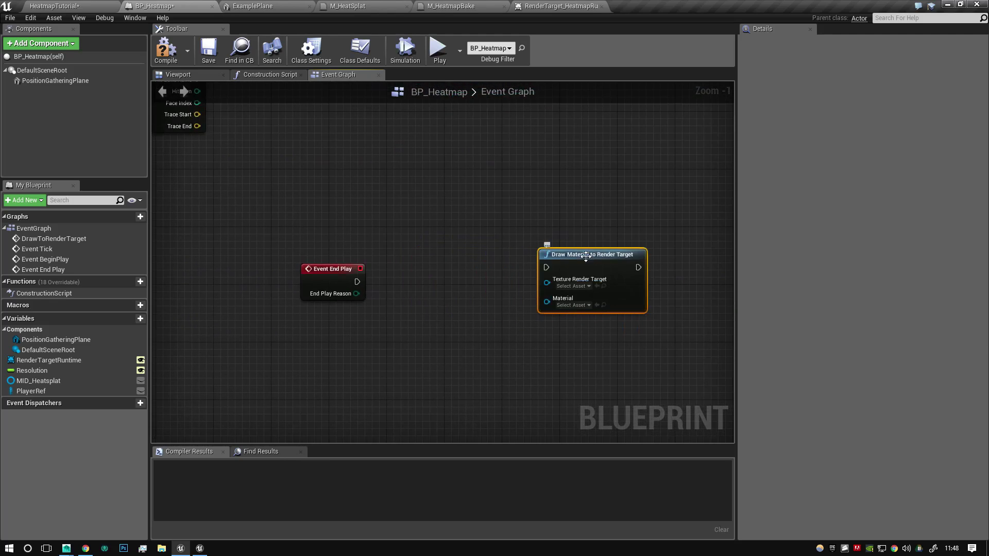
pyautogui.moveTo(357, 282)
pyautogui.mouseDown()
pyautogui.moveTo(554, 282)
pyautogui.moveTo(547, 268)
pyautogui.mouseUp()
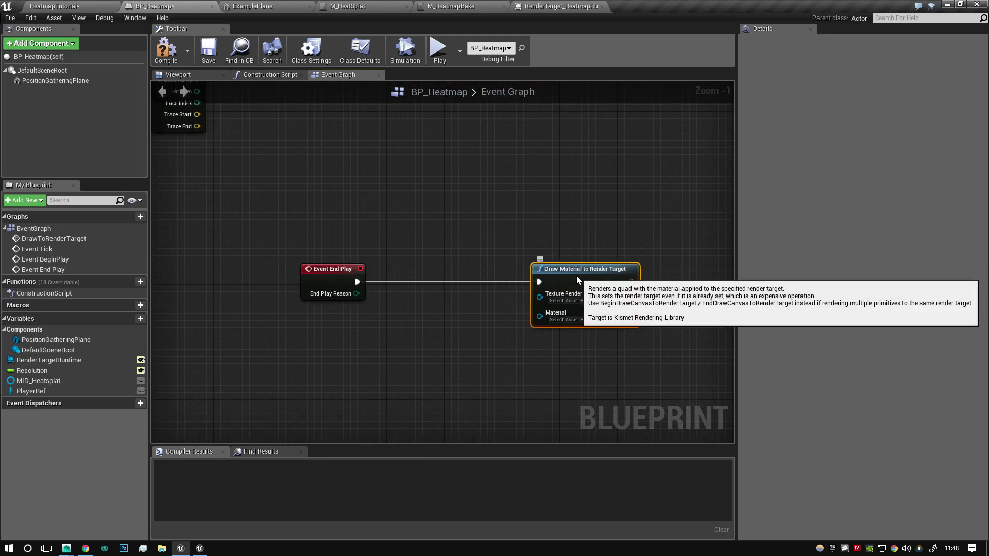
# Step: Assign RenderTarget_HeatmapBake as the new node's Texture Render Target, promote it to a variable named RenderTargetBake, and make the variable editable
pyautogui.click(566, 300)
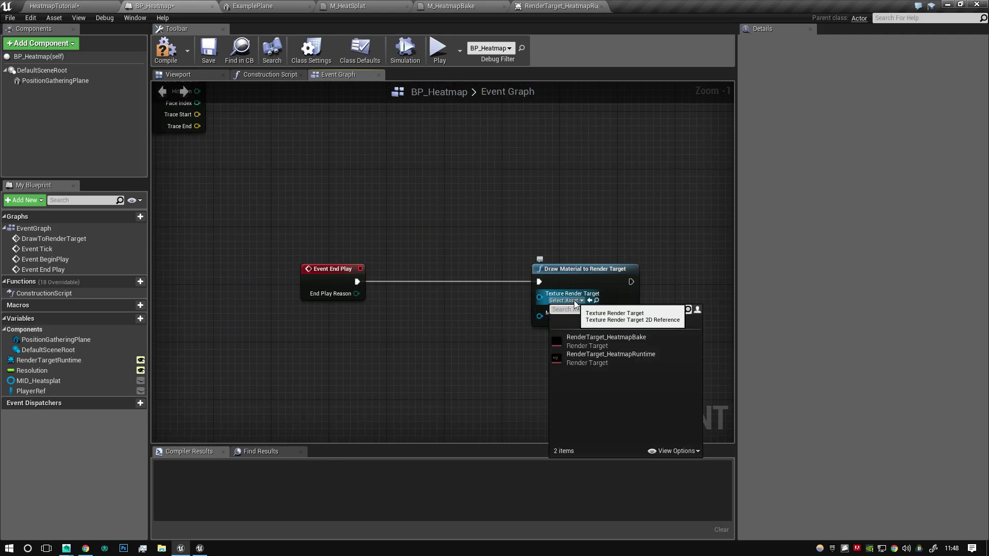
pyautogui.click(638, 340)
pyautogui.moveTo(539, 298); pyautogui.dragTo(464, 332)
pyautogui.write('prom')
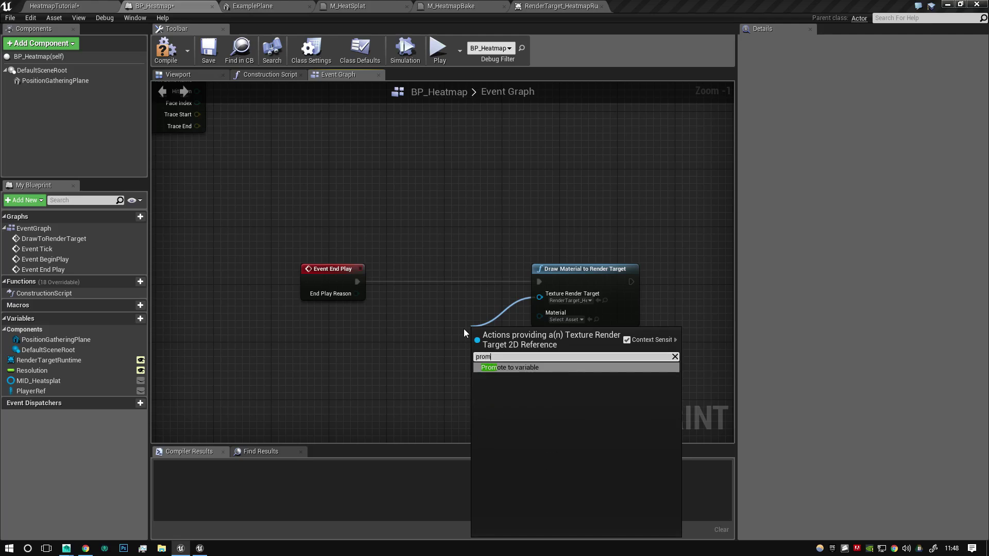
pyautogui.press('Return')
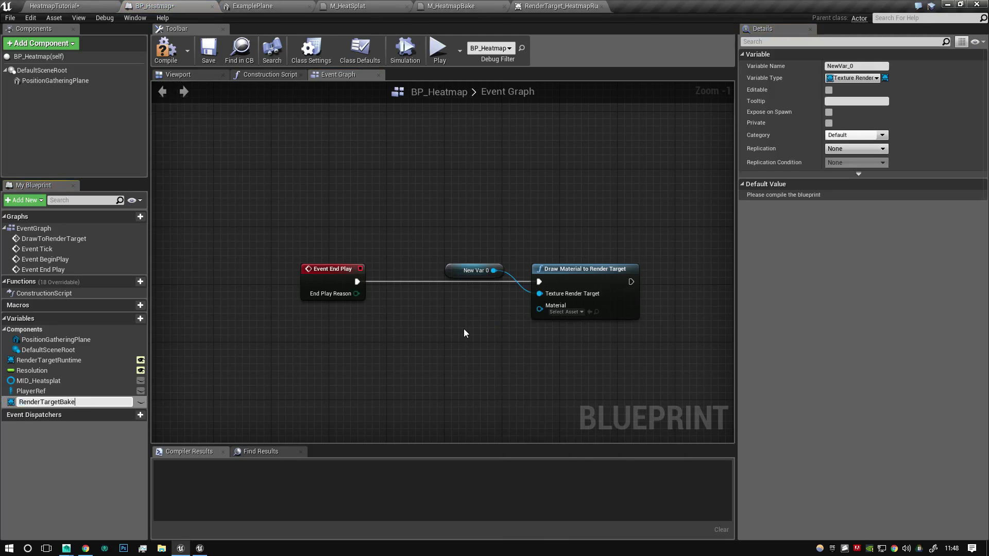
pyautogui.press('Return')
pyautogui.click(140, 402)
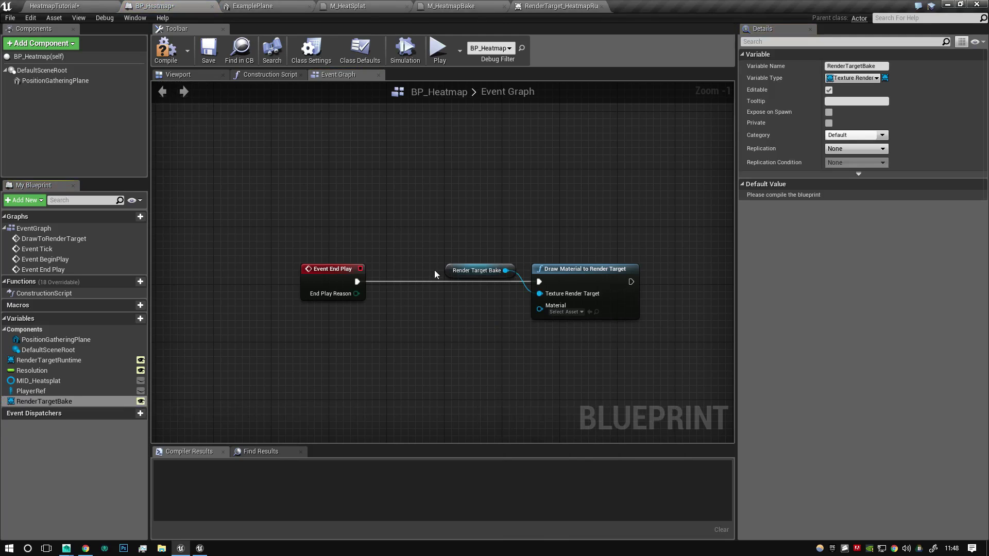
# Step: Move the Render Target Bake getter below the execution wire and save the blueprint
pyautogui.moveTo(453, 270); pyautogui.dragTo(432, 300)
pyautogui.click(505, 314)
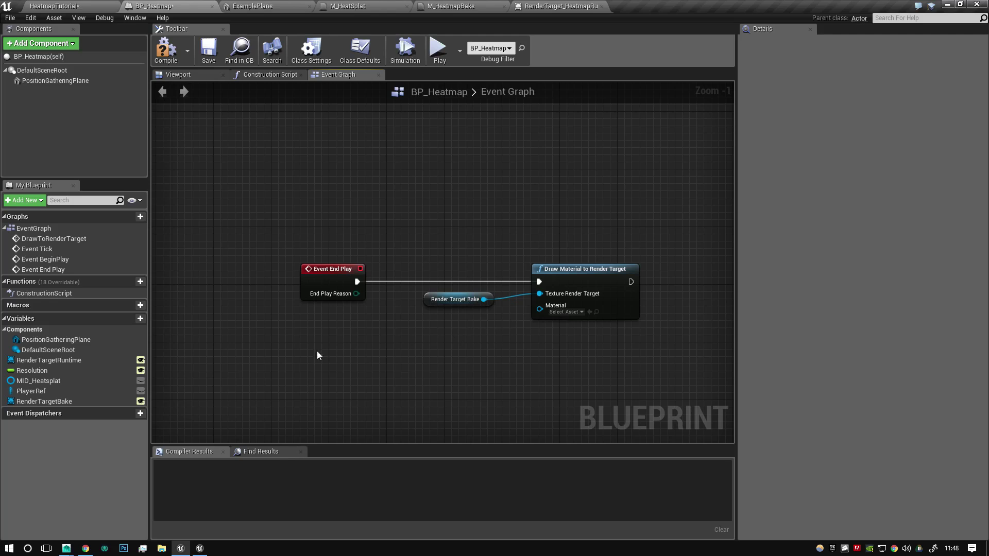
pyautogui.scroll(-1, 199, 372)
pyautogui.hotkey('ctrl', 's')
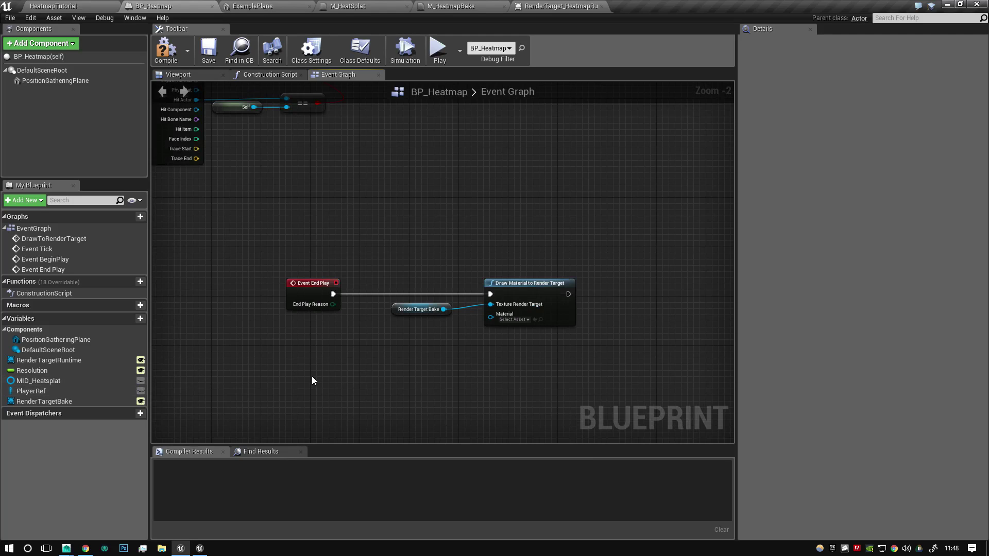
# Step: Set the Material of the End Play Draw Material to Render Target node to M_HeatmapBake and save the blueprint
pyautogui.moveTo(312, 377); pyautogui.dragTo(339, 435, button='right')
pyautogui.scroll(-2, 336, 423)
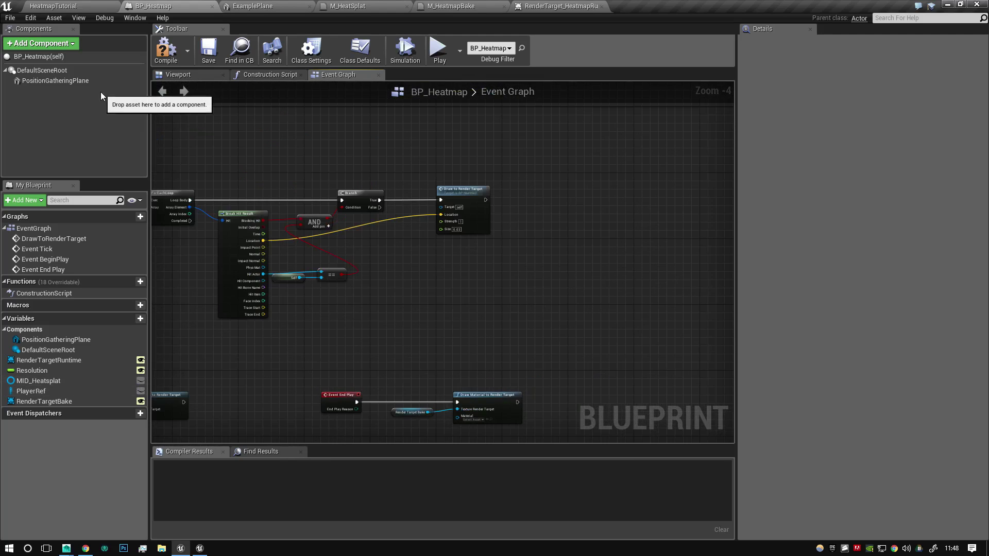
pyautogui.click(81, 81)
pyautogui.moveTo(493, 296); pyautogui.dragTo(440, 96, button='right')
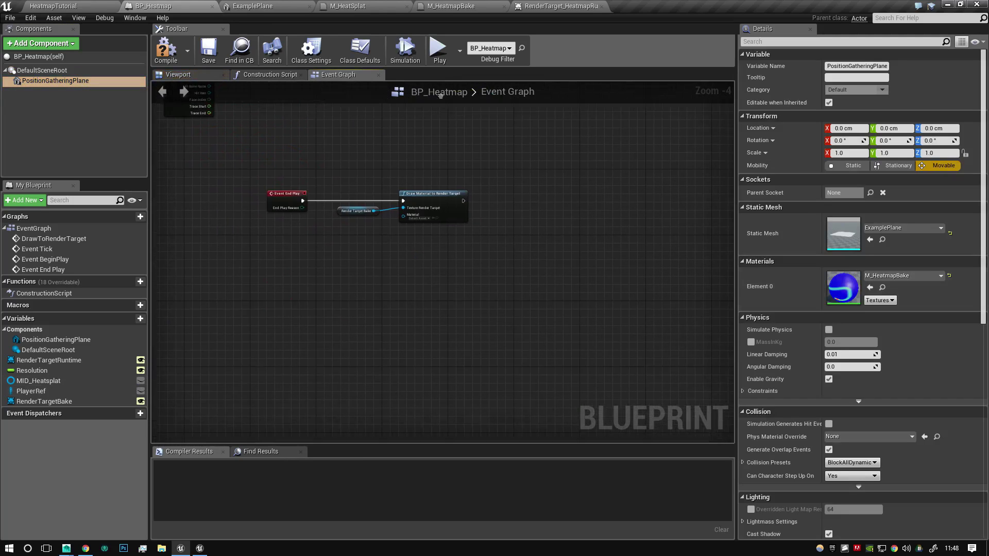
pyautogui.scroll(3, 414, 166)
pyautogui.click(436, 257)
pyautogui.write('hea')
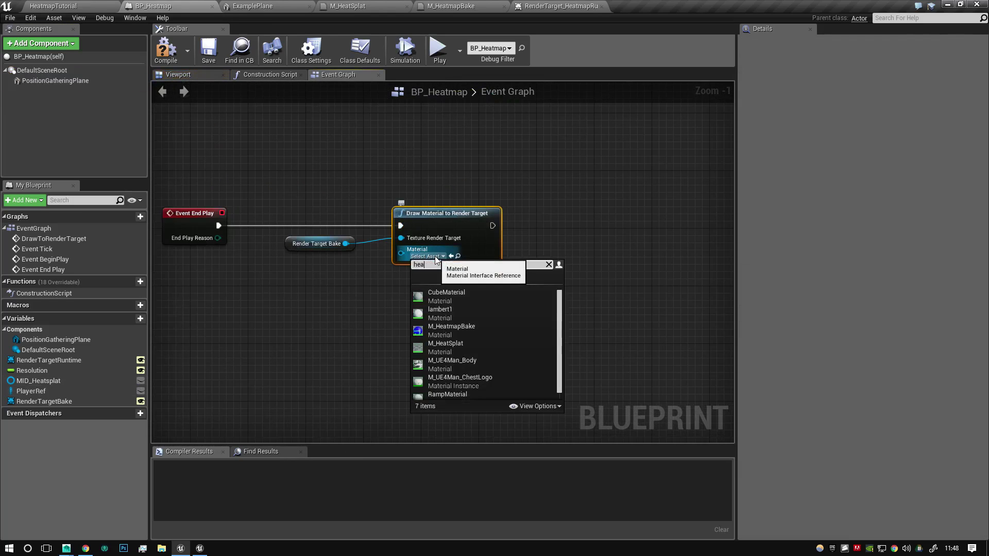
pyautogui.write('t')
pyautogui.click(441, 318)
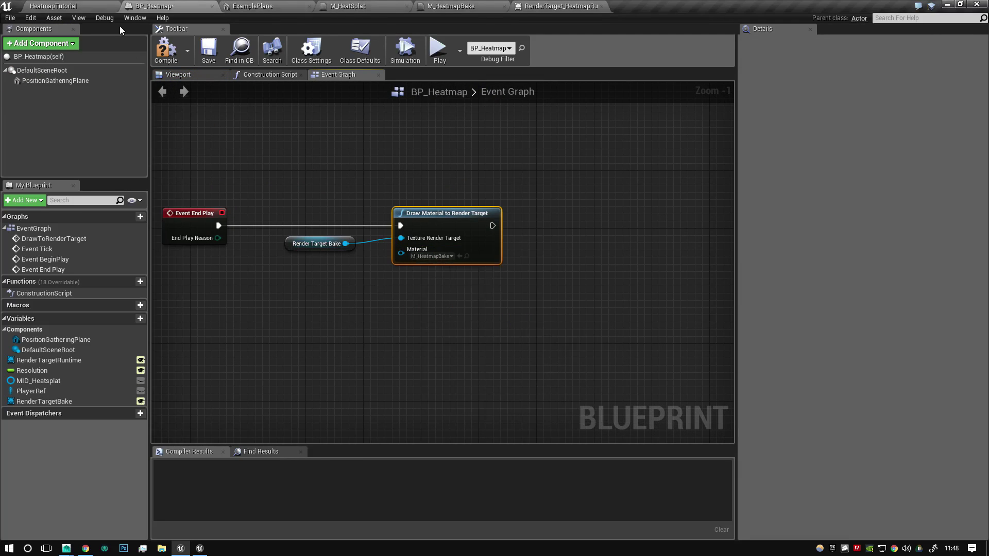
pyautogui.click(209, 49)
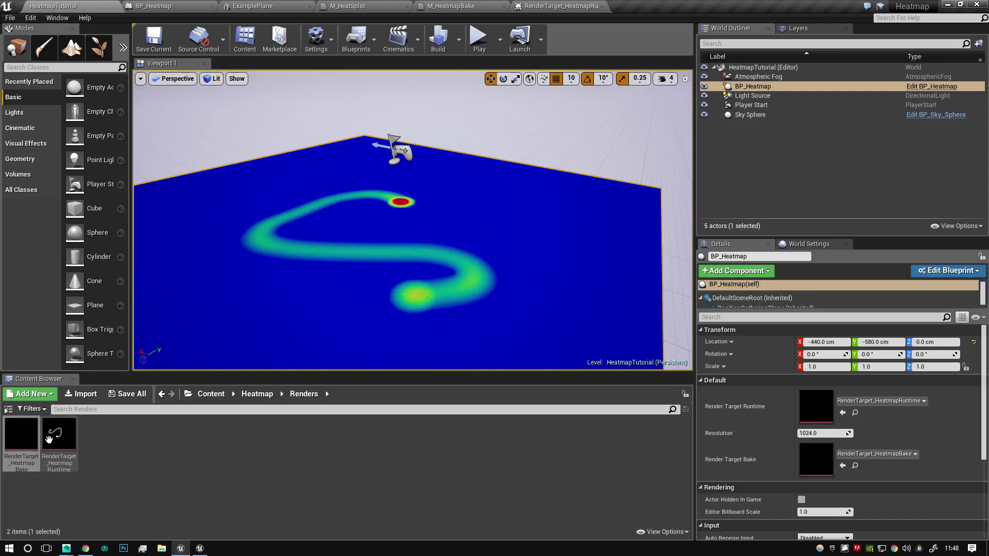
# Step: Open RenderTarget_HeatmapBake beside the viewport, play the level, and run the character around the plane before ending play
pyautogui.doubleClick(21, 434)
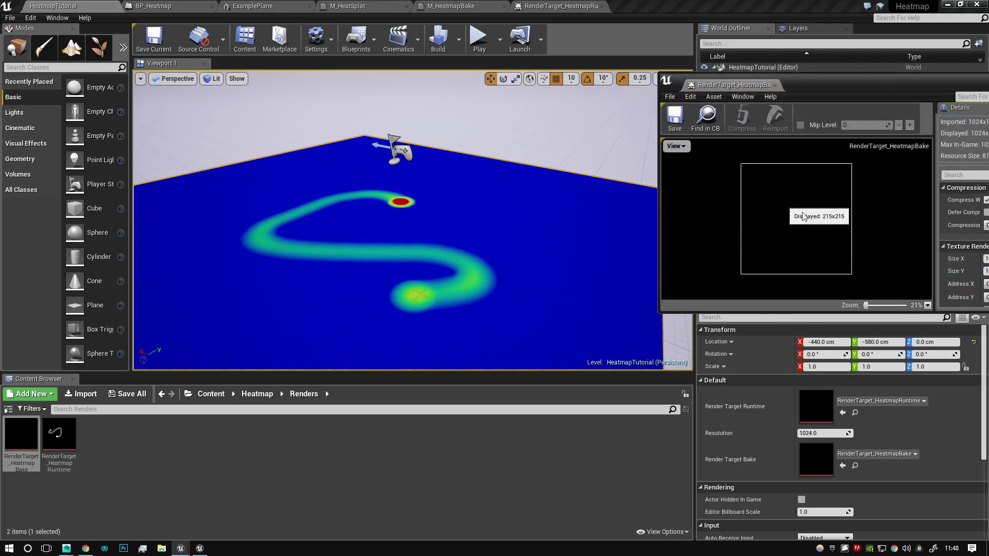
pyautogui.click(478, 45)
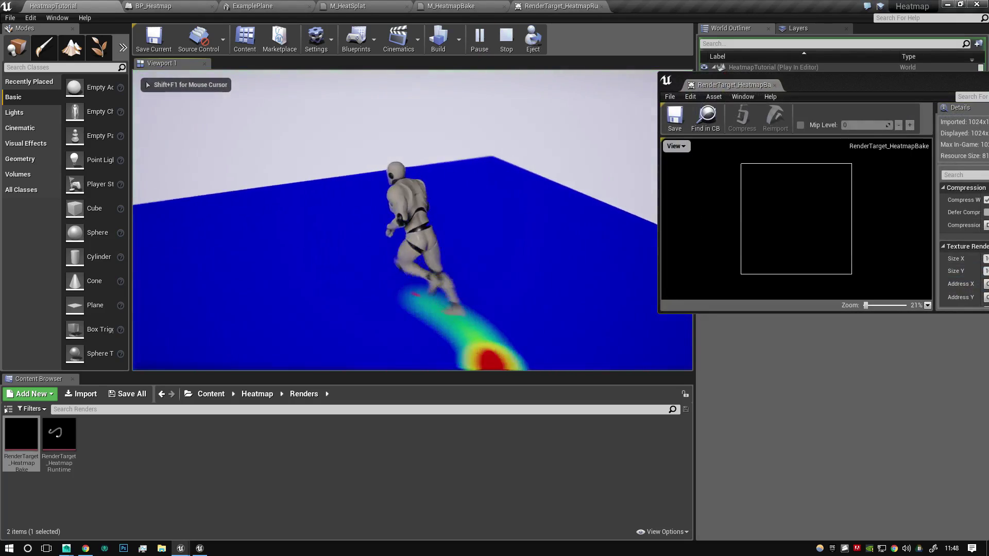
pyautogui.press('w')
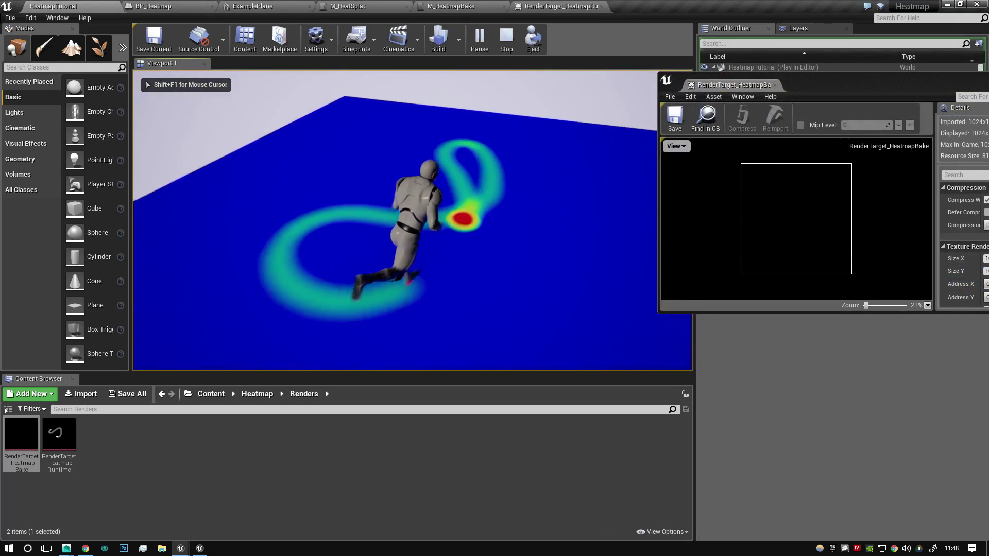
pyautogui.press('w')
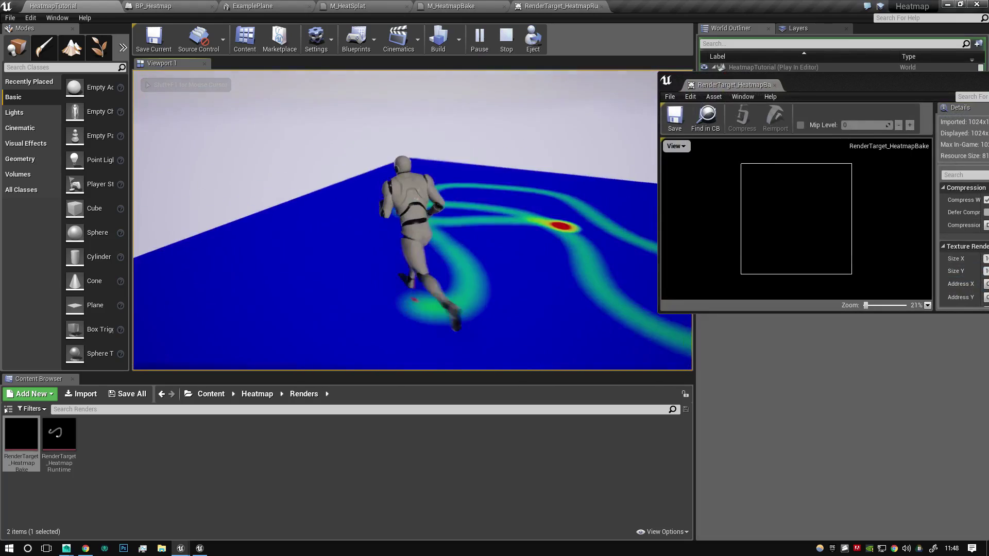
pyautogui.press('Escape')
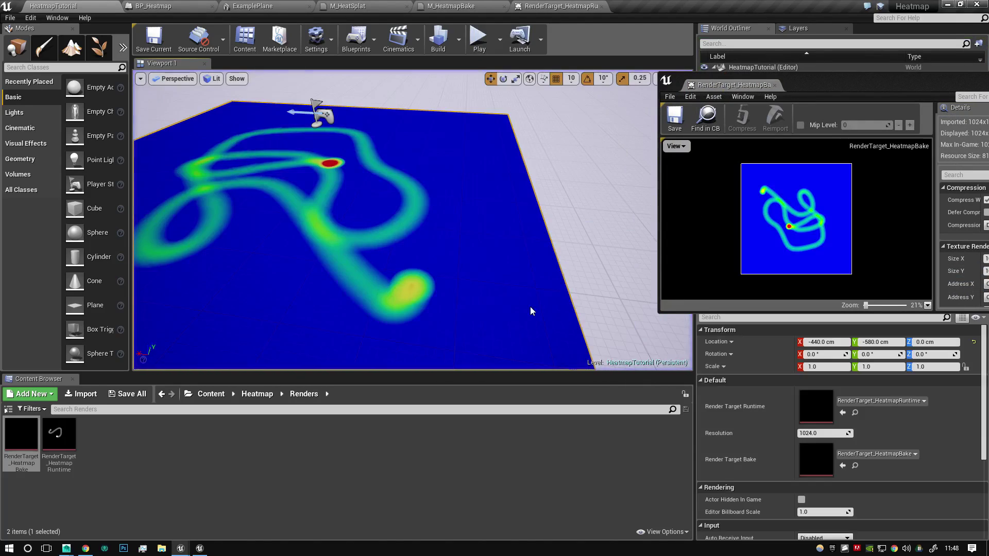
# Step: Enlarge the RenderTarget_HeatmapBake preview and examine the baked heatmap up close
pyautogui.moveTo(726, 90); pyautogui.dragTo(391, 162)
pyautogui.doubleClick(507, 152)
pyautogui.scroll(5, 323, 273)
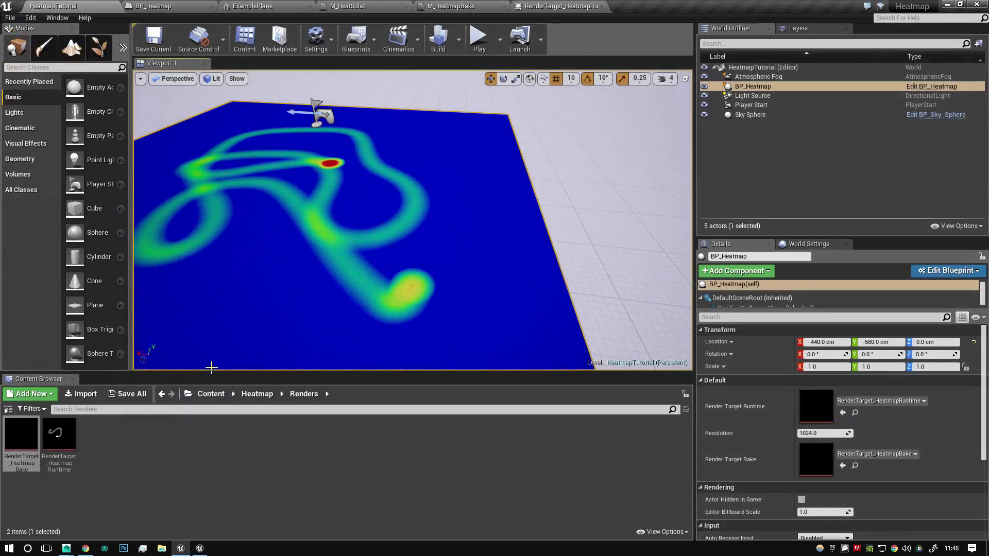
# Step: Look at the HDR file export option for RenderTarget_HeatmapBake without exporting it
pyautogui.rightClick(21, 432)
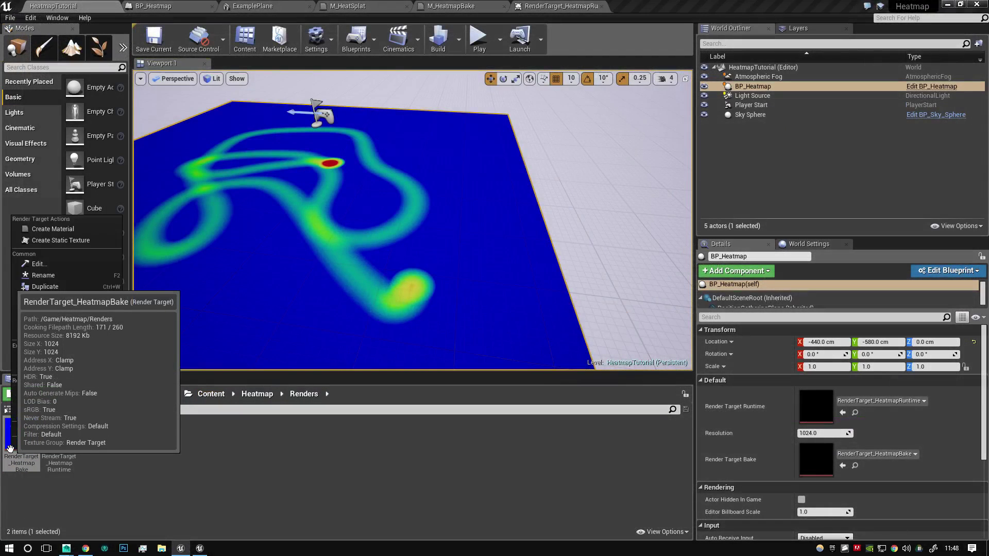
pyautogui.moveTo(116, 321)
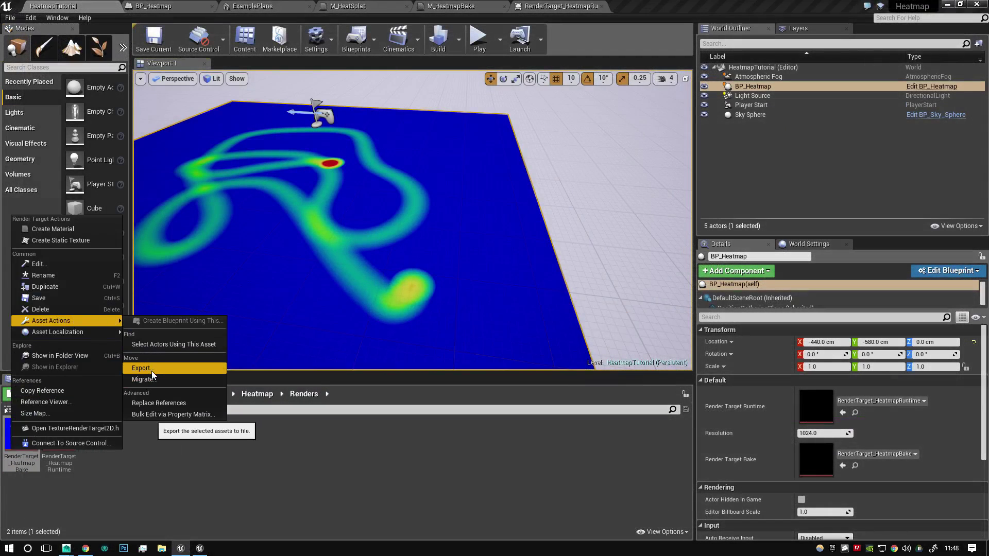
pyautogui.click(152, 369)
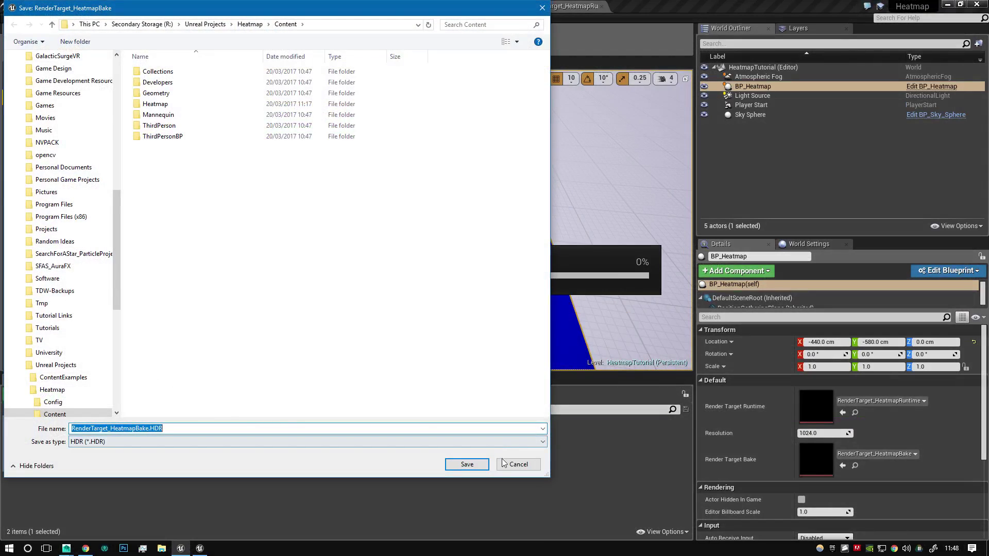
pyautogui.click(518, 465)
pyautogui.click(519, 466)
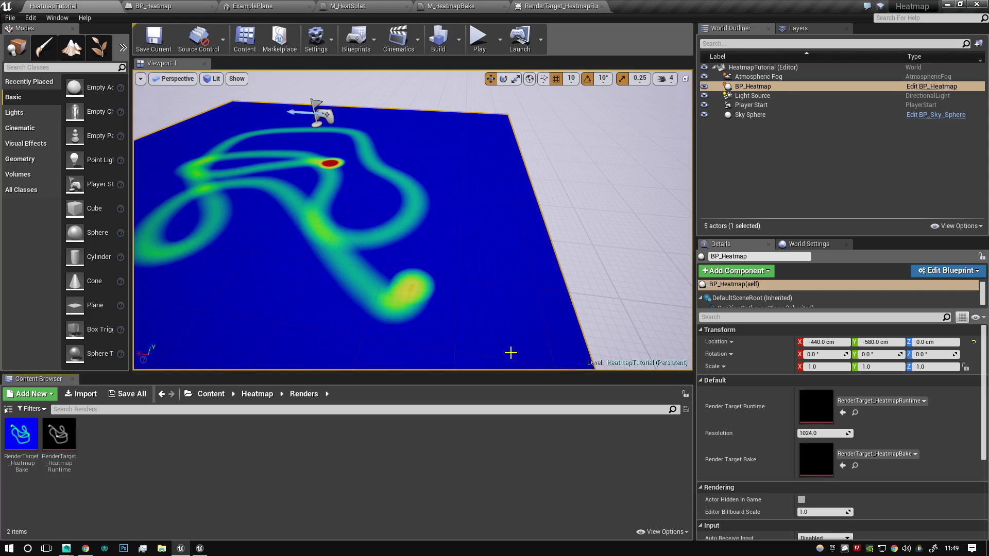
# Step: Place a cube on the heatmap plane at about X 280, Y -230, Z 50 cm and duplicate it twice, raising one copy
pyautogui.moveTo(511, 353); pyautogui.dragTo(262, 261, button='right')
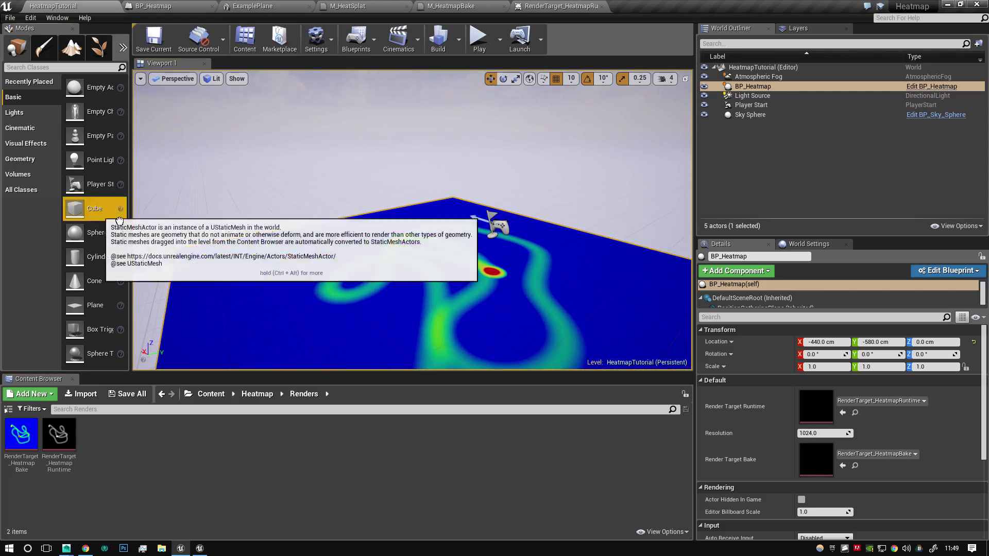
pyautogui.moveTo(105, 210); pyautogui.dragTo(346, 256)
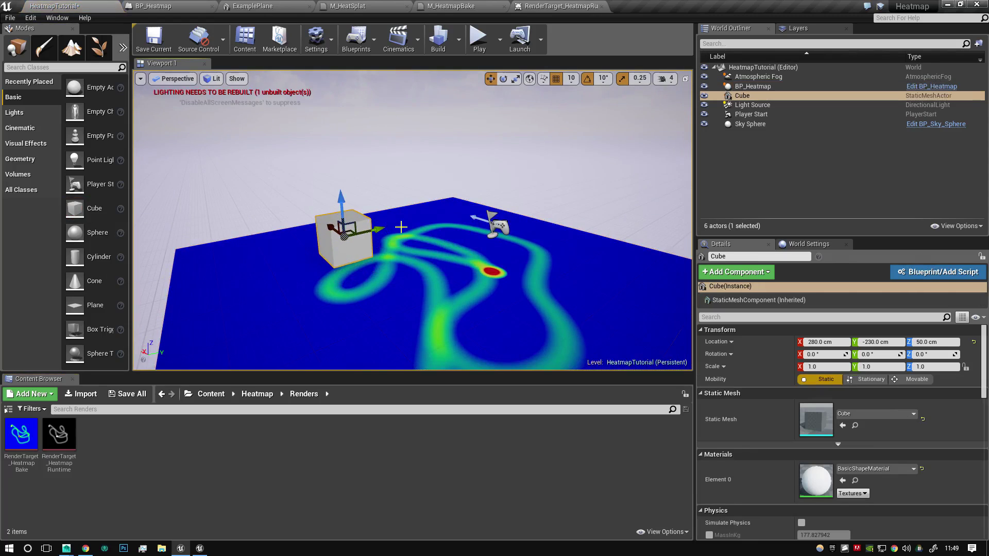
pyautogui.press('f')
pyautogui.scroll(-5, 480, 216)
pyautogui.keyDown('alt'); pyautogui.moveTo(480, 215); pyautogui.dragTo(387, 252); pyautogui.keyUp('alt')
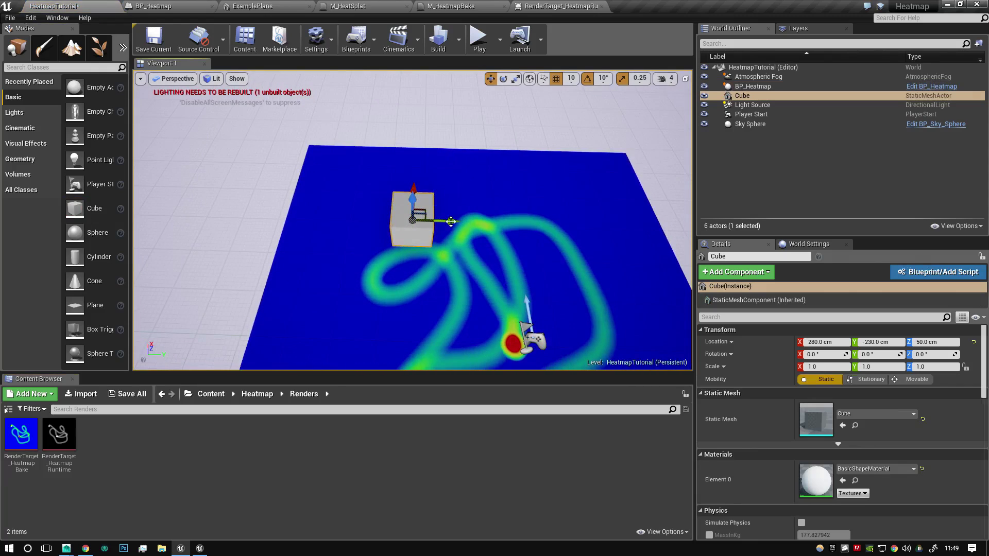
pyautogui.keyDown('alt'); pyautogui.moveTo(450, 222); pyautogui.dragTo(521, 172); pyautogui.keyUp('alt')
# Step: Play the level and jump the character onto and across the three cubes on the heatmap plane
pyautogui.click(480, 47)
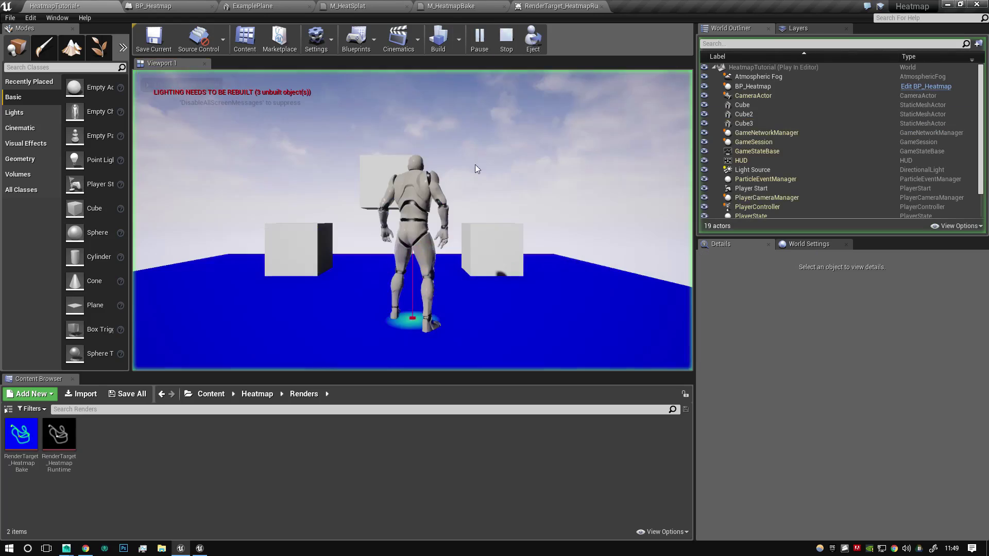
pyautogui.press('w')
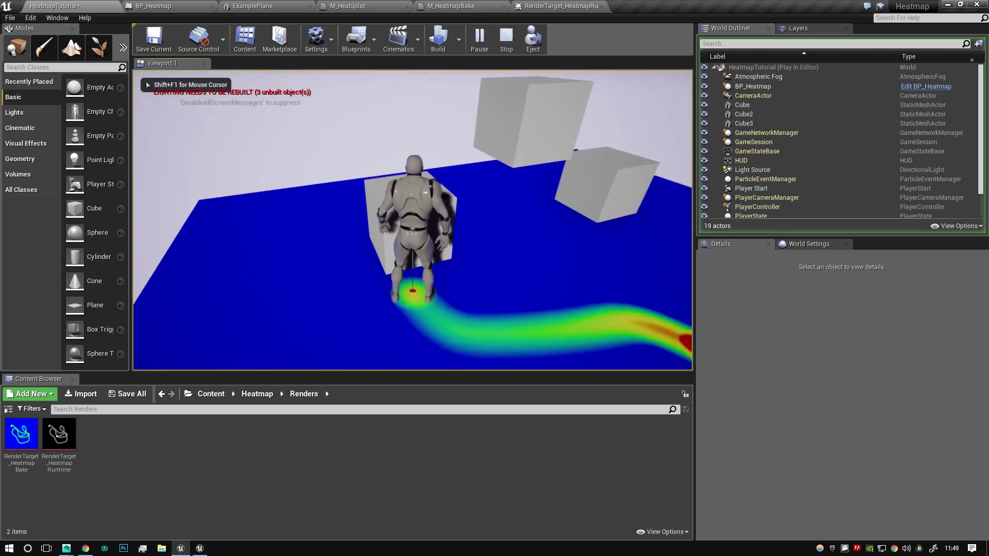
pyautogui.press('space')
pyautogui.press('w')
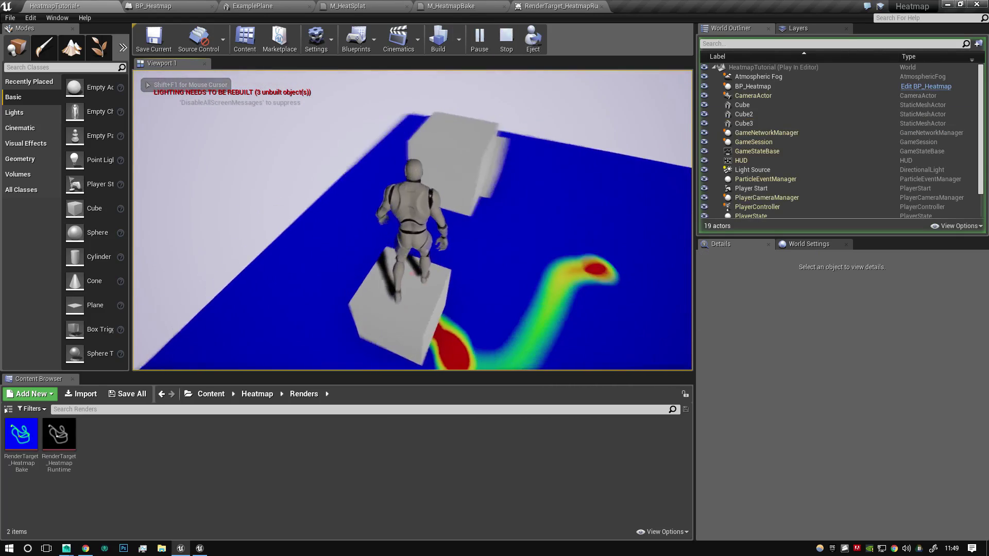
pyautogui.press('space')
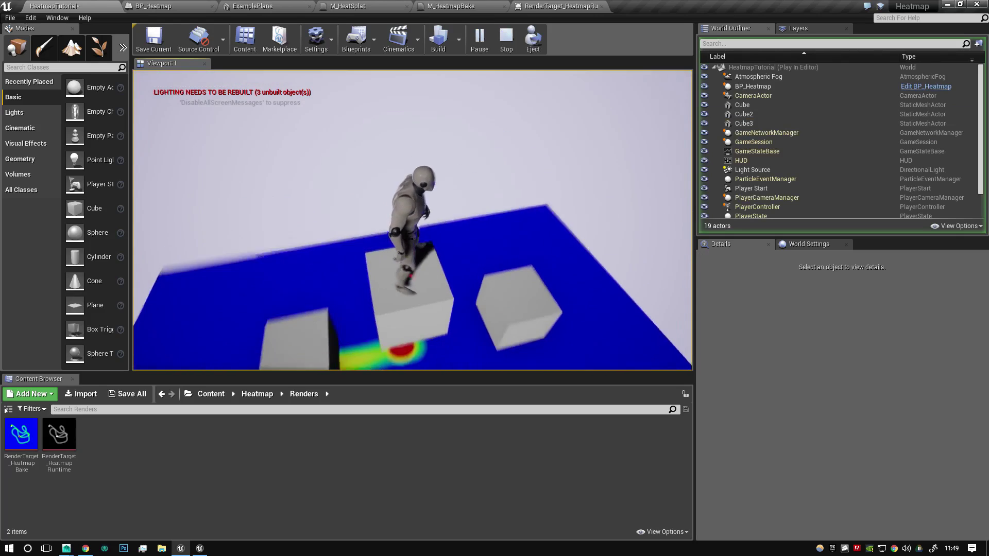
pyautogui.press('w')
pyautogui.press('space')
pyautogui.press('w')
pyautogui.press('space')
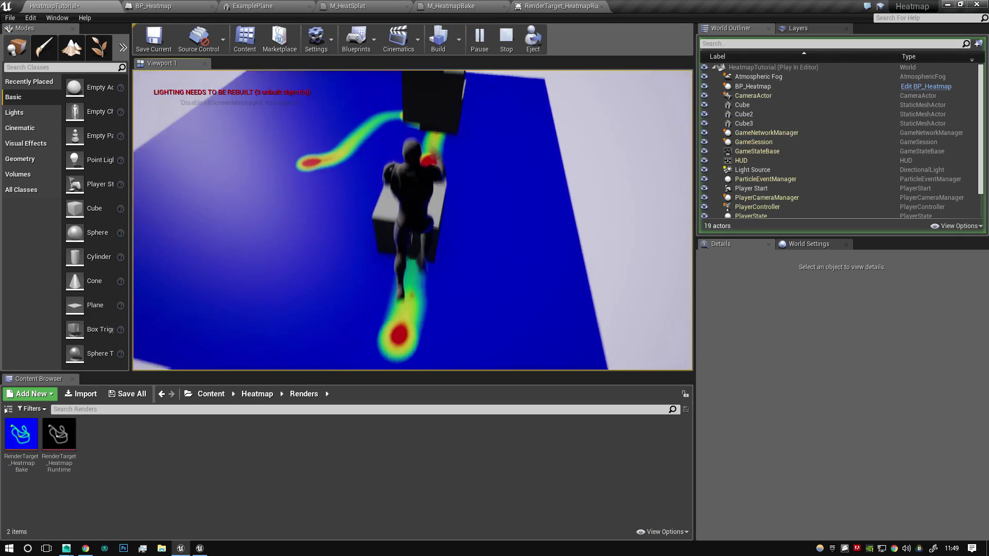
pyautogui.press('space')
pyautogui.press('w')
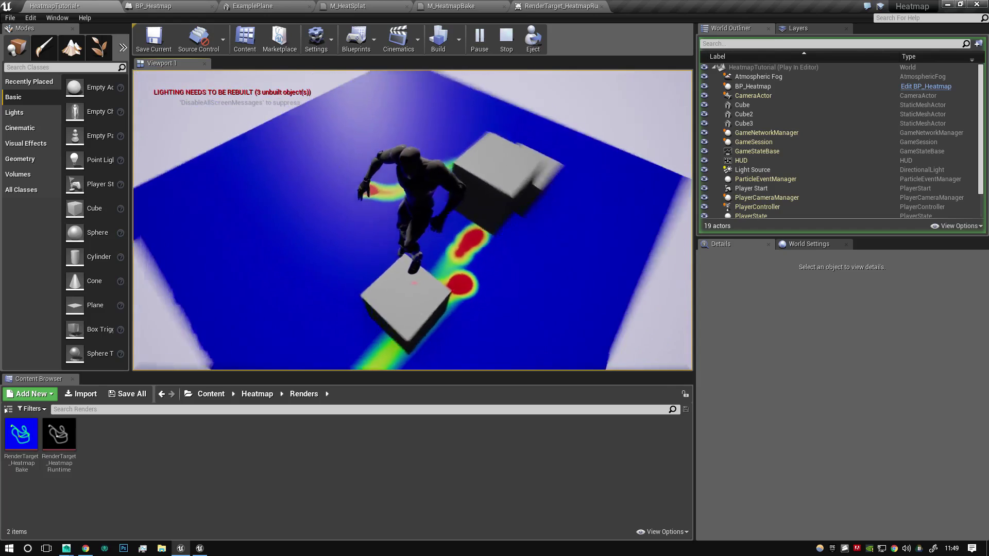
pyautogui.press('space')
pyautogui.press('w')
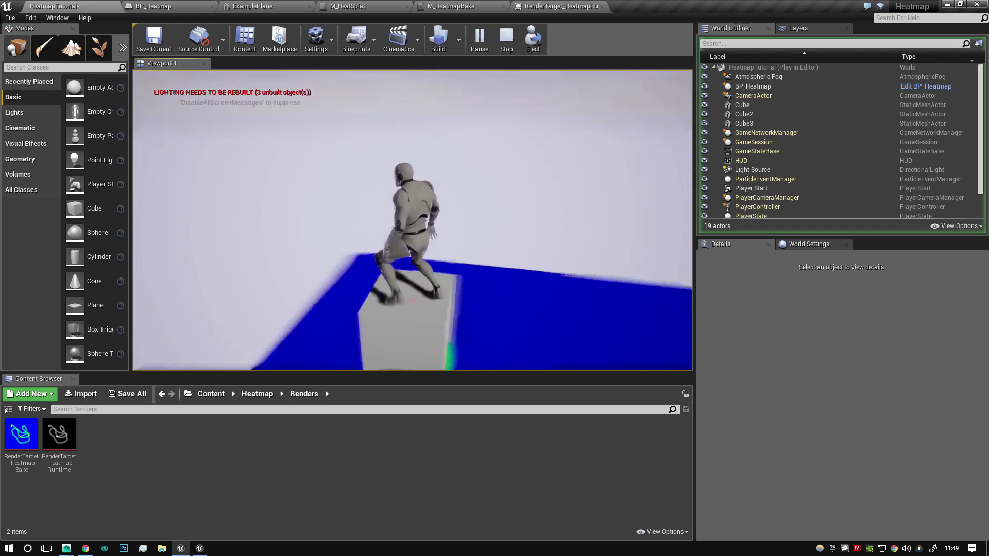
pyautogui.press('space')
pyautogui.press('w')
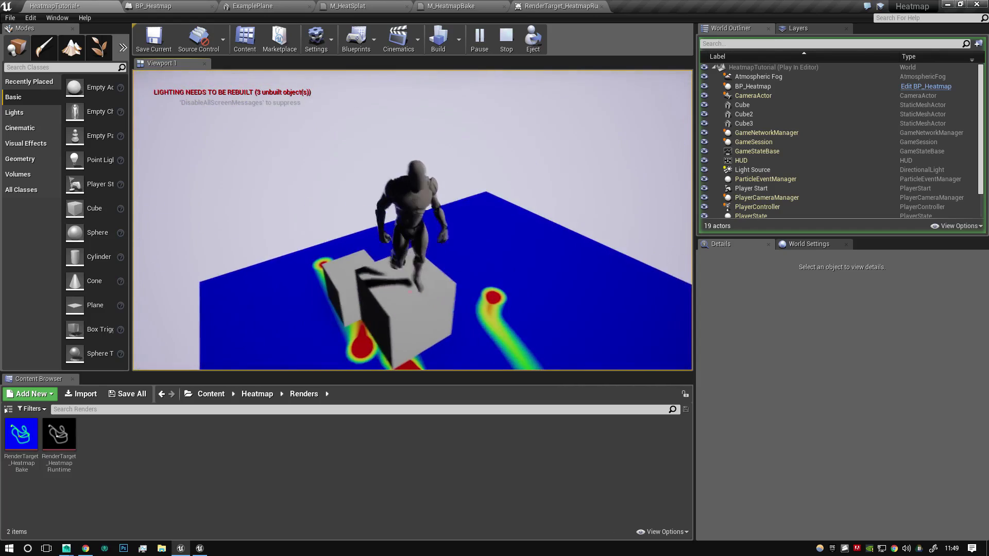
pyautogui.press('space')
# Step: Run the character around the plane and between the cubes to record more heat trails, and end play
pyautogui.press('a')
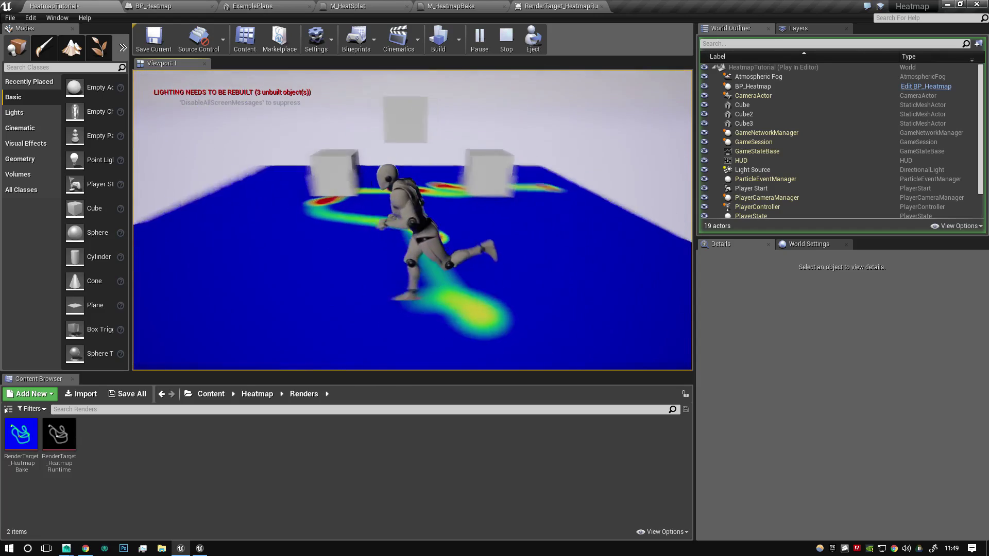
pyautogui.press('d')
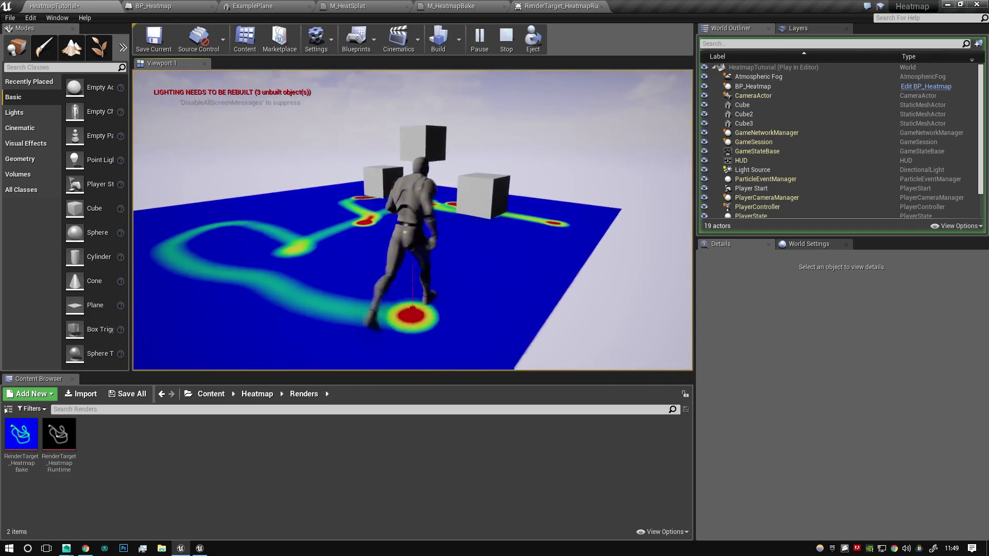
pyautogui.press('w')
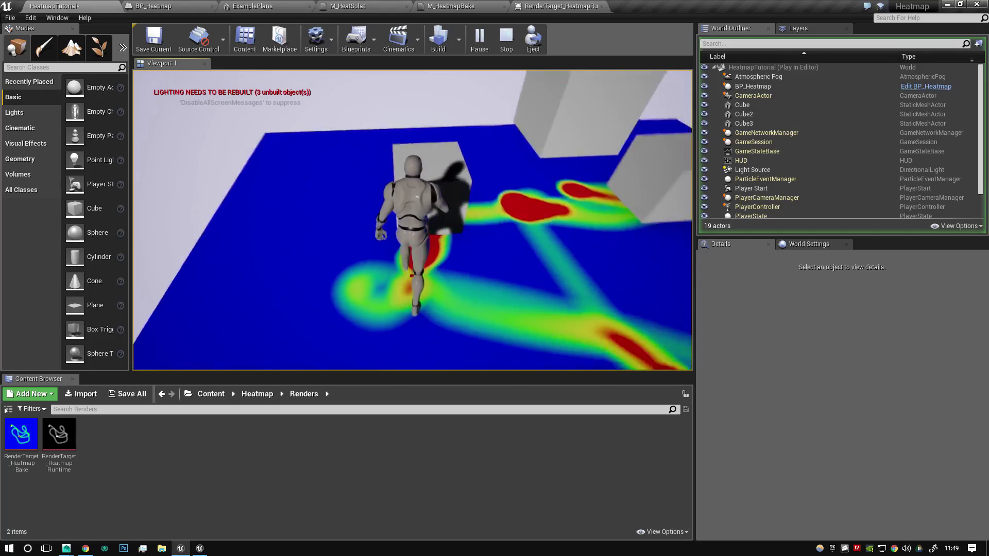
pyautogui.press('w')
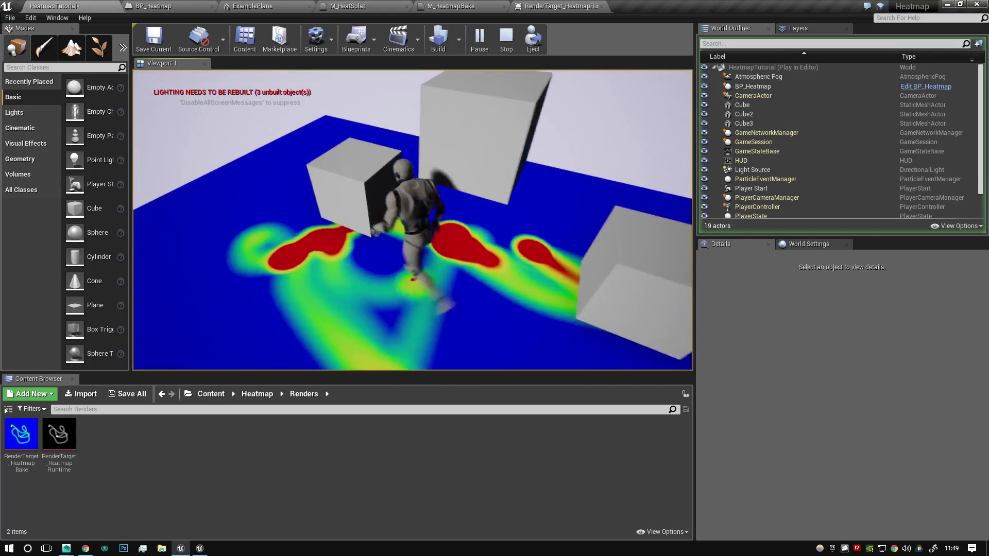
pyautogui.press('w')
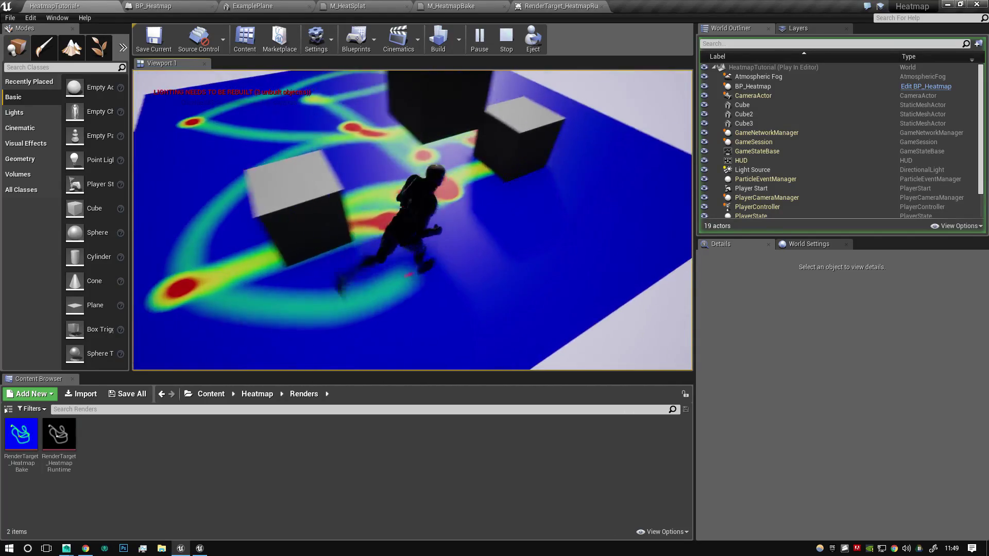
pyautogui.press('w')
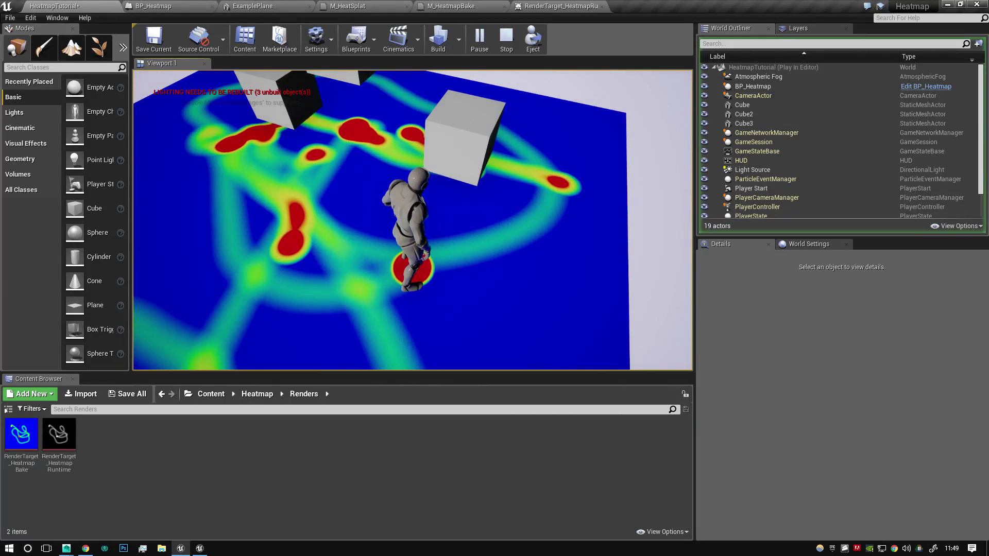
pyautogui.press('Escape')
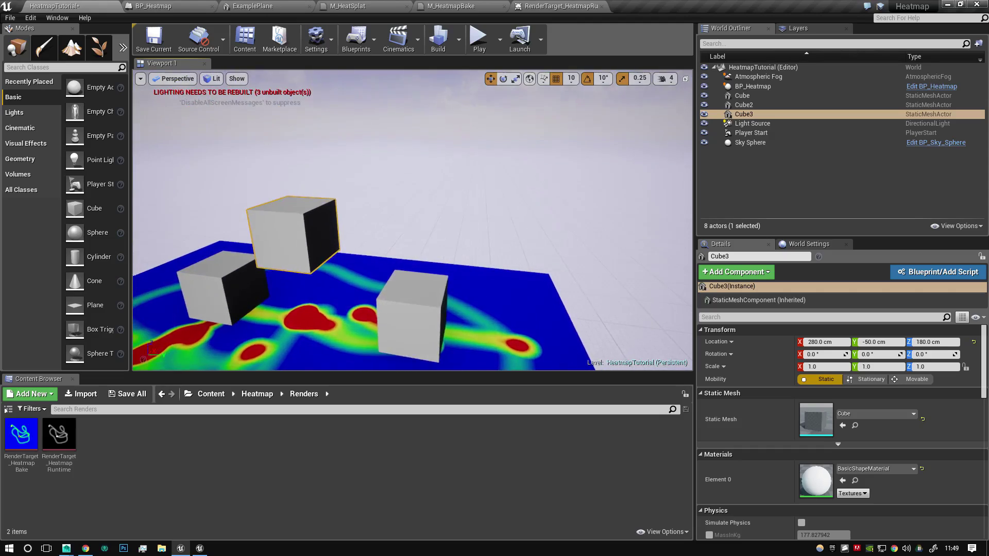